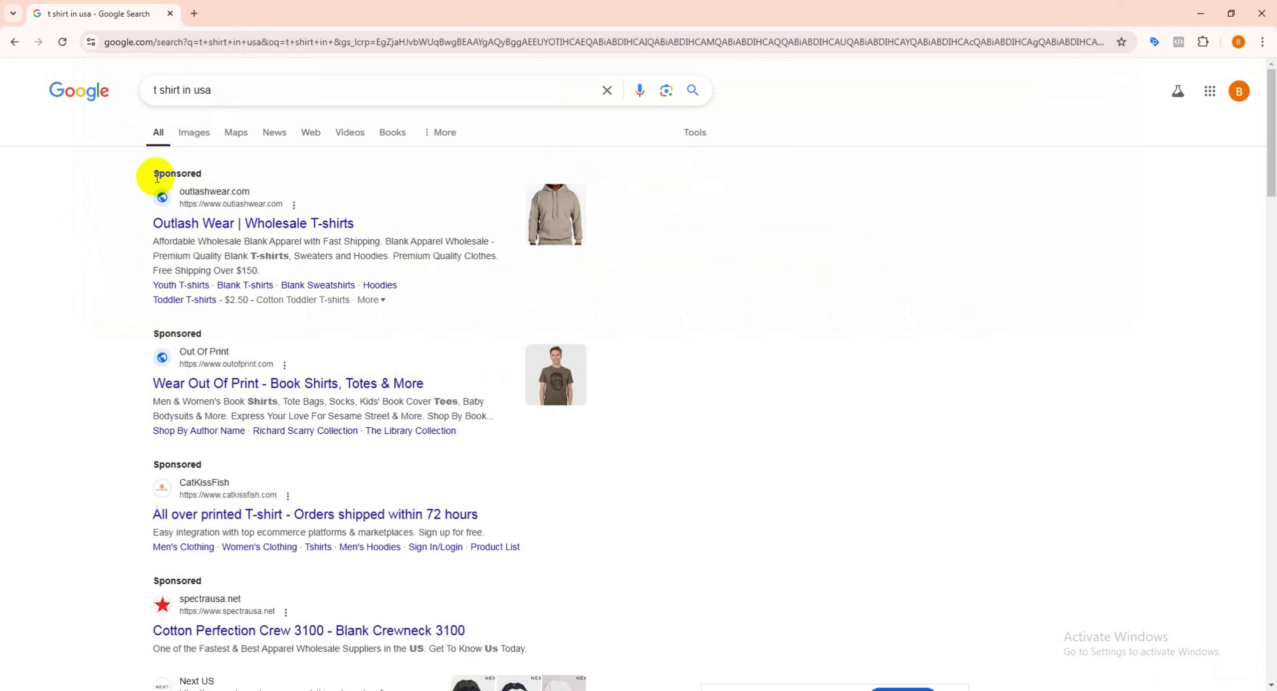
Step: Examine the Sponsored labels above the top ad results for the "t shirt in usa" search
double_click(152, 175)
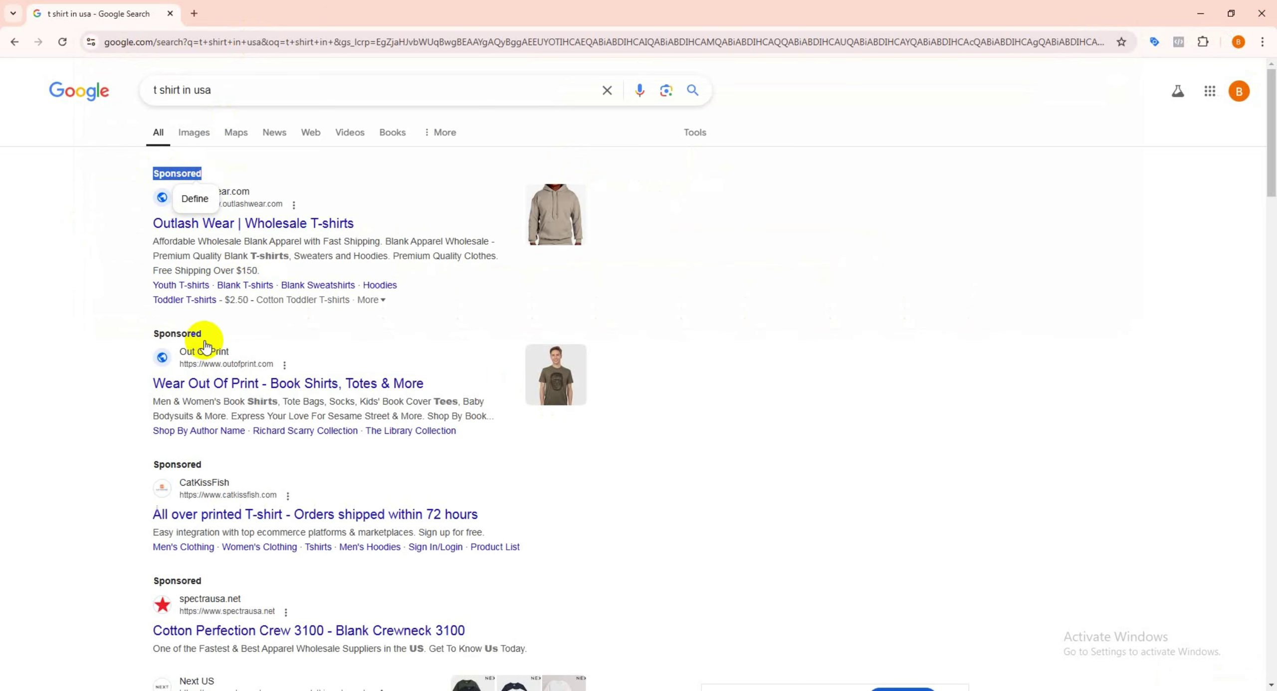
double_click(159, 334)
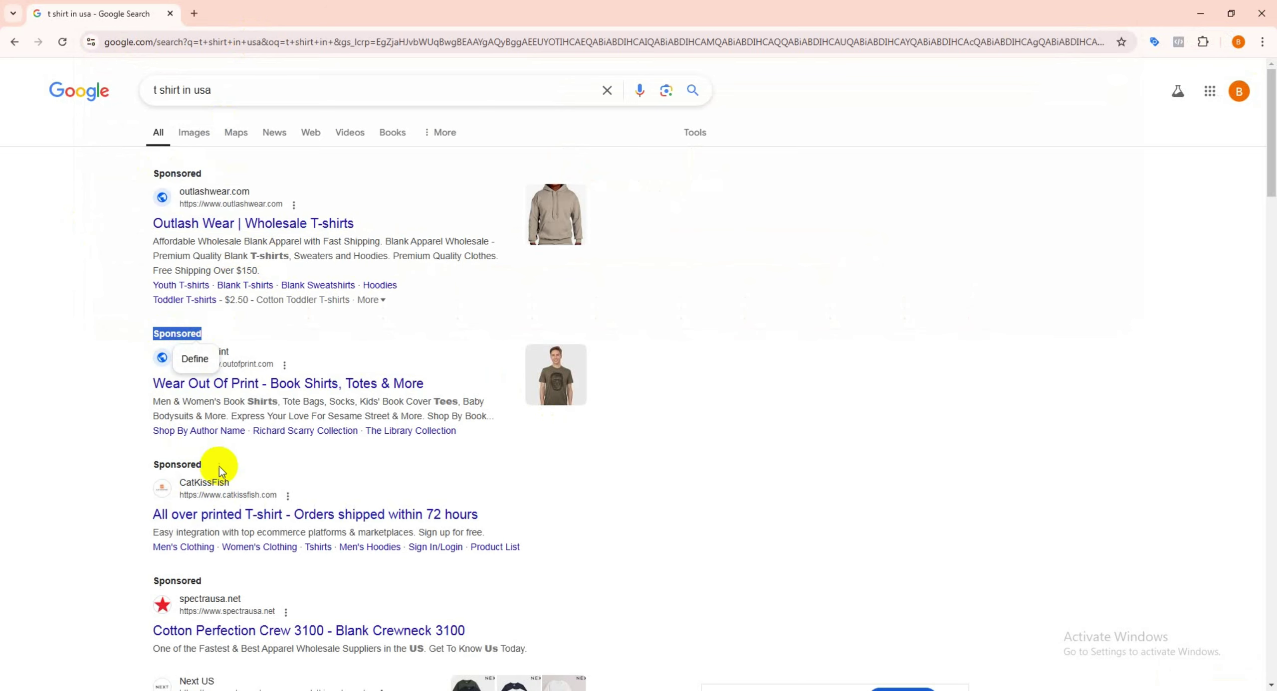
scroll(276, 488, down, 4)
scroll(276, 488, up, 4)
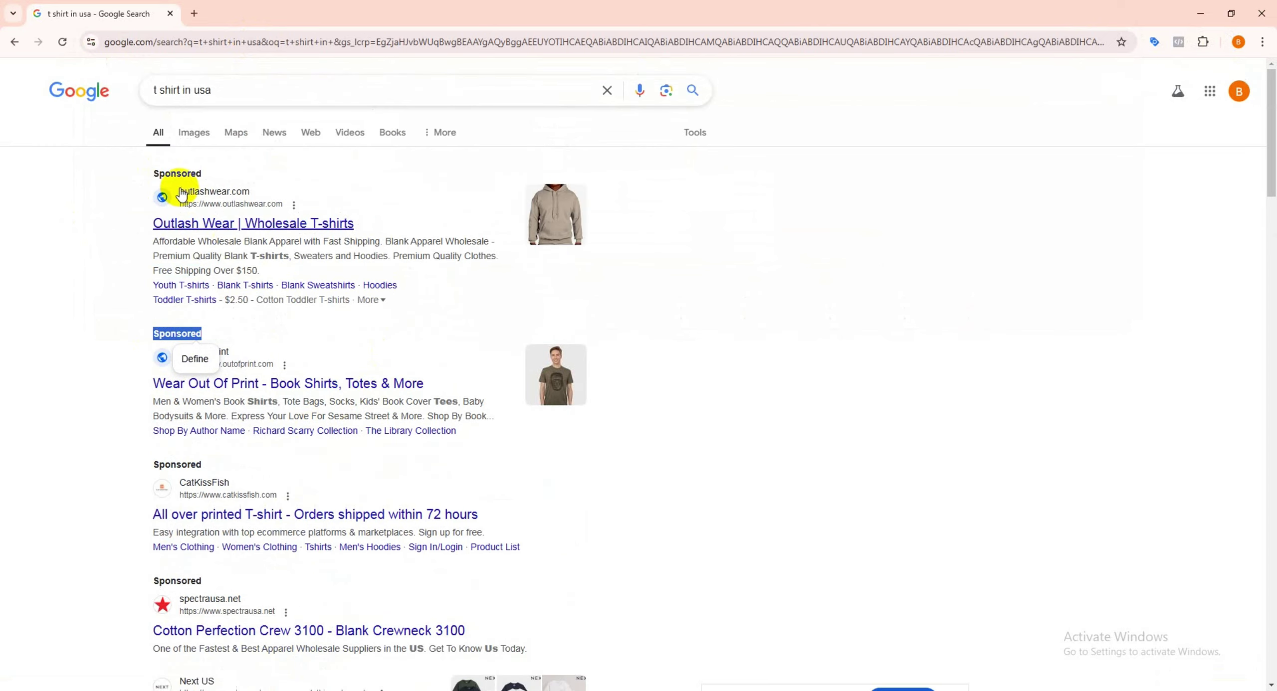
click(174, 169)
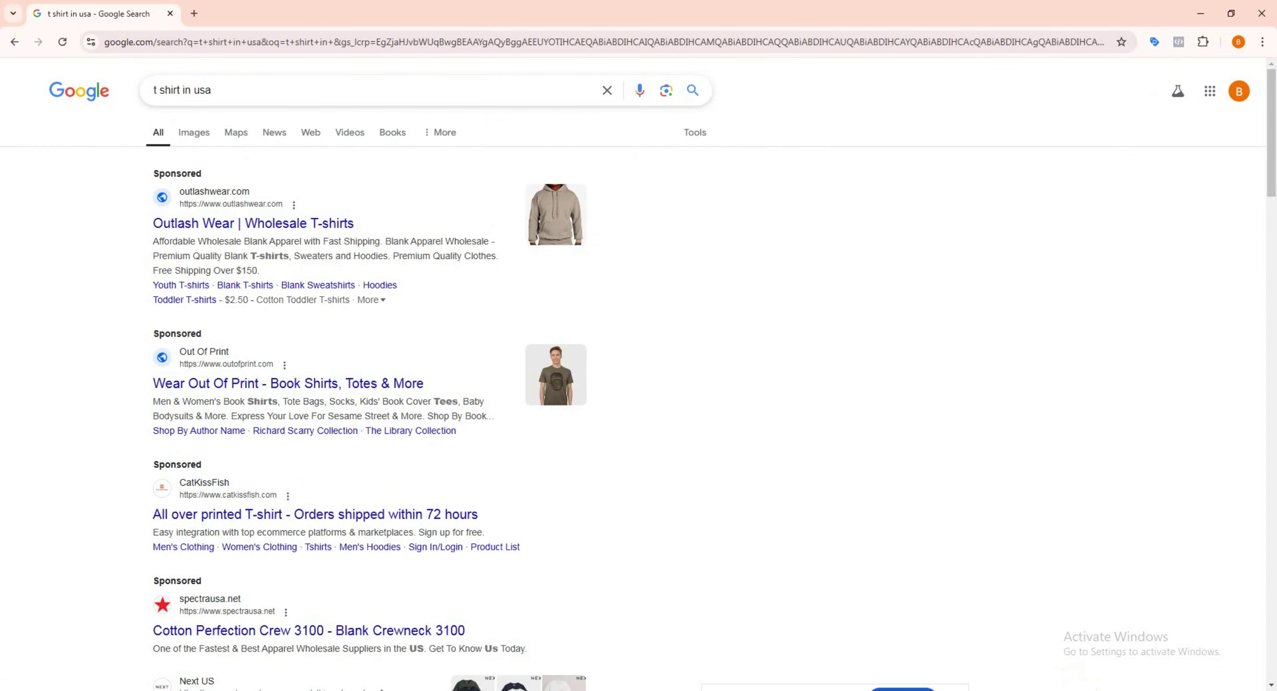
Step: Outline the Outlash Wear ad's URL, headline and description with red rectangles in a screen capture, and discard the capture
key(Print)
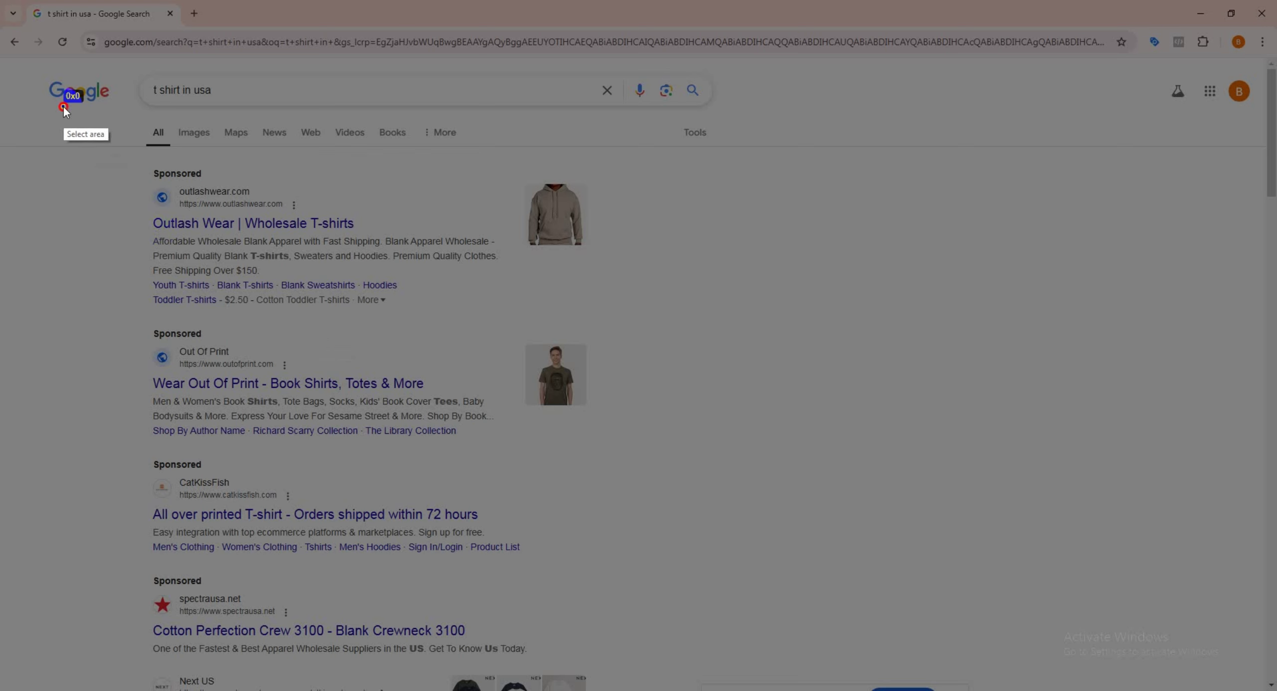
mouse_move(63, 107)
mouse_down()
mouse_move(795, 621)
mouse_move(836, 633)
mouse_up()
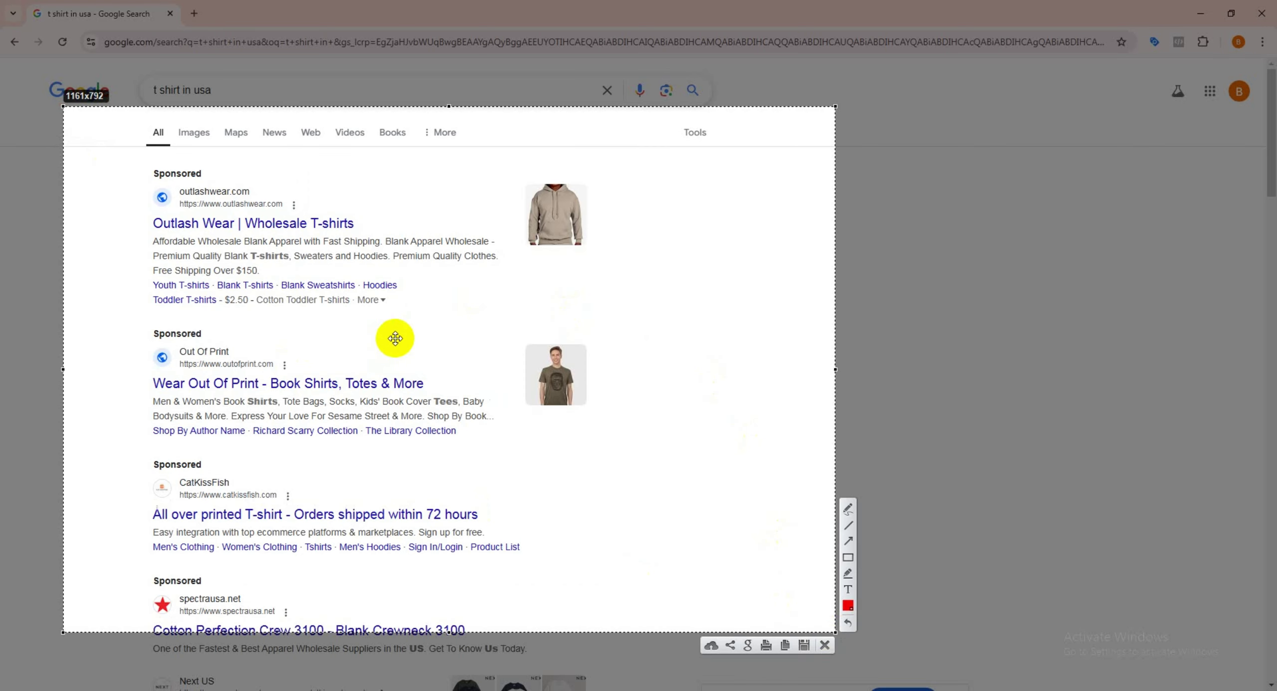
click(852, 561)
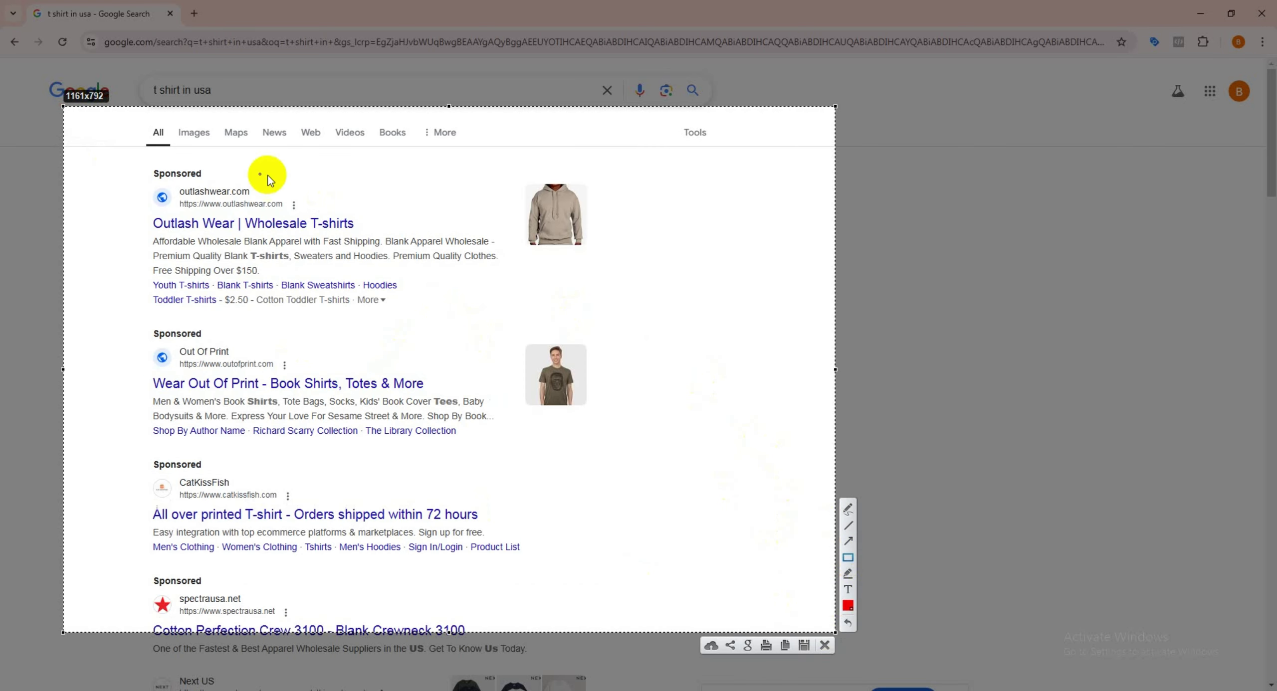
drag(149, 183, 316, 214)
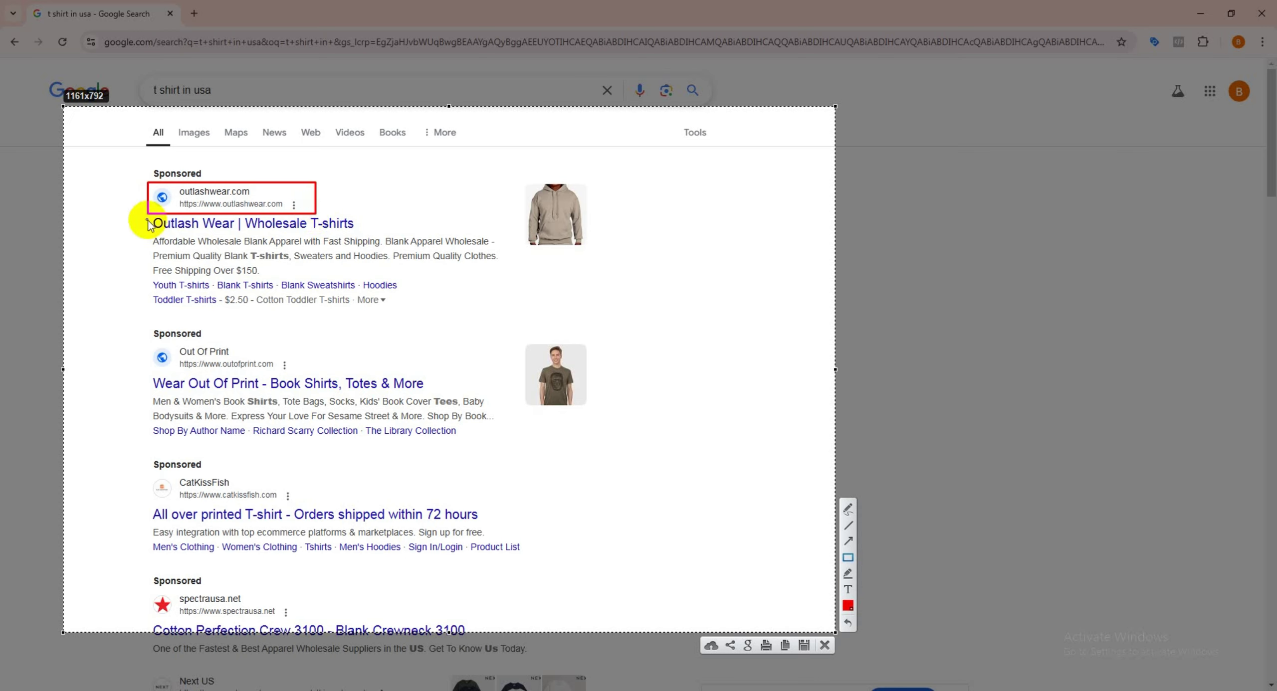
mouse_move(146, 217)
mouse_down()
mouse_move(385, 236)
mouse_move(363, 236)
mouse_up()
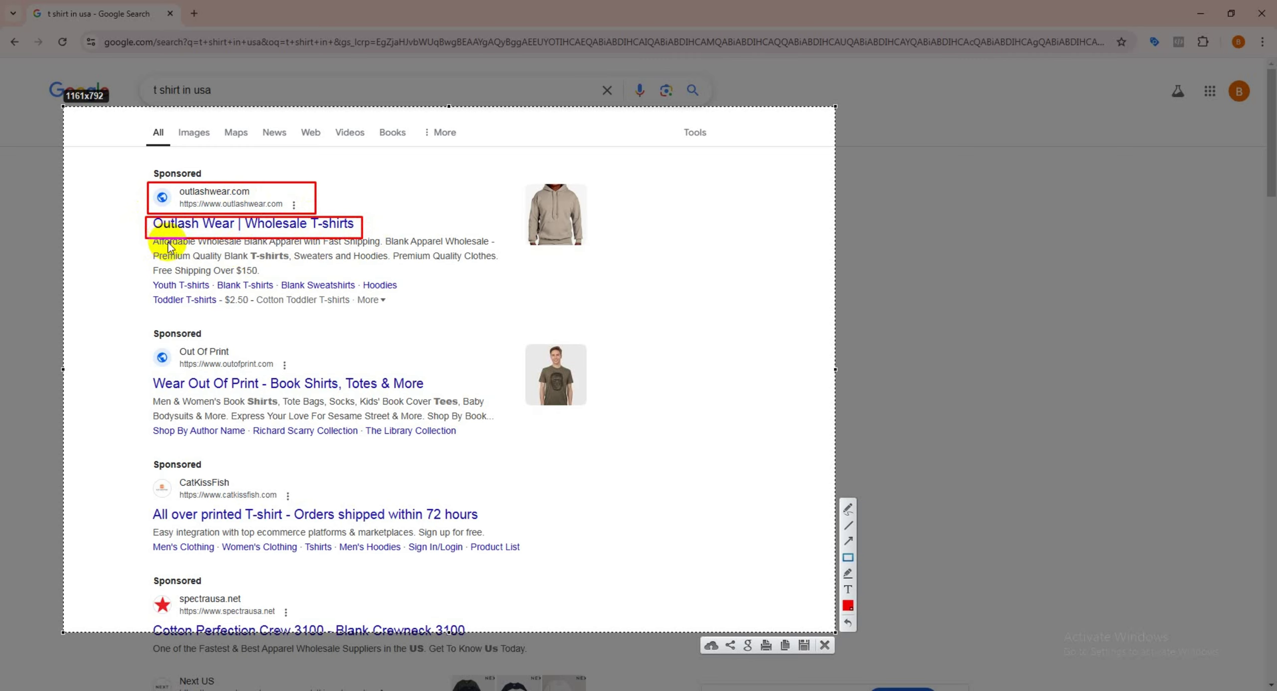
mouse_move(141, 238)
mouse_down()
mouse_move(337, 283)
mouse_move(504, 271)
mouse_up()
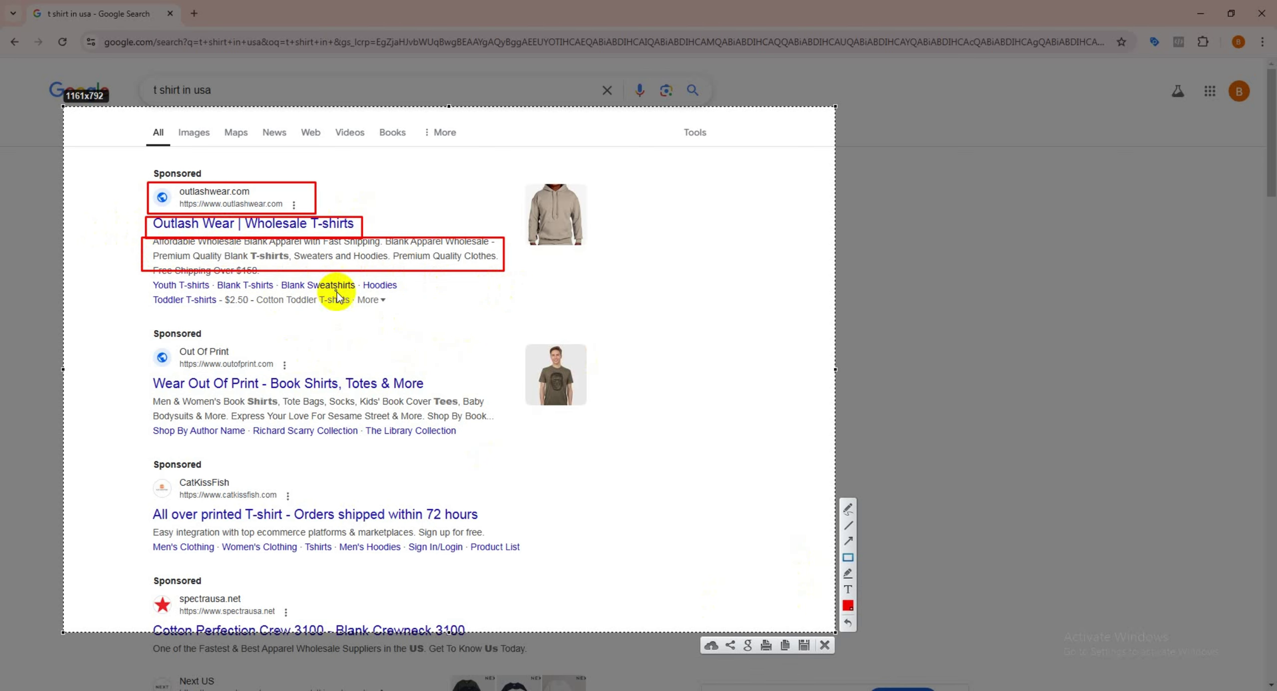
click(824, 645)
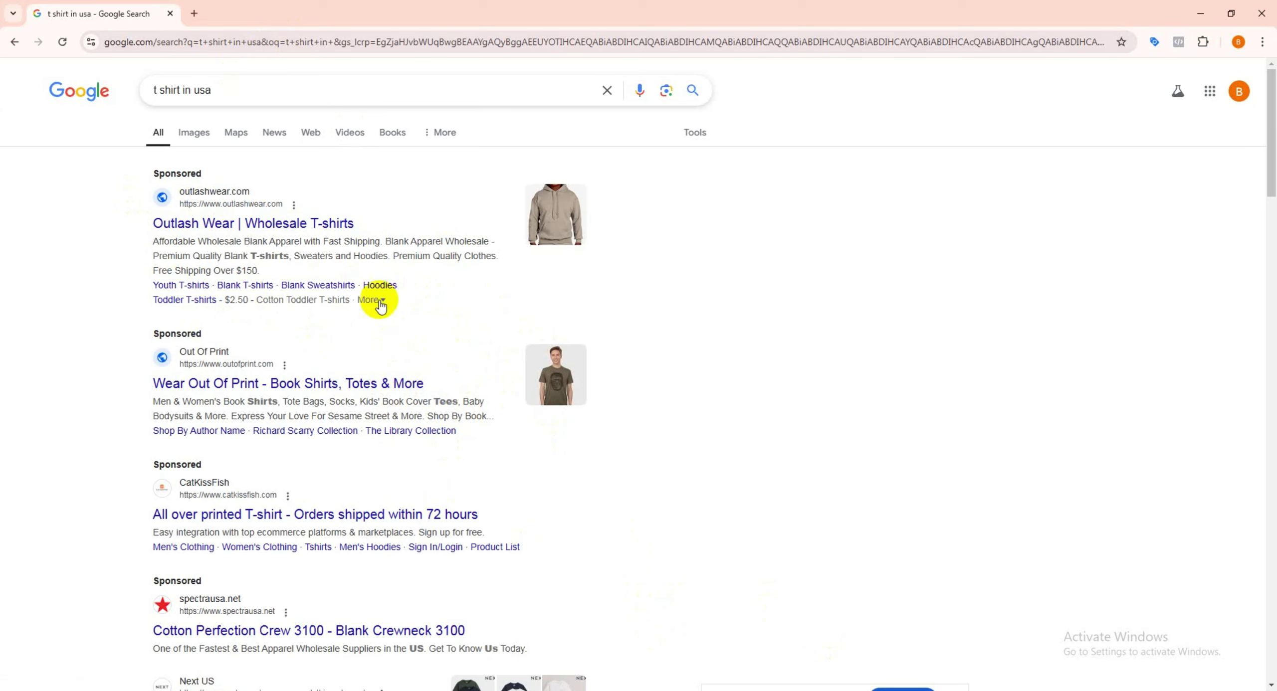
Step: Go to ads.google.com in a new browser tab and enter the existing account labelled Google Ads account
click(194, 15)
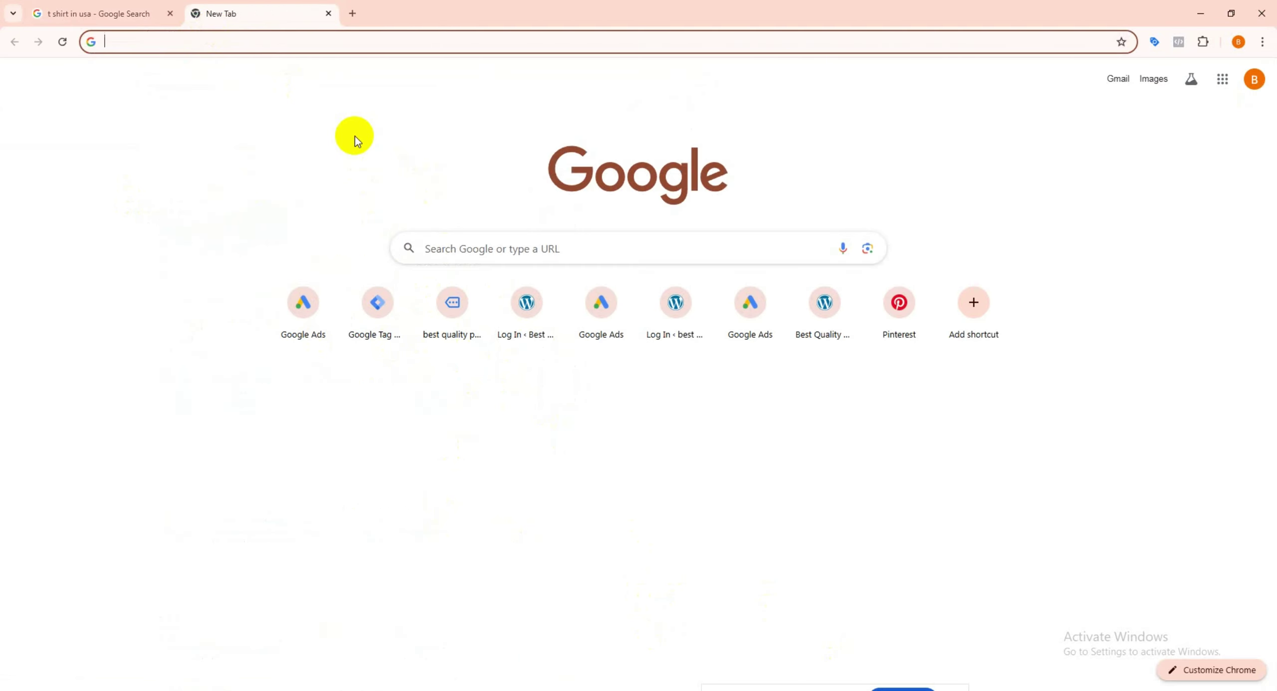
text(ads)
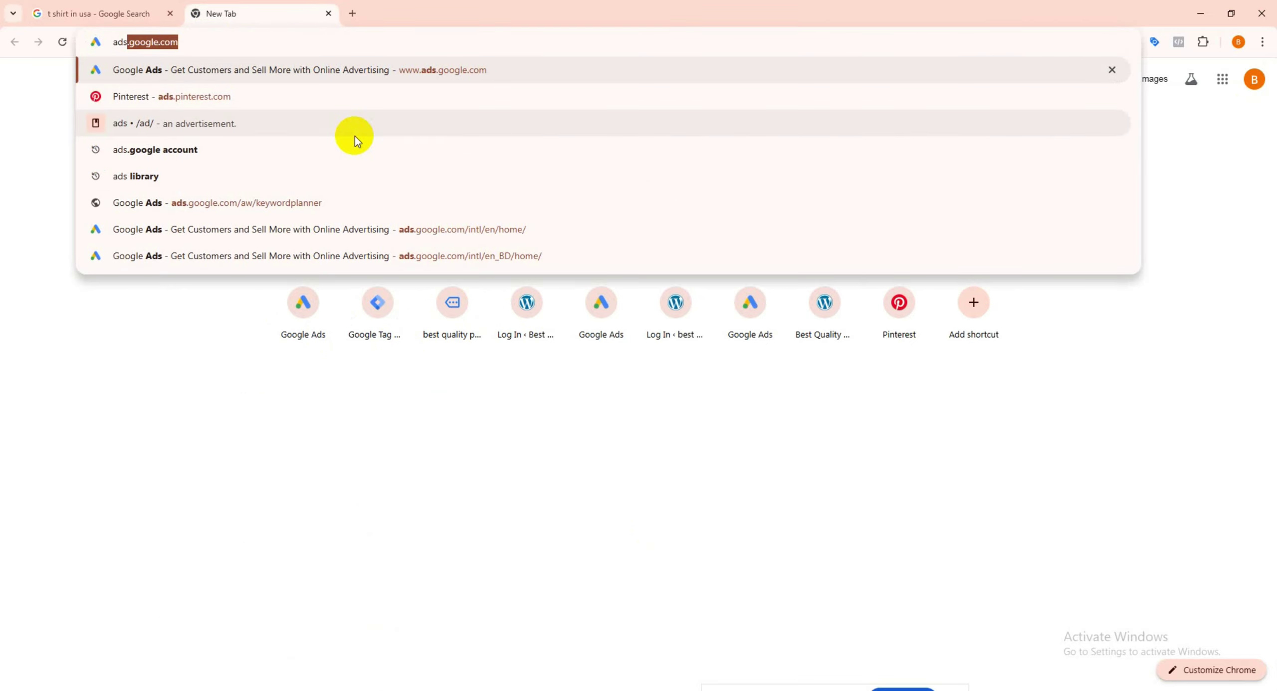
key(Return)
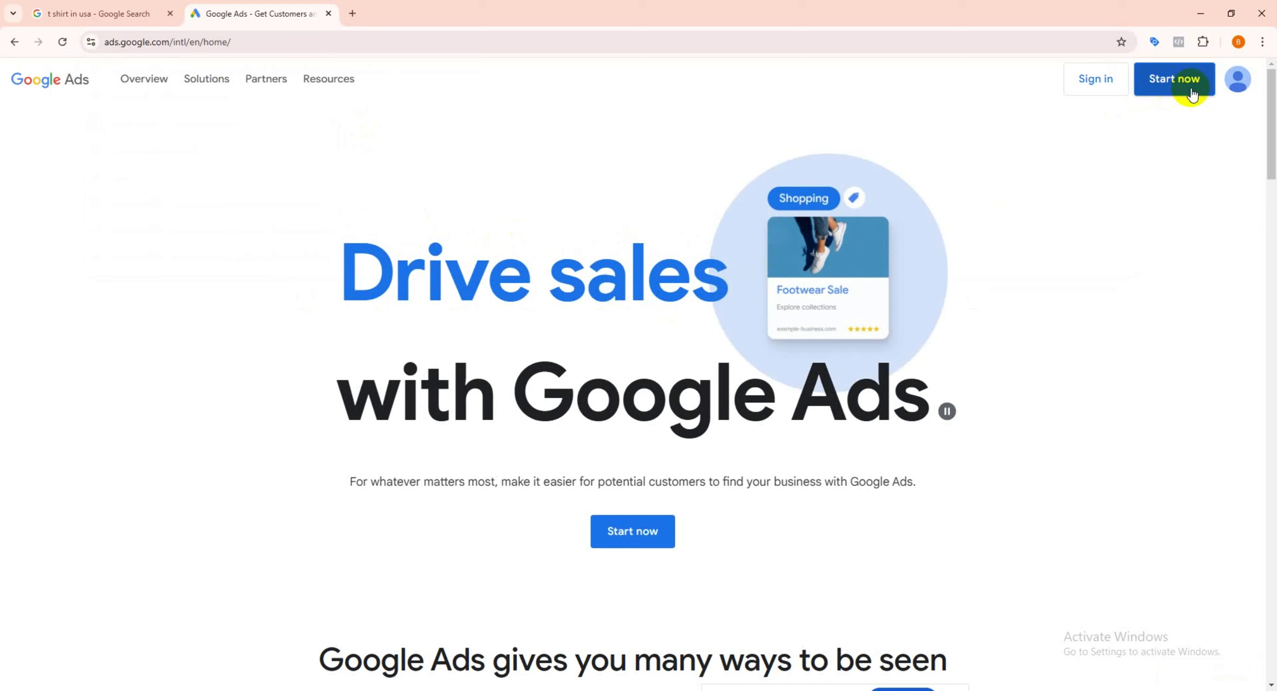
click(1238, 79)
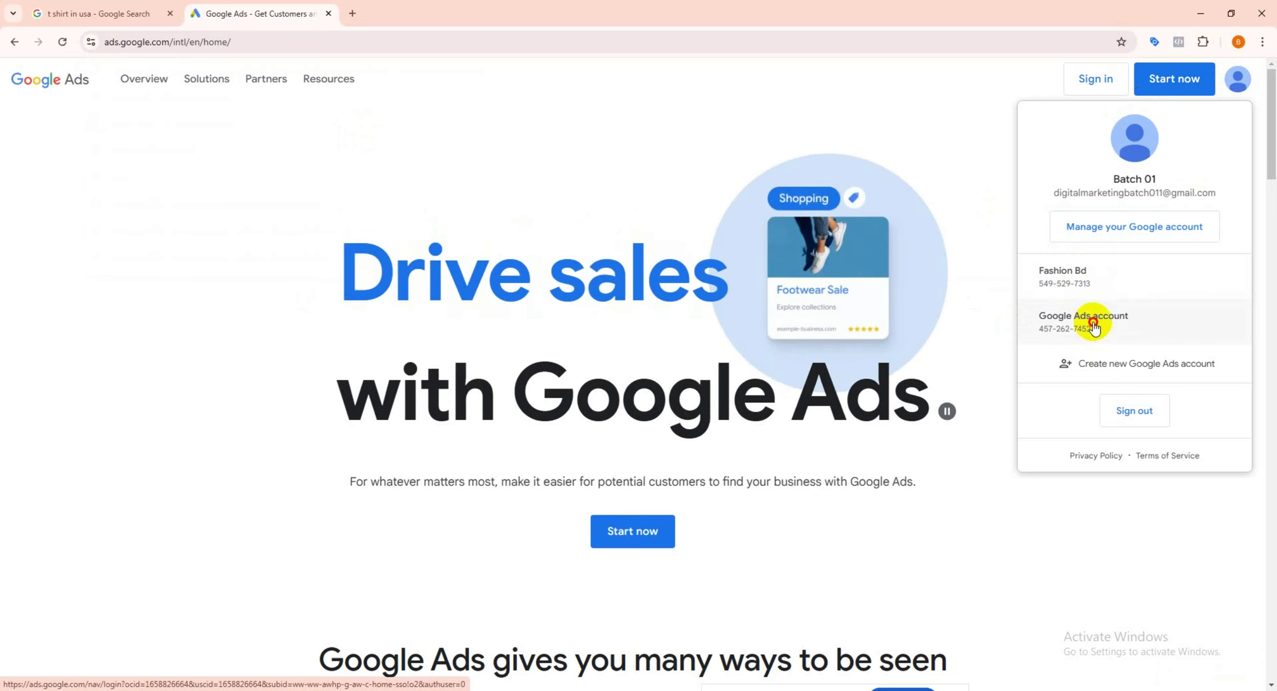
click(1098, 344)
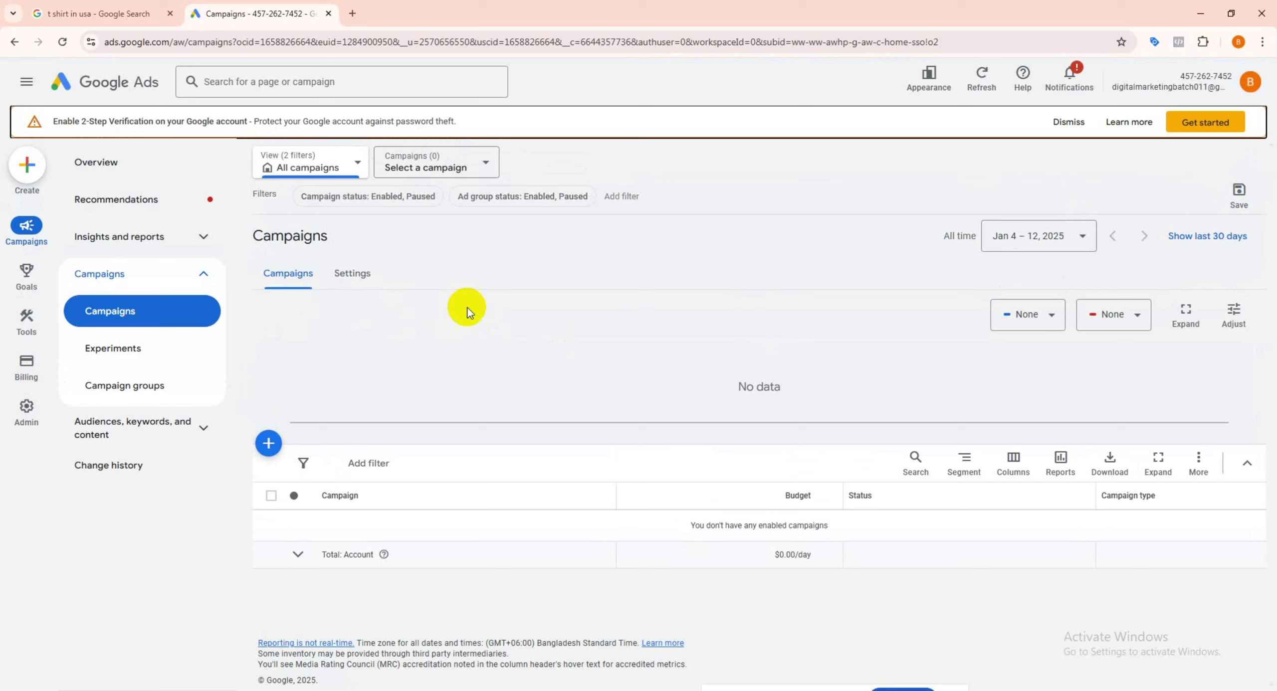
Step: Start a new campaign with the Sales objective and look over its conversion goals
click(23, 167)
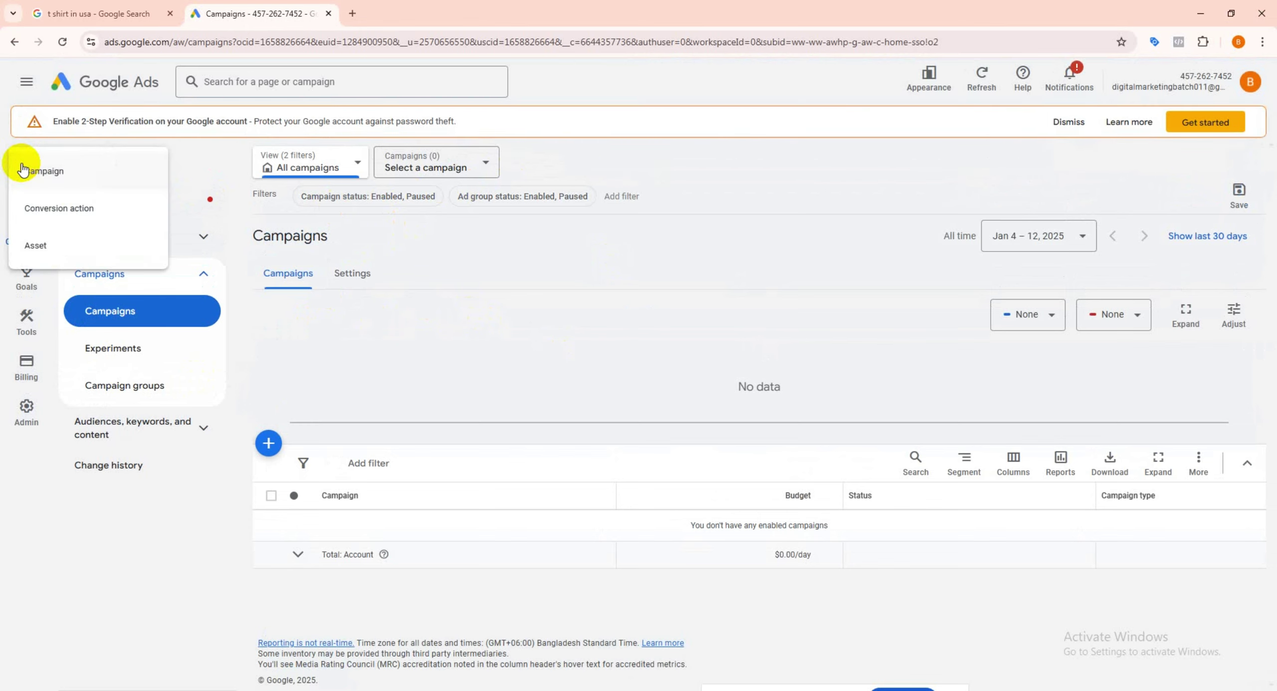
click(55, 172)
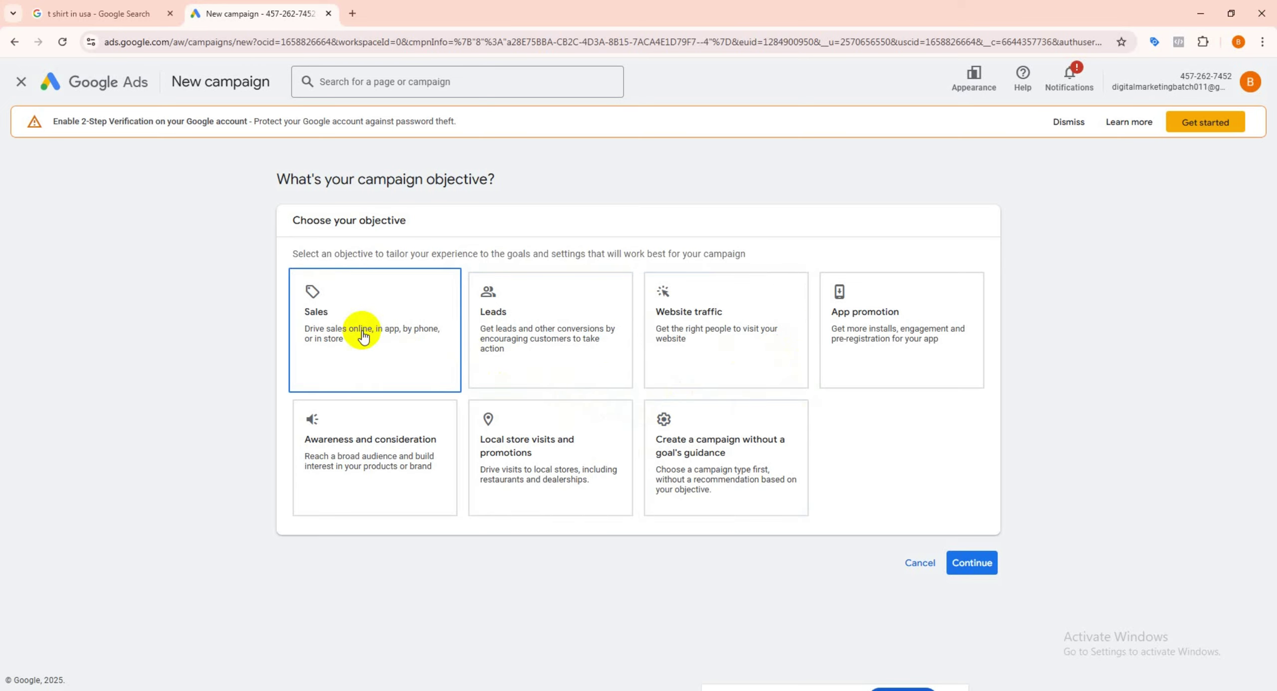
click(384, 335)
scroll(714, 325, down, 1)
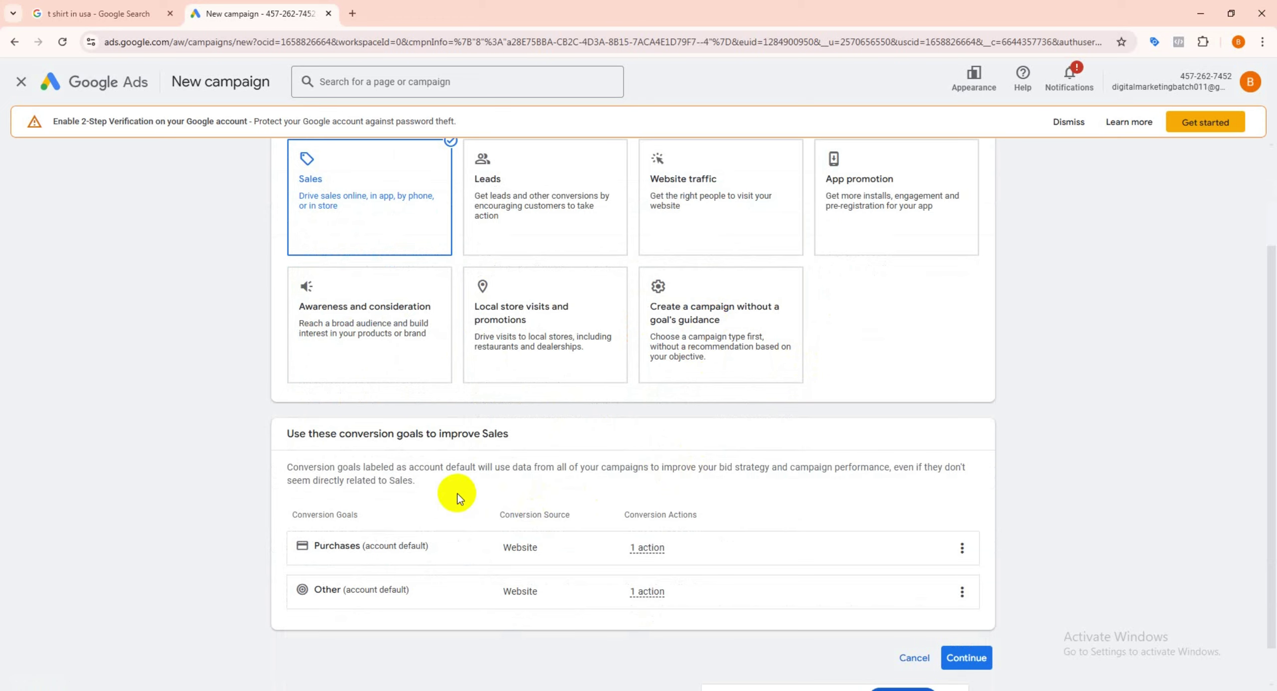
scroll(414, 432, up, 1)
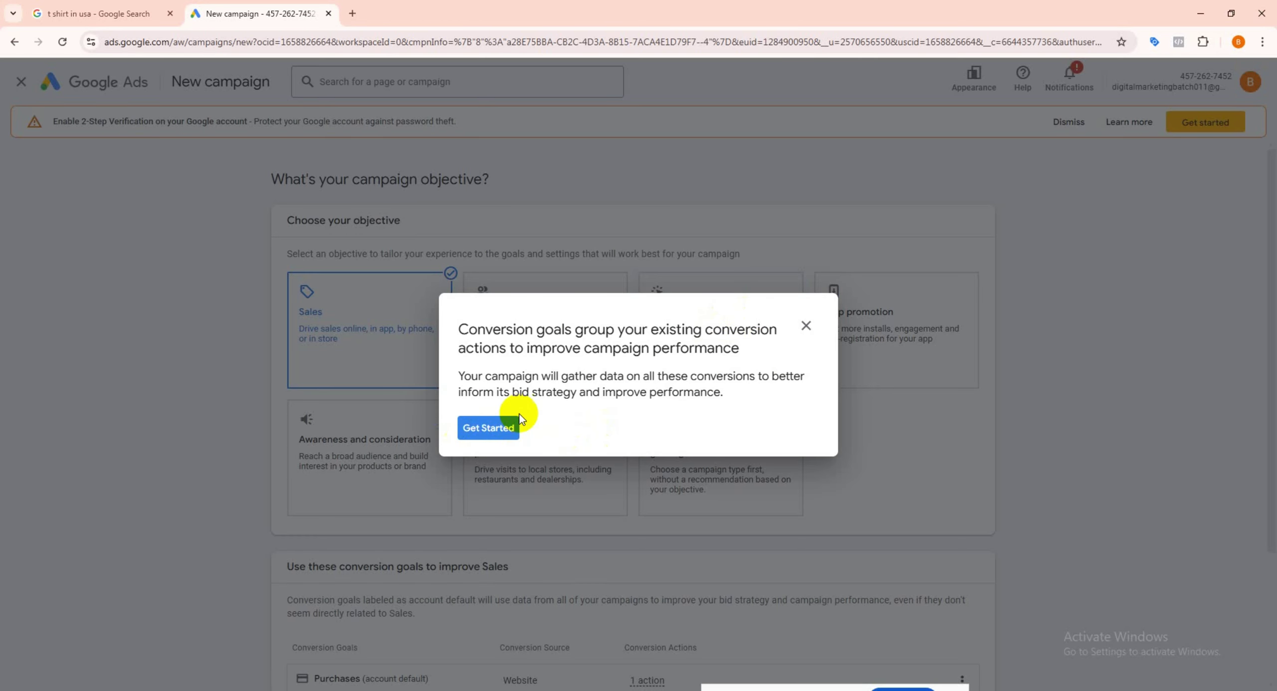
Step: Start the conversion goals guide and dismiss it at its first tip about account-default goals
click(806, 326)
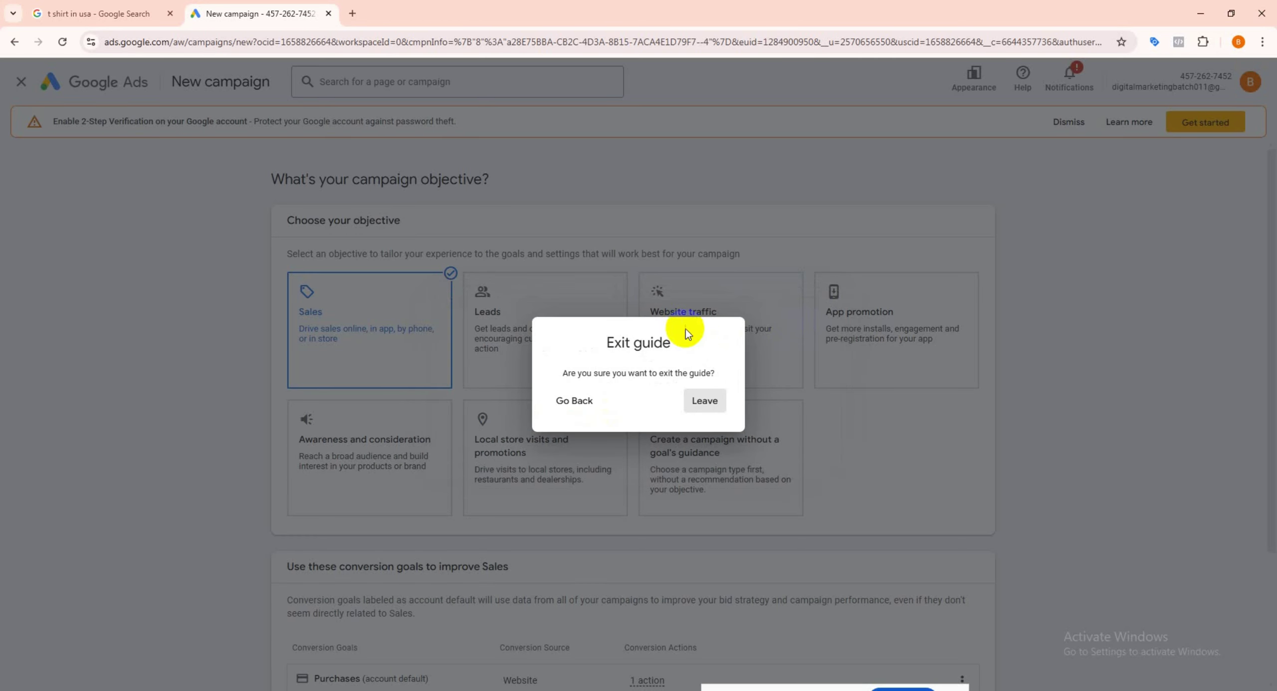
click(573, 405)
click(483, 435)
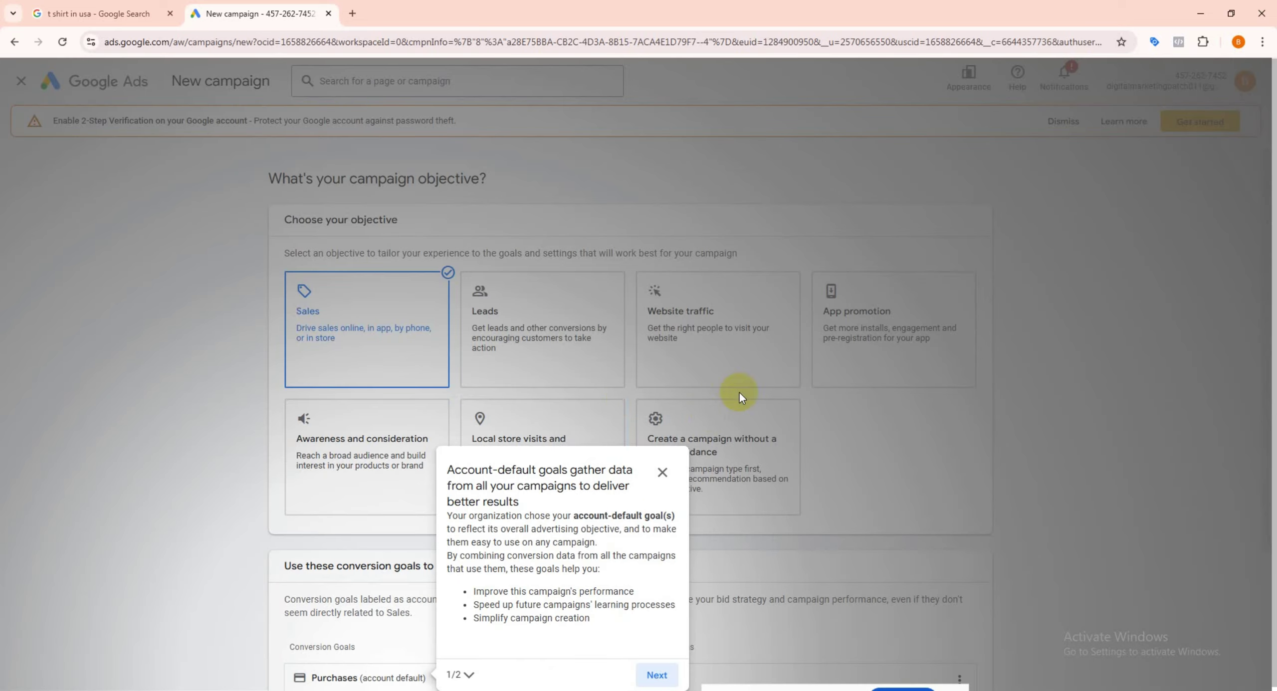
click(662, 472)
click(715, 422)
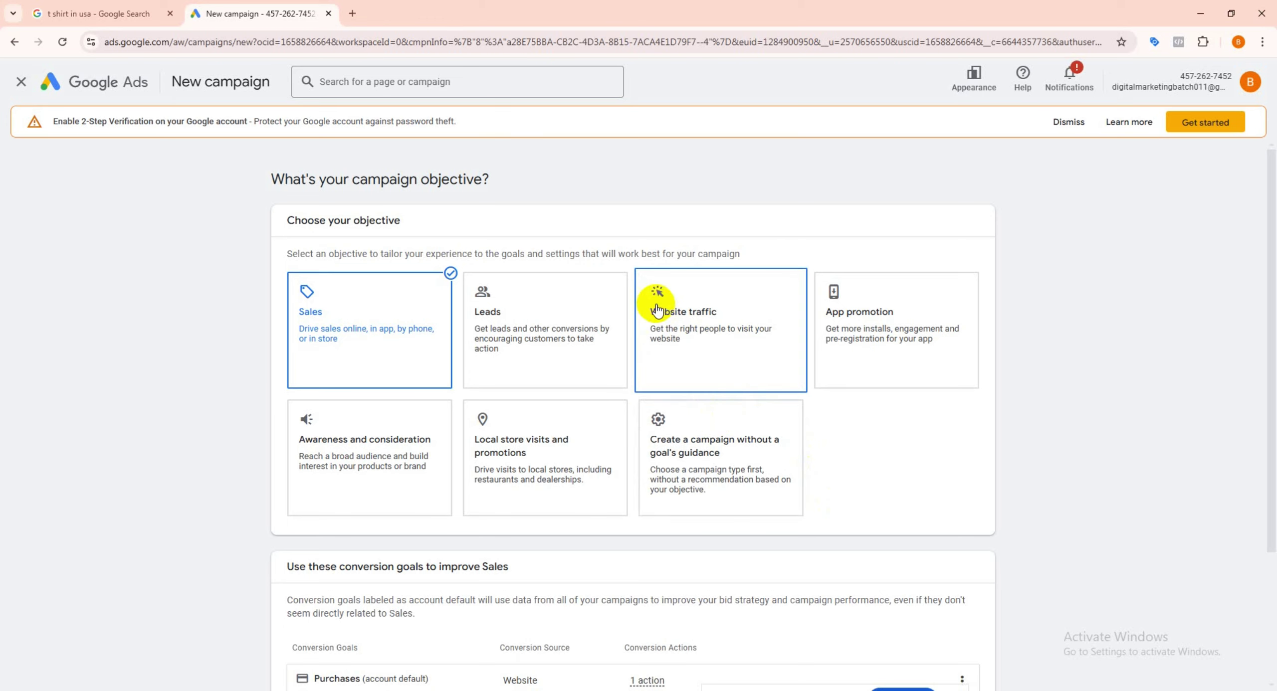
Step: Change the campaign objective to Website traffic and look over its conversion goals
click(698, 309)
scroll(728, 319, down, 4)
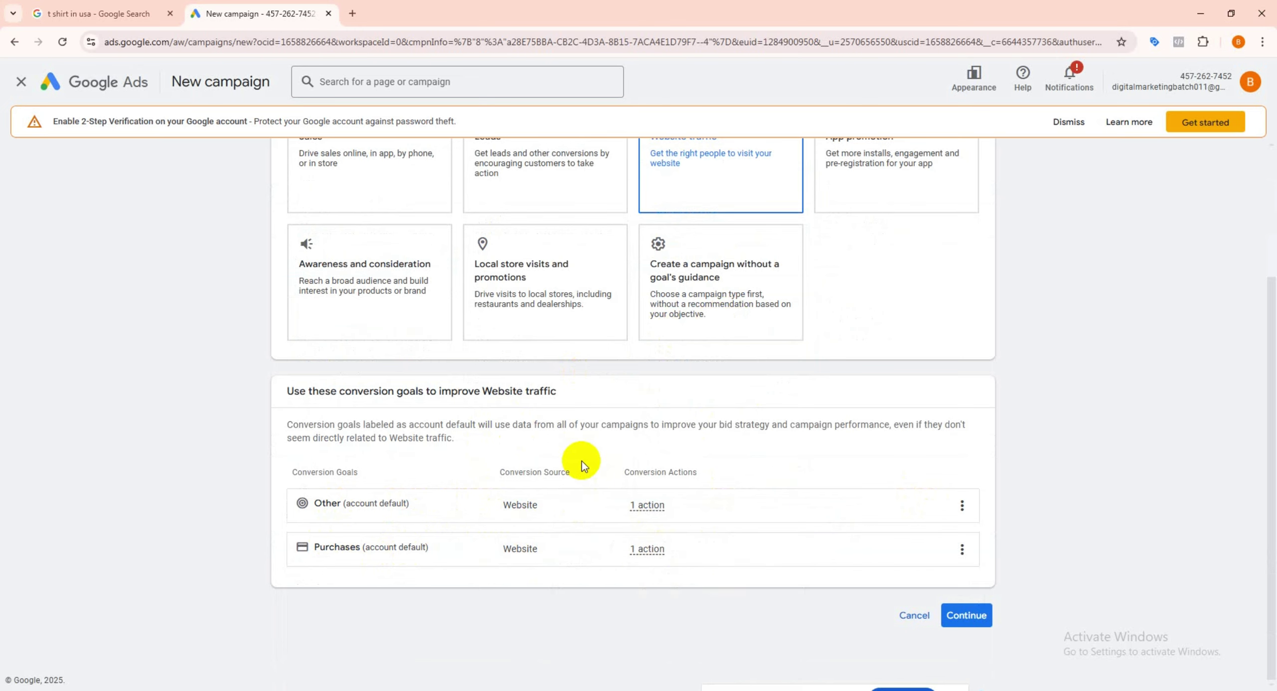
scroll(442, 276, up, 1)
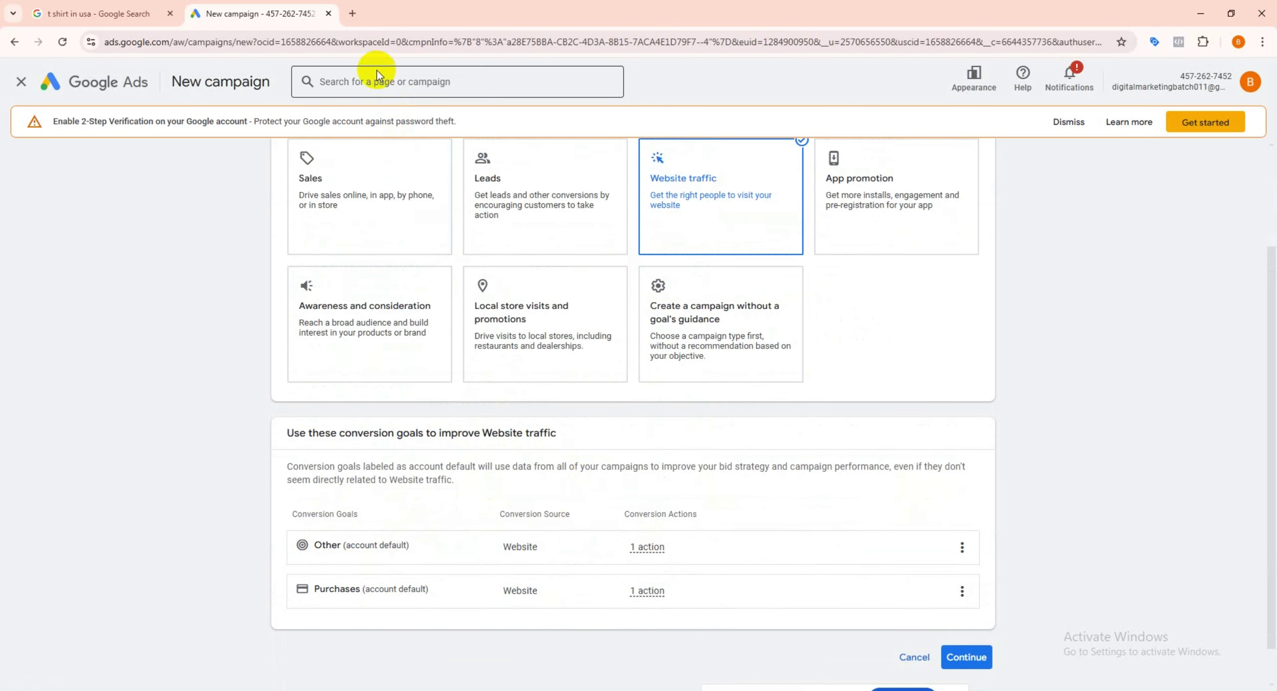
Step: Search Google for "creative it" in a new browser tab
click(352, 13)
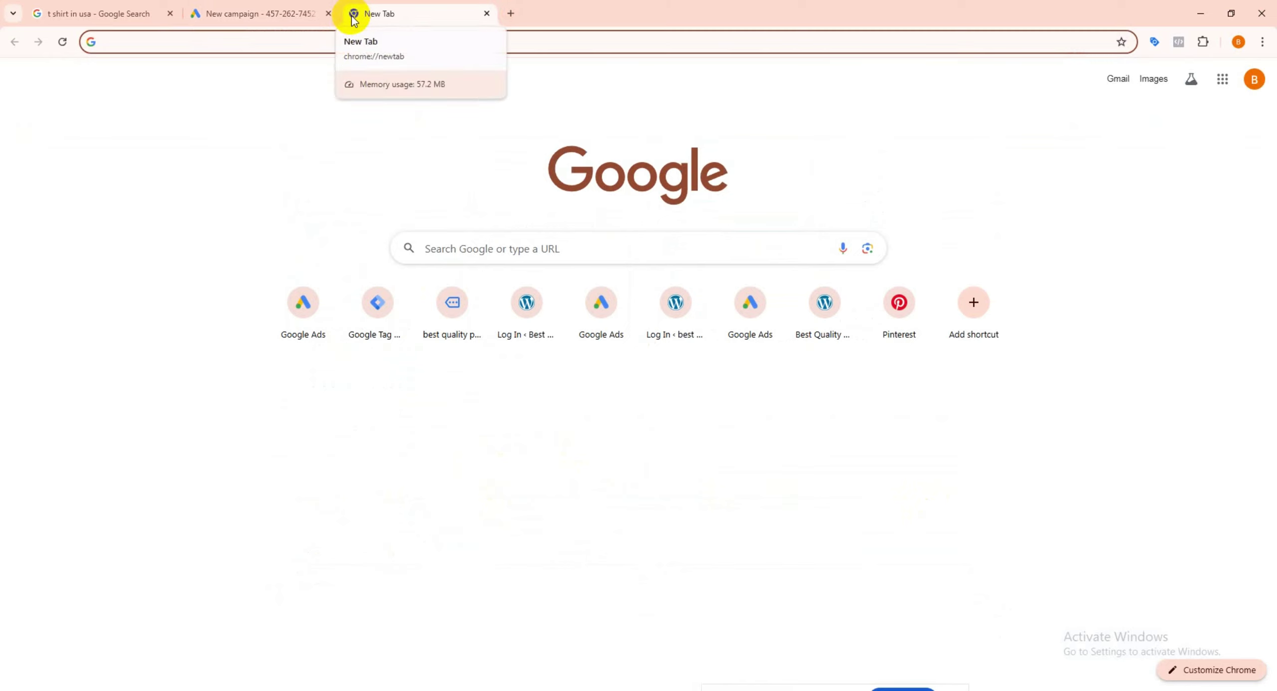
text(crea)
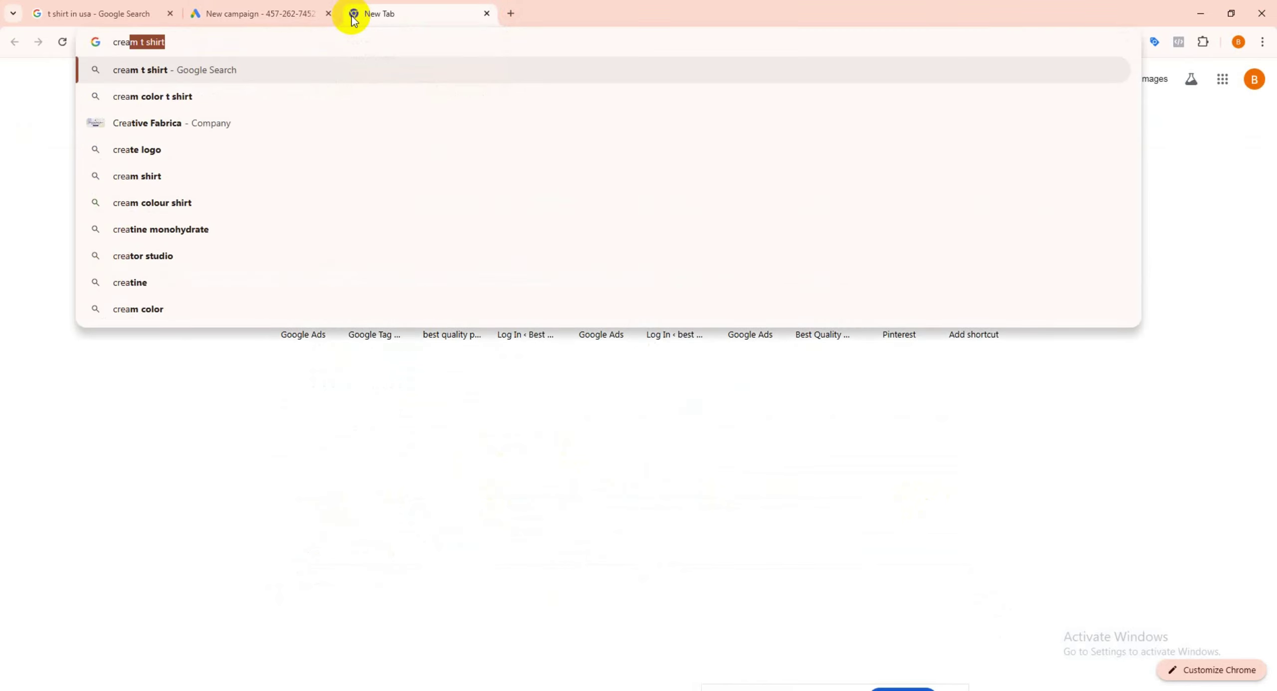
text(te)
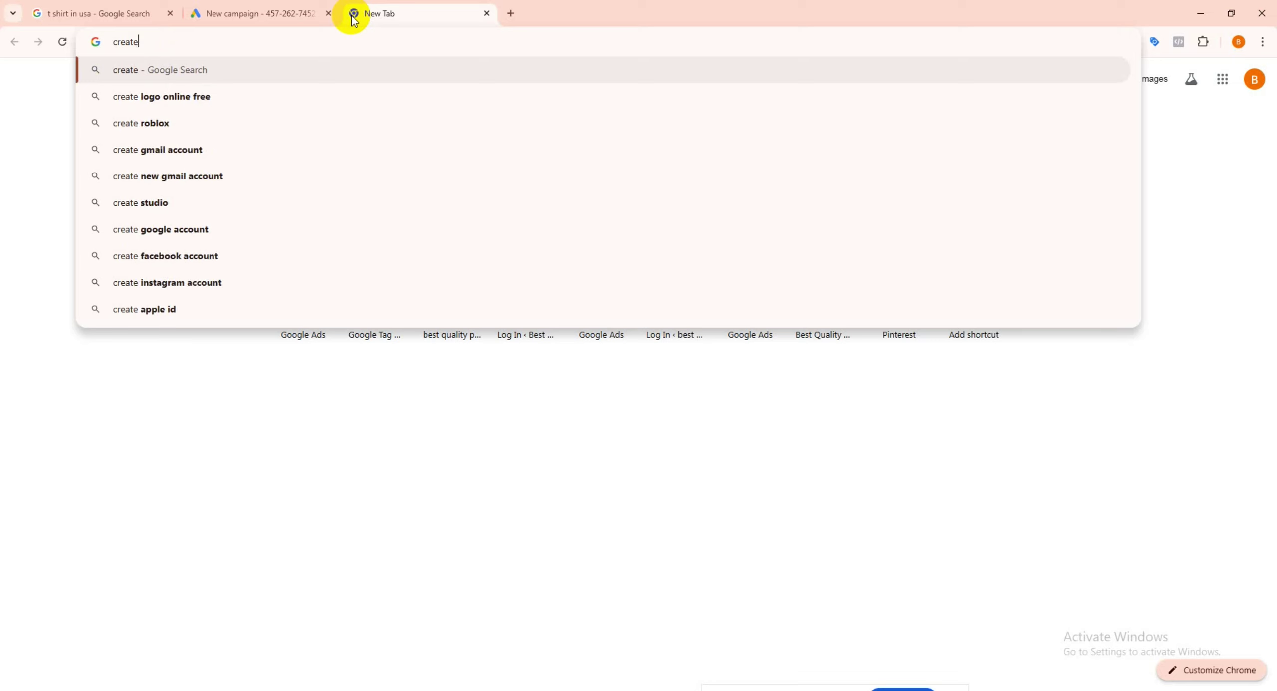
text(ve)
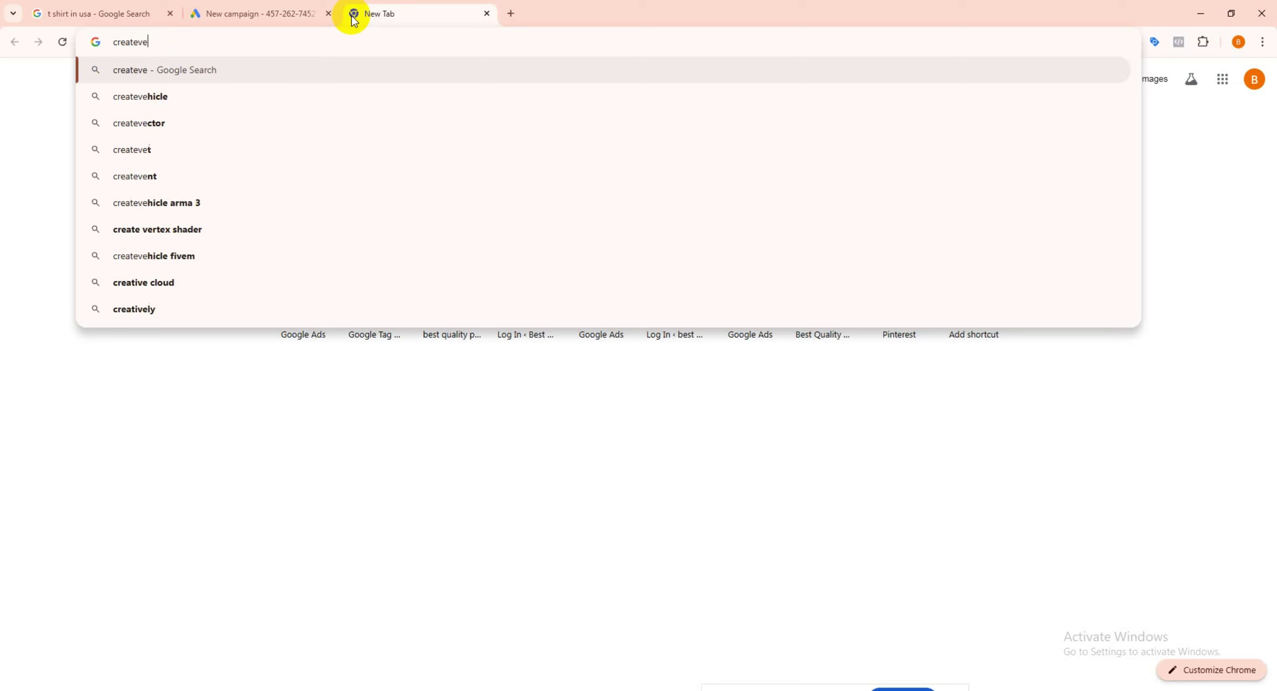
key(BackSpace)
key(BackSpace)
key(BackSpace)
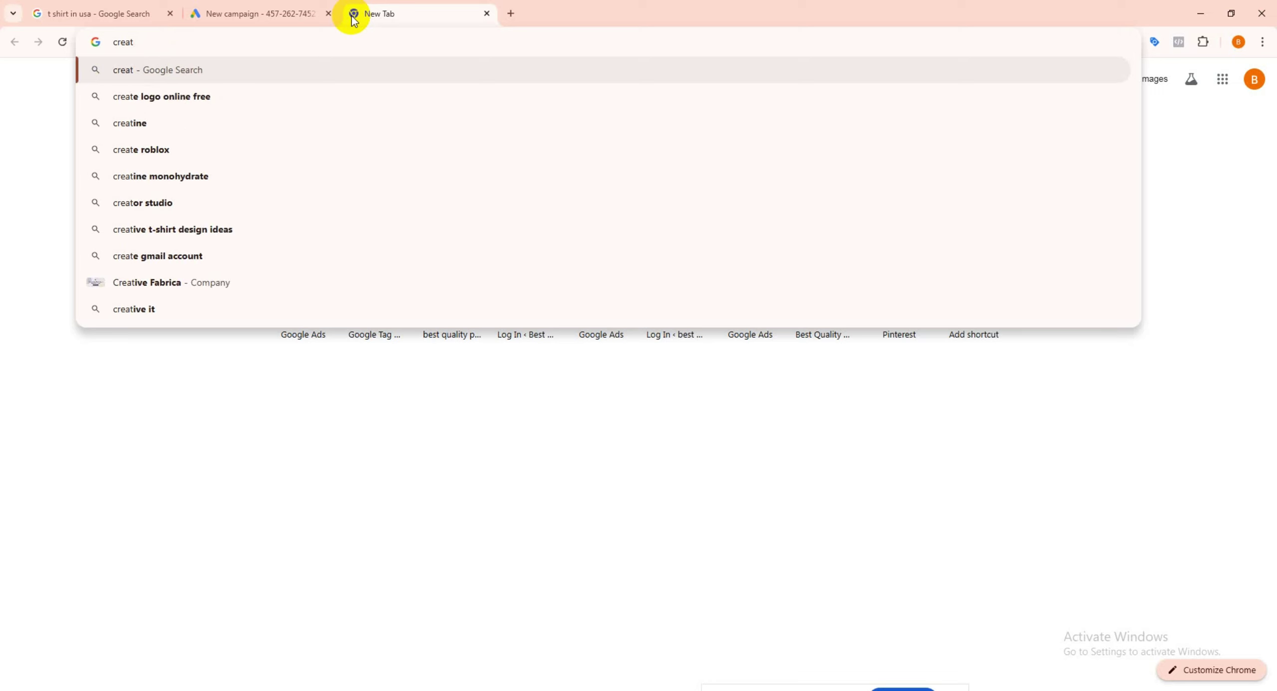
text(ive it)
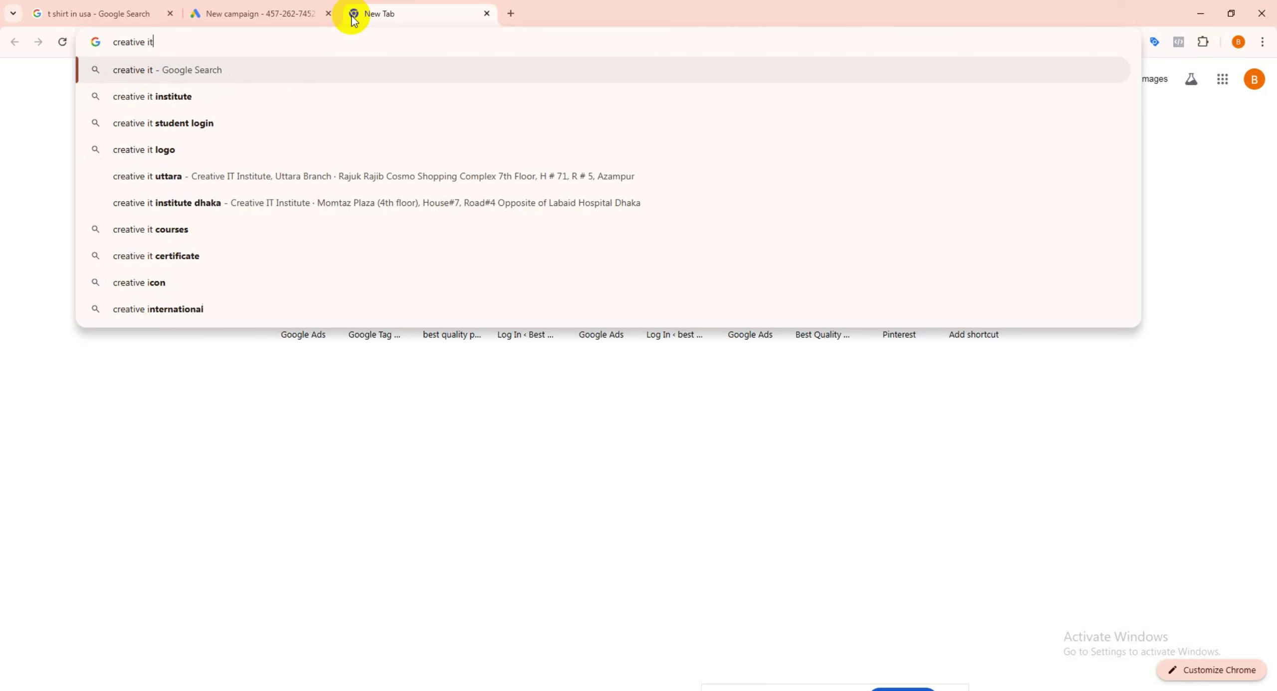
key(Return)
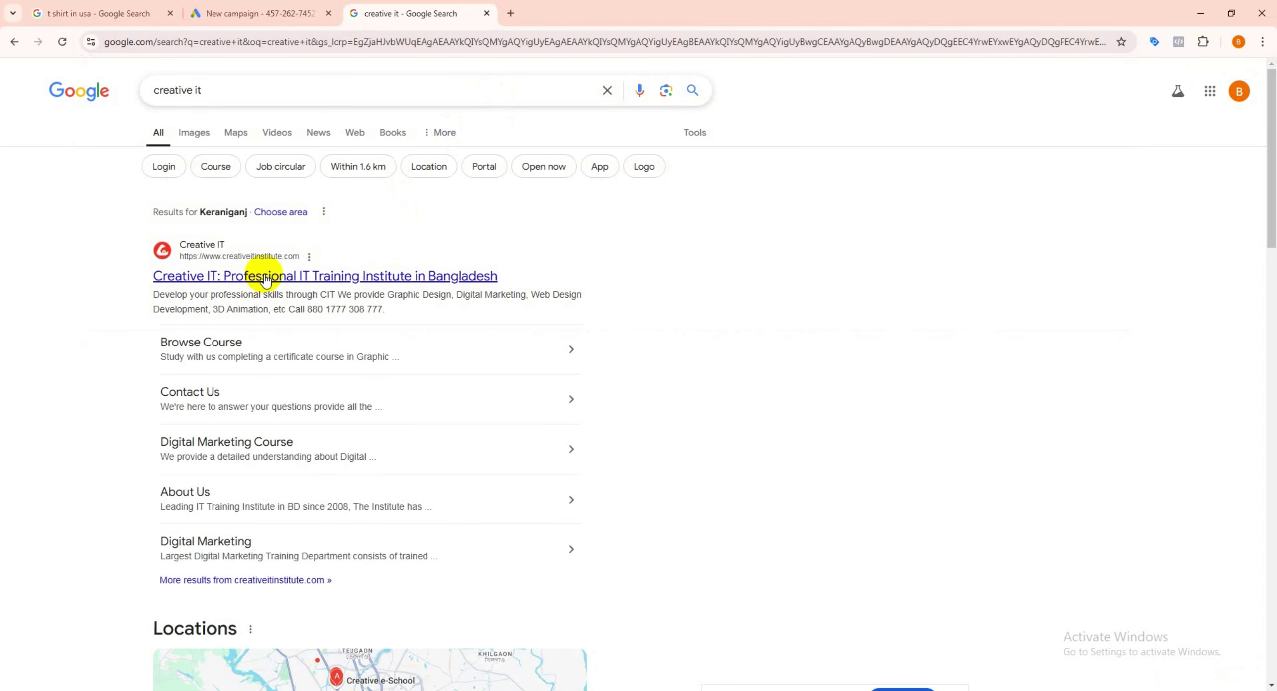
Step: Open the Creative IT Institute website from the search results and view the top of its home page
click(190, 262)
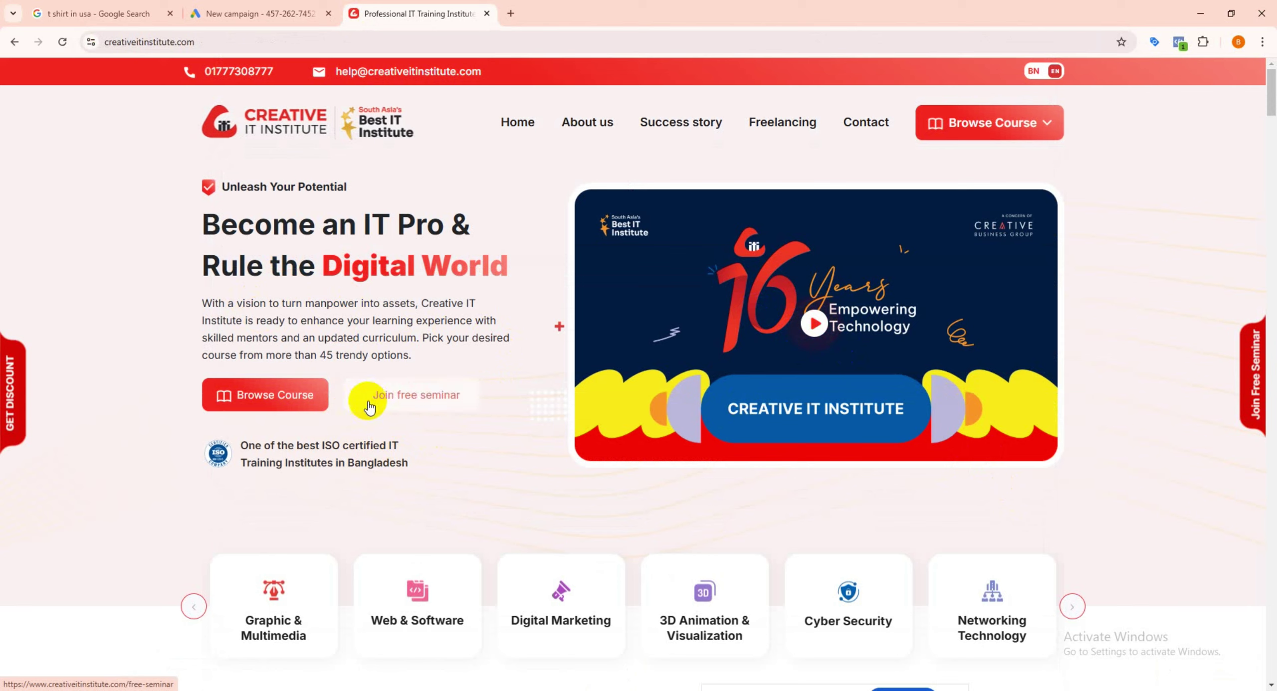
scroll(508, 371, down, 1)
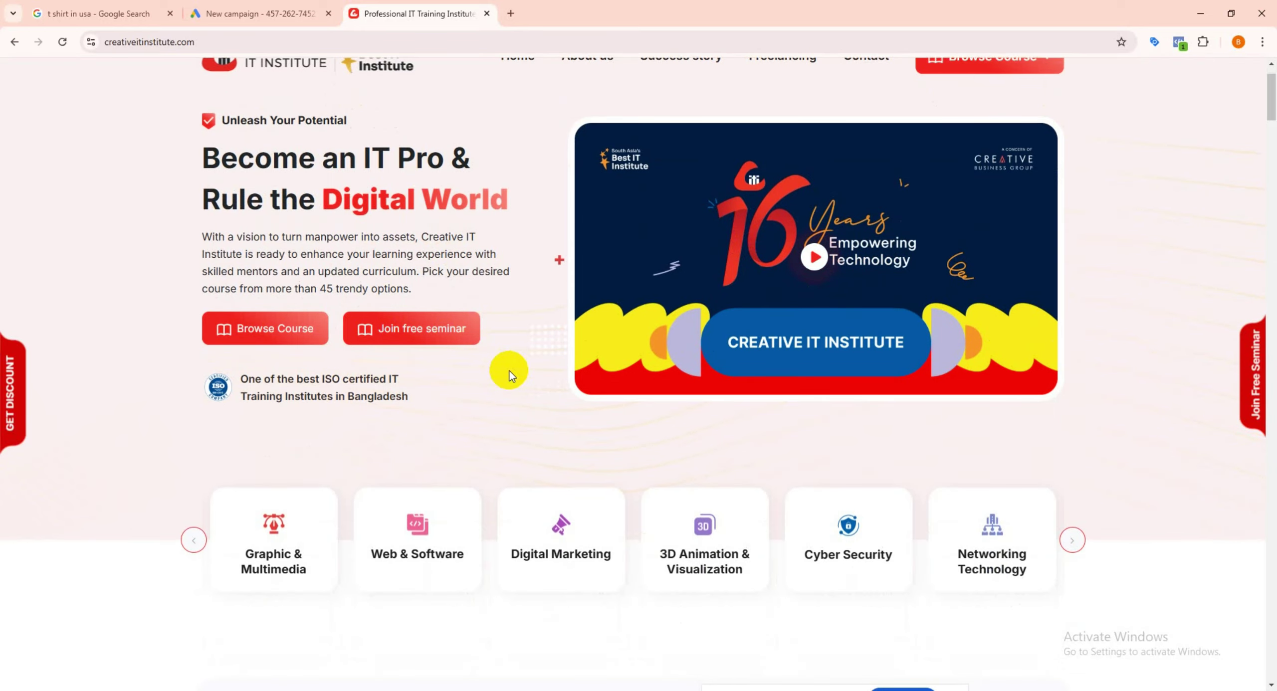
scroll(508, 371, up, 1)
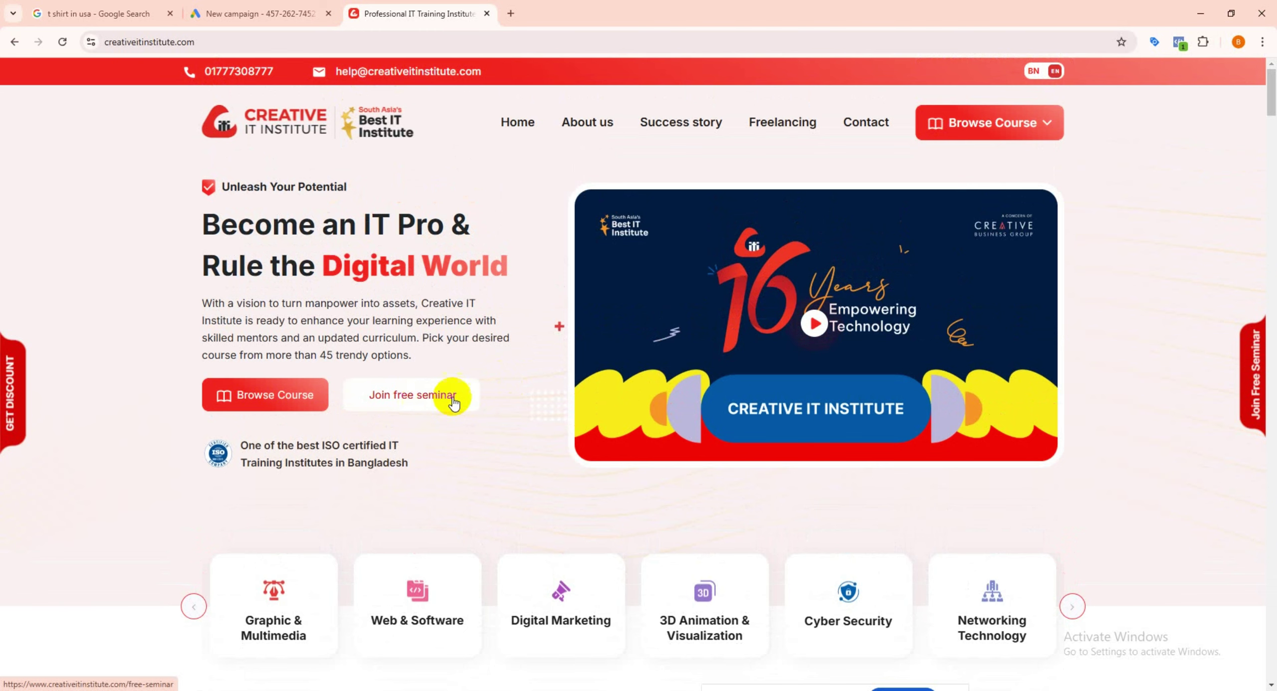
Step: Open the free seminar page of the Creative IT Institute website and look over its schedule
click(412, 392)
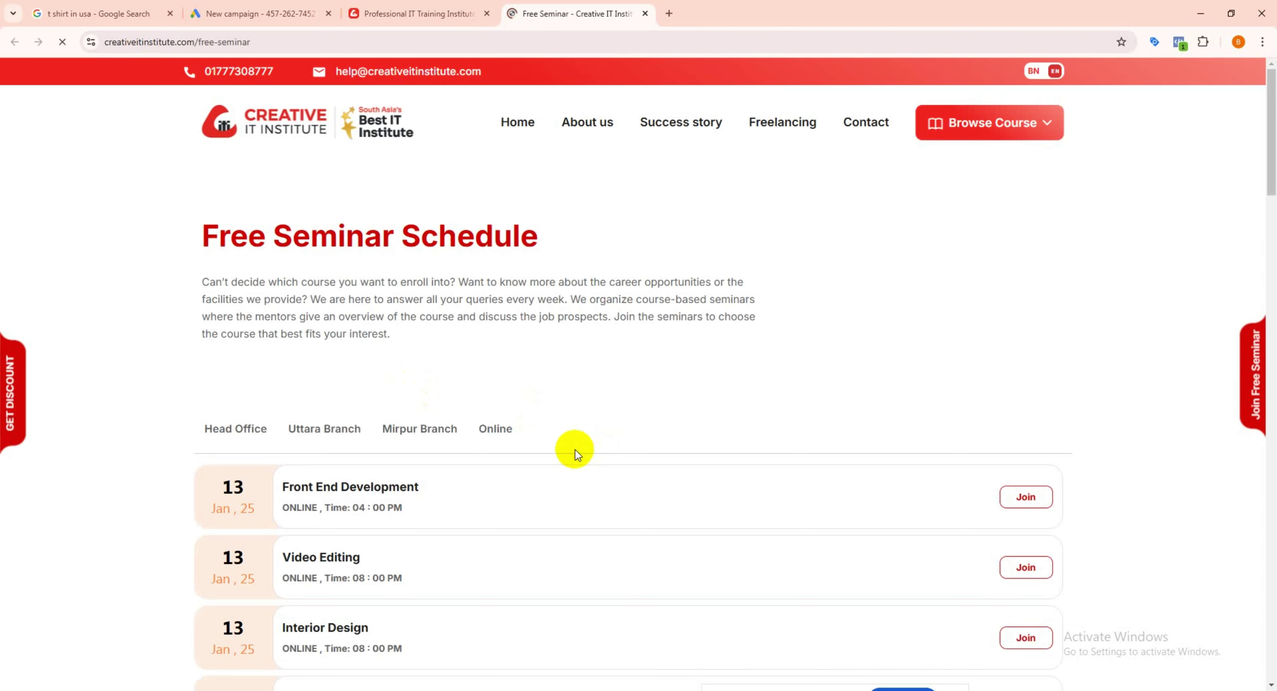
scroll(675, 417, down, 3)
scroll(674, 417, up, 3)
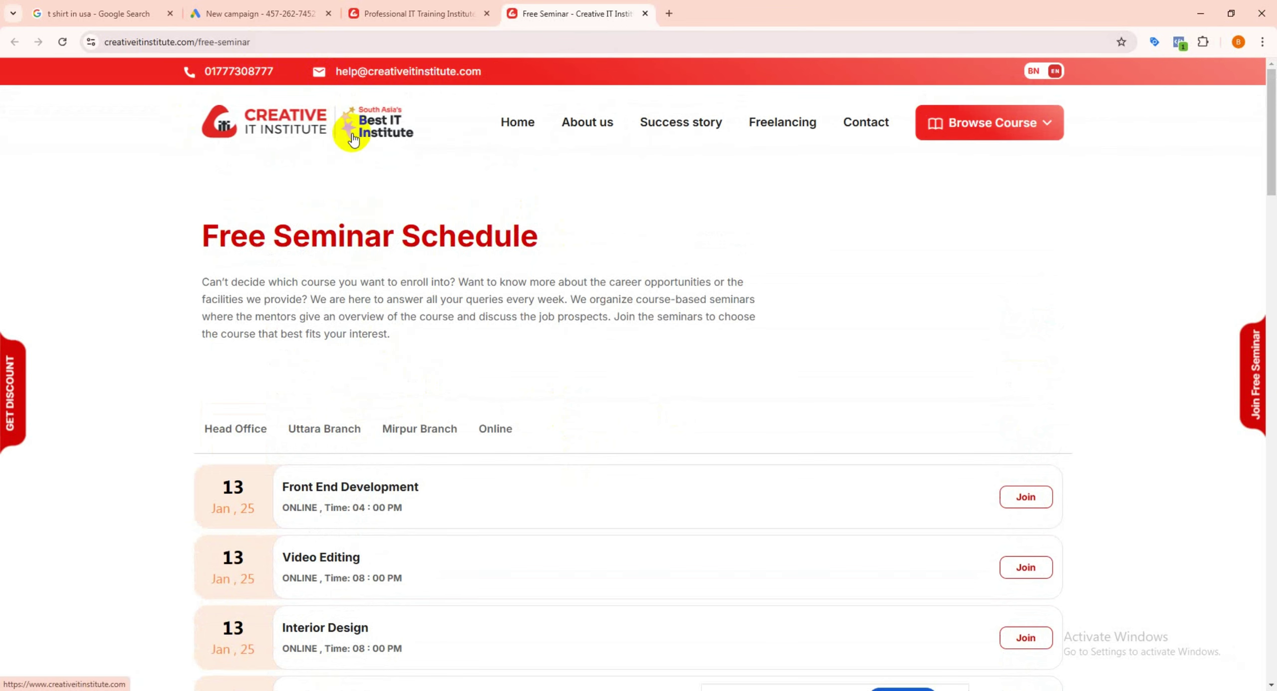
Step: Return to the new Google Ads campaign and remove the Other conversion goal from it
click(281, 11)
scroll(427, 242, up, 3)
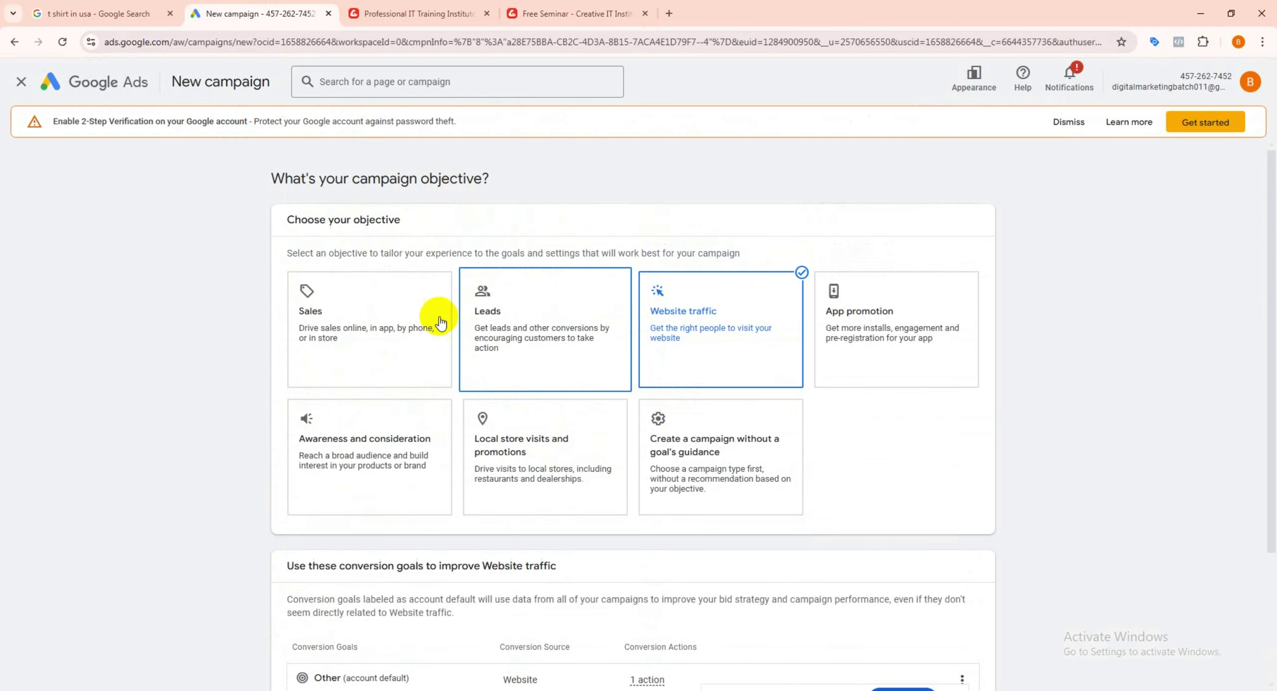
scroll(539, 315, down, 4)
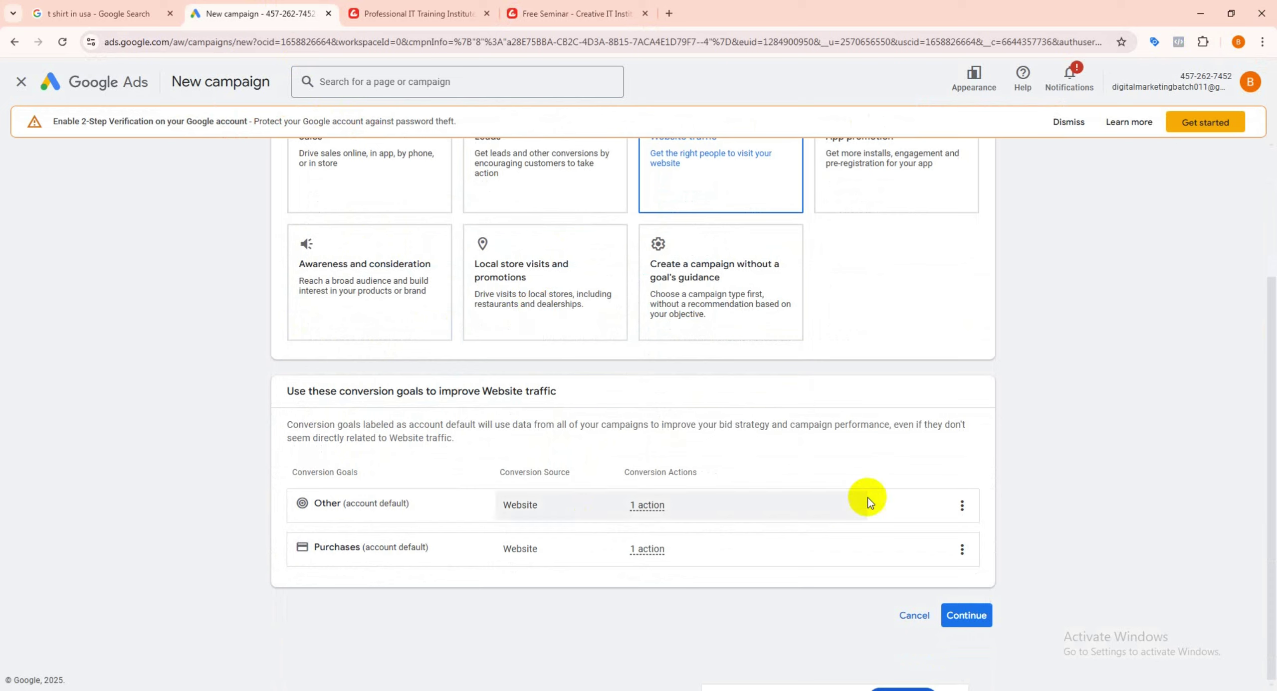
click(973, 519)
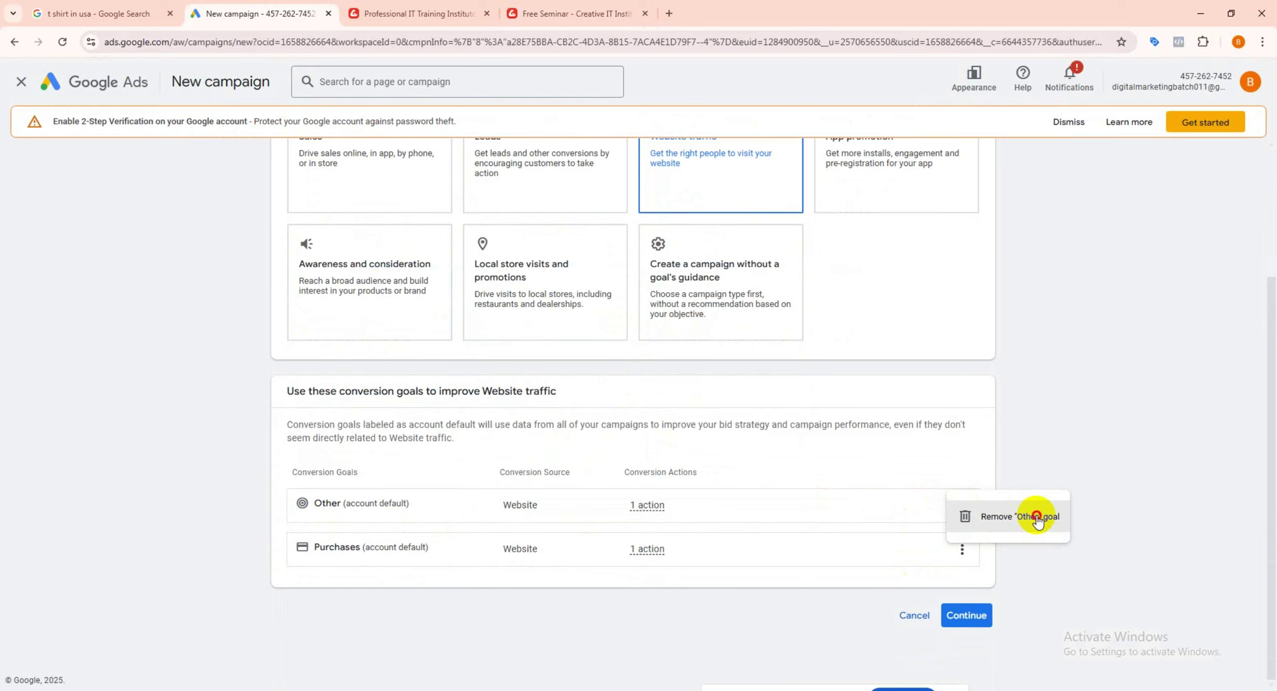
click(1000, 519)
click(766, 416)
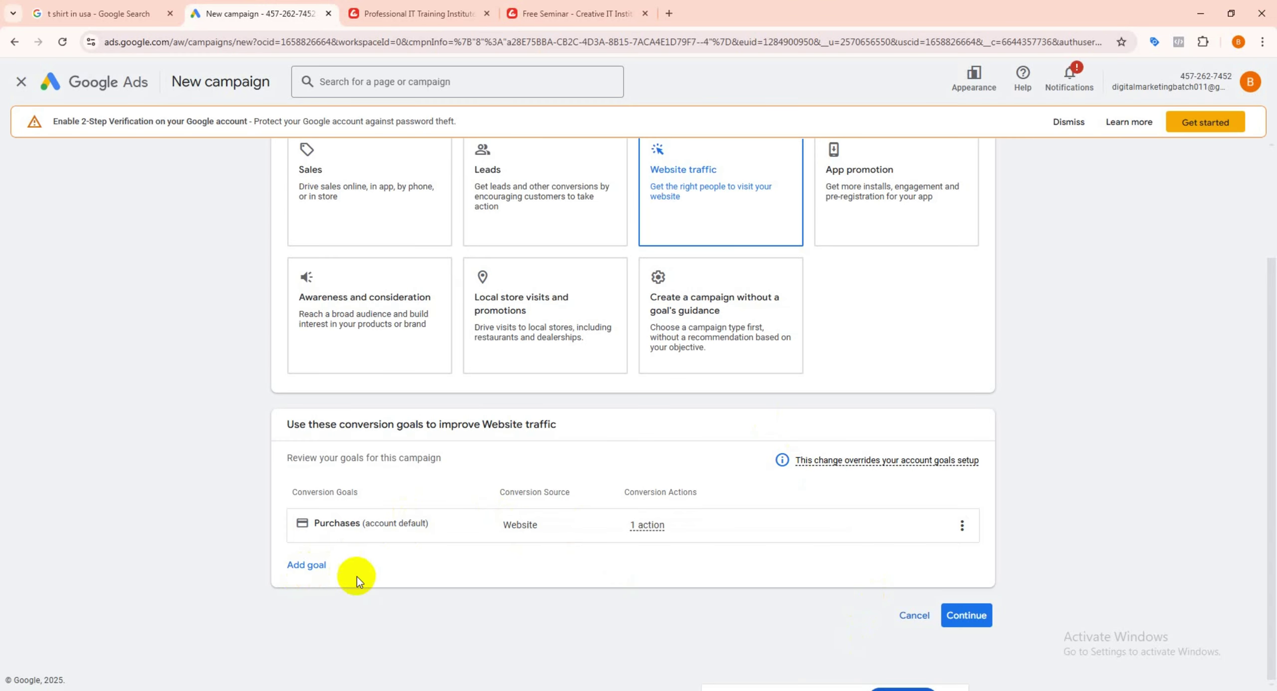
Step: Add the Other goal back to the campaign's conversion goals and remove it once more
click(304, 566)
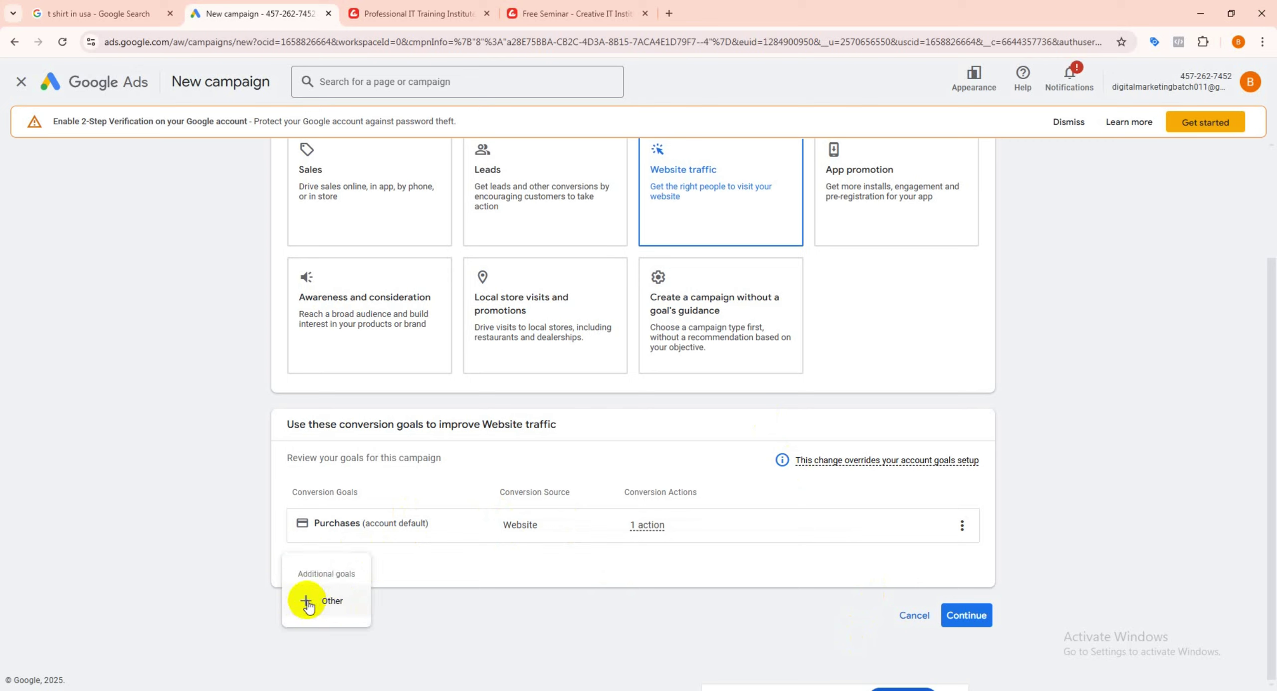
click(333, 602)
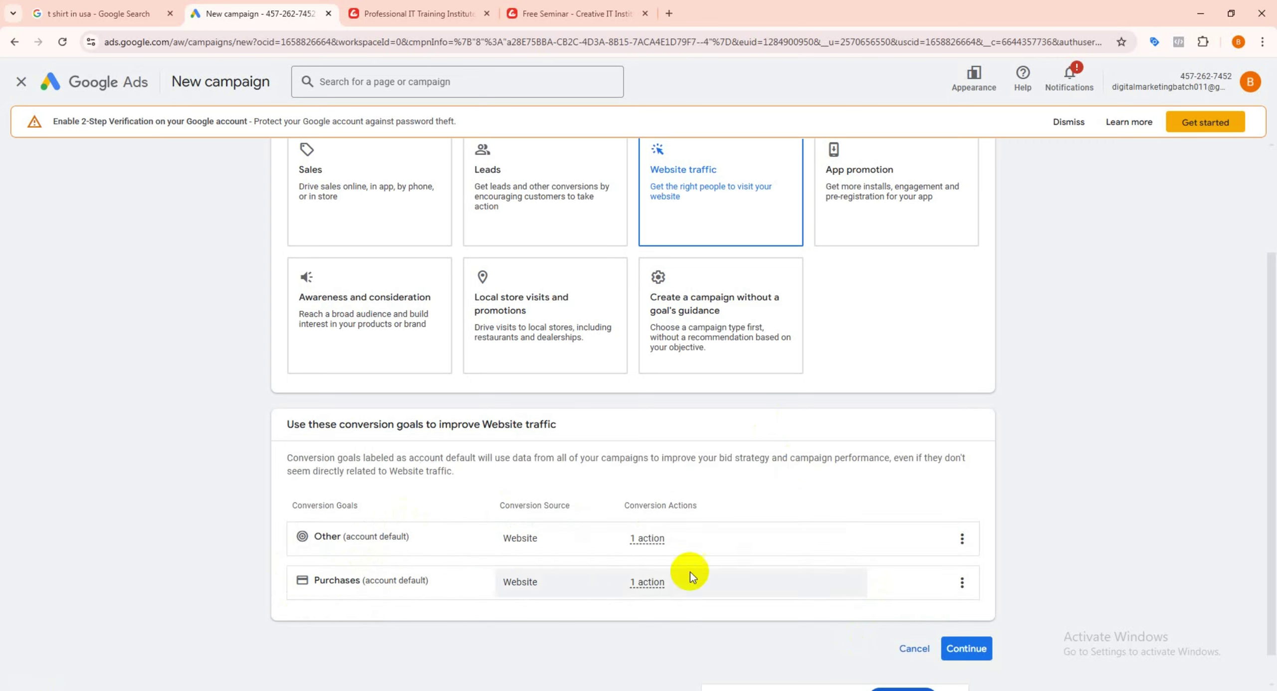
click(970, 555)
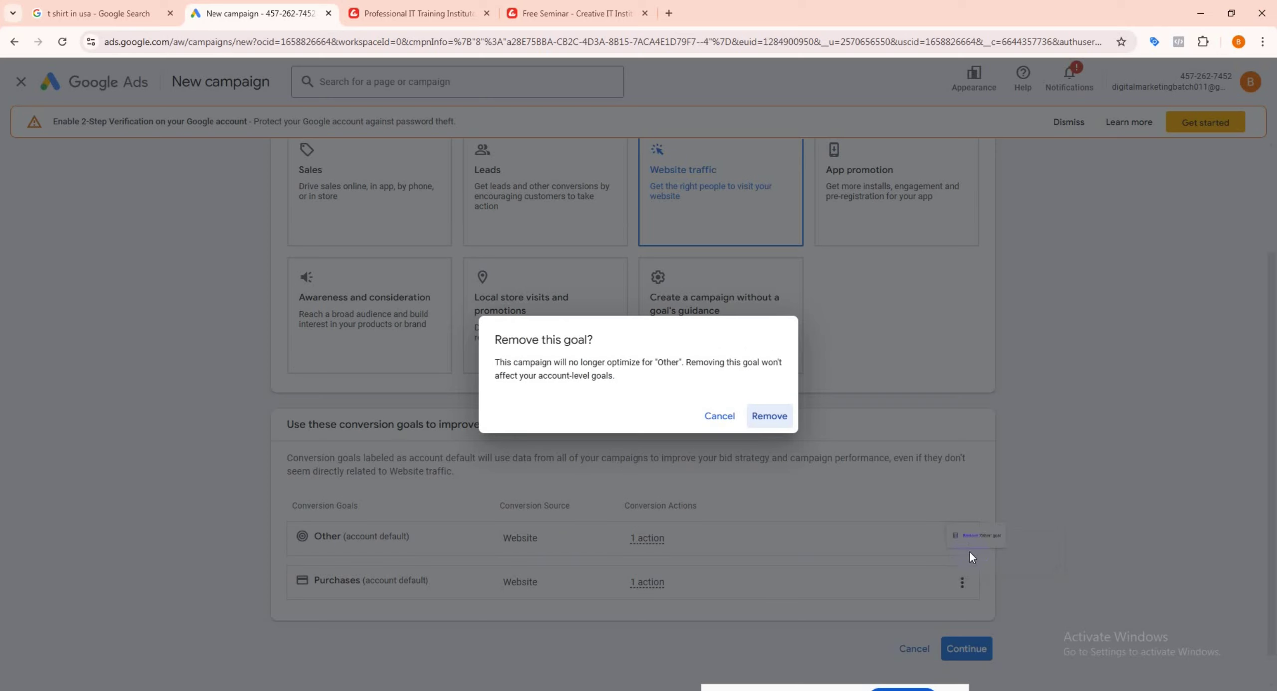
click(767, 417)
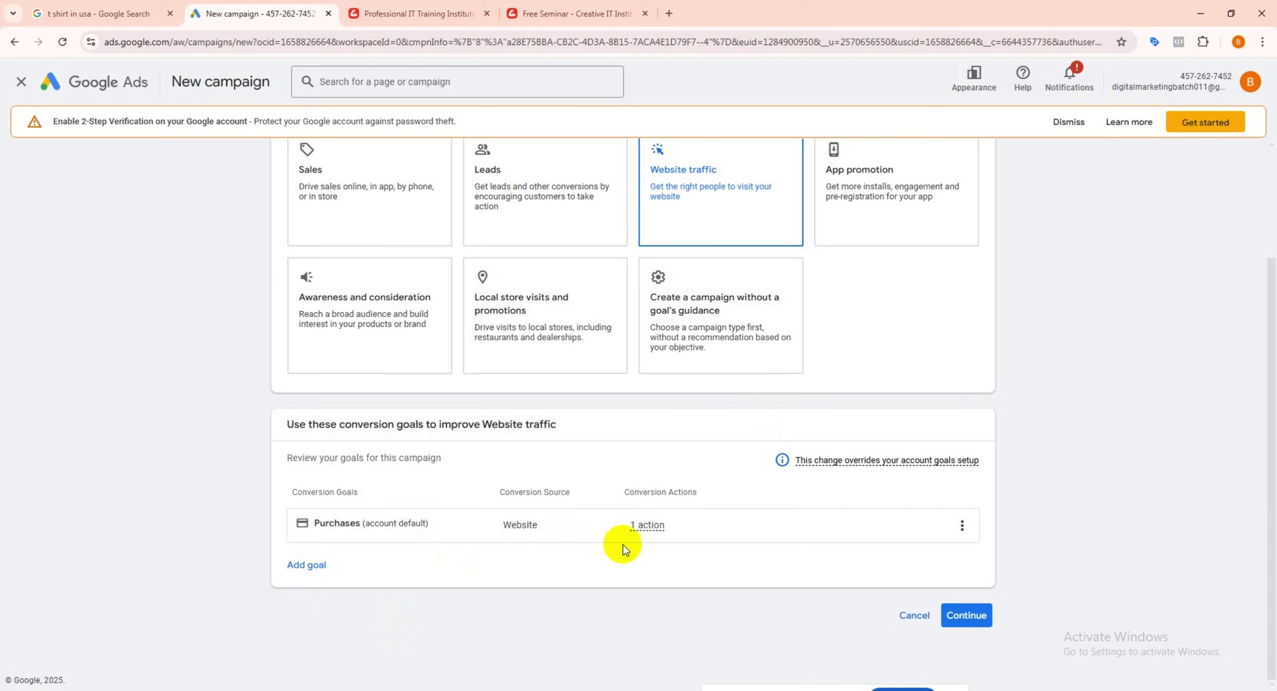
Step: Continue from the conversion goals, review the available campaign types and choose Search
click(971, 618)
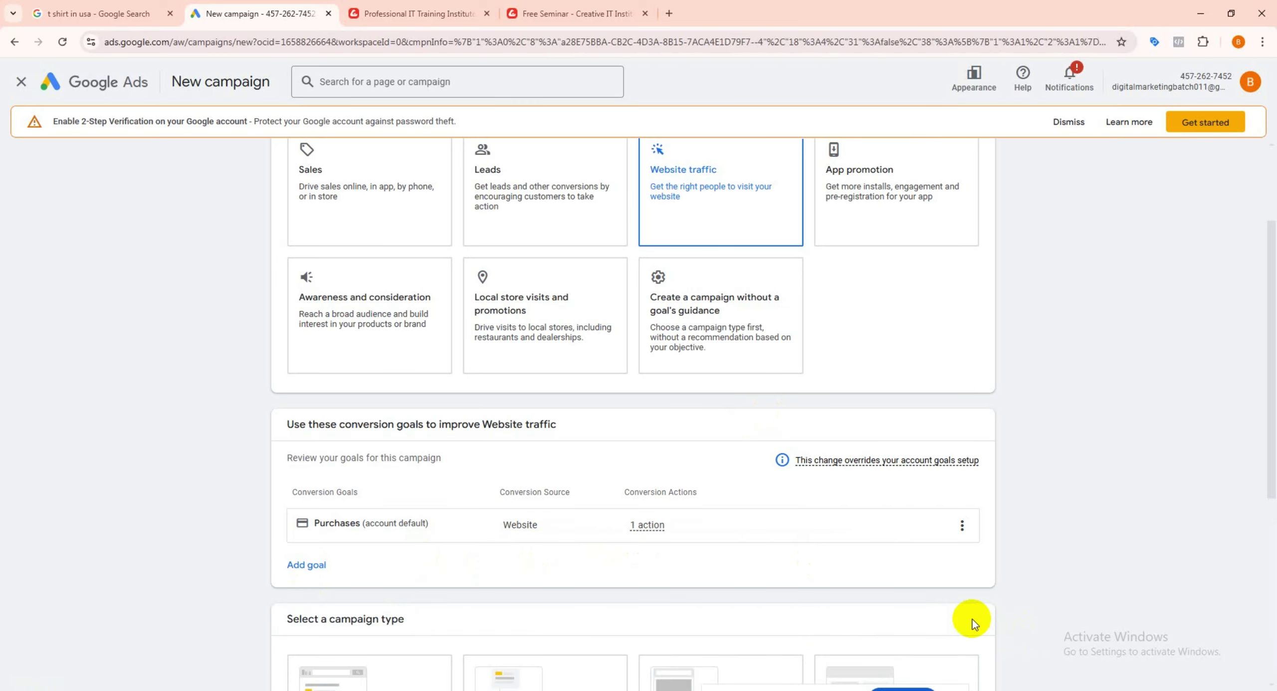
scroll(577, 503, down, 4)
scroll(499, 479, down, 1)
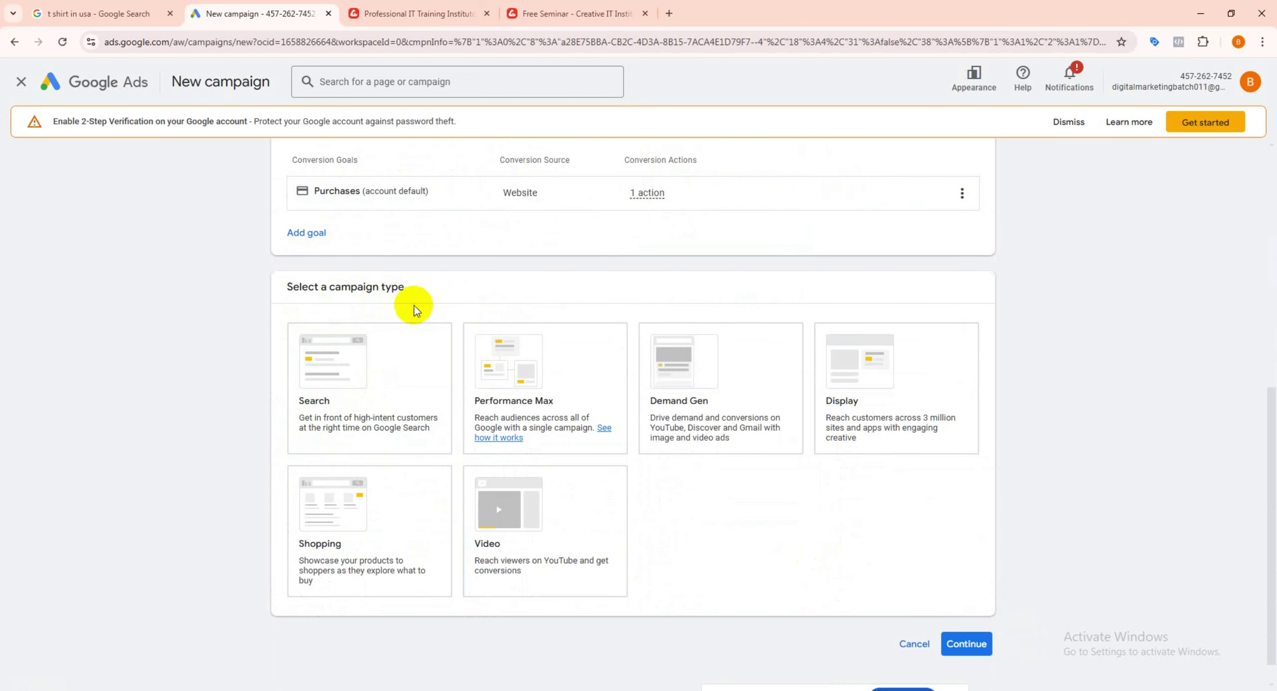
scroll(418, 335, up, 1)
scroll(418, 335, up, 2)
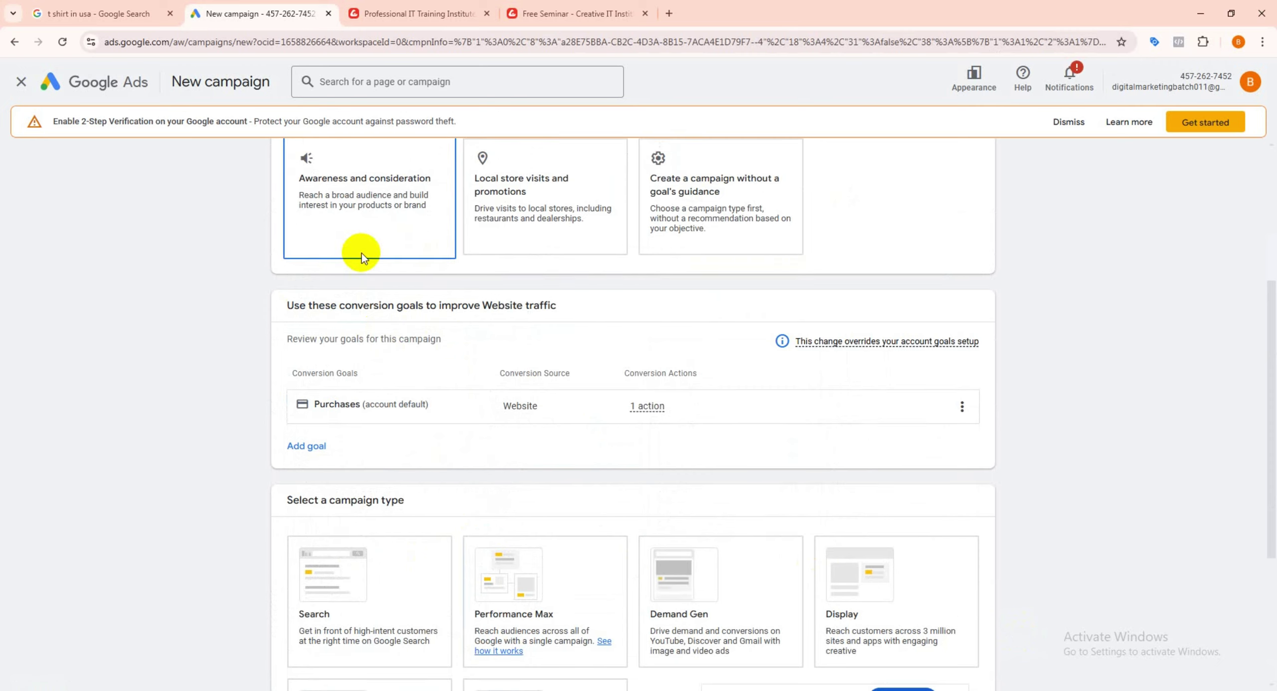
scroll(399, 349, down, 3)
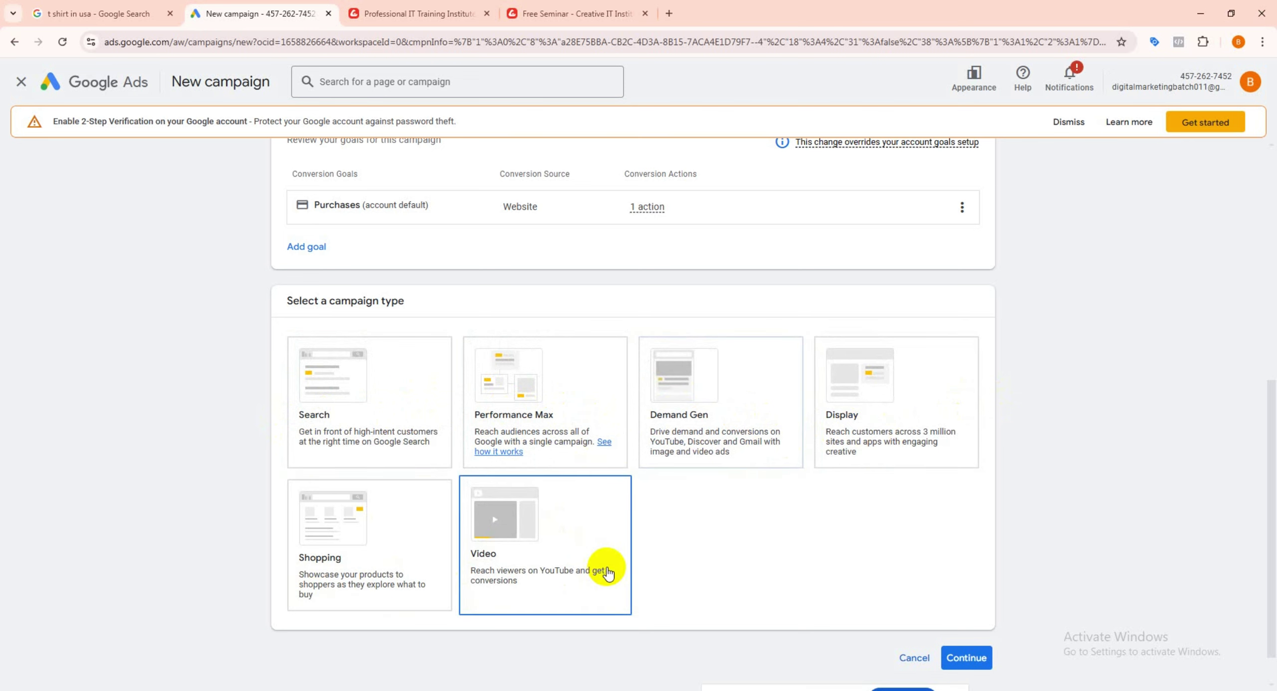
click(399, 424)
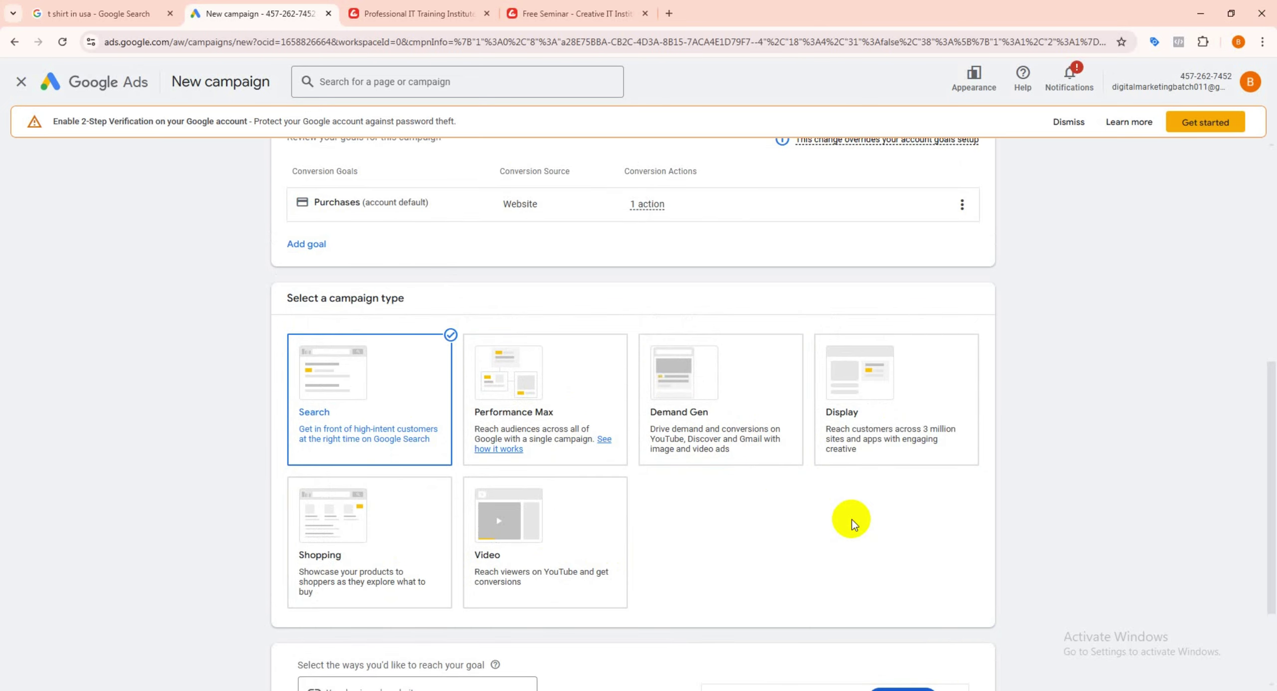
Step: Examine the Creative IT Institute home page and free seminar schedule as candidate landing pages for the campaign's website field
scroll(783, 513, down, 3)
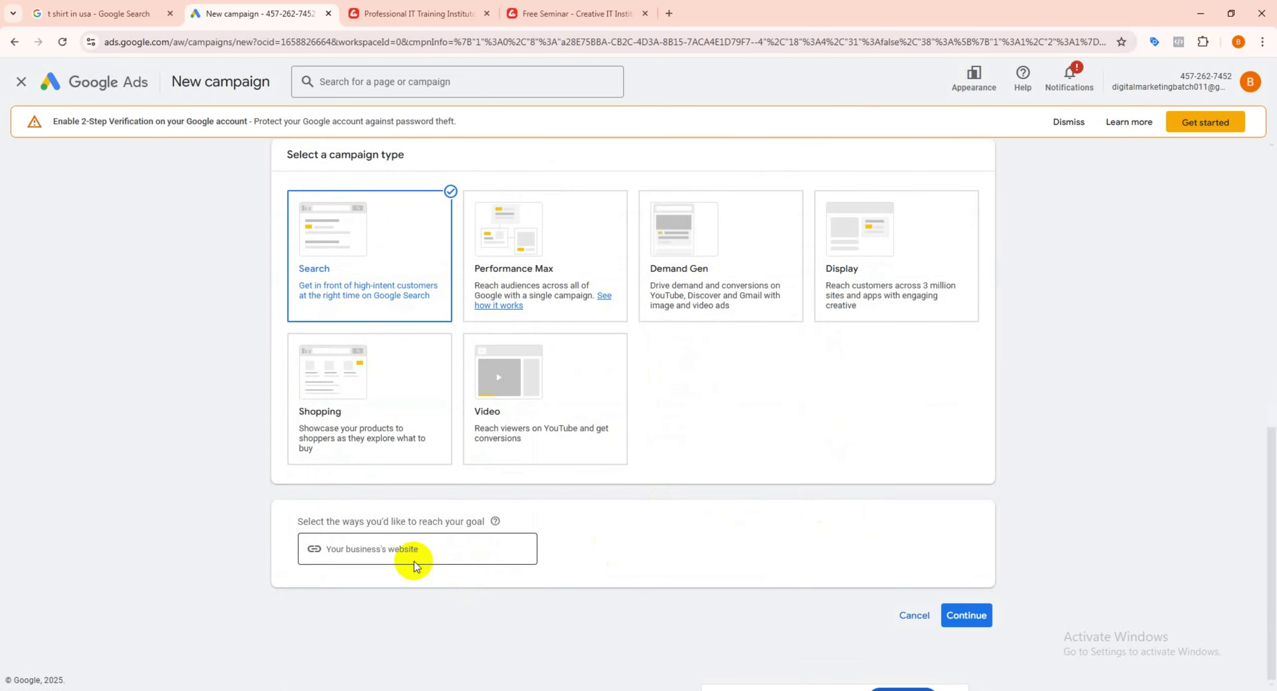
click(367, 551)
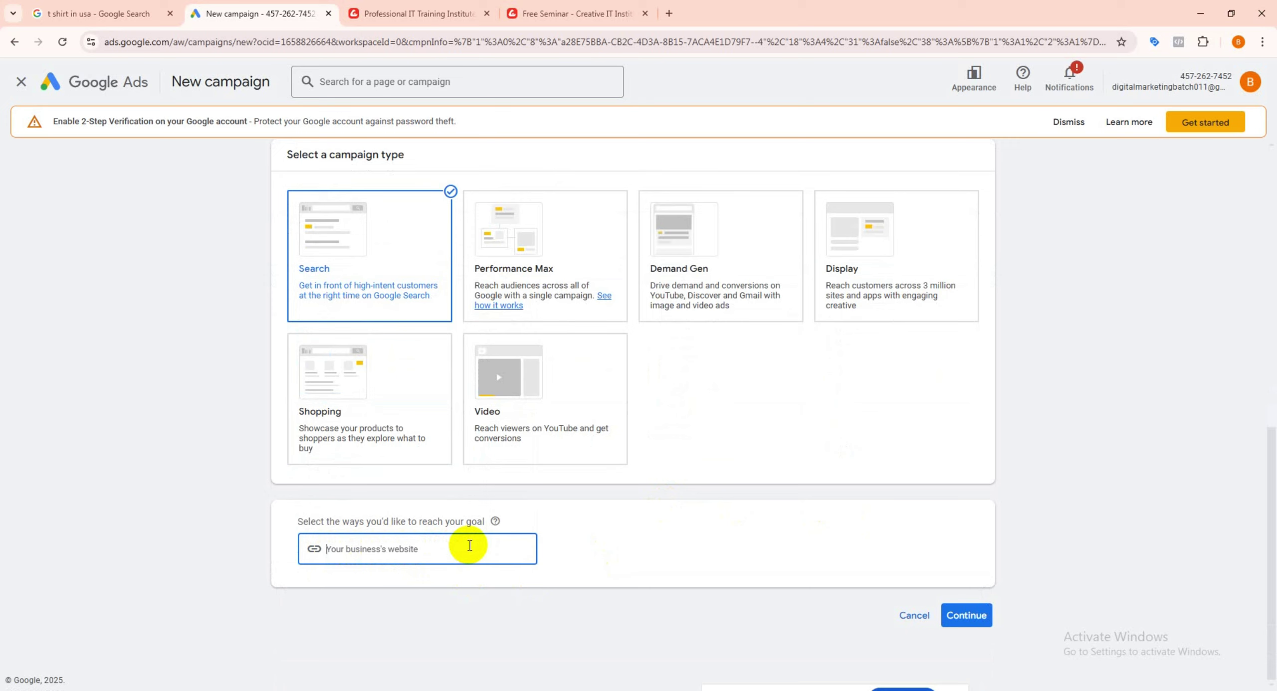
click(439, 14)
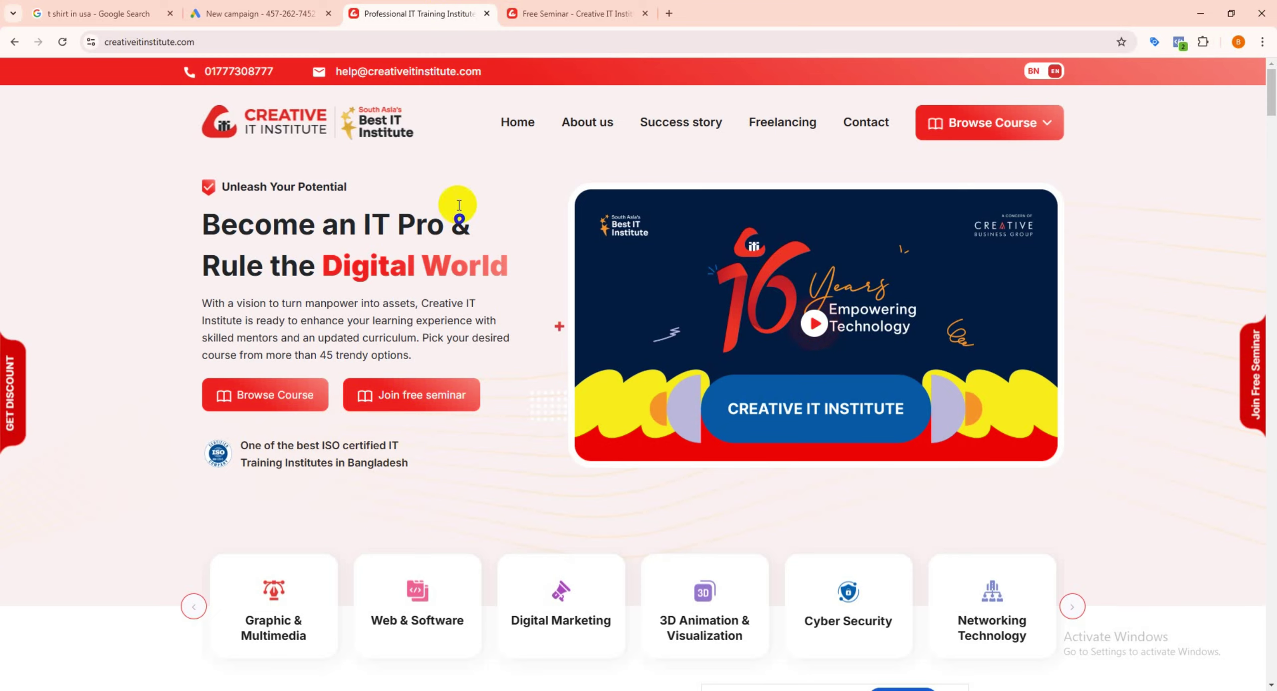
scroll(279, 284, down, 10)
scroll(449, 309, up, 10)
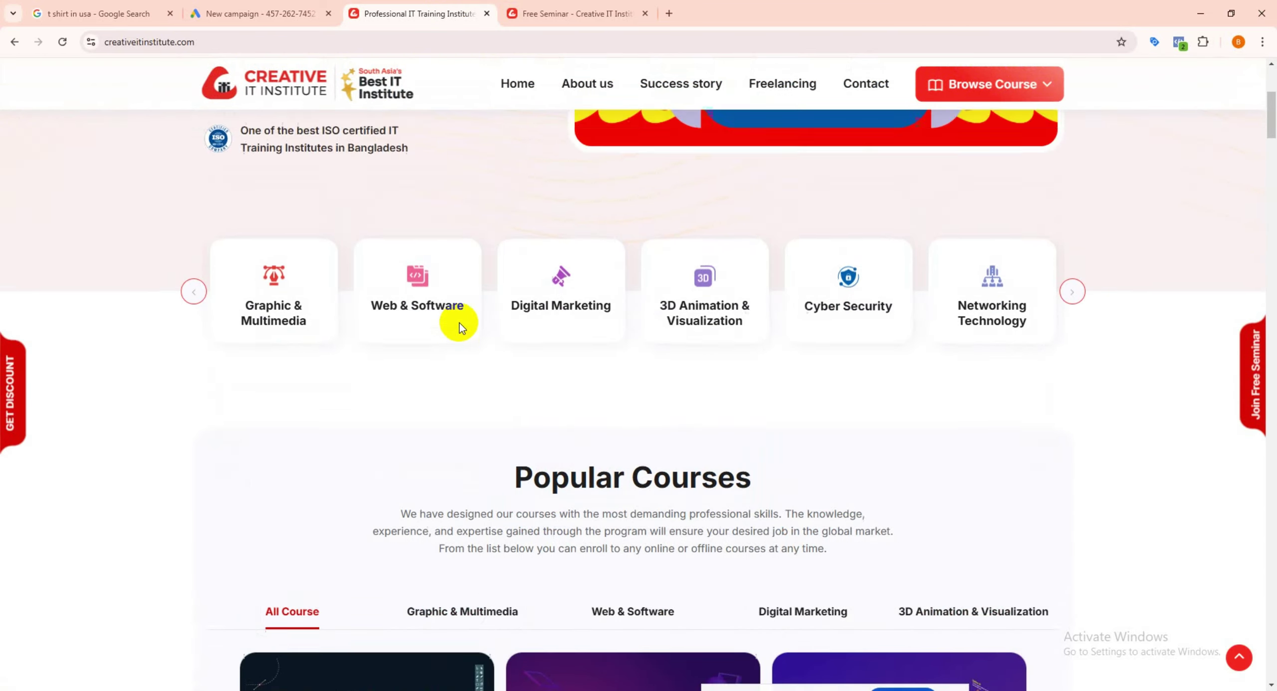
drag(288, 261, 308, 260)
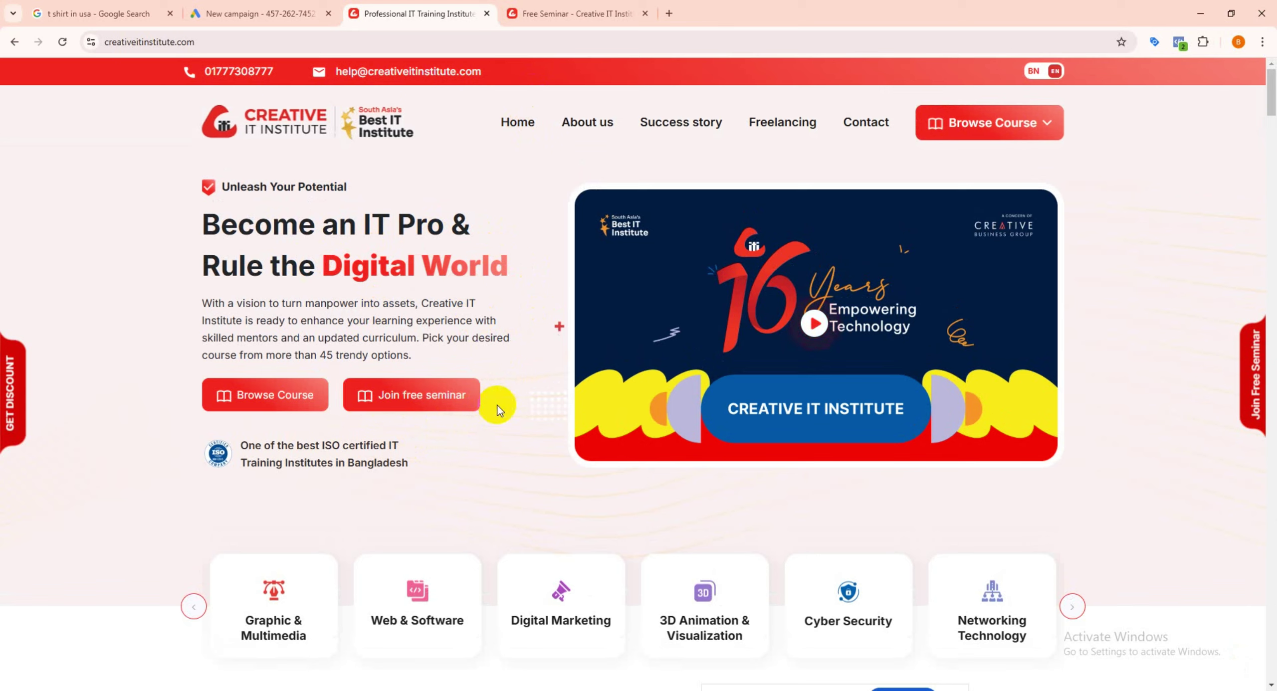
click(547, 15)
scroll(476, 291, down, 10)
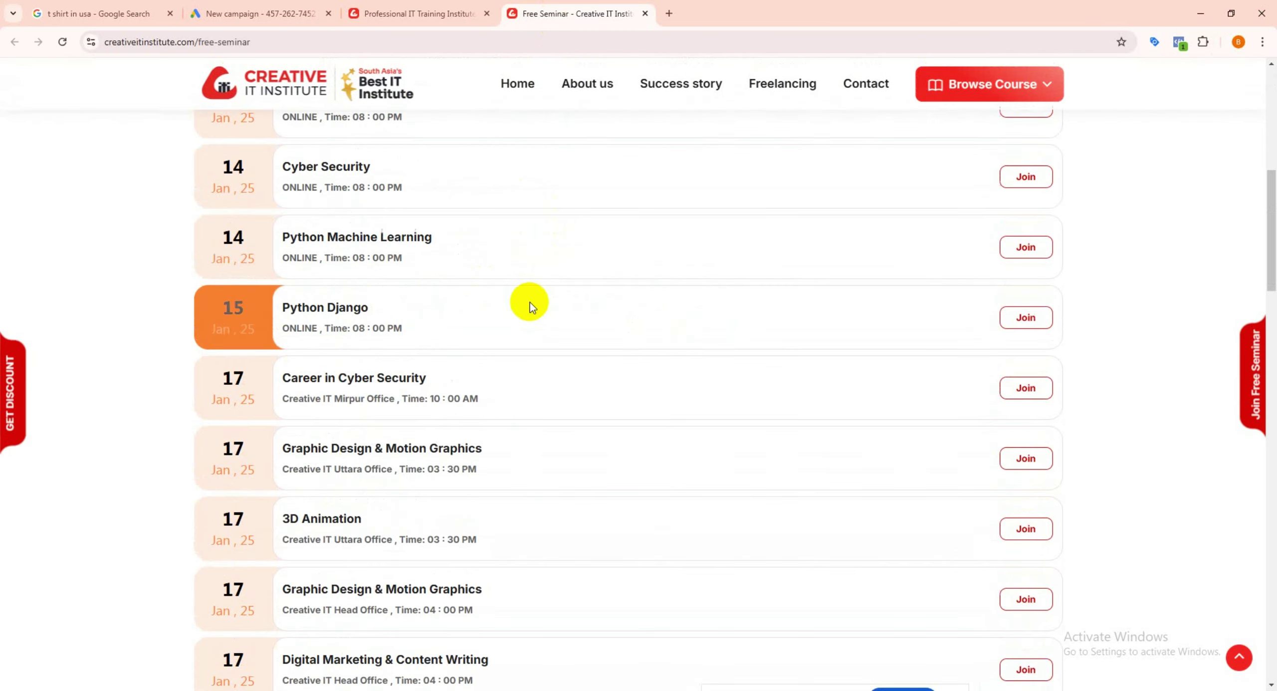
scroll(507, 305, up, 10)
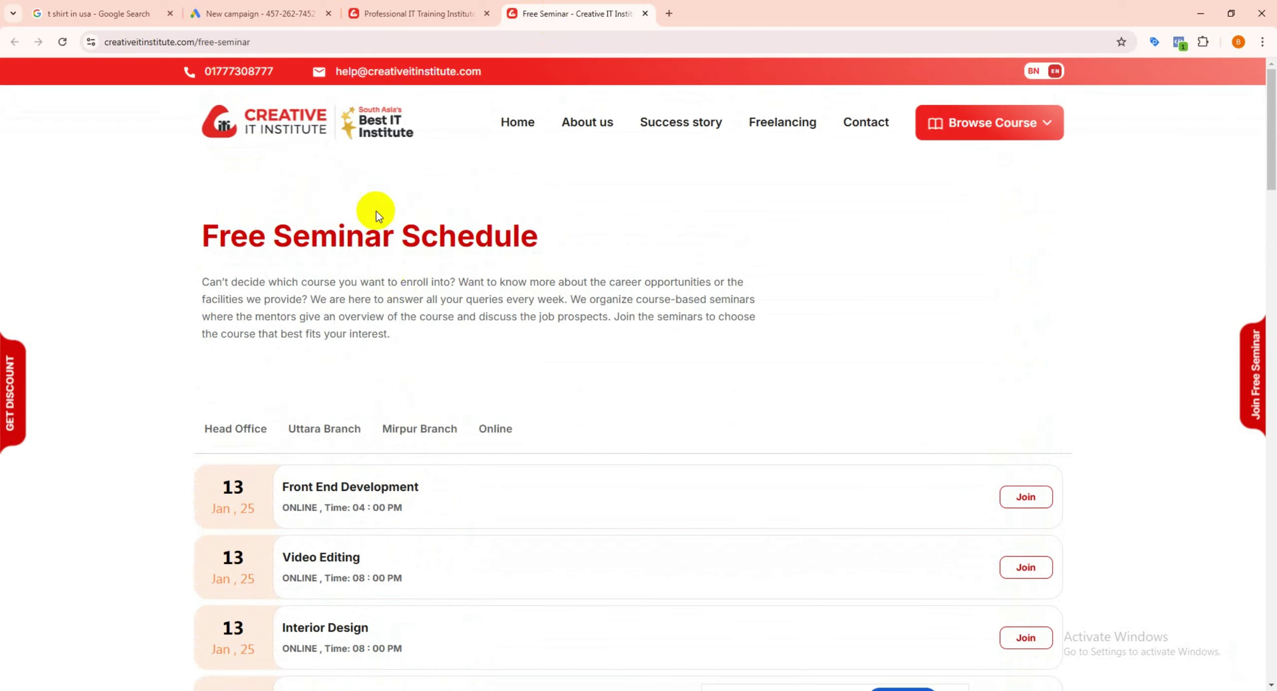
click(273, 45)
key(ctrl+c)
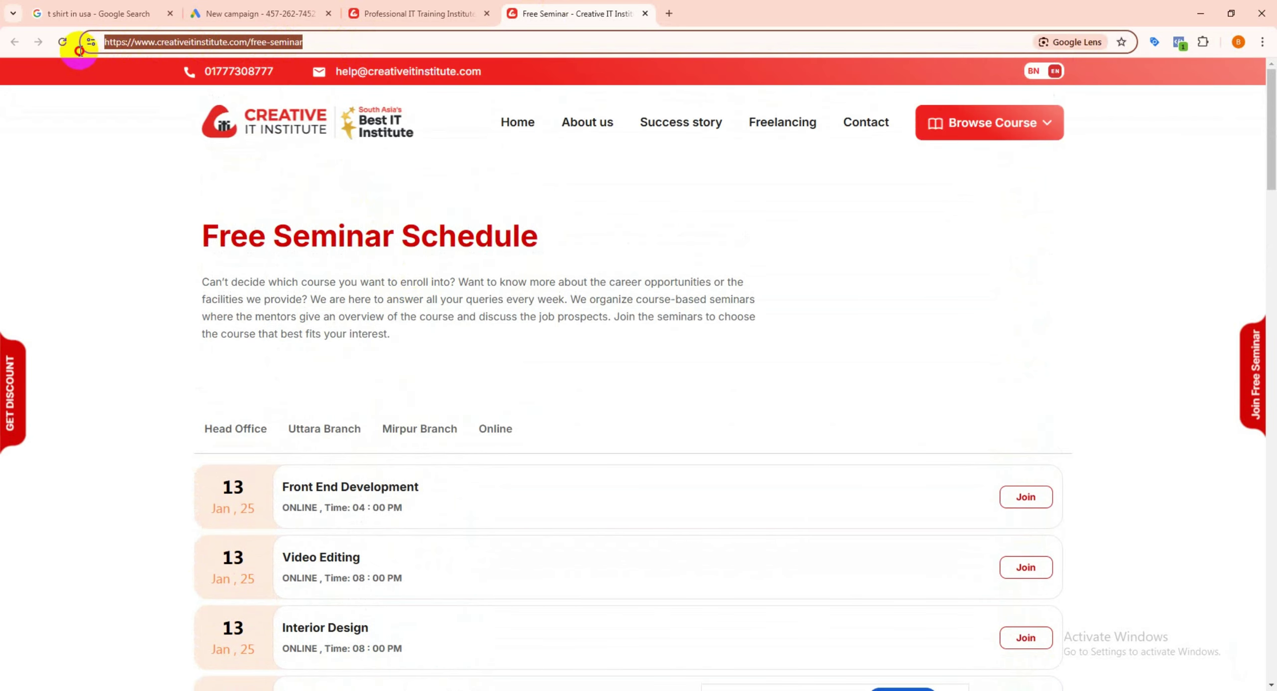
click(250, 13)
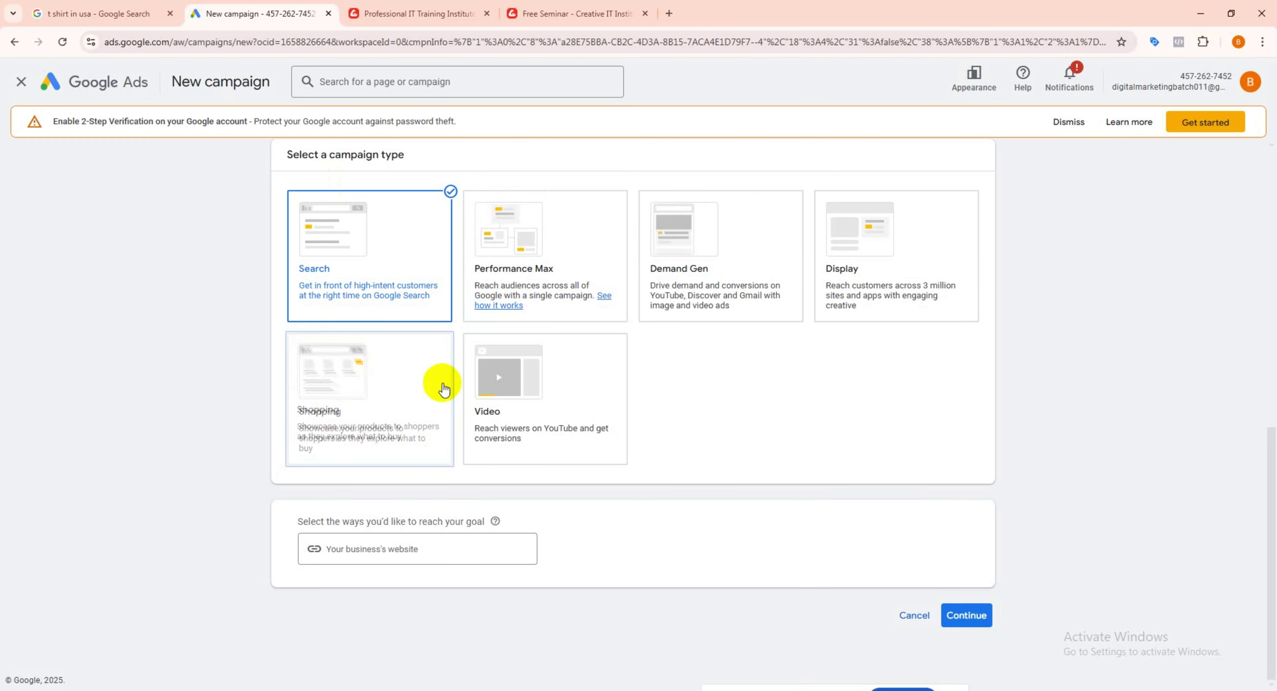
key(ctrl+v)
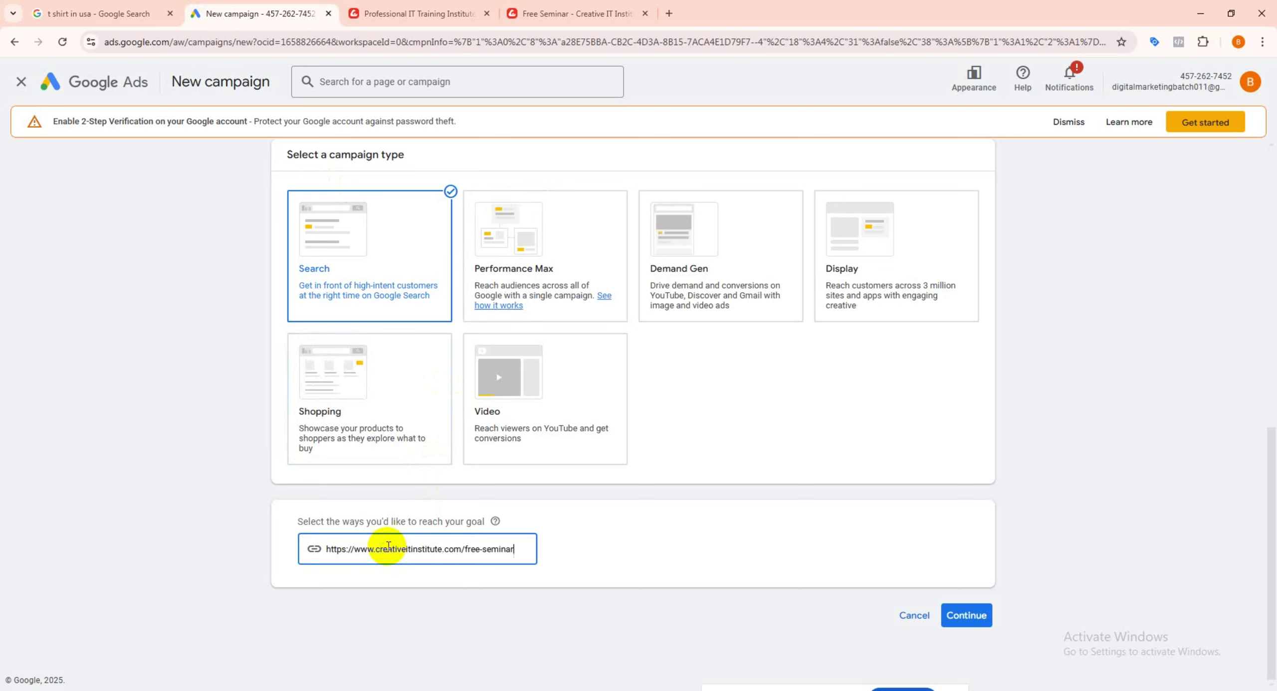
click(967, 617)
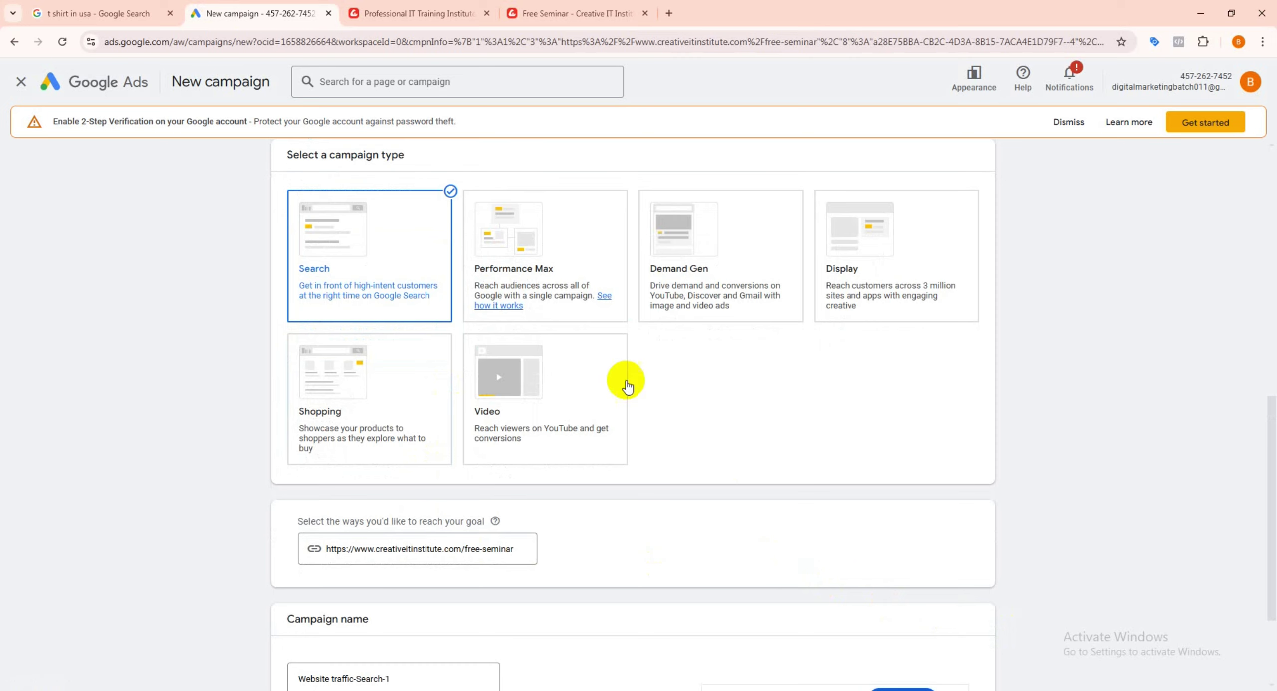
Step: Name the campaign "Digital Marketing seminer" and continue to the bidding settings
scroll(528, 382, down, 3)
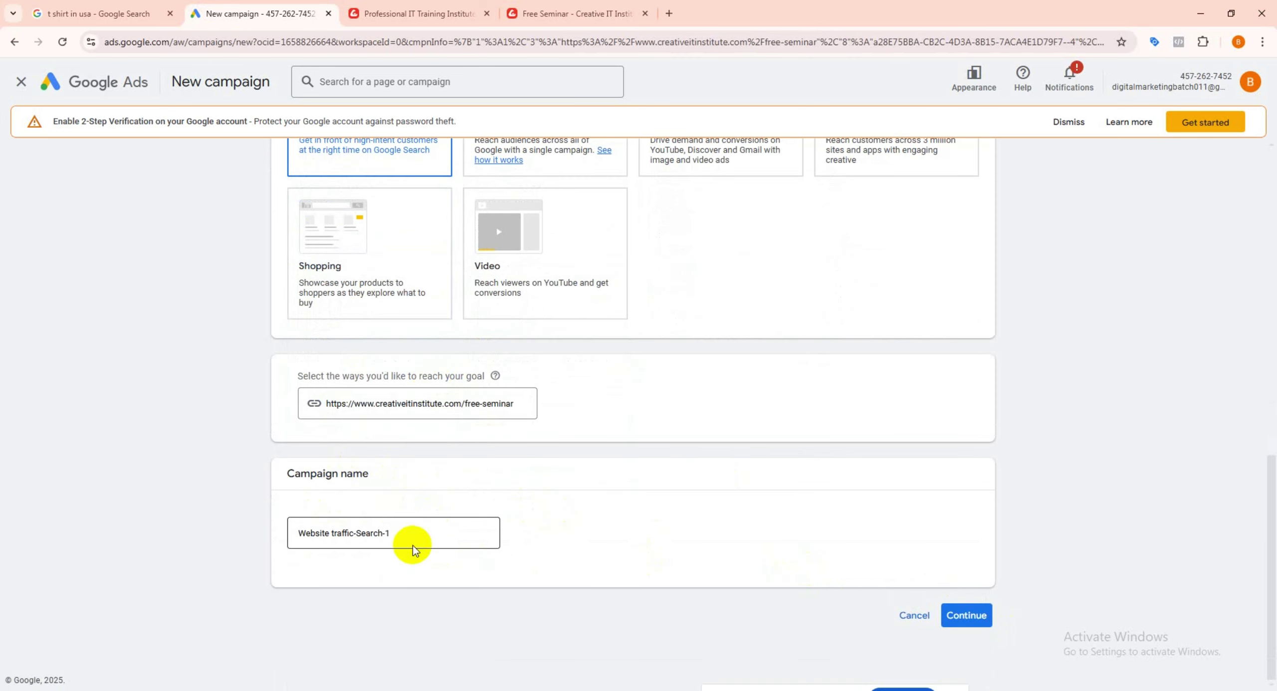
drag(397, 532, 248, 537)
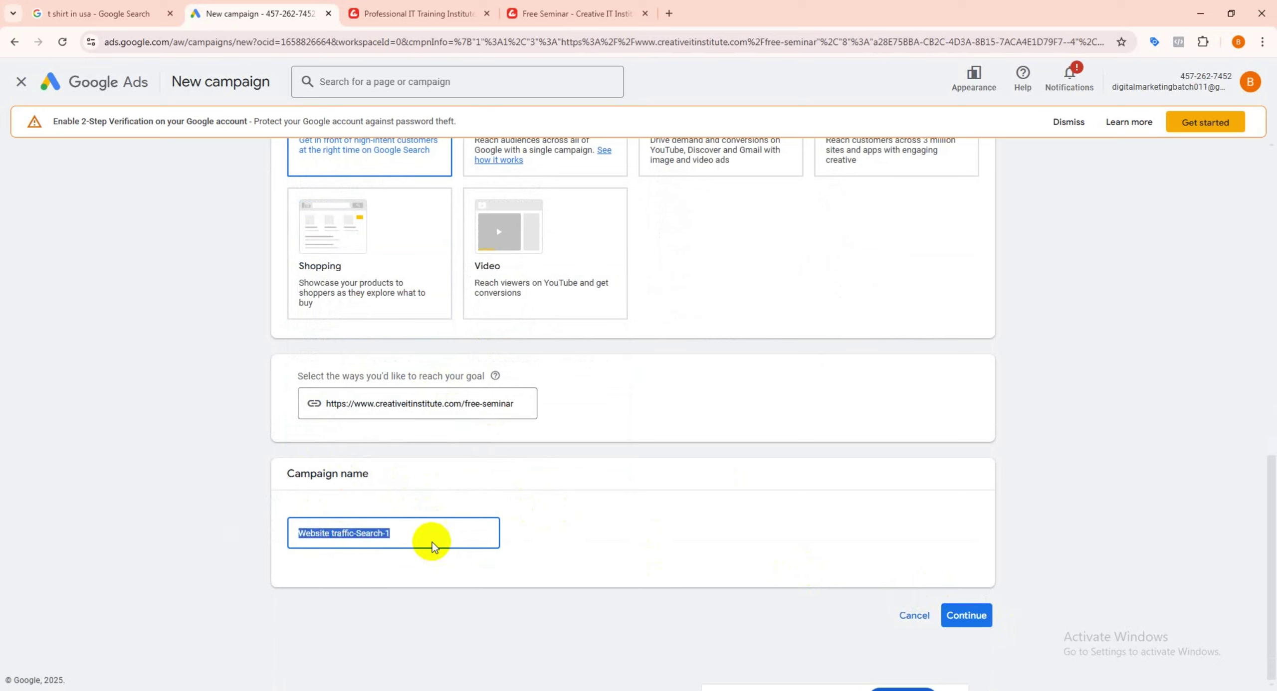
text(Digit)
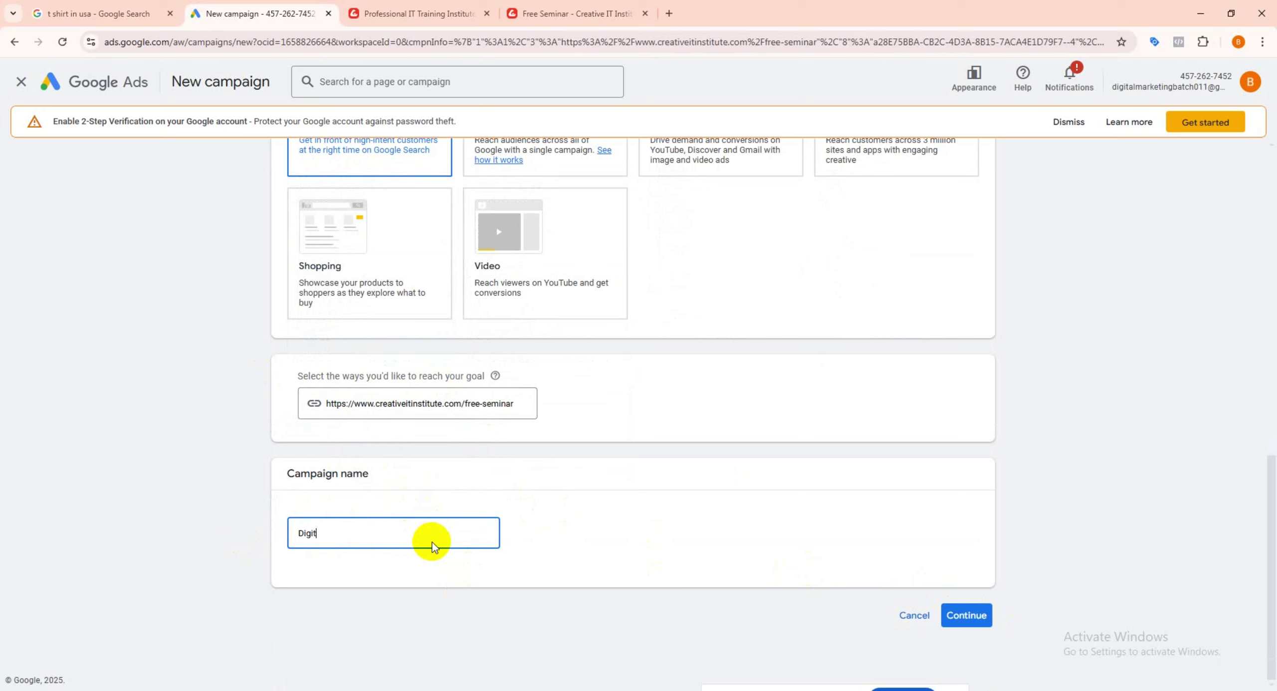
text(al Marketing seminer)
click(966, 615)
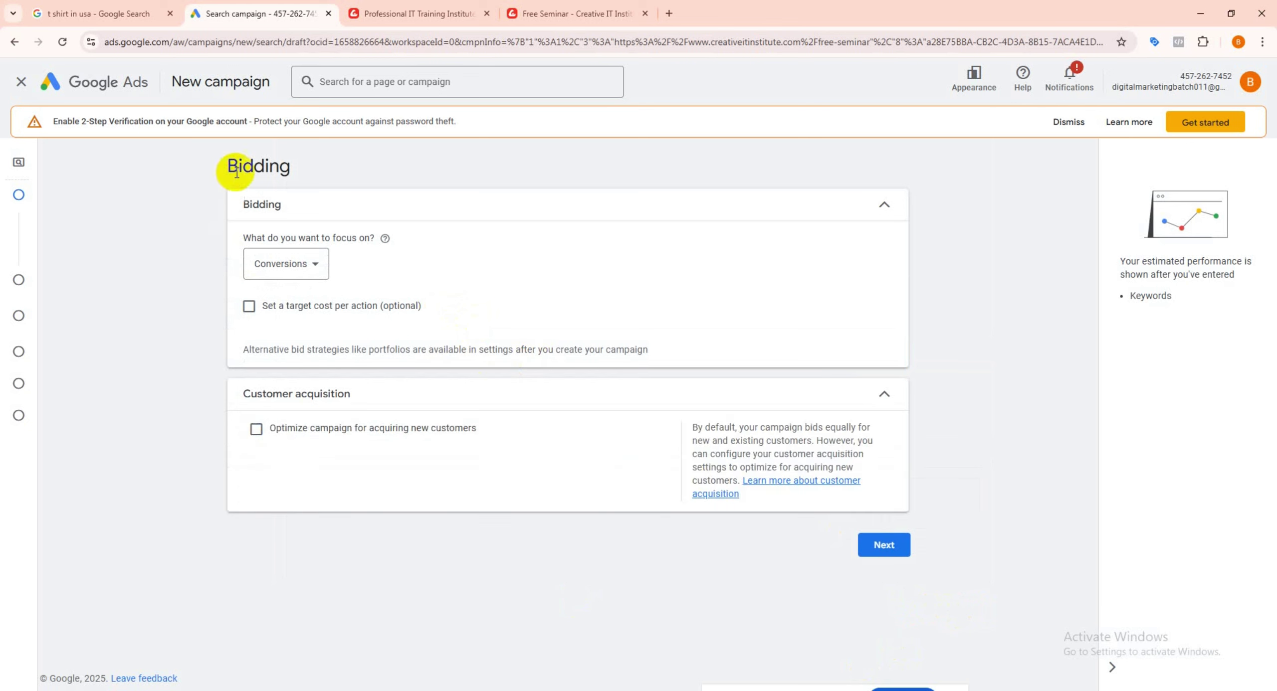
Step: Examine the bidding focus options and the optional target cost per action setting, leaving the target switched off
drag(231, 165, 295, 164)
click(252, 165)
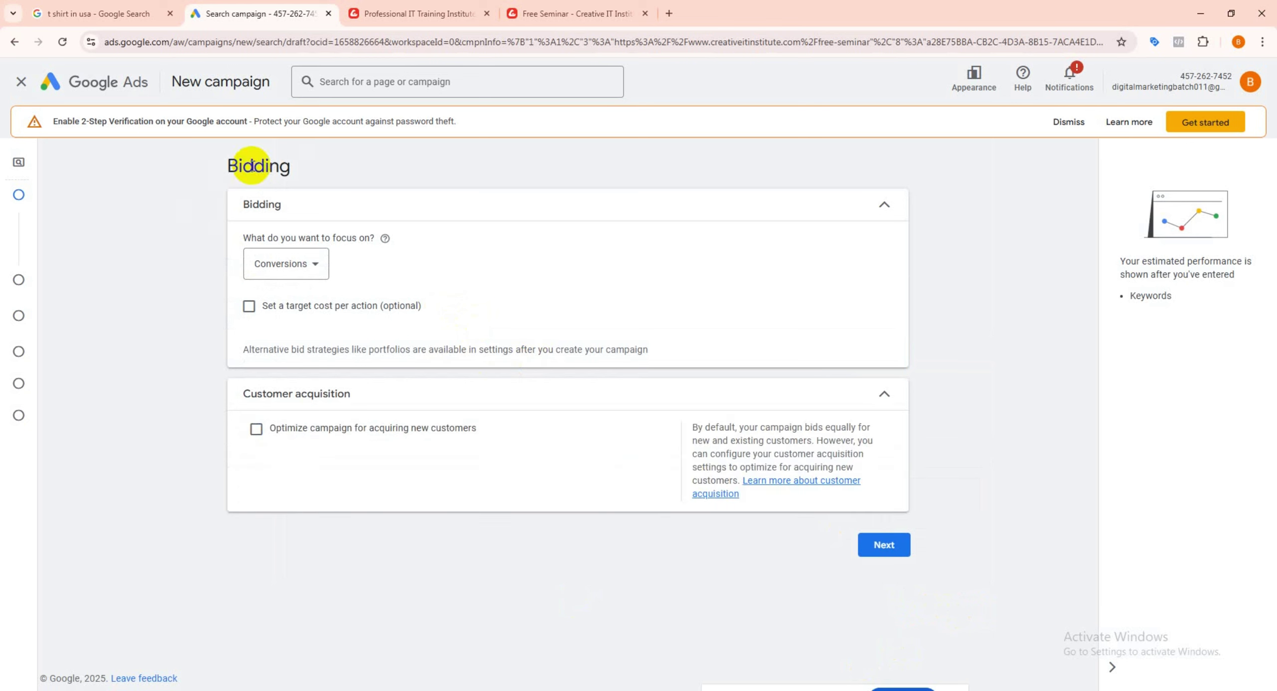
click(284, 263)
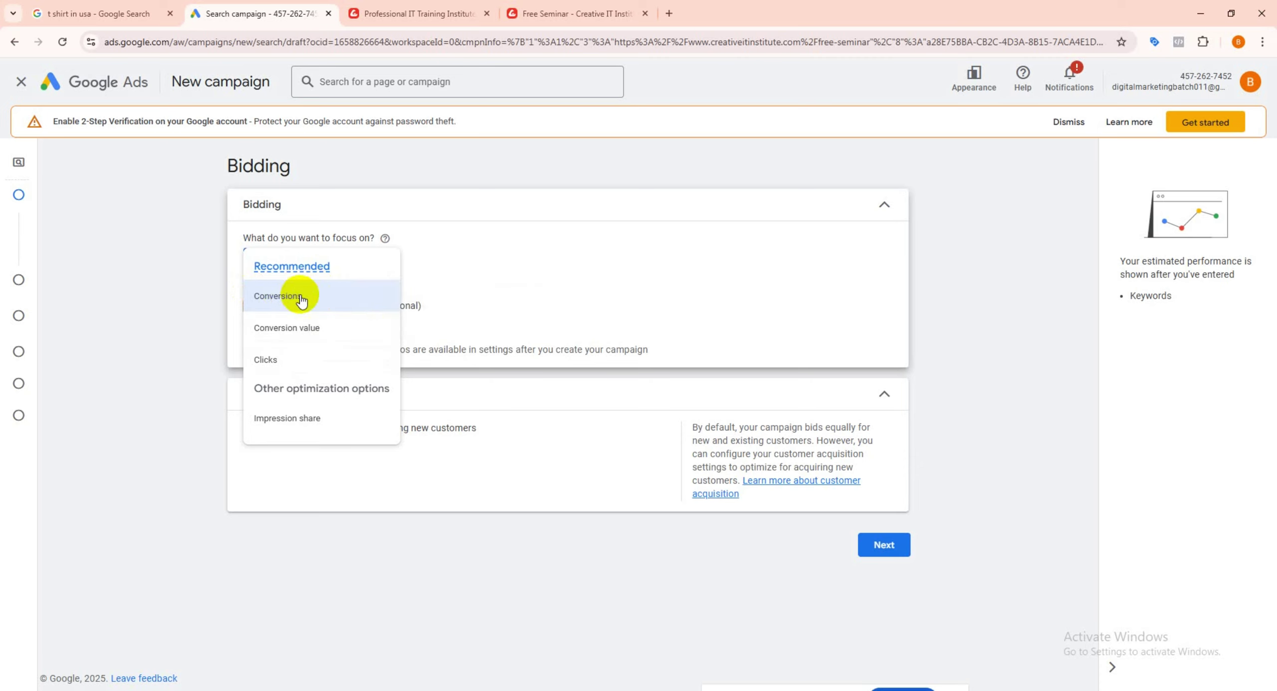
click(307, 240)
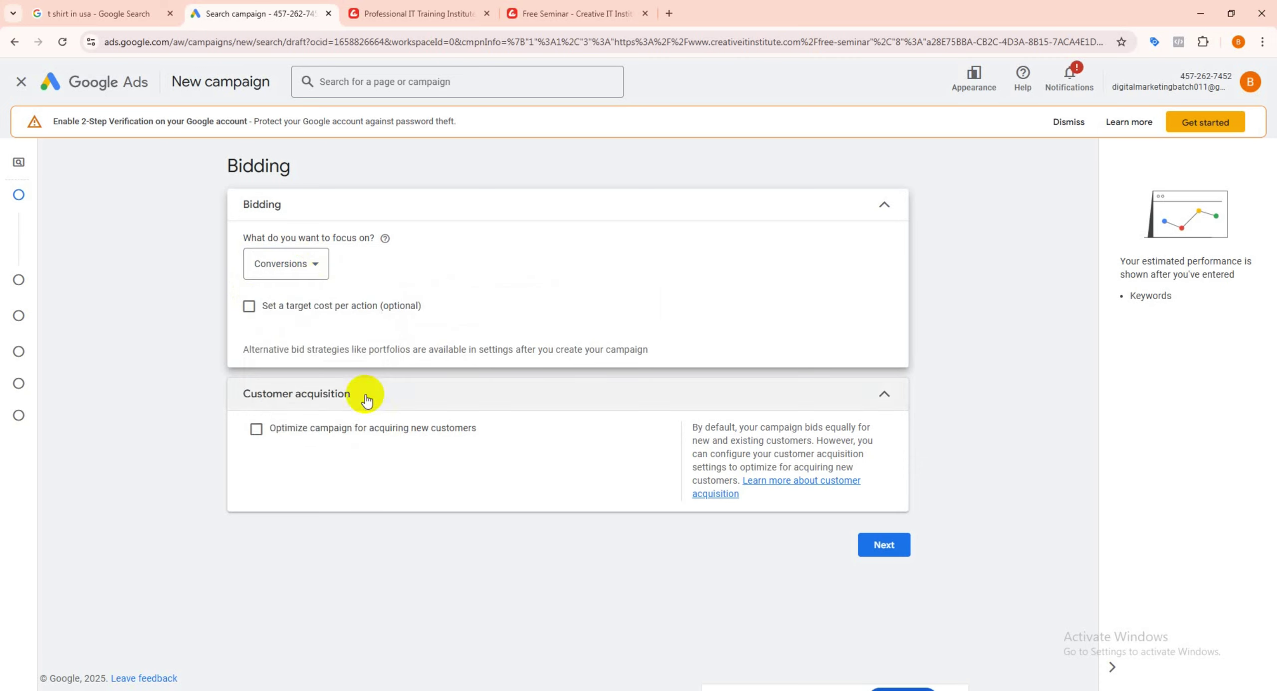
click(249, 307)
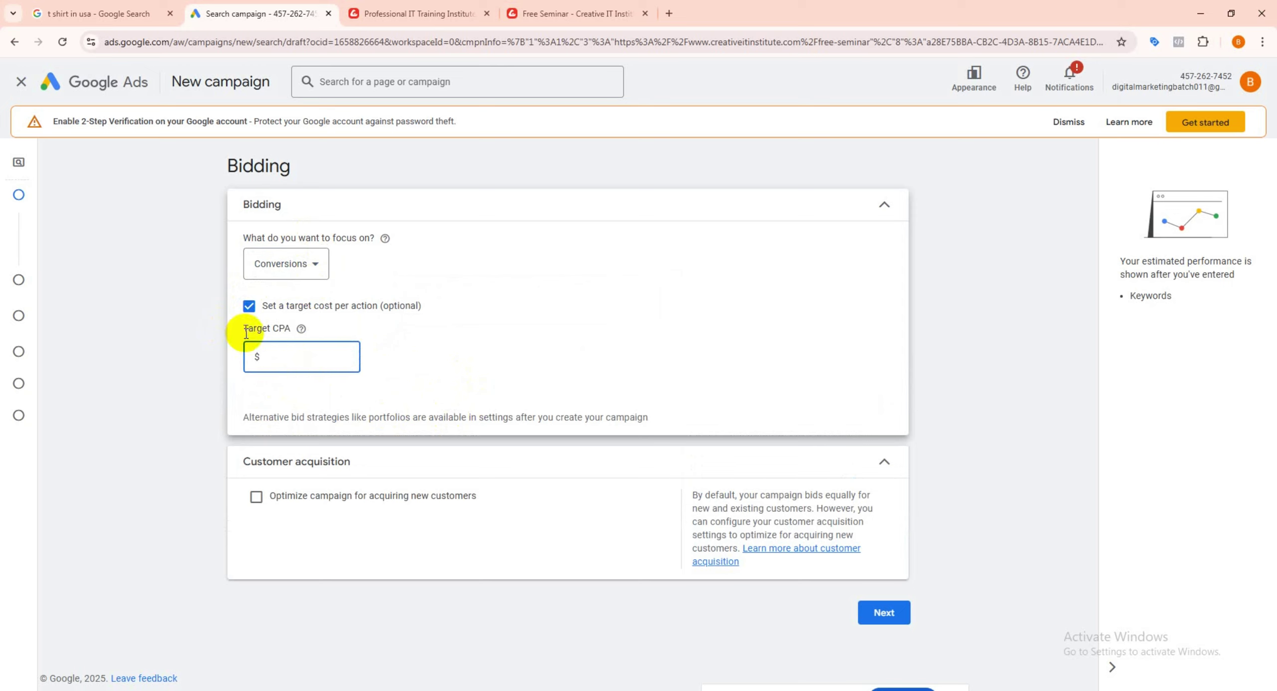
click(249, 306)
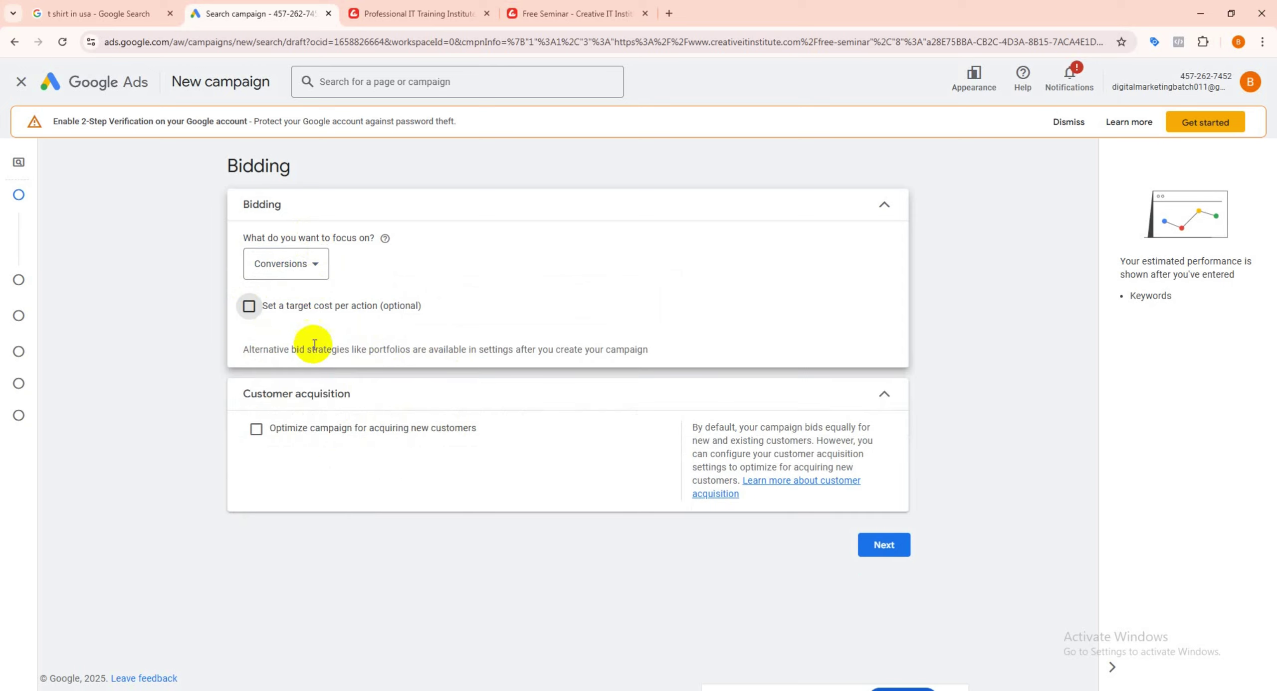
Step: Show the Target CPA field for the optional target cost per action setting, leaving the setting switched off without entering an amount
click(249, 305)
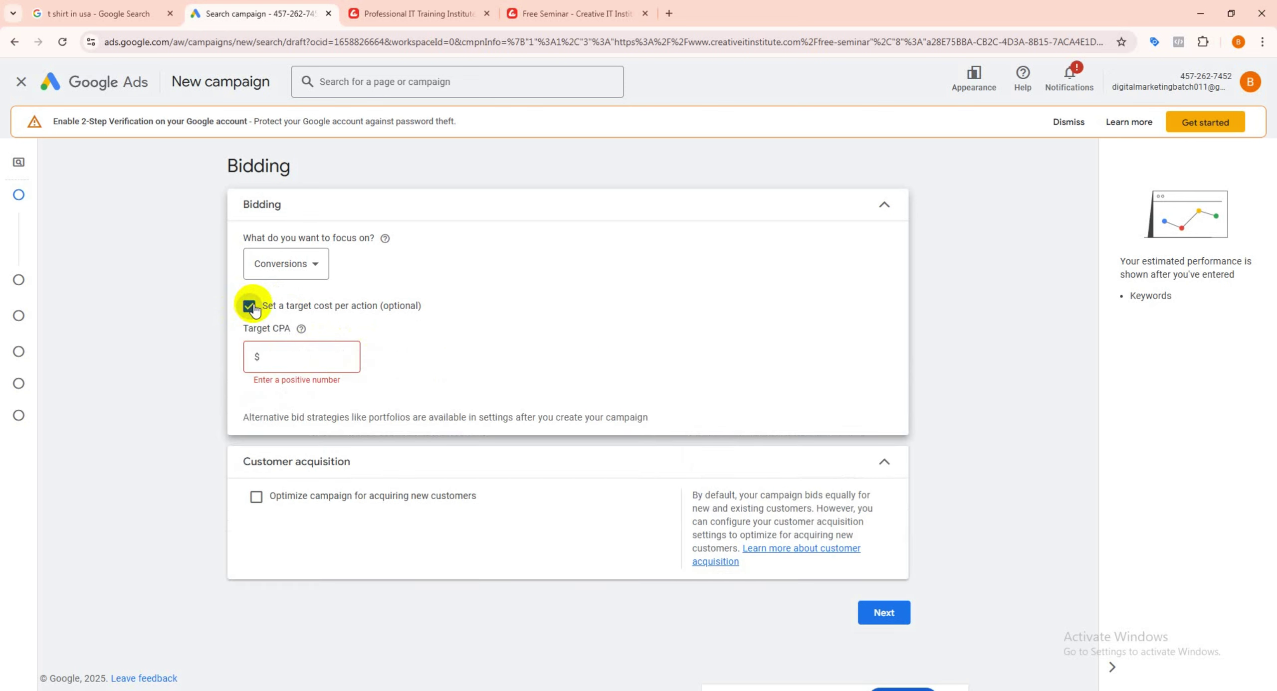
click(286, 357)
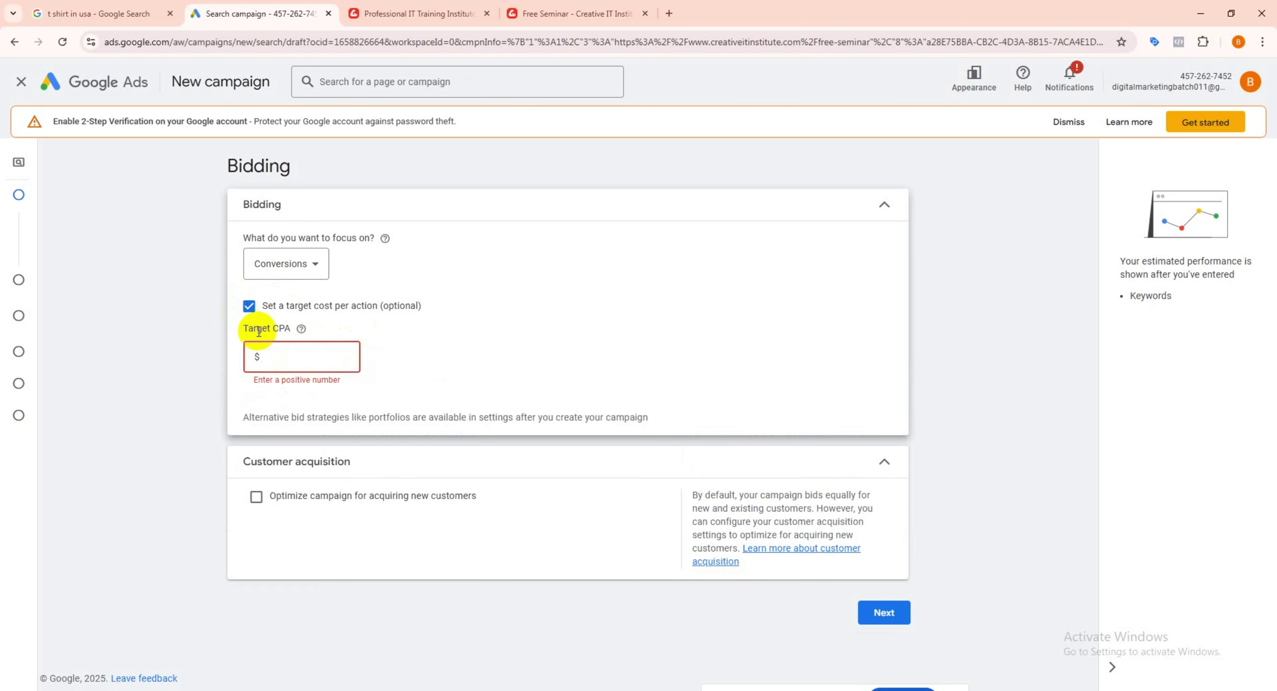
click(249, 305)
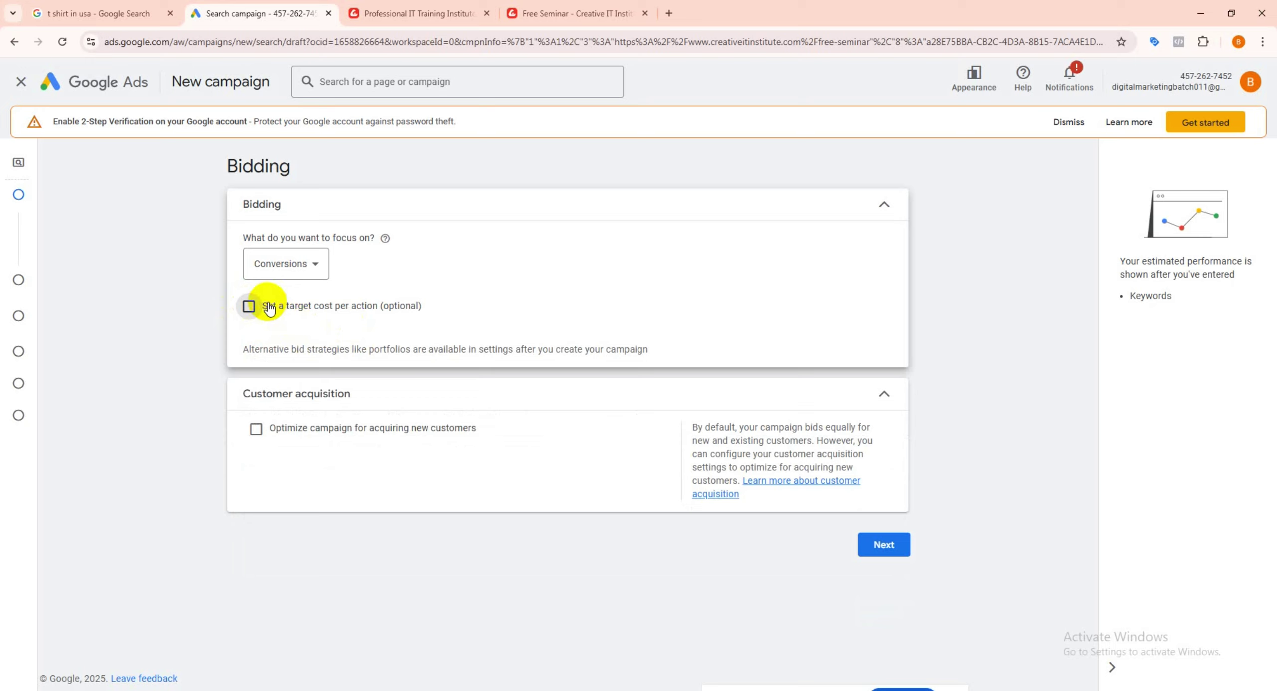
click(251, 307)
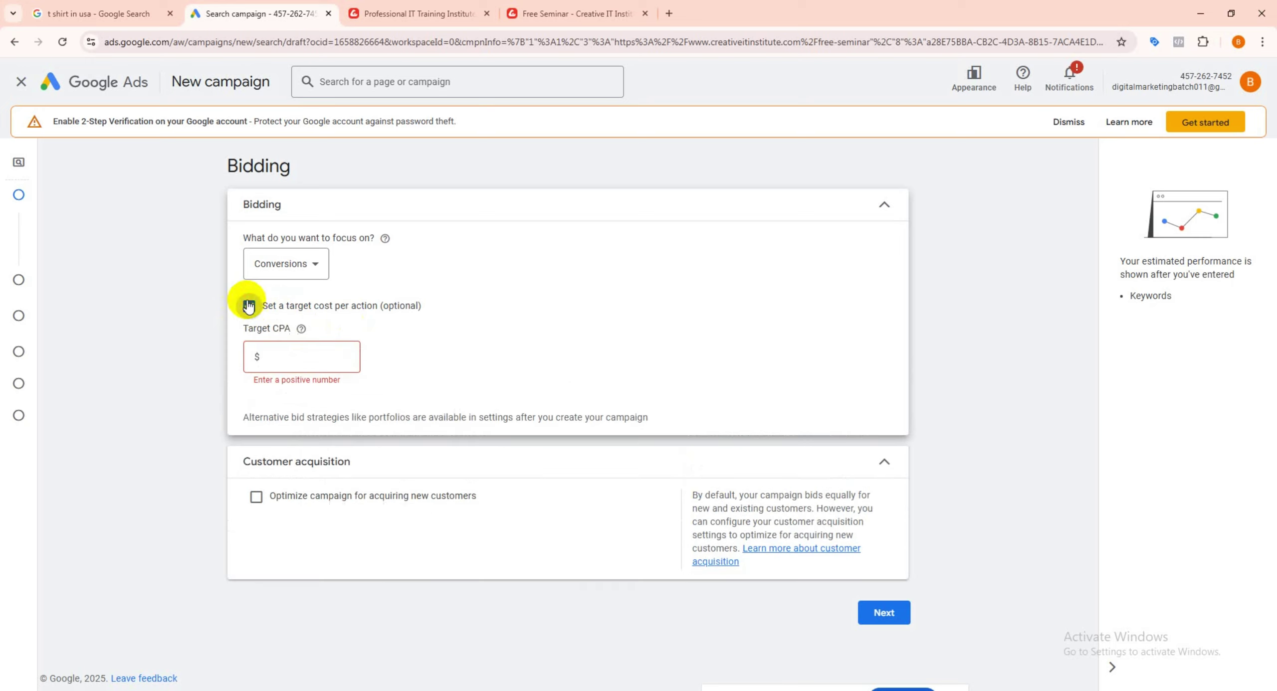
click(250, 307)
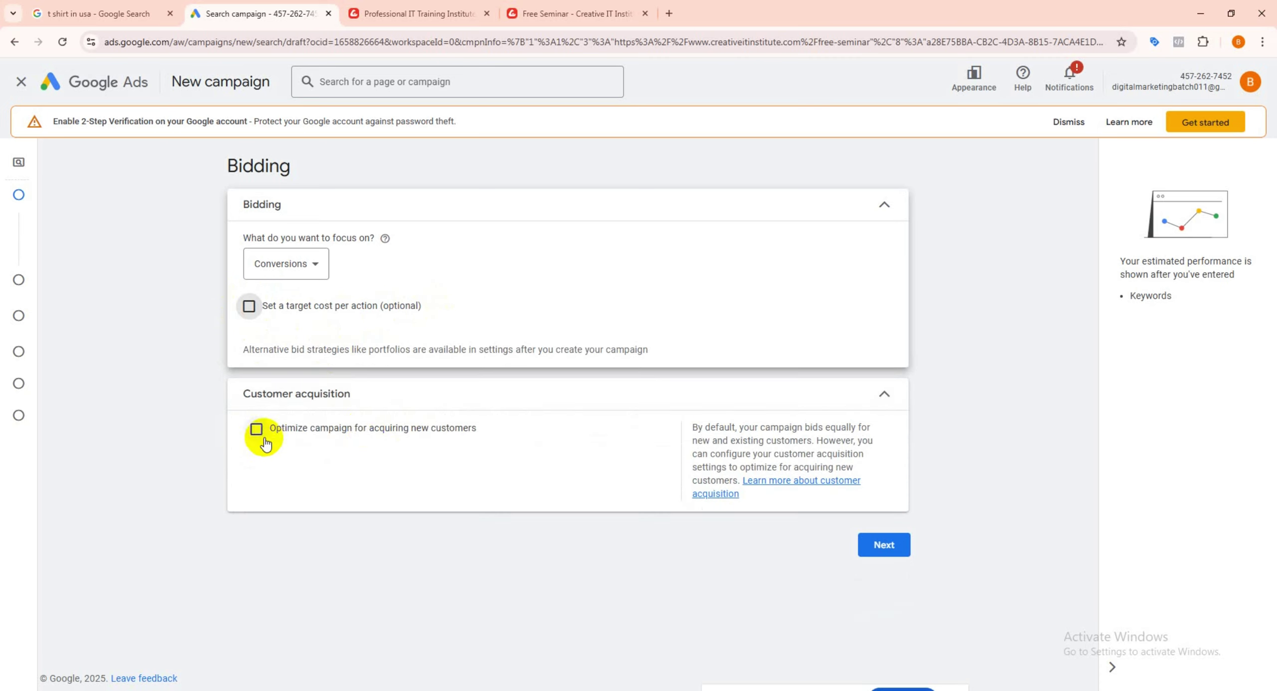
Step: Examine the customer acquisition choices for bidding higher for new customers or bidding only for them, leaving new-customer optimization switched off
click(703, 396)
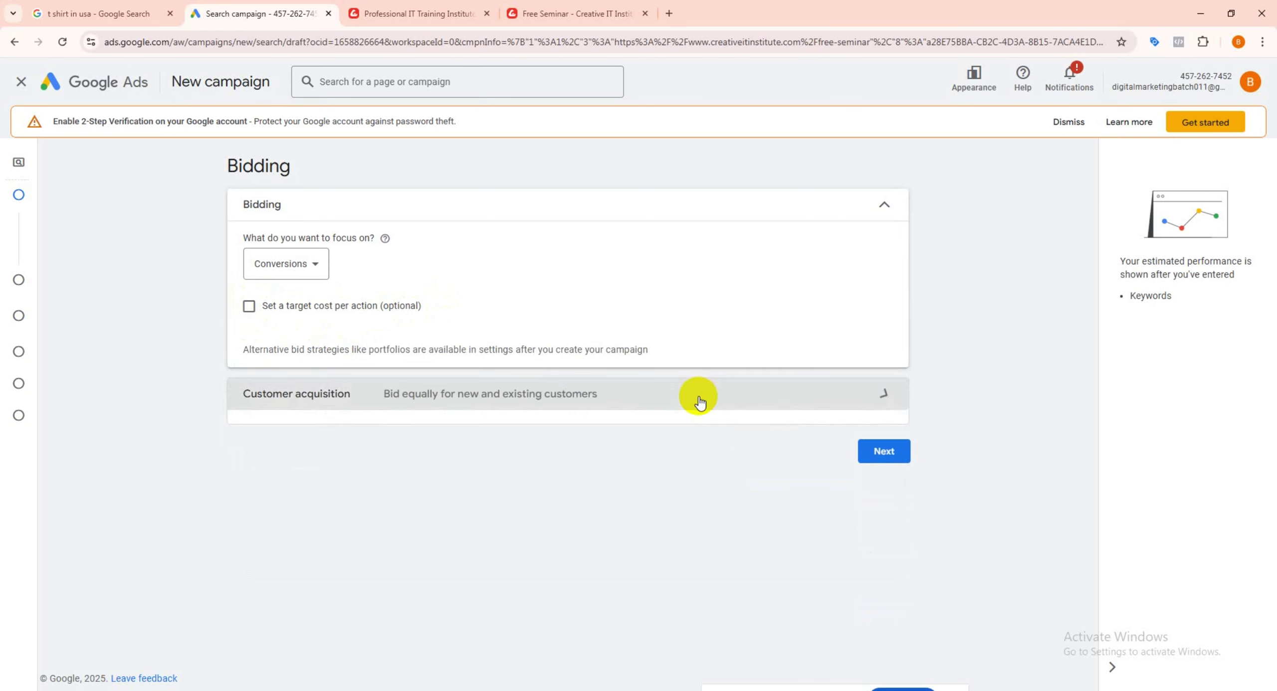
click(683, 398)
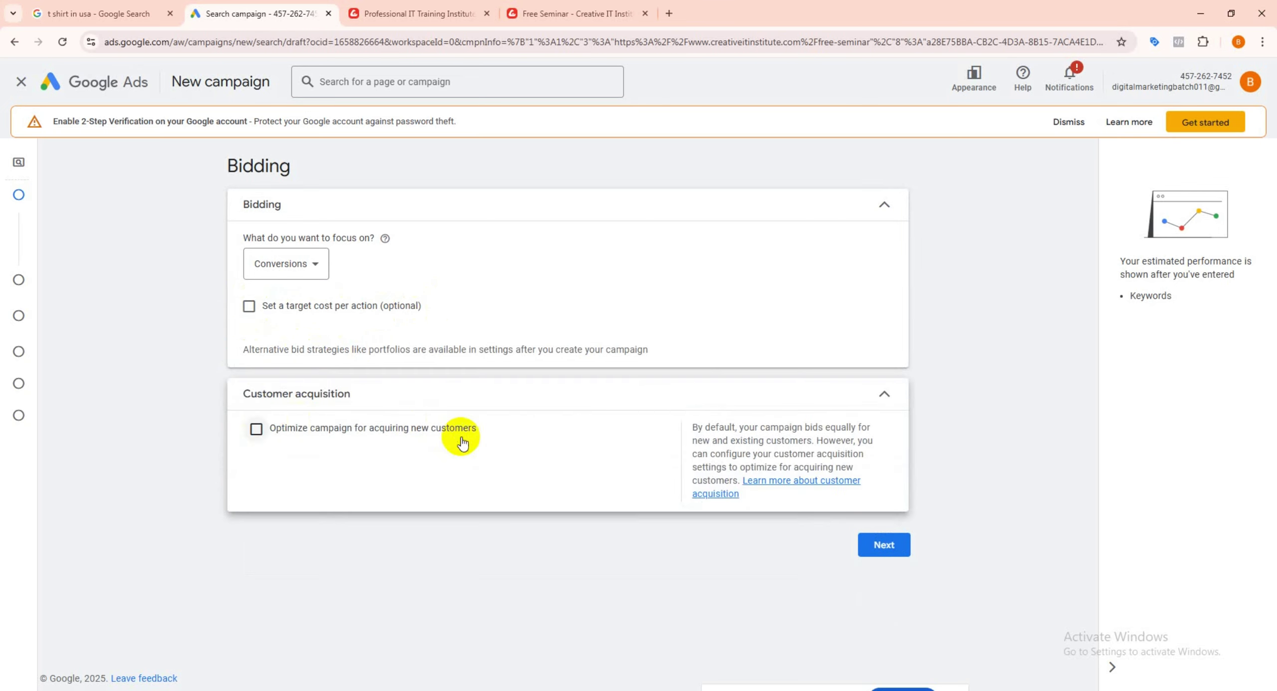
click(255, 429)
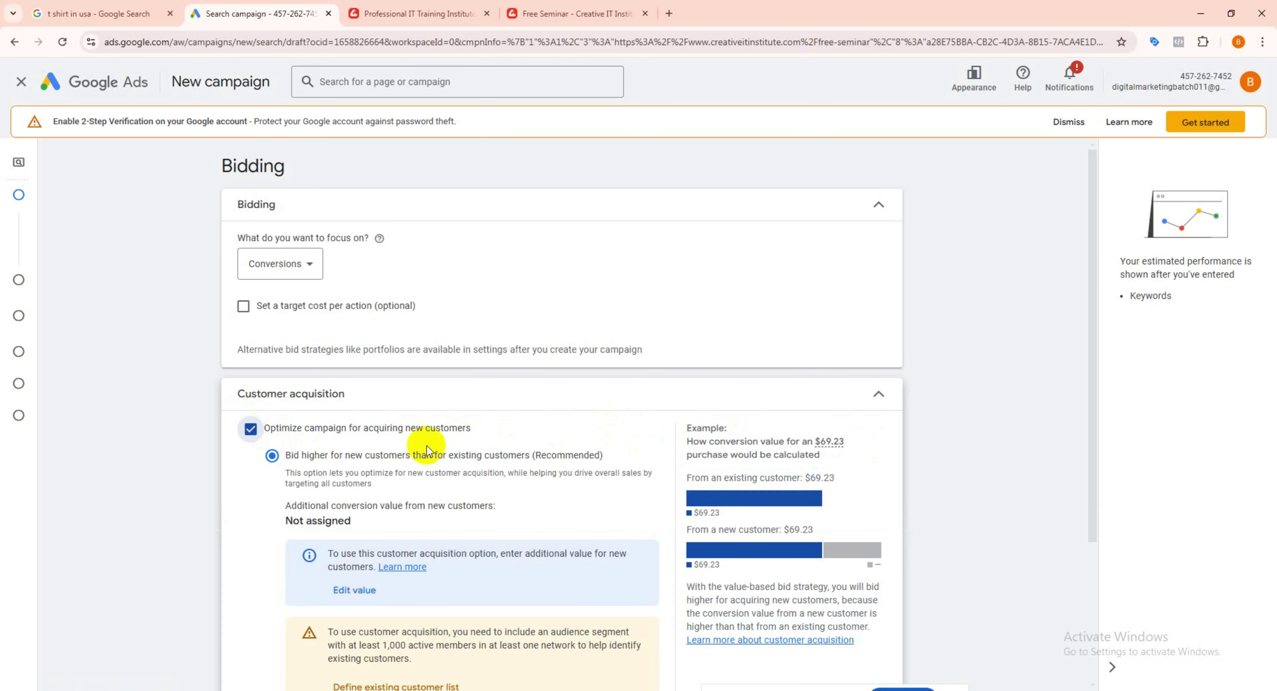
scroll(560, 453, down, 1)
scroll(561, 453, down, 2)
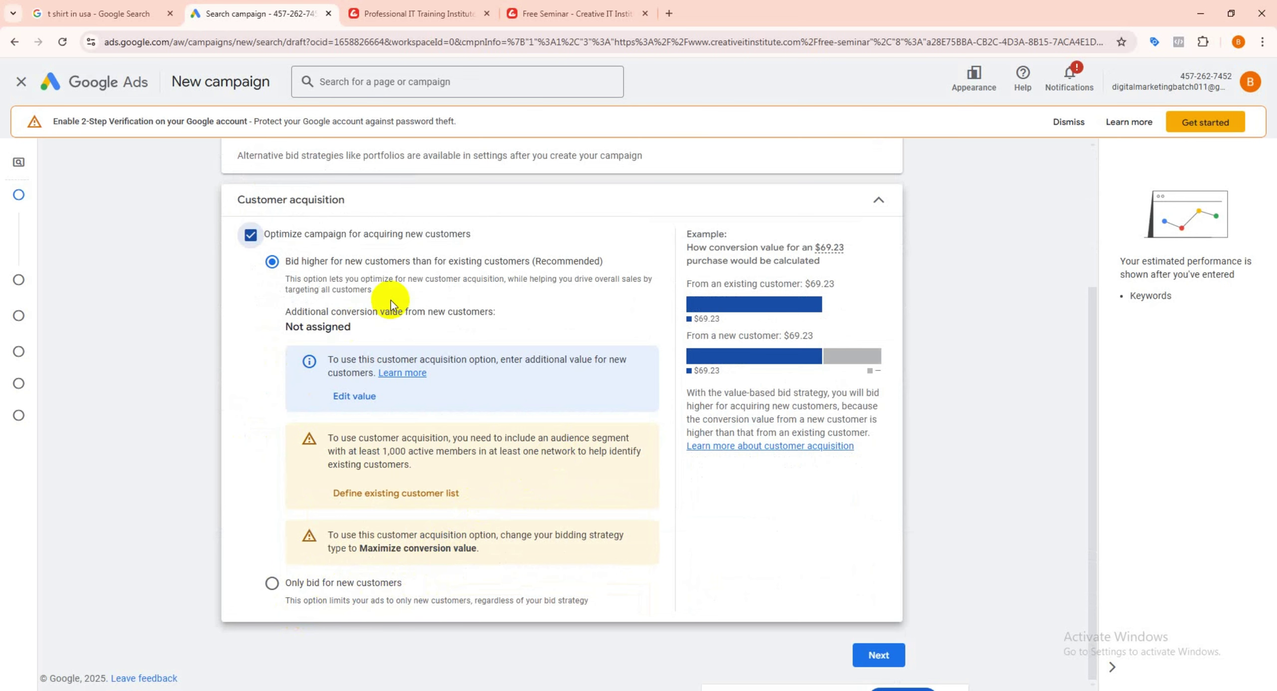
scroll(459, 310, up, 1)
scroll(300, 357, down, 1)
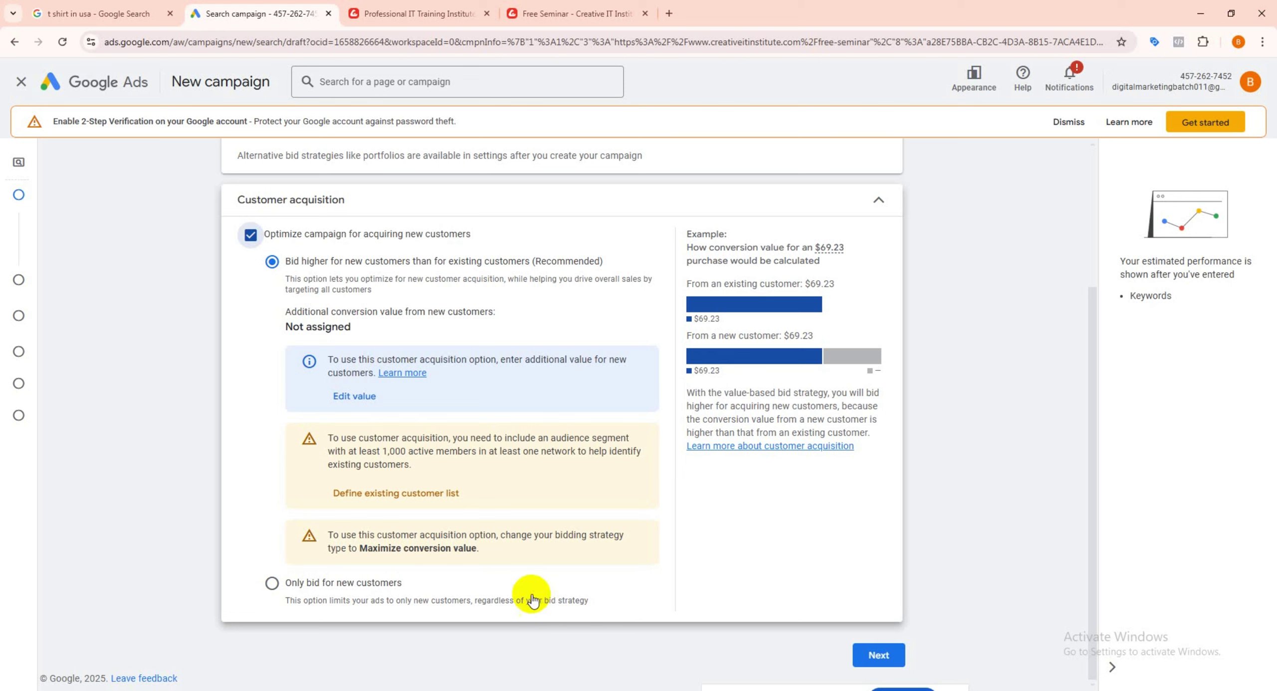
click(272, 583)
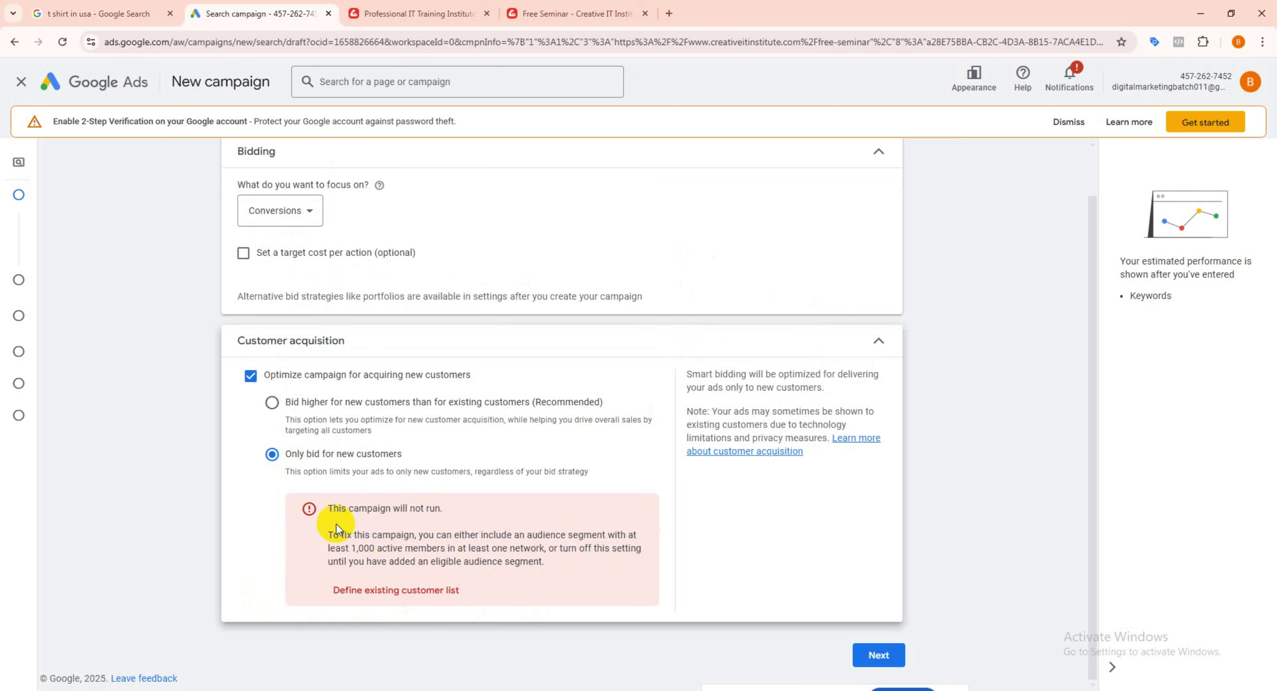
click(251, 376)
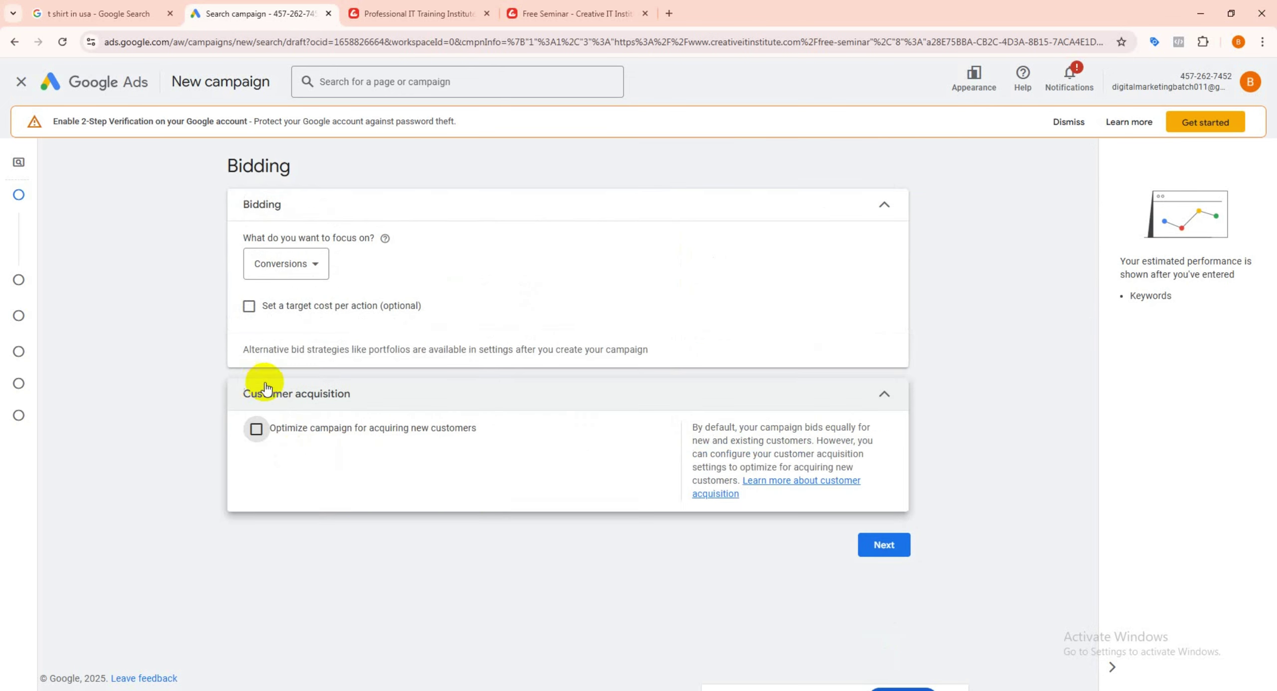
Step: Continue to the campaign settings and exclude both the Google Search Partners Network and the Google Display Network
click(896, 557)
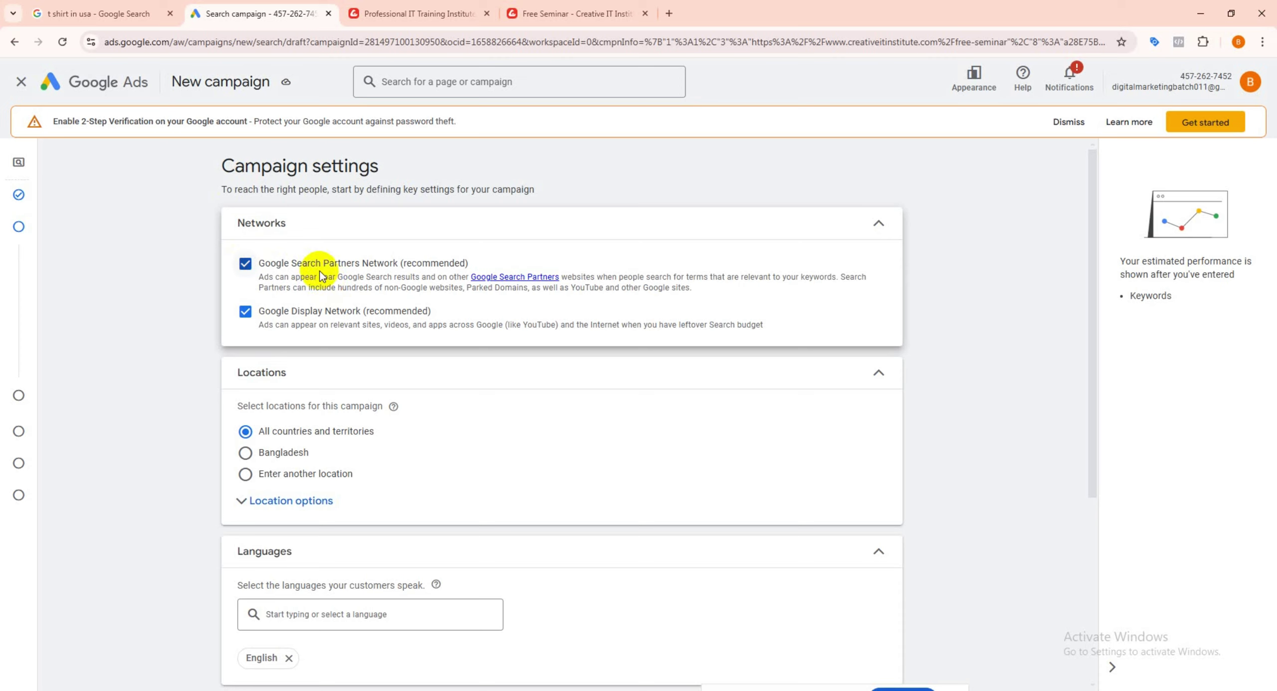
click(246, 264)
click(246, 312)
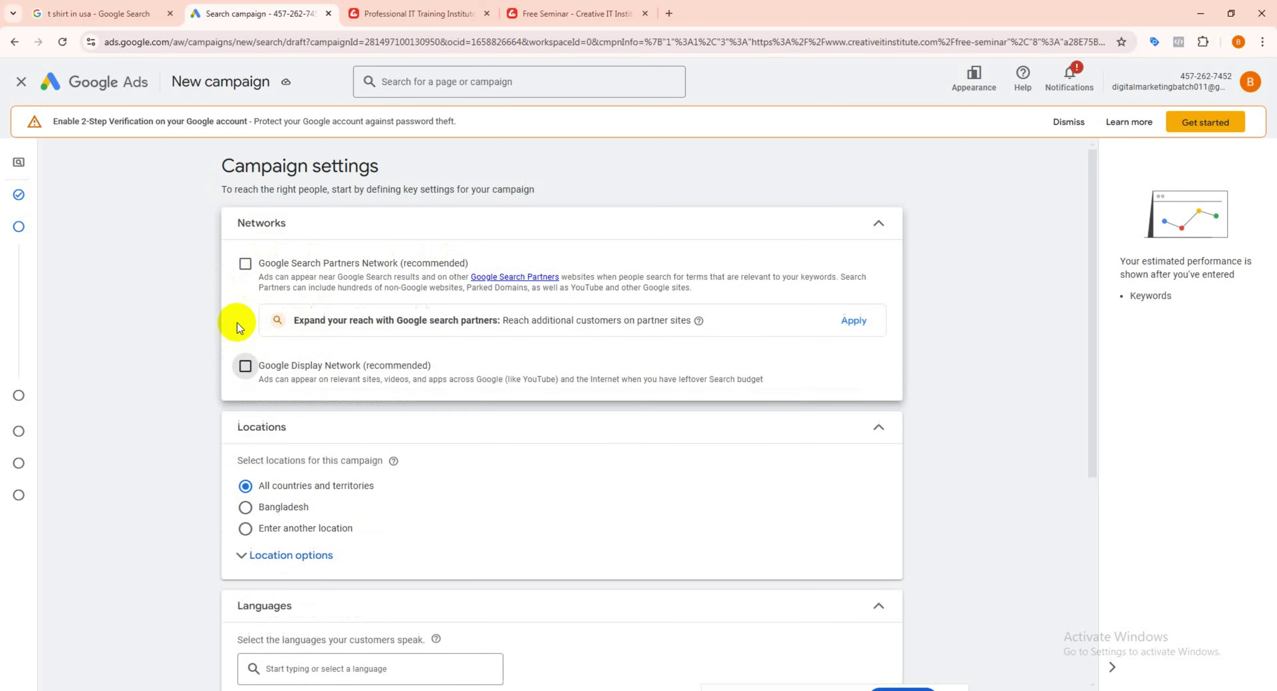
Step: Try targeting a custom location by searching for "canada" and adding Canada, Kentucky, United States, and clear the location list
scroll(356, 342, down, 5)
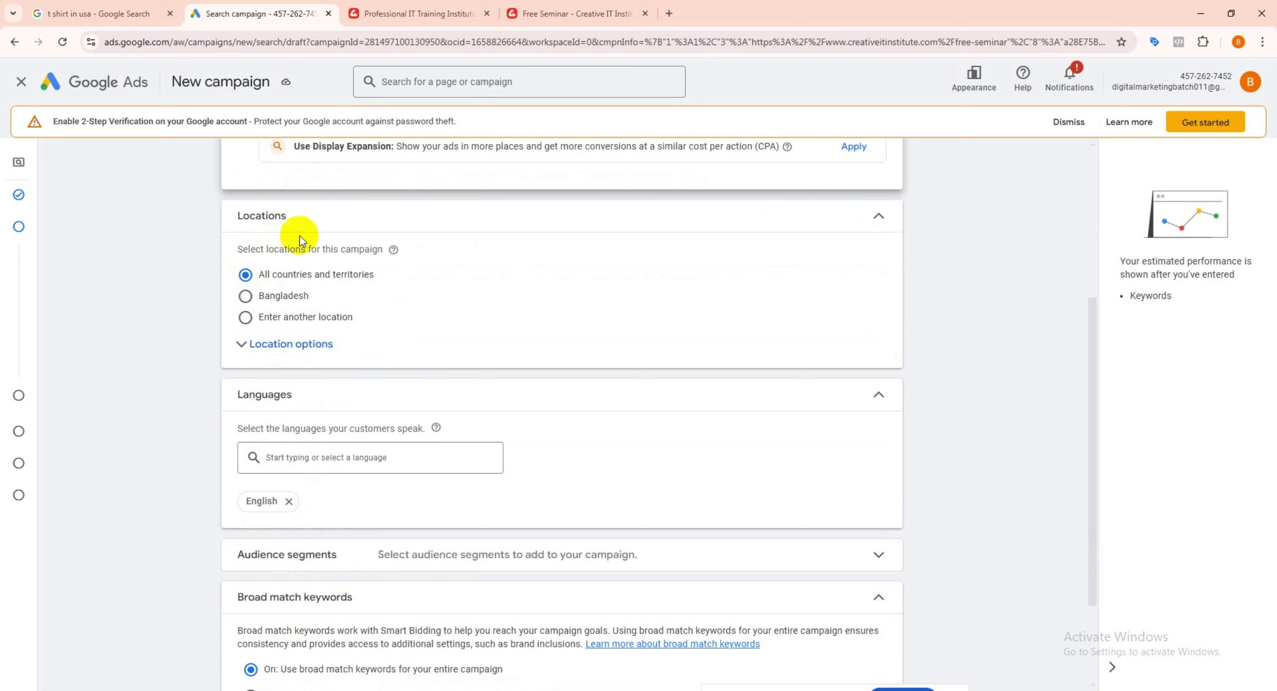
click(248, 298)
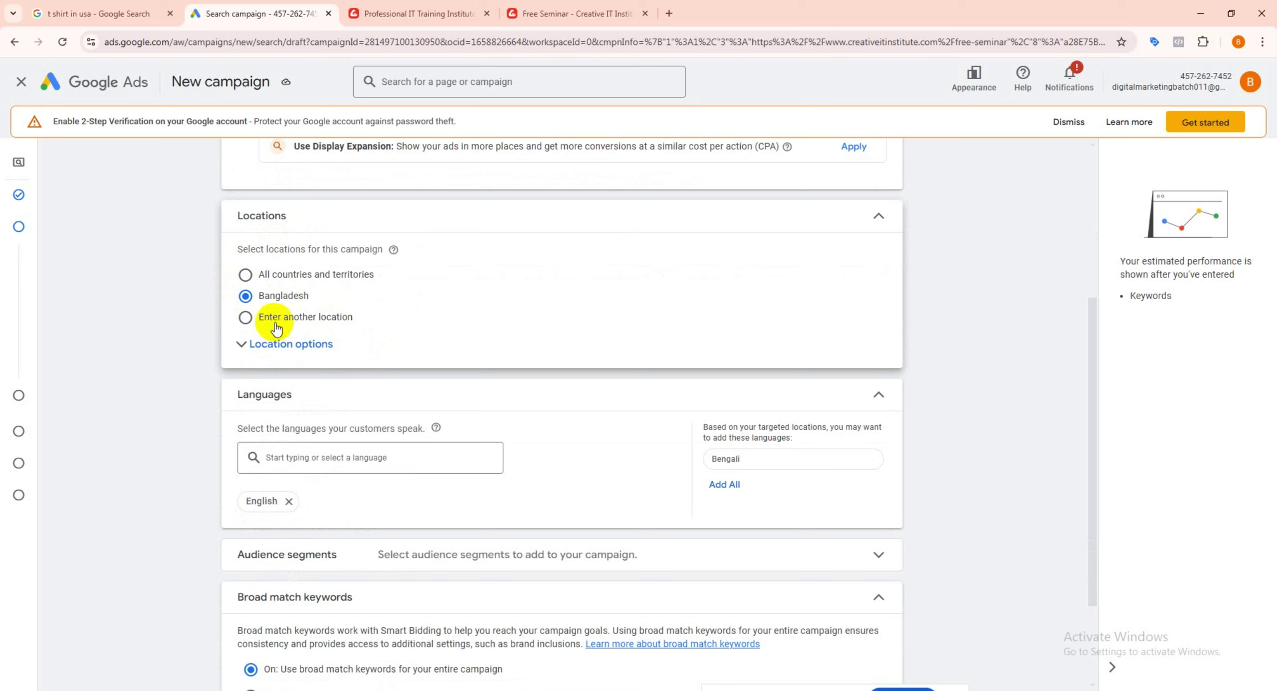
click(314, 318)
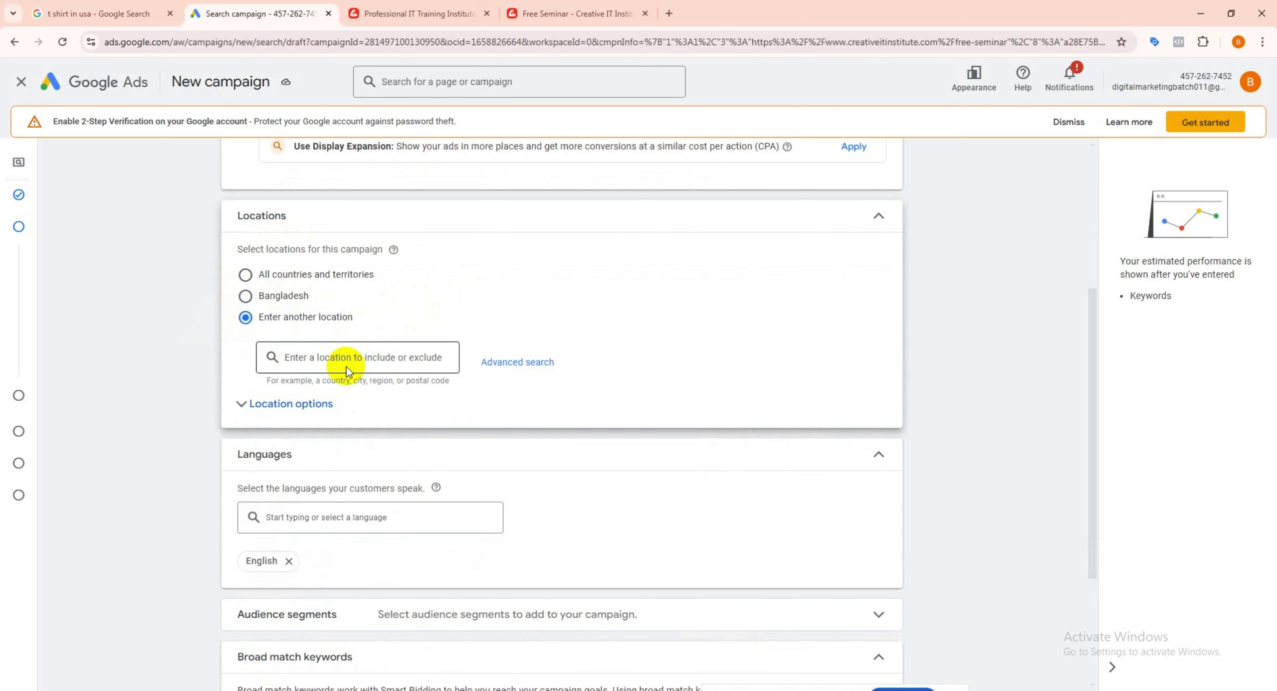
click(368, 356)
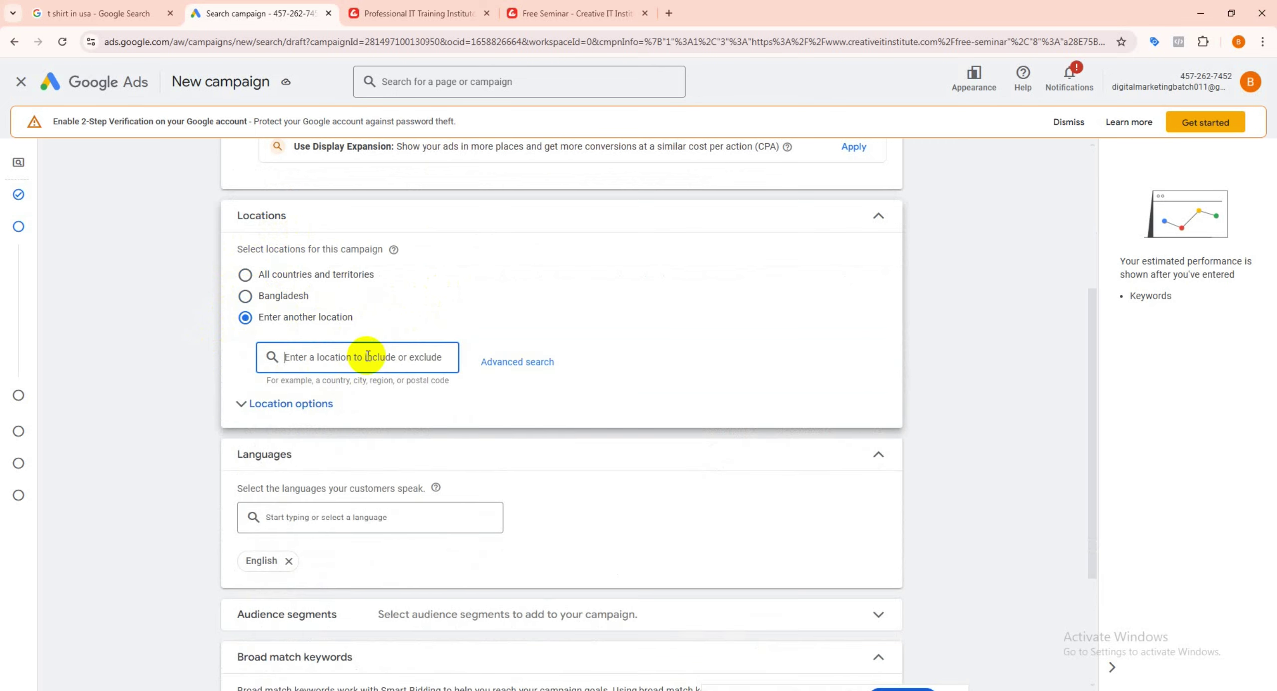
text(can)
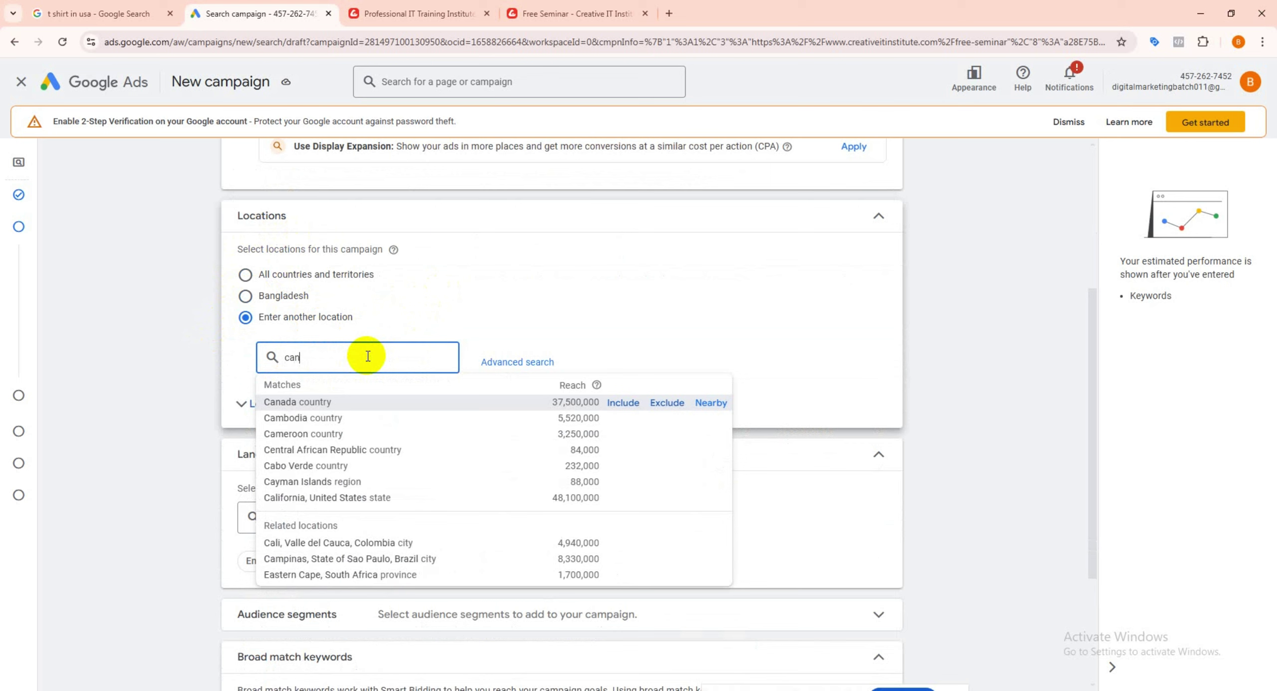
text(ada)
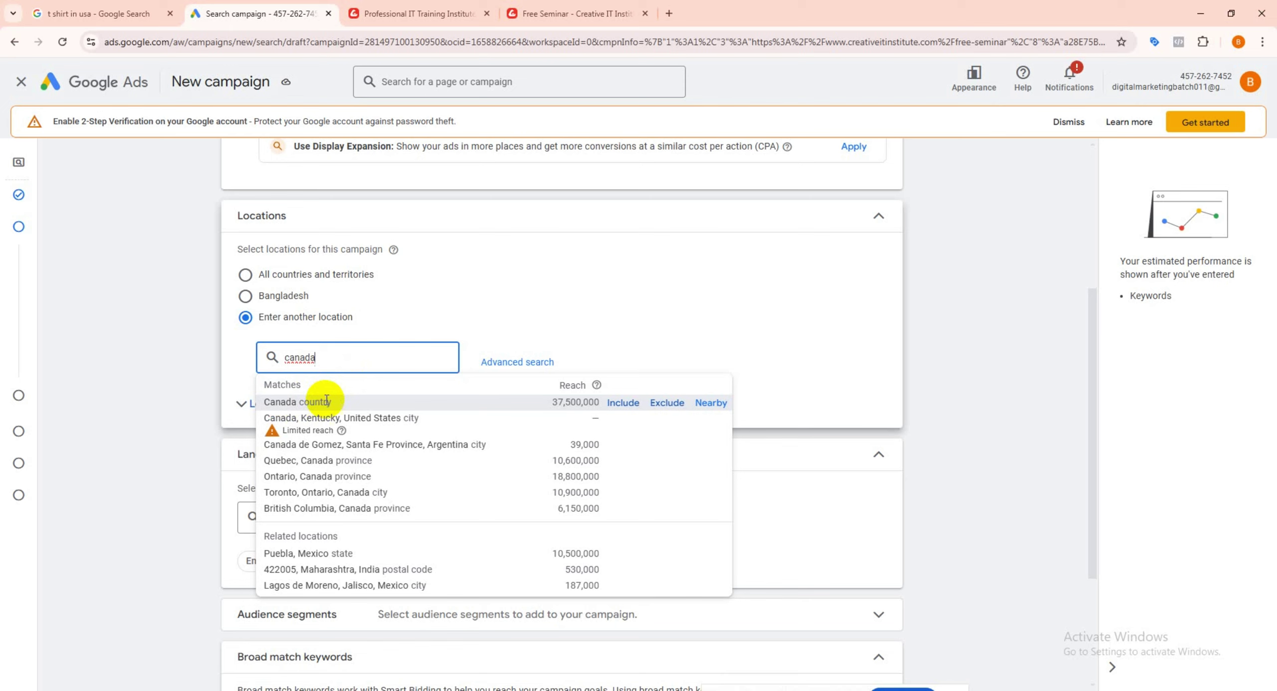
click(291, 420)
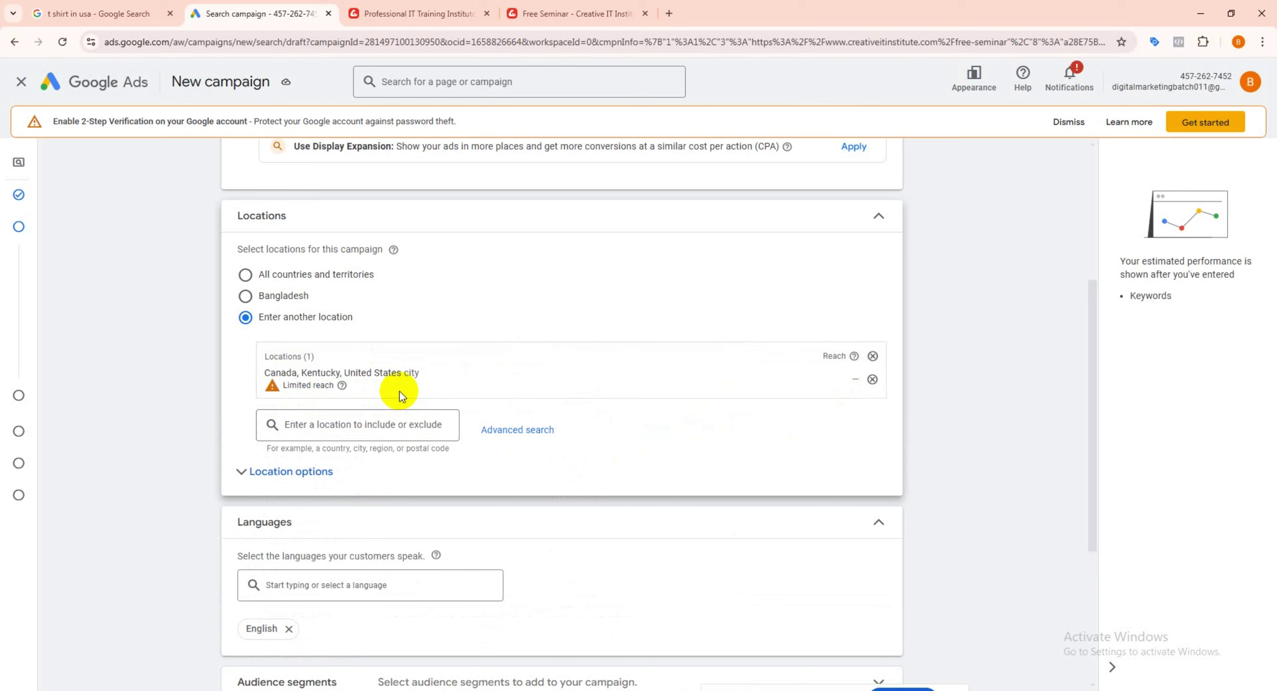
click(873, 357)
Step: Target Bangladesh and limit the location option to Presence: People in or regularly in your included locations
click(279, 297)
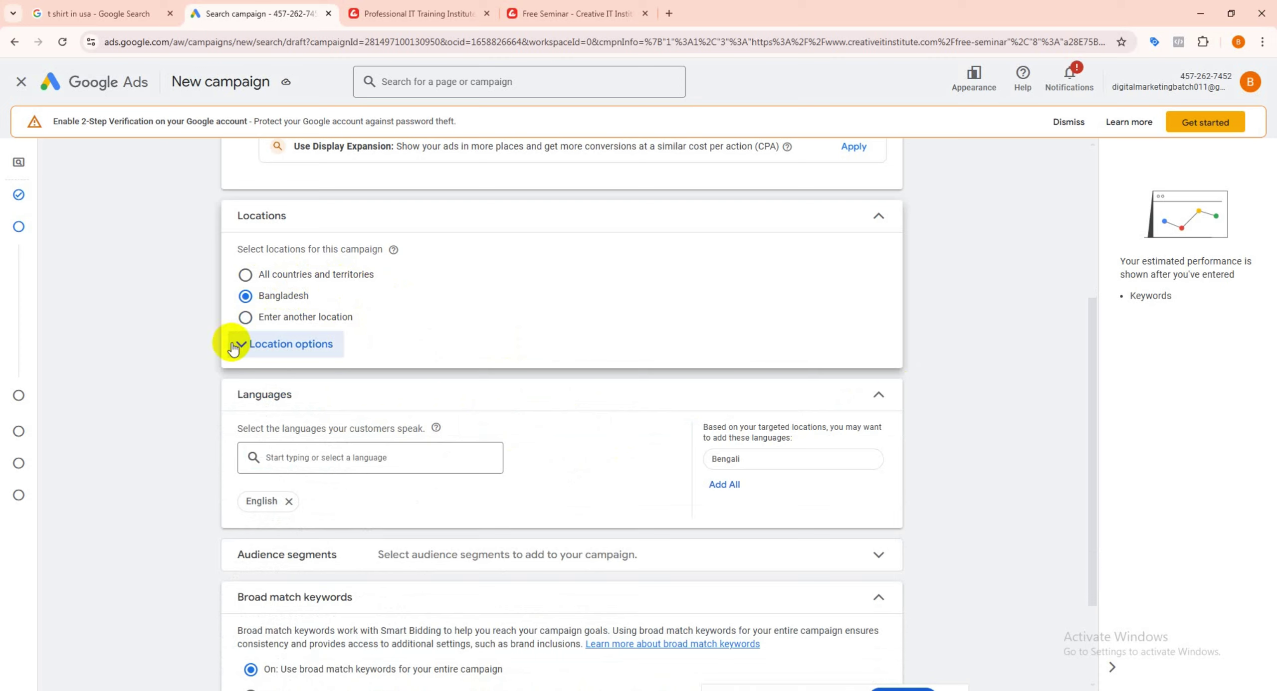
click(301, 350)
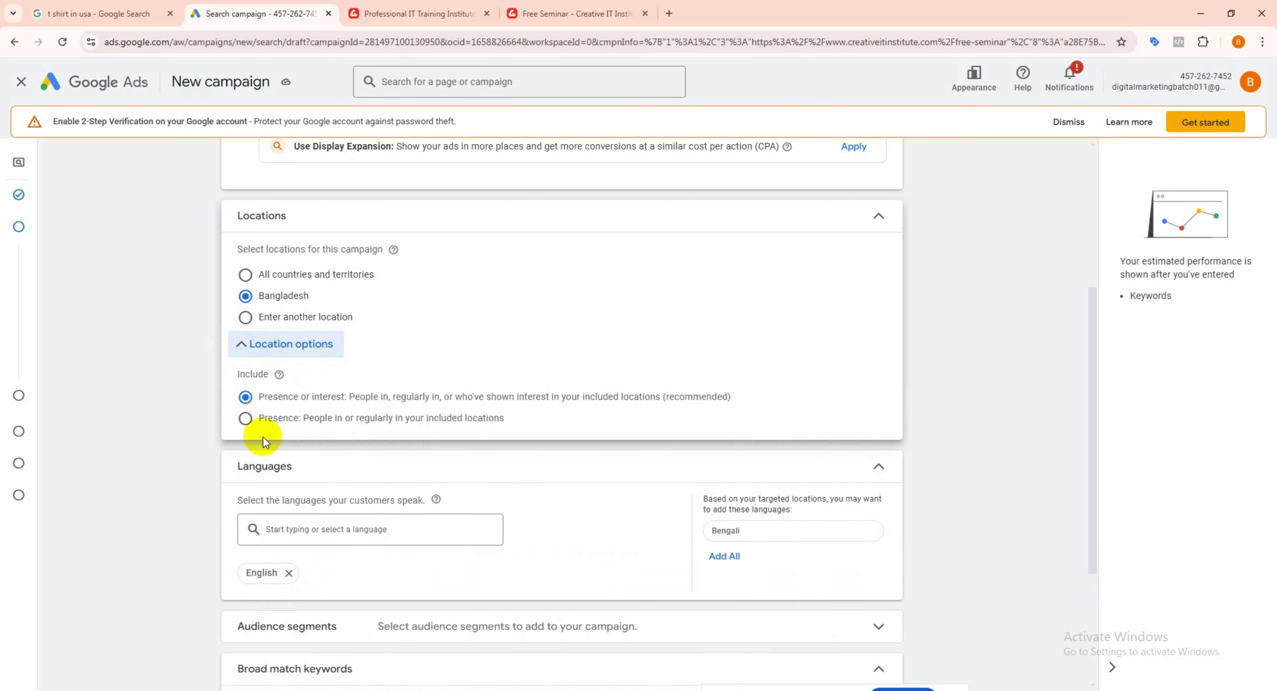
click(245, 418)
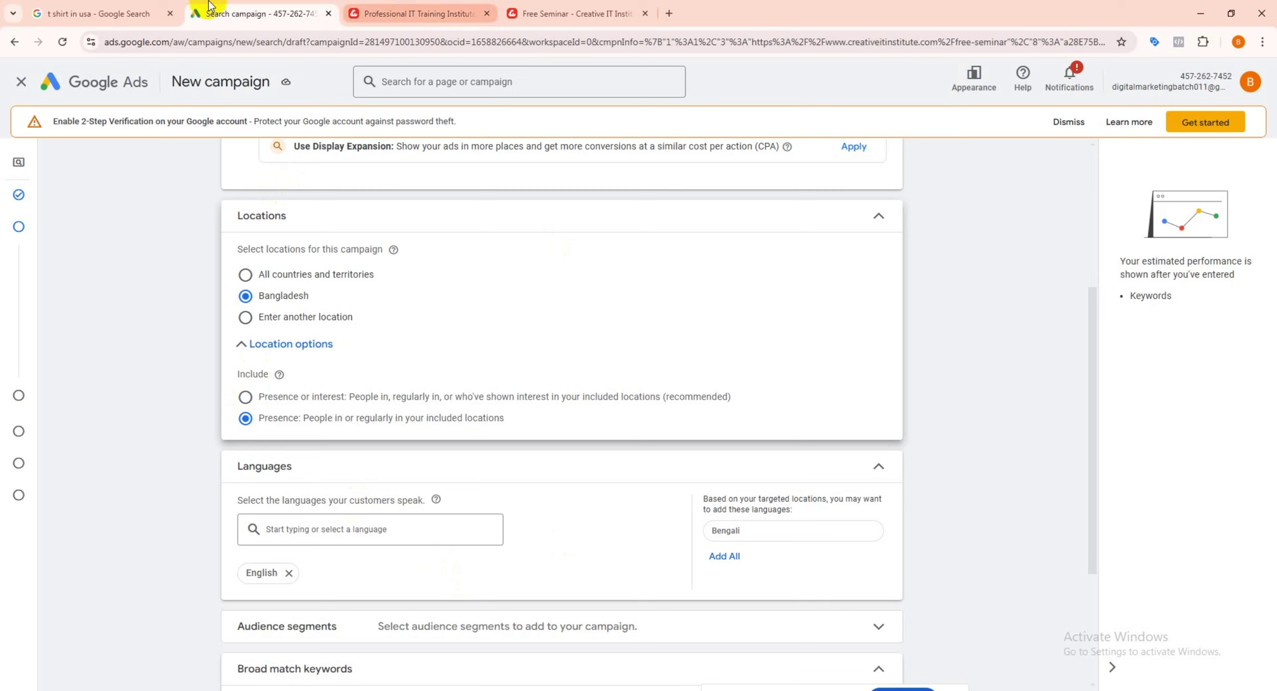
Step: Look at the sponsored results of the "t shirt in usa" Google search and return to the campaign settings
click(143, 7)
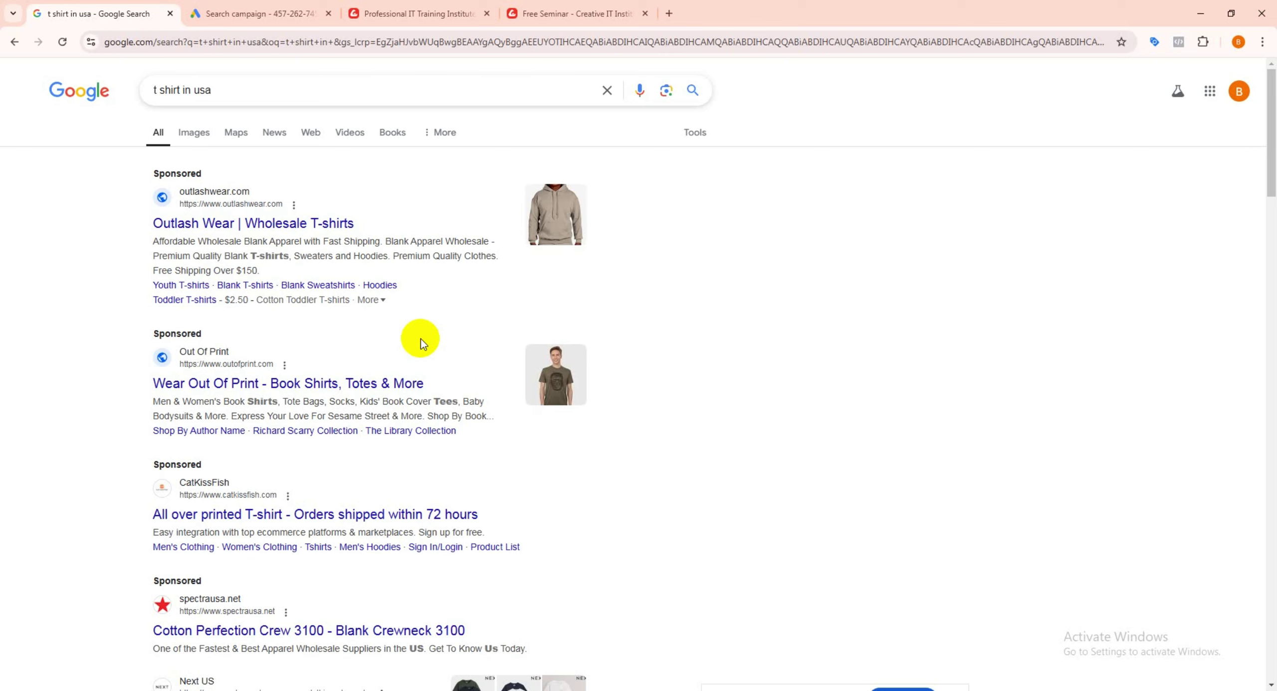
click(244, 14)
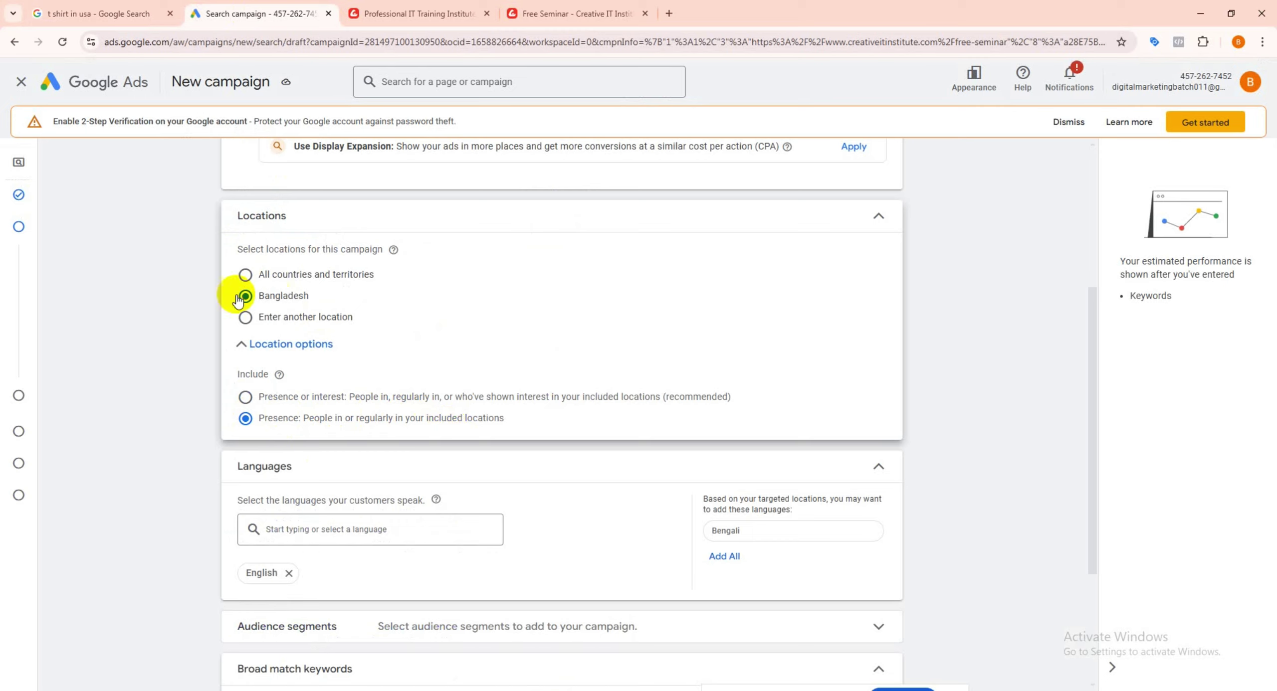
Step: Add the suggested language Bengali to the campaign's languages alongside English
scroll(423, 419, down, 2)
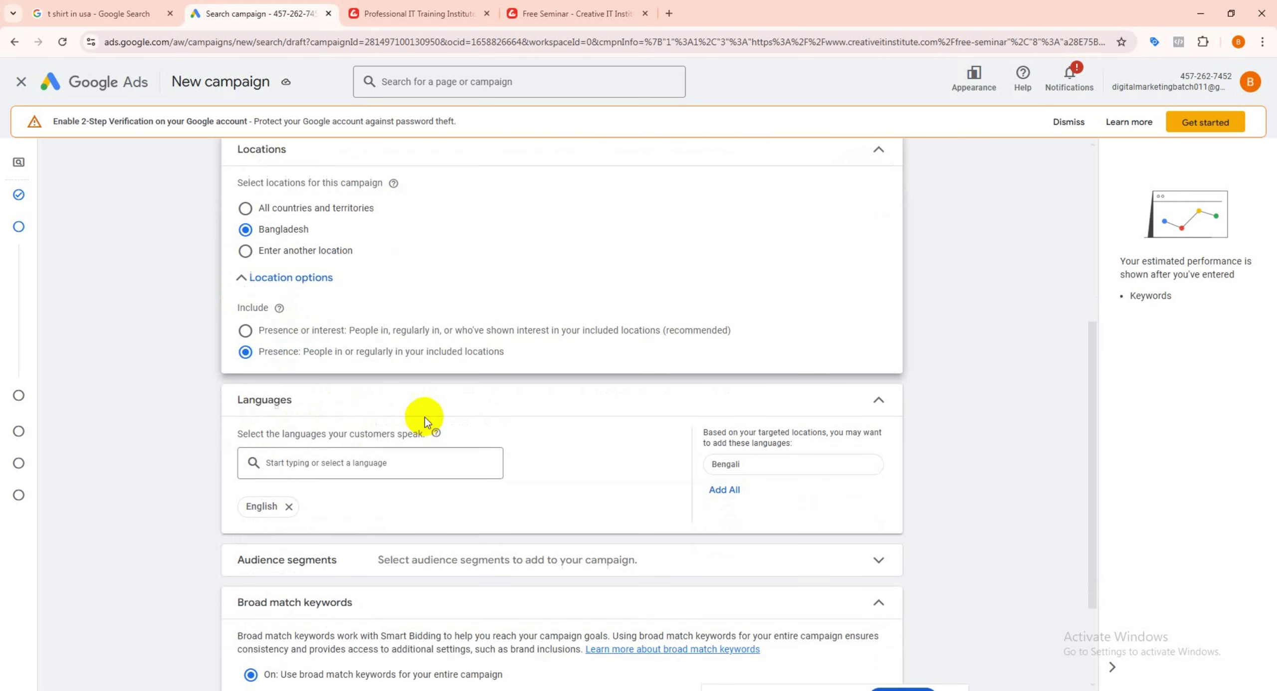
scroll(329, 413, down, 3)
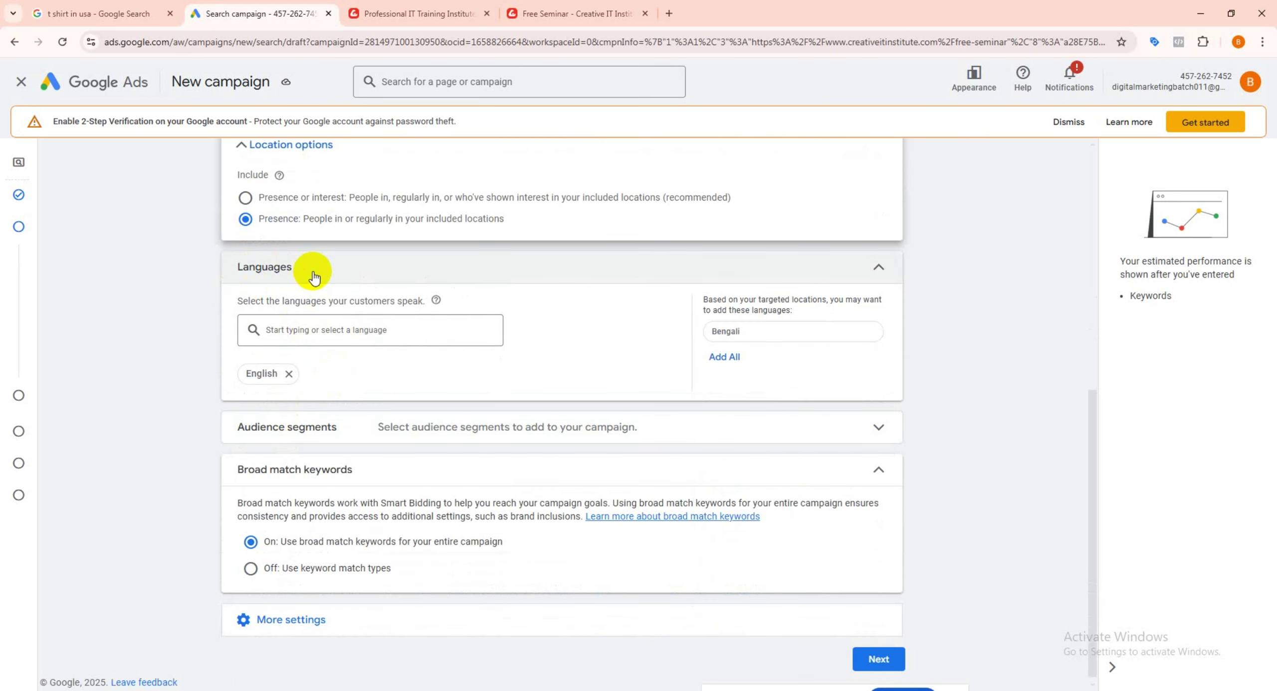
click(308, 330)
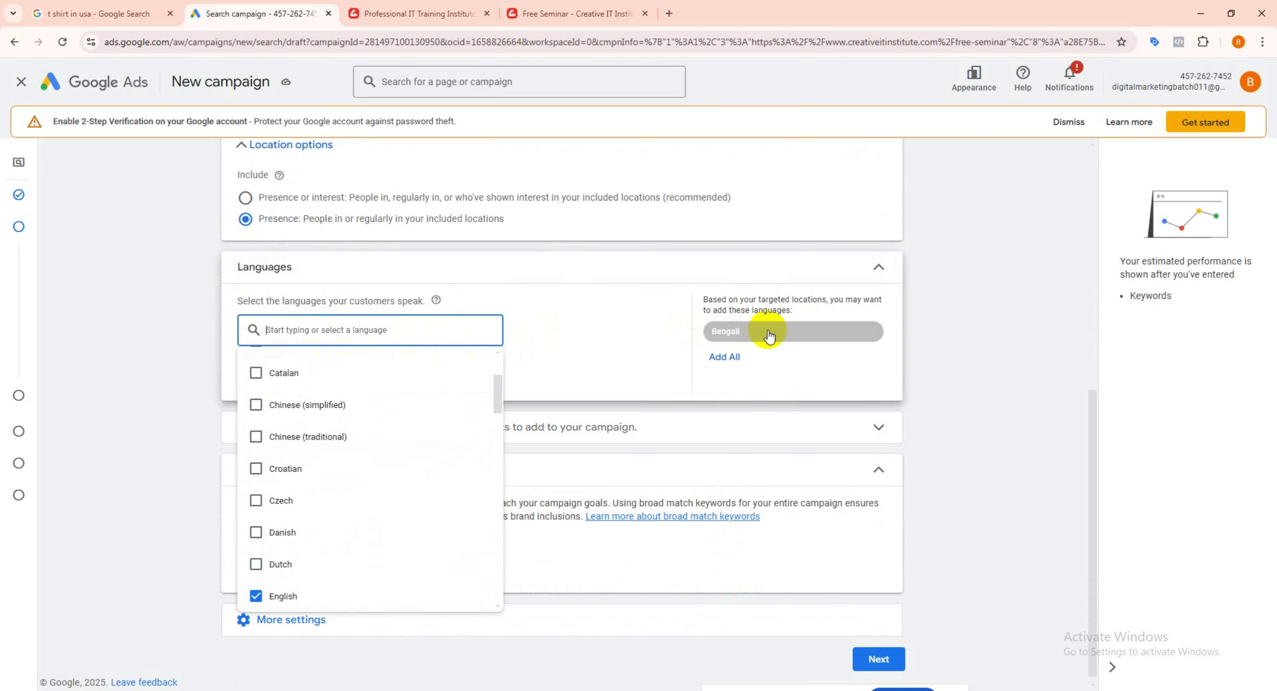
scroll(699, 334, up, 8)
scroll(441, 483, down, 1)
scroll(442, 483, down, 6)
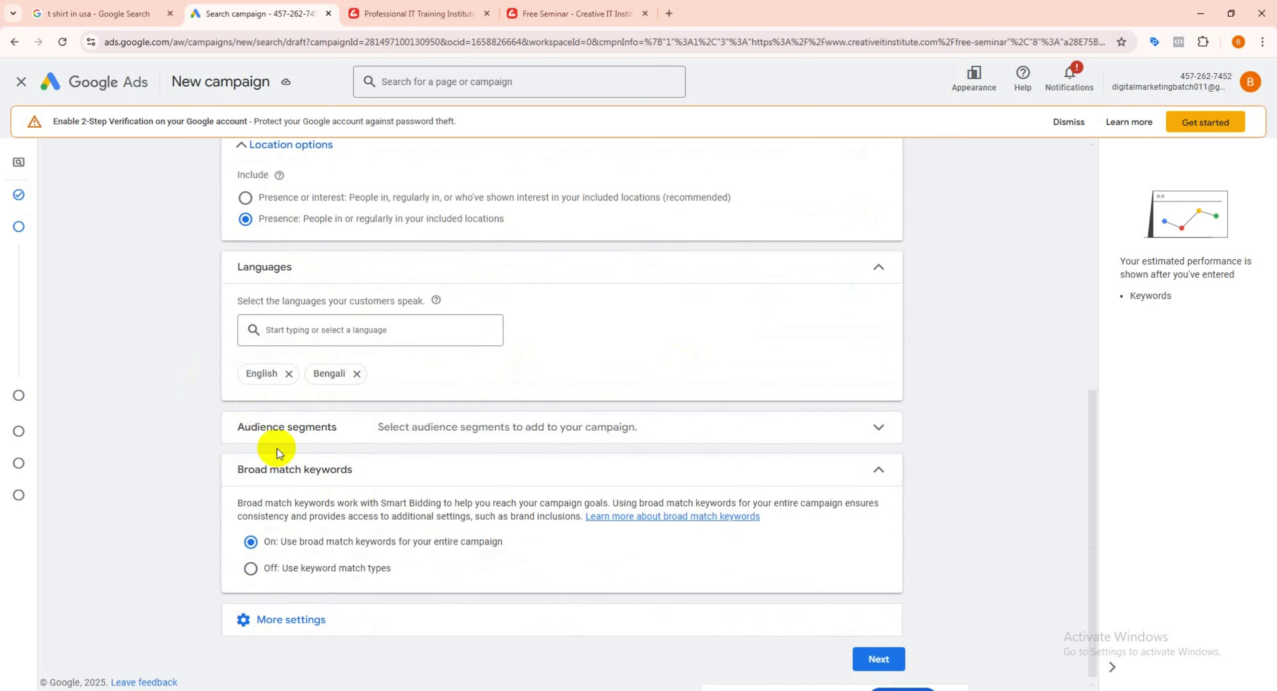
Step: Expand the campaign's audience segments and search them for "digital marketing"
click(389, 428)
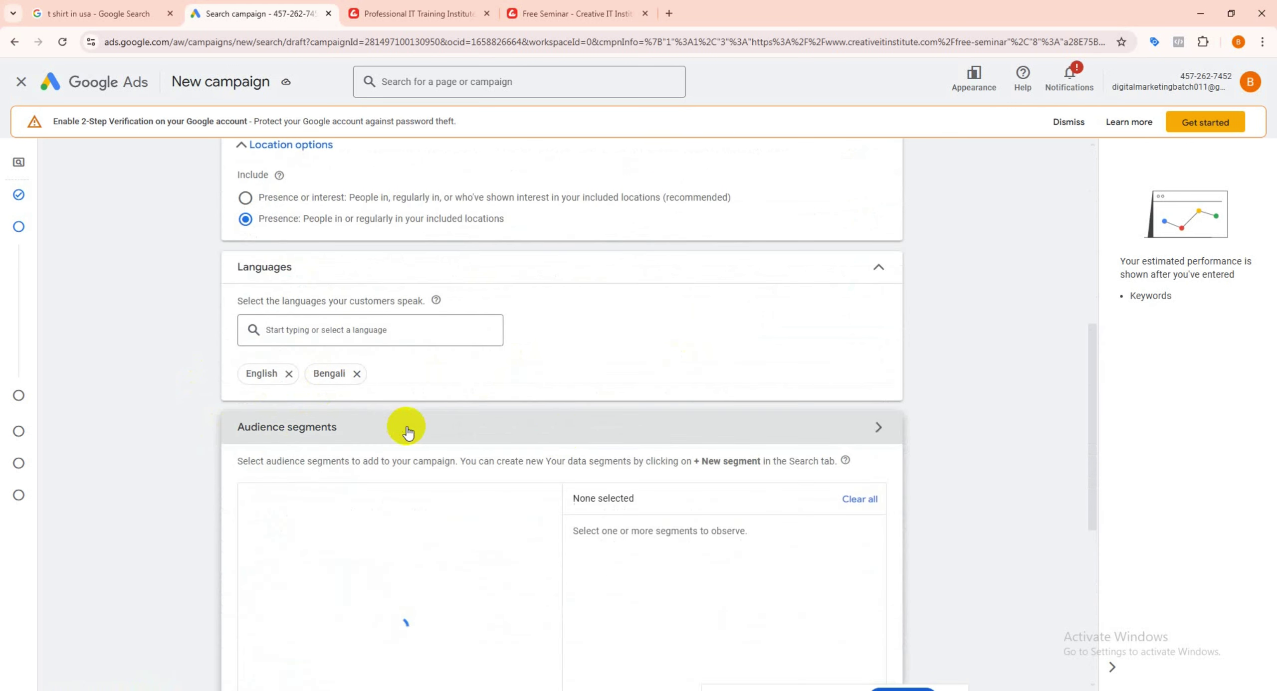
scroll(653, 430, down, 2)
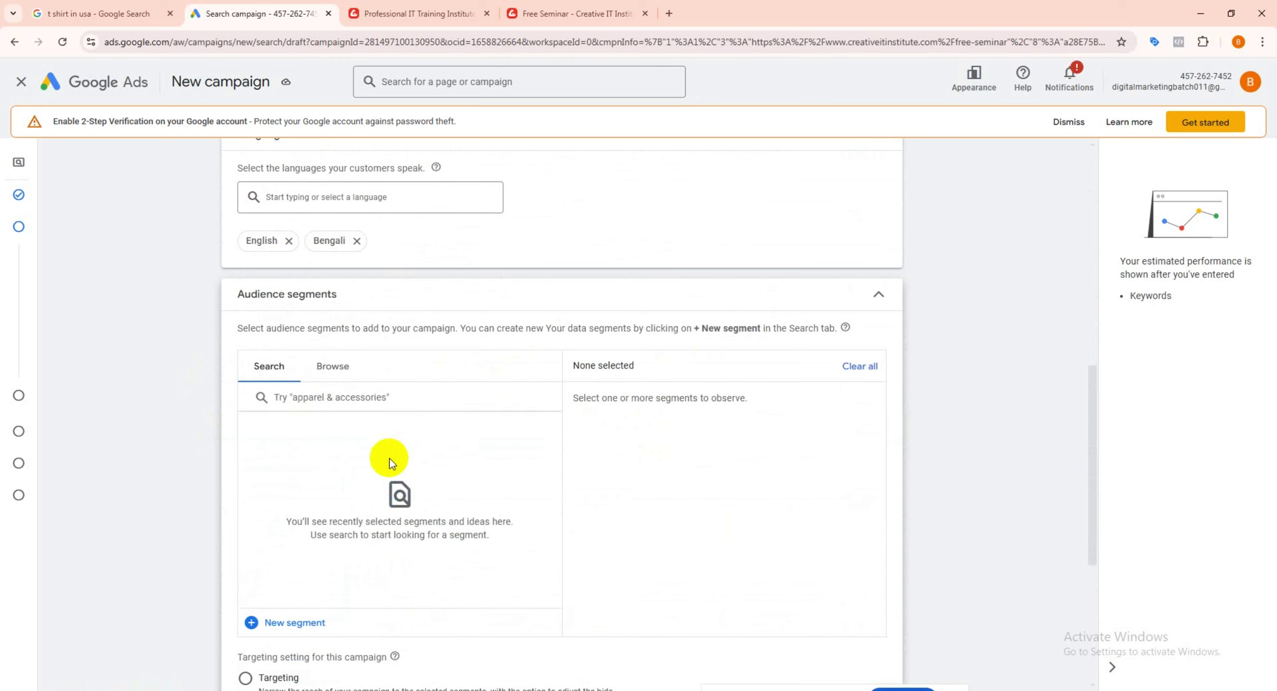
click(353, 396)
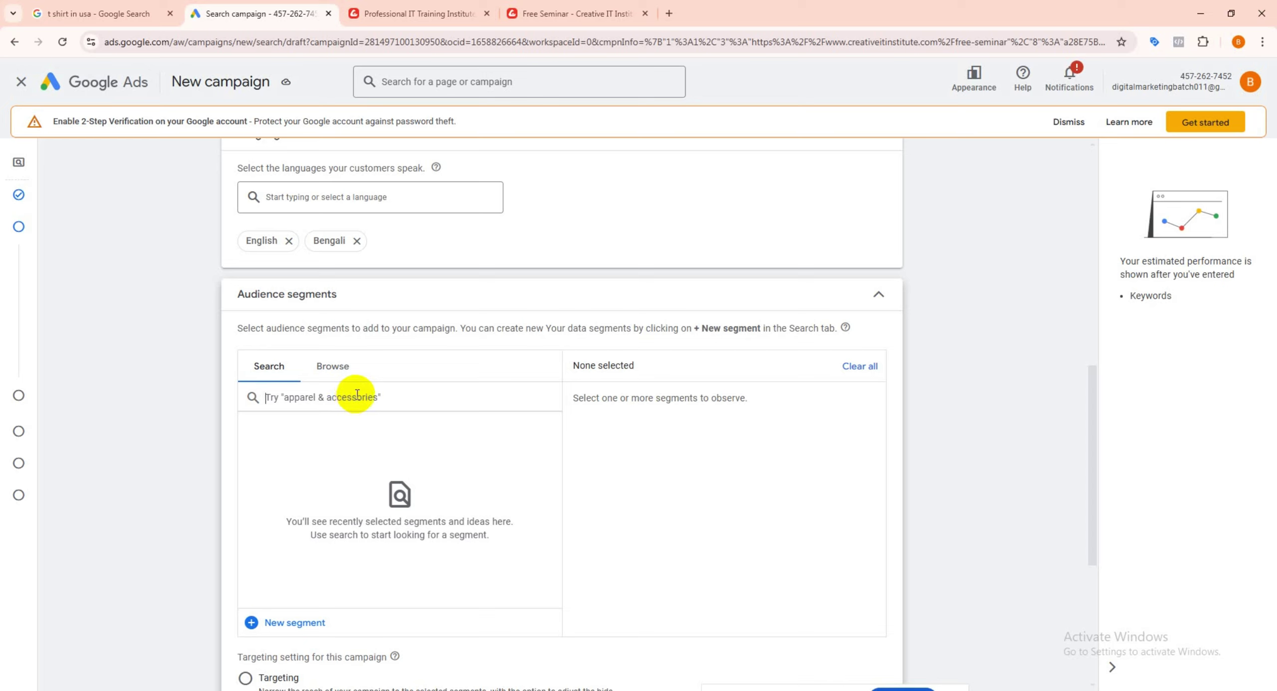
text(dig)
text(yt)
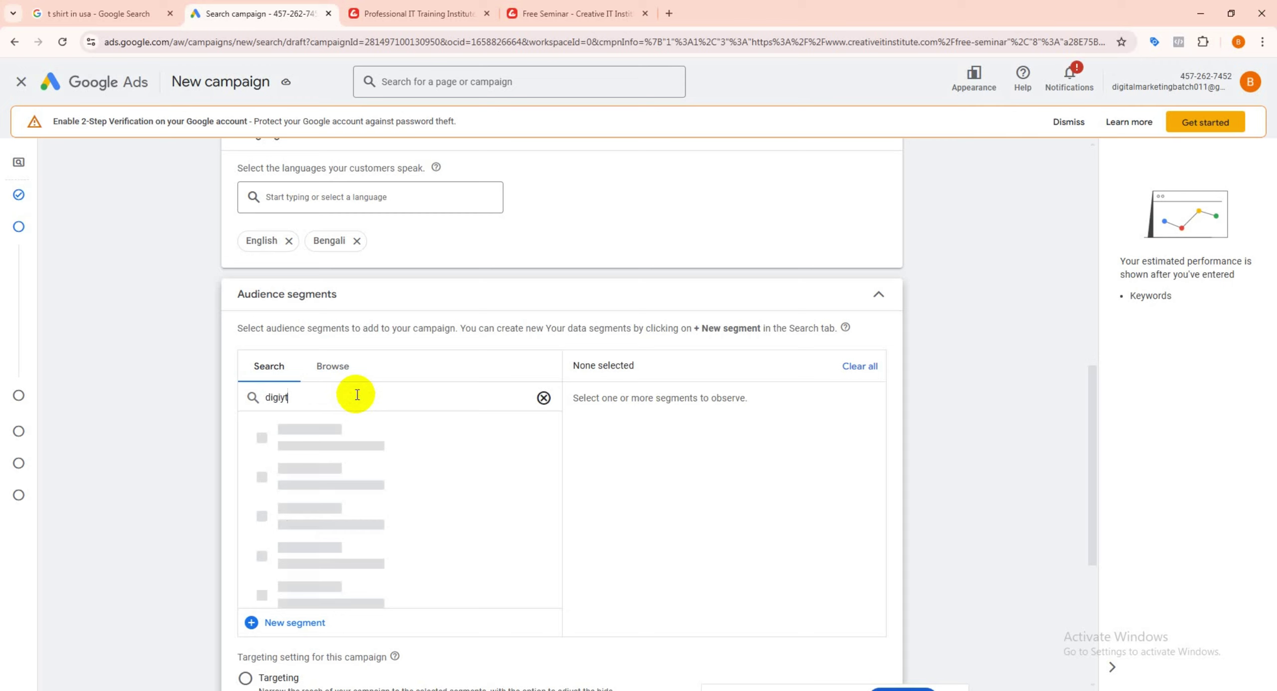
key(BackSpace)
key(BackSpace)
text(tal marketing)
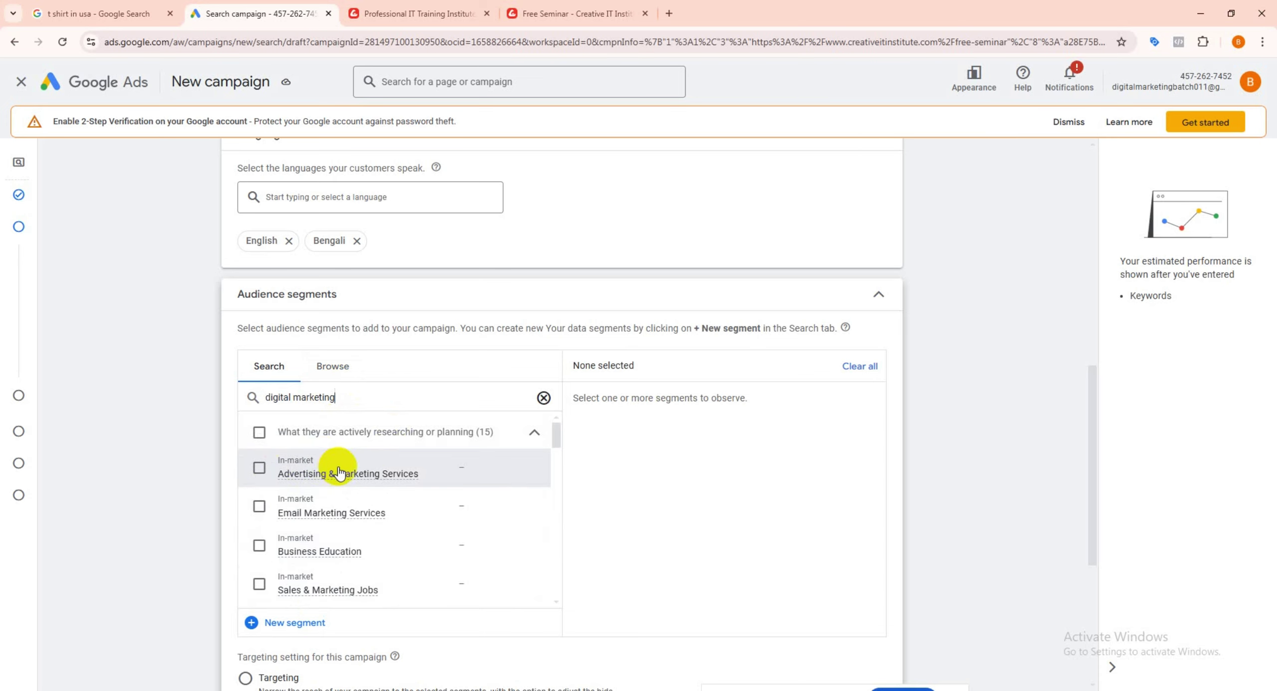
Step: Add the in-market segment Advertising & Marketing Services to the campaign's audience segments
mouse_move(328, 477)
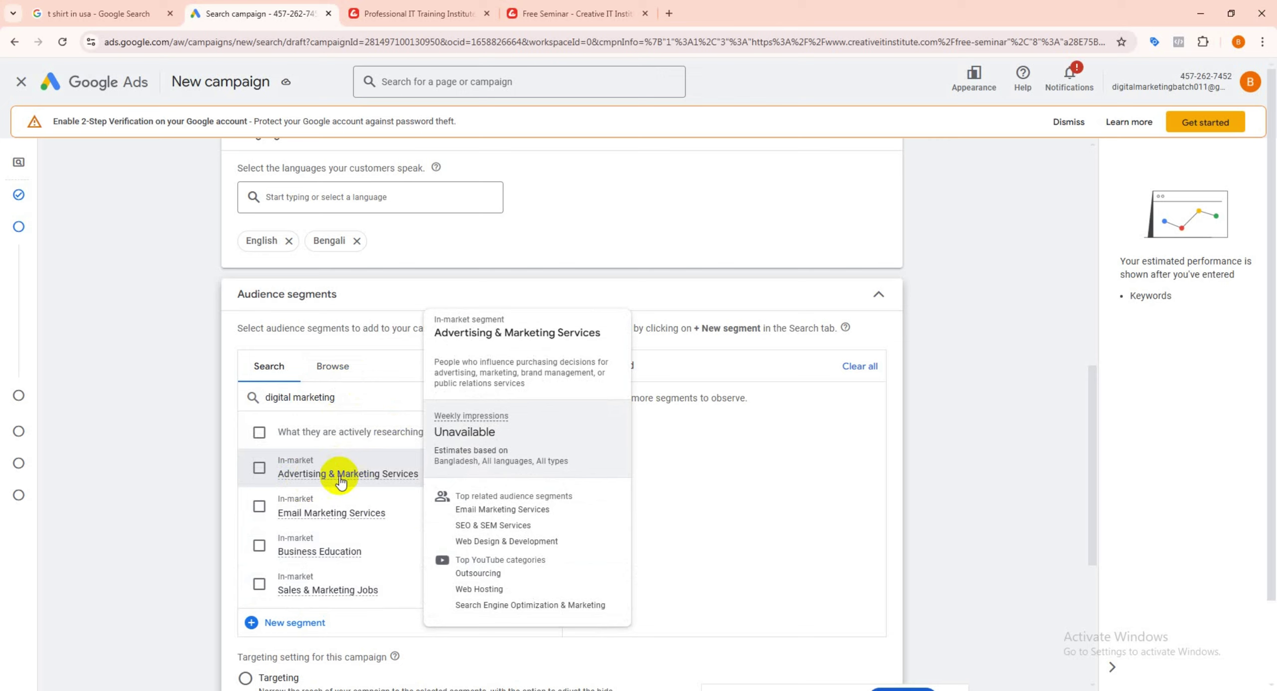
click(319, 474)
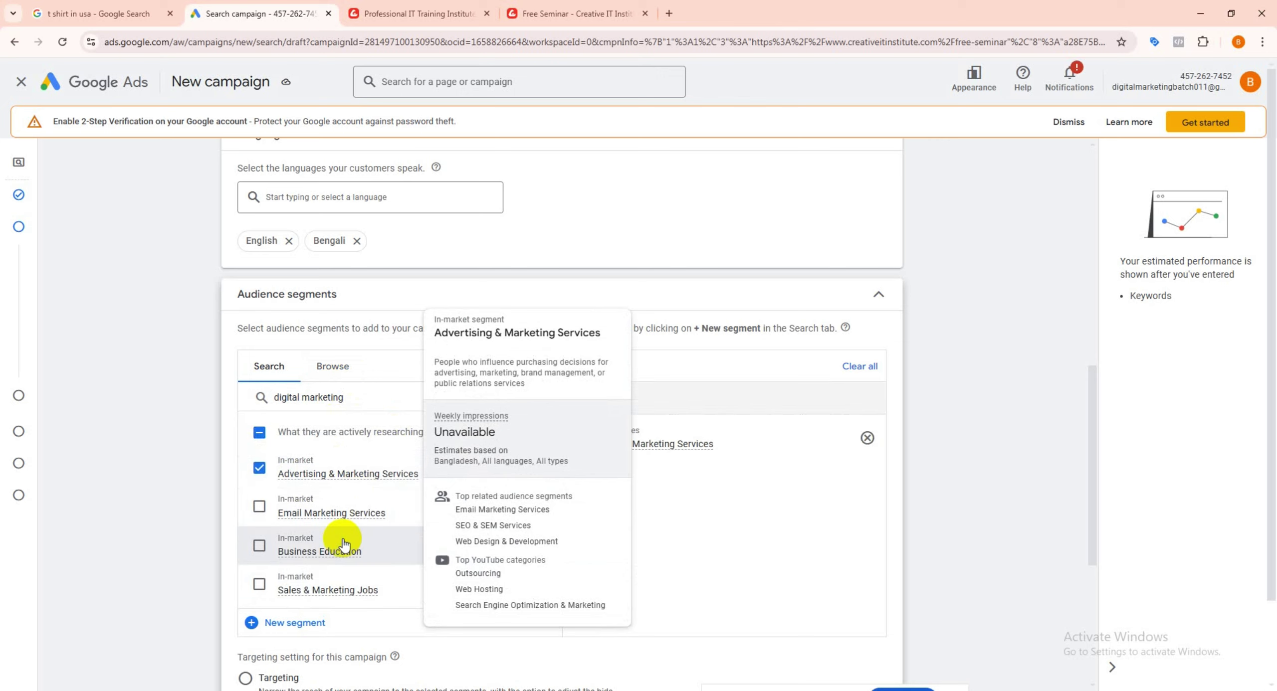
Step: Try adding the in-market segment Sales & Marketing Jobs to the audience segments and remove it again
scroll(343, 543, down, 1)
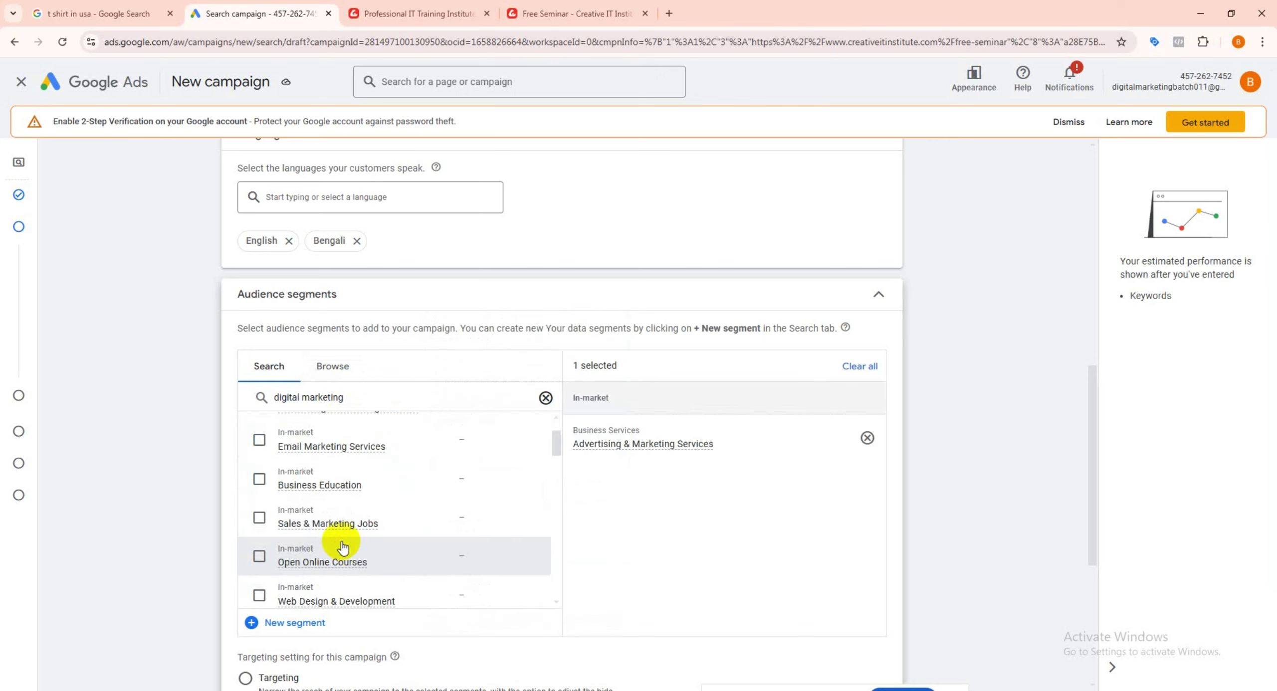
click(336, 527)
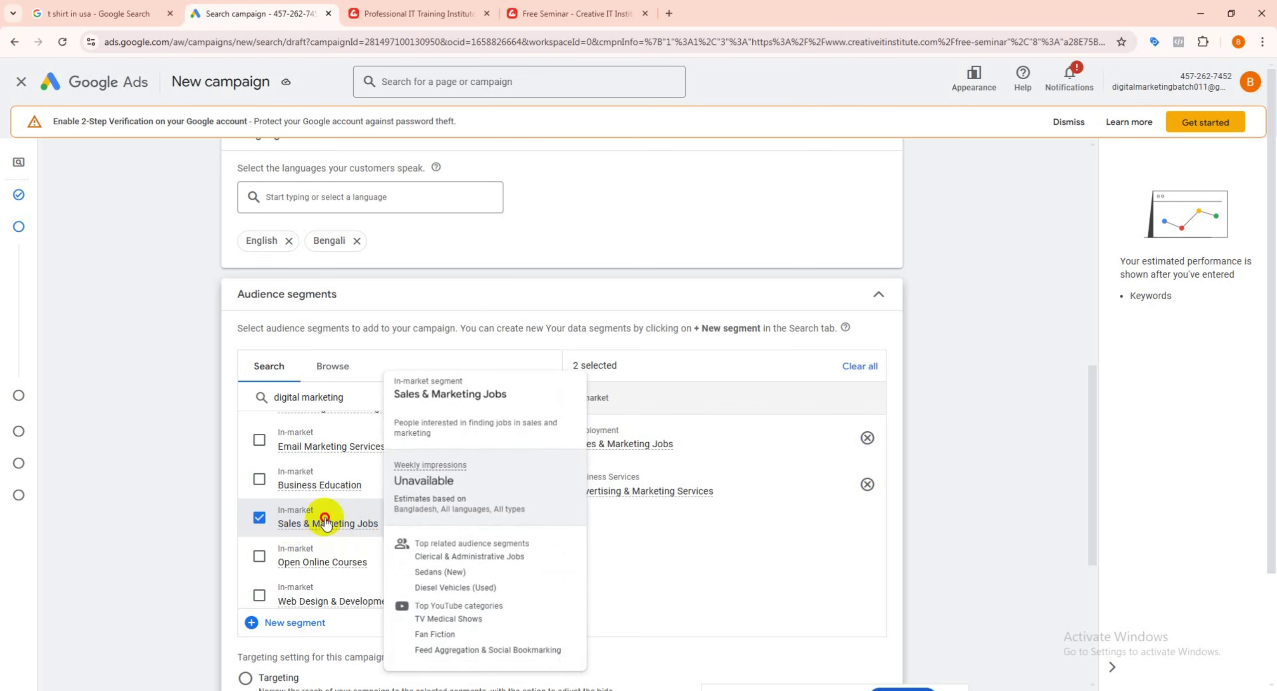
click(259, 518)
Step: Search the audience segments for "online marketing" and add the in-market segment Open Online Courses
scroll(365, 529, down, 2)
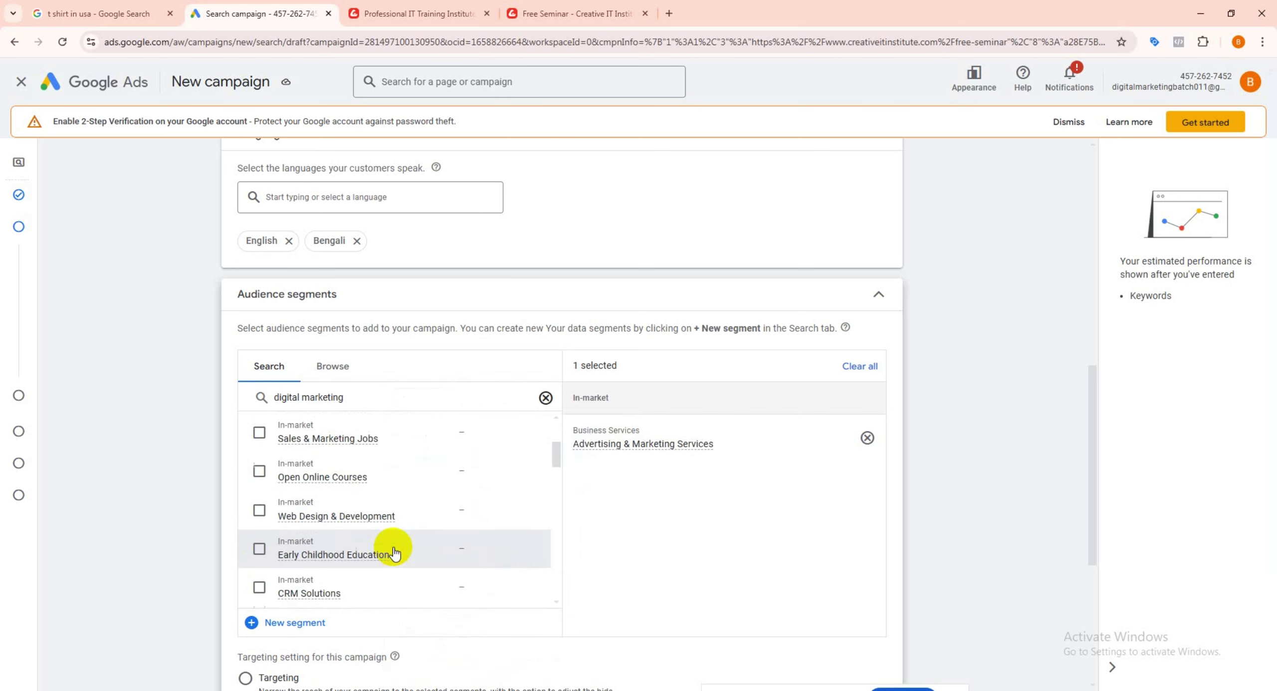
scroll(394, 553, down, 6)
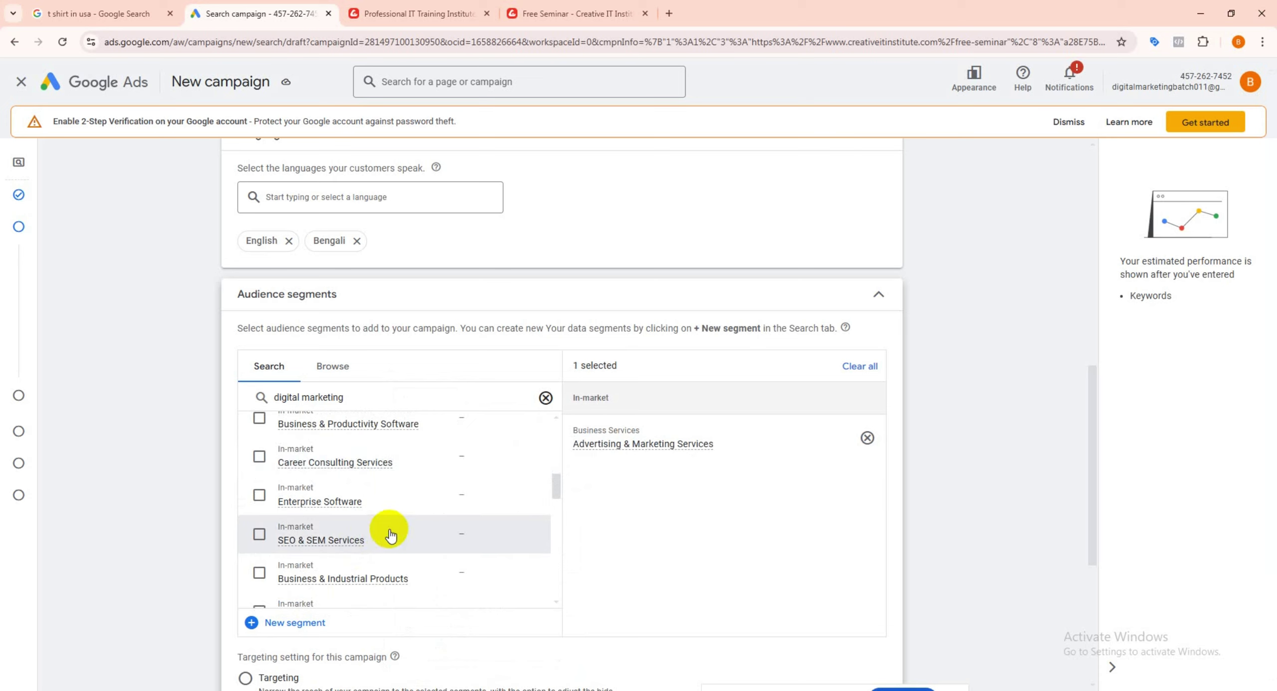
scroll(348, 505, down, 1)
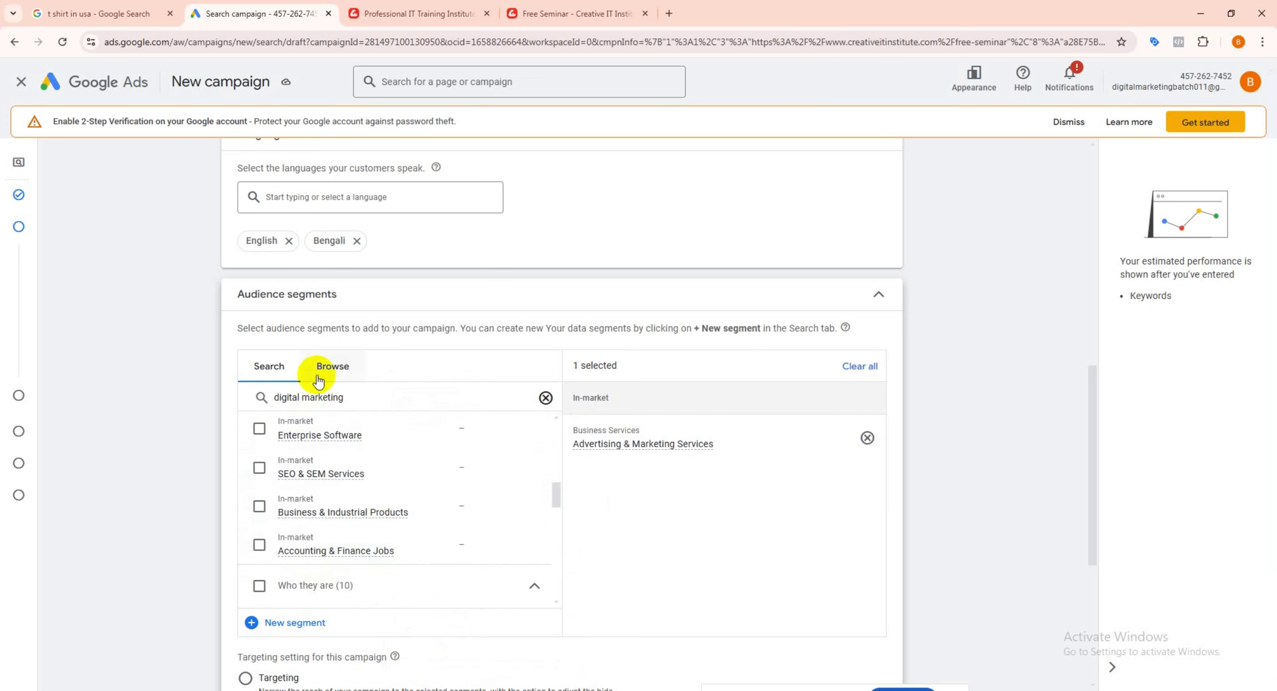
drag(335, 398, 270, 419)
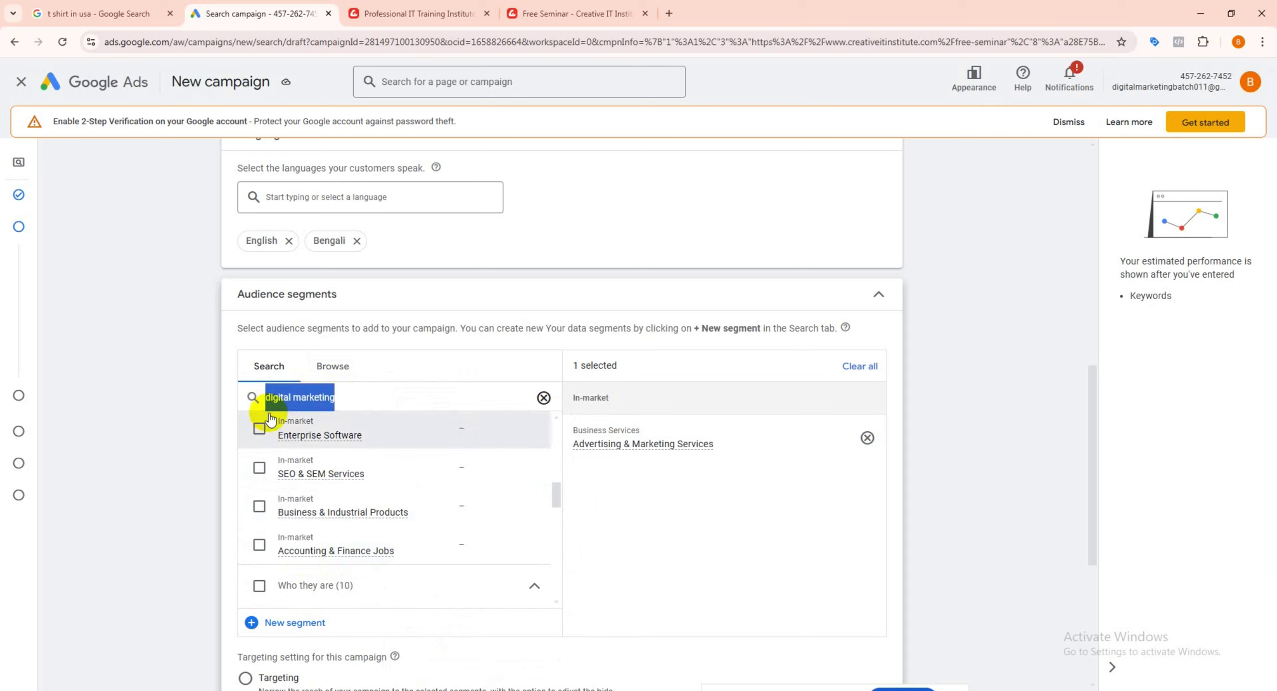
text(online )
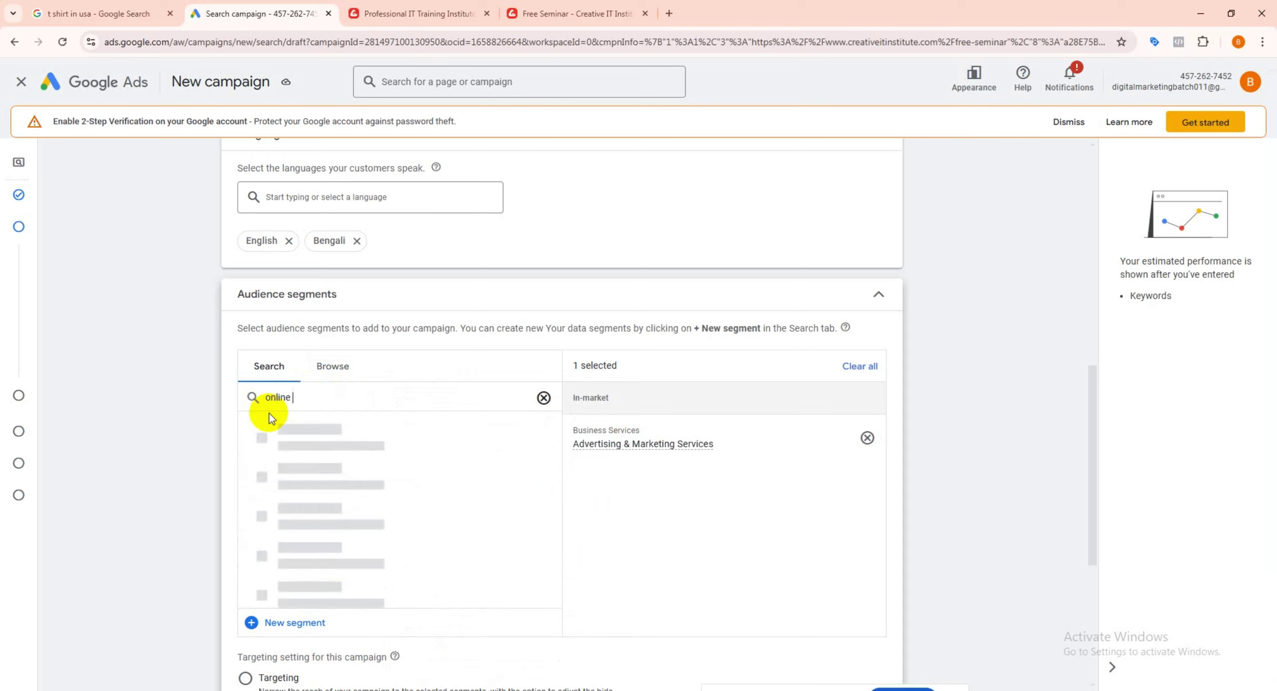
text(marketing)
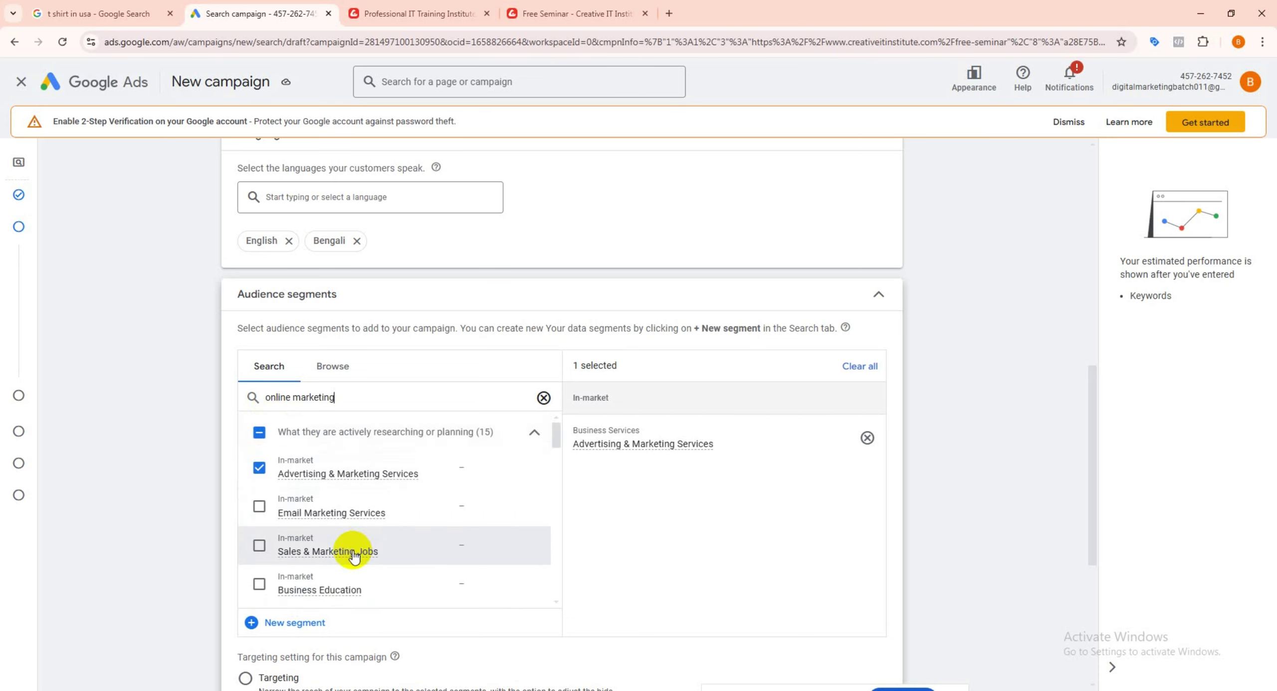
scroll(355, 556, down, 3)
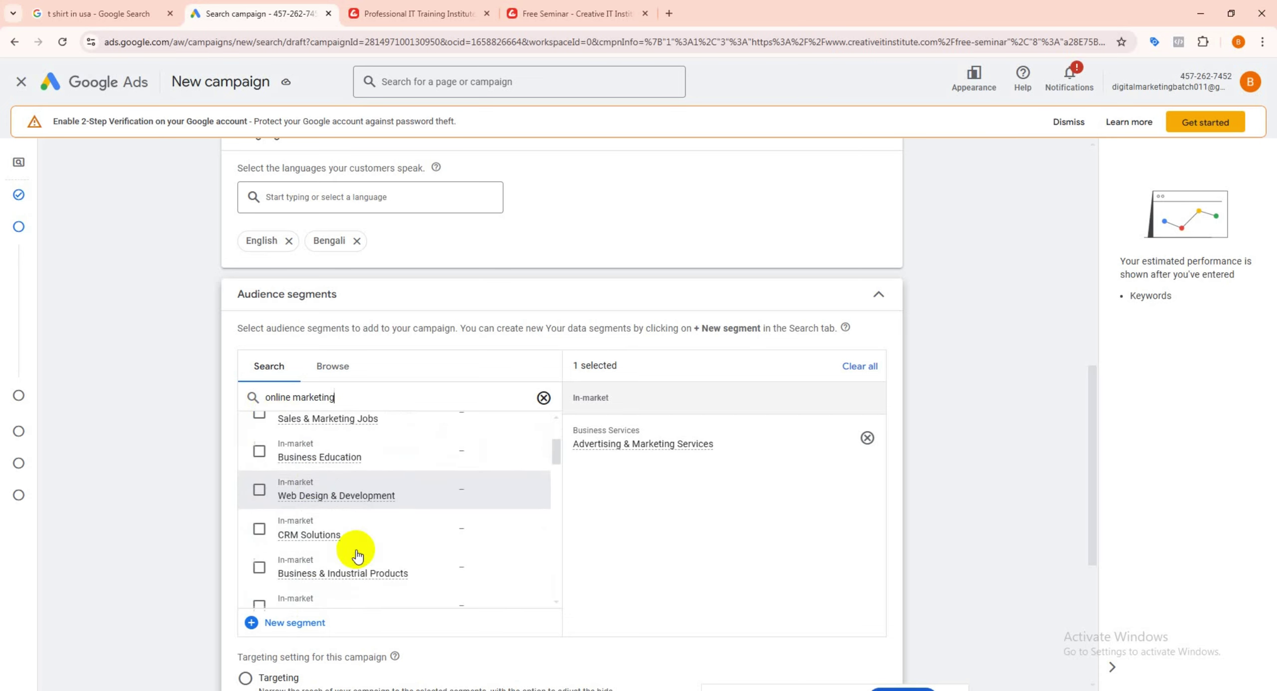
scroll(356, 555, down, 2)
scroll(305, 501, down, 2)
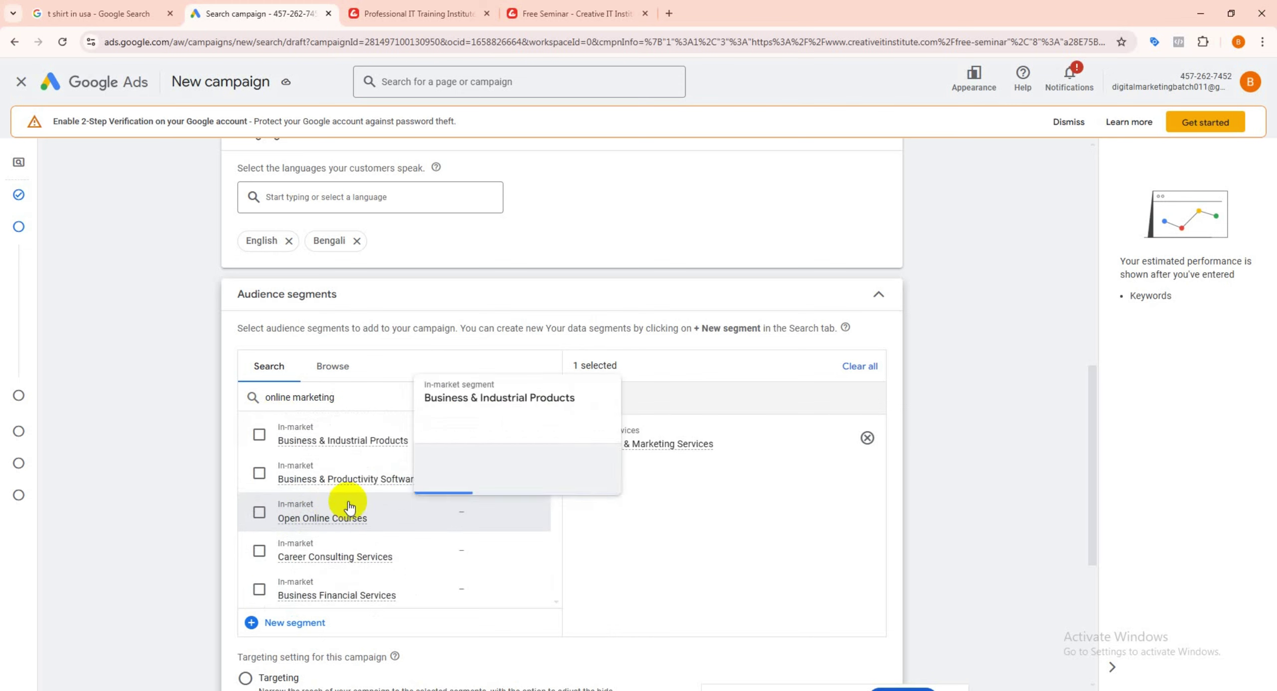
scroll(344, 485, down, 2)
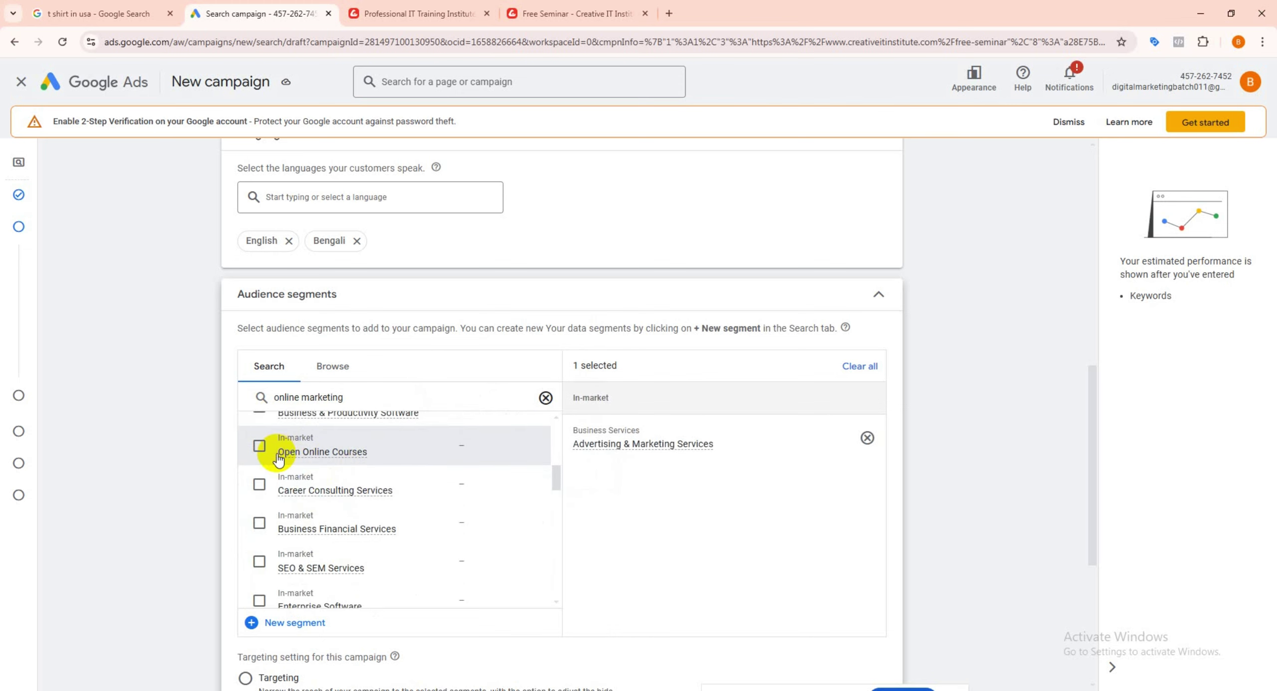
click(321, 454)
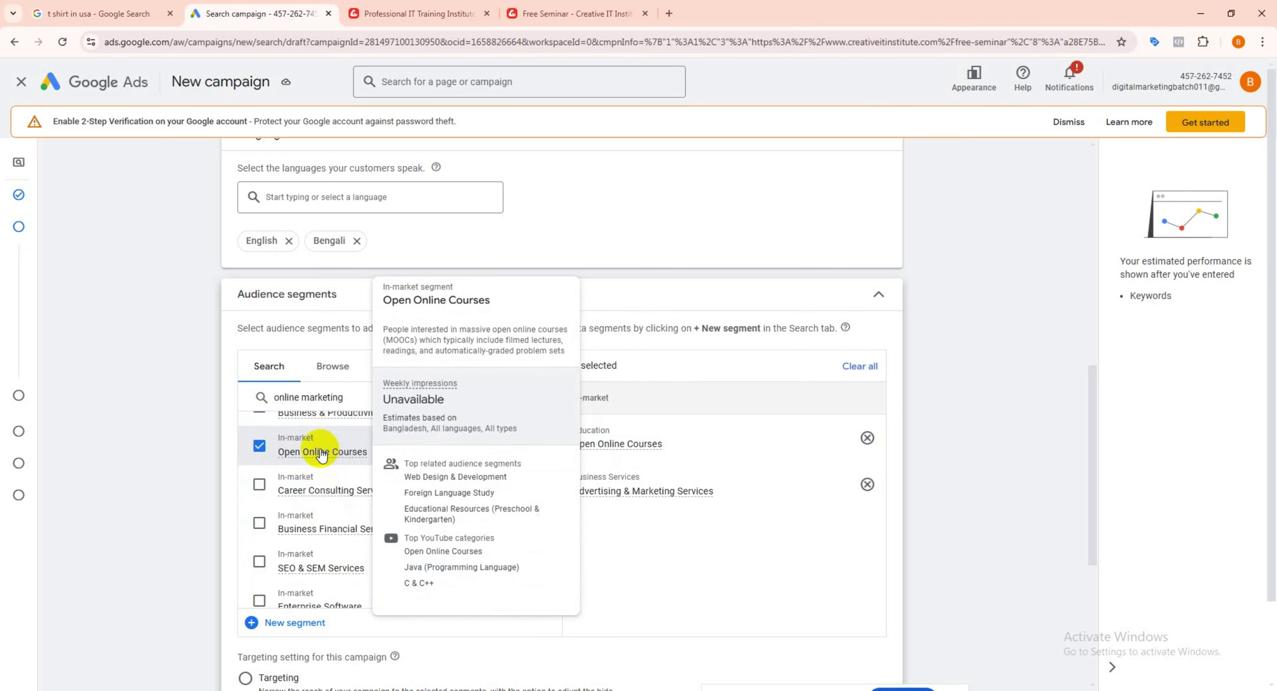
Step: Examine the remaining audience segment results, the campaign's targeting setting and the broad match keyword options
mouse_move(328, 490)
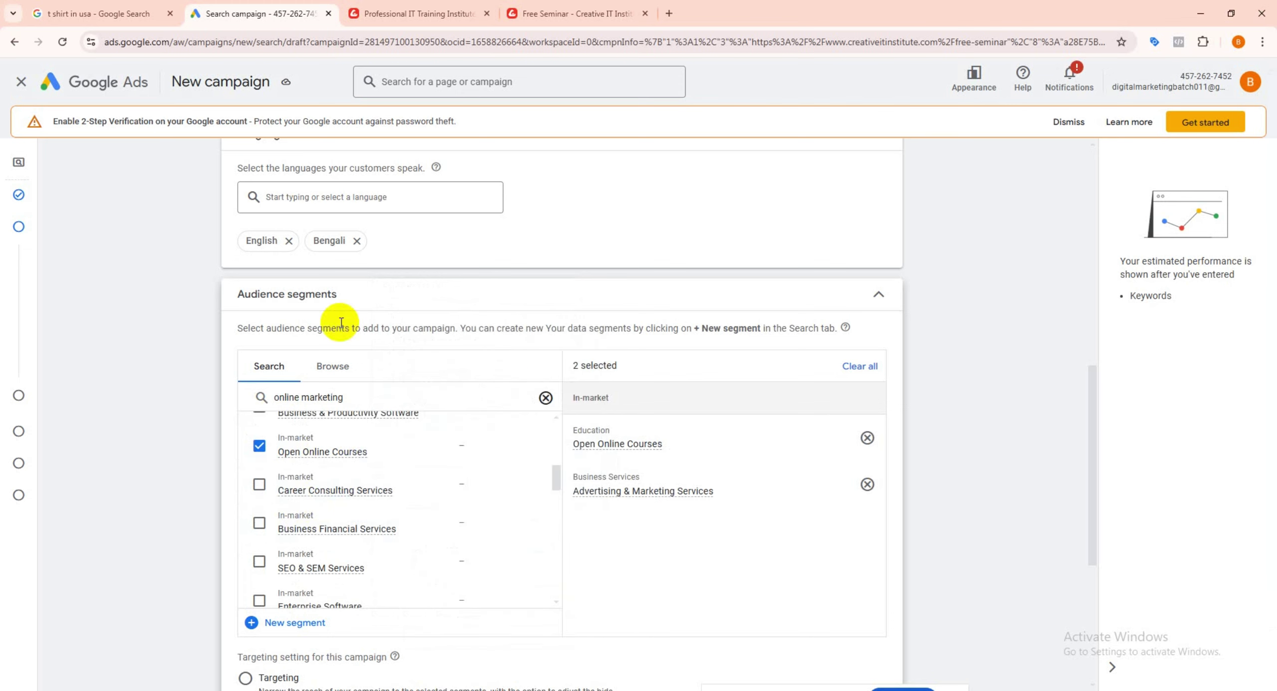
scroll(234, 339, down, 1)
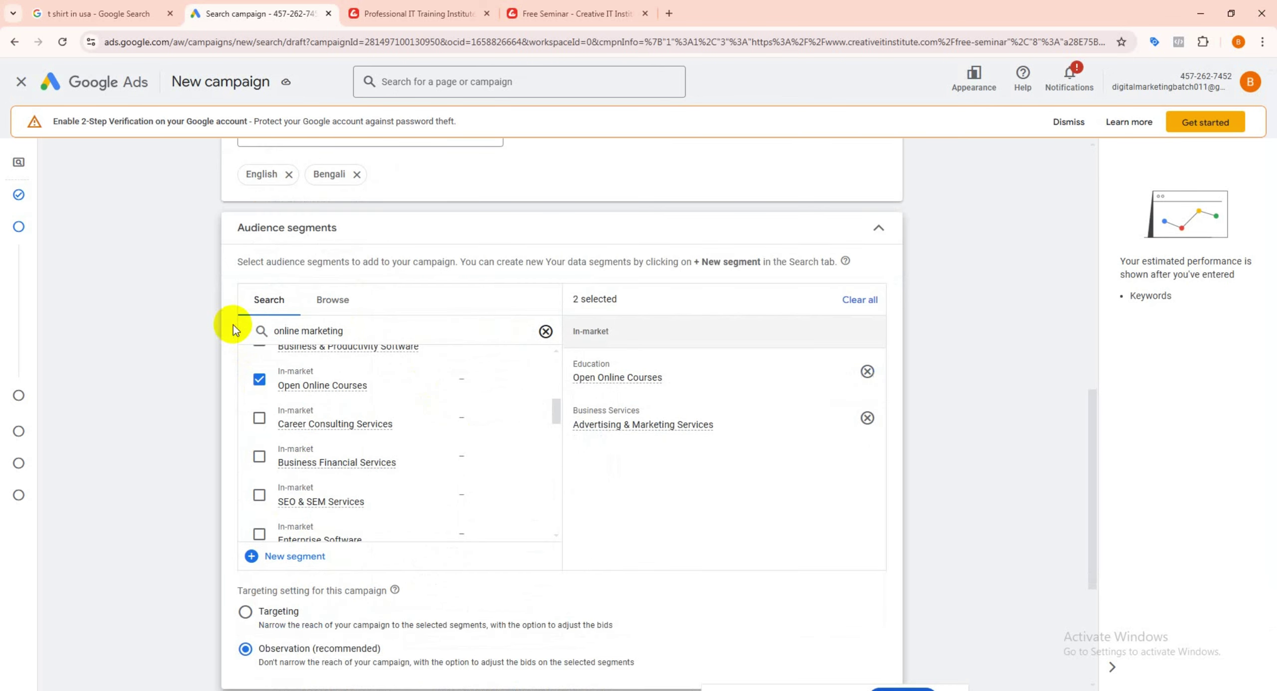
mouse_move(385, 428)
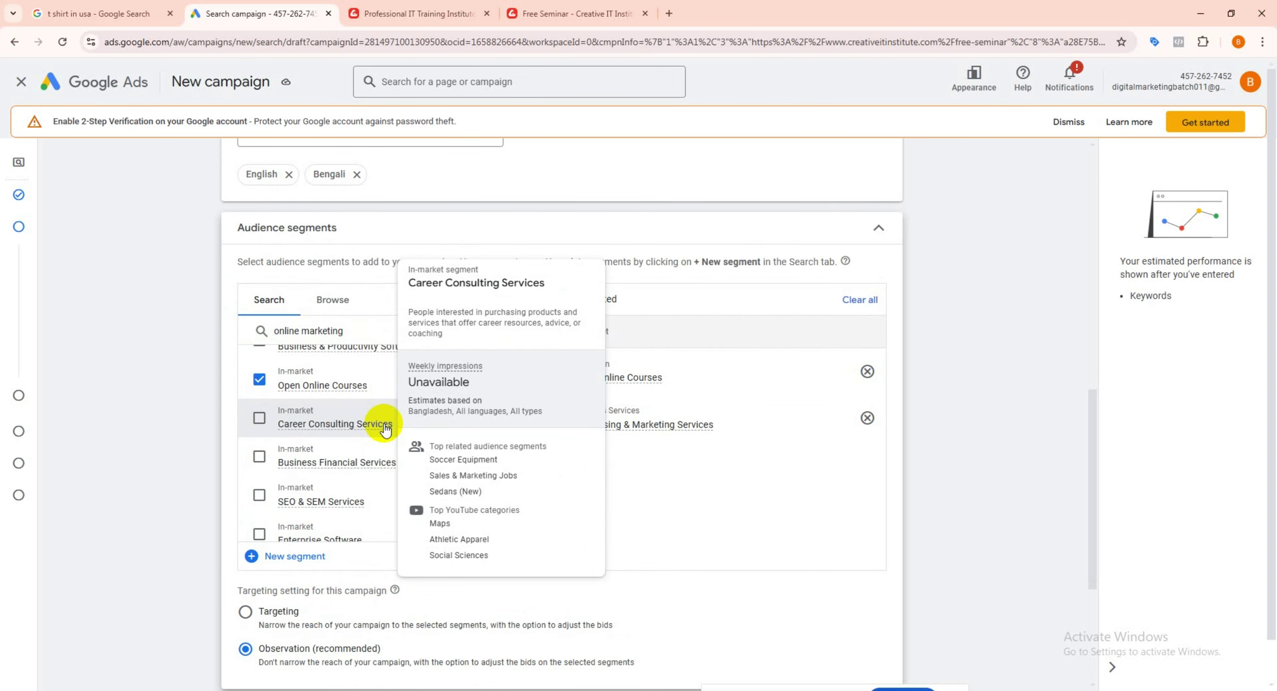
scroll(299, 429, down, 6)
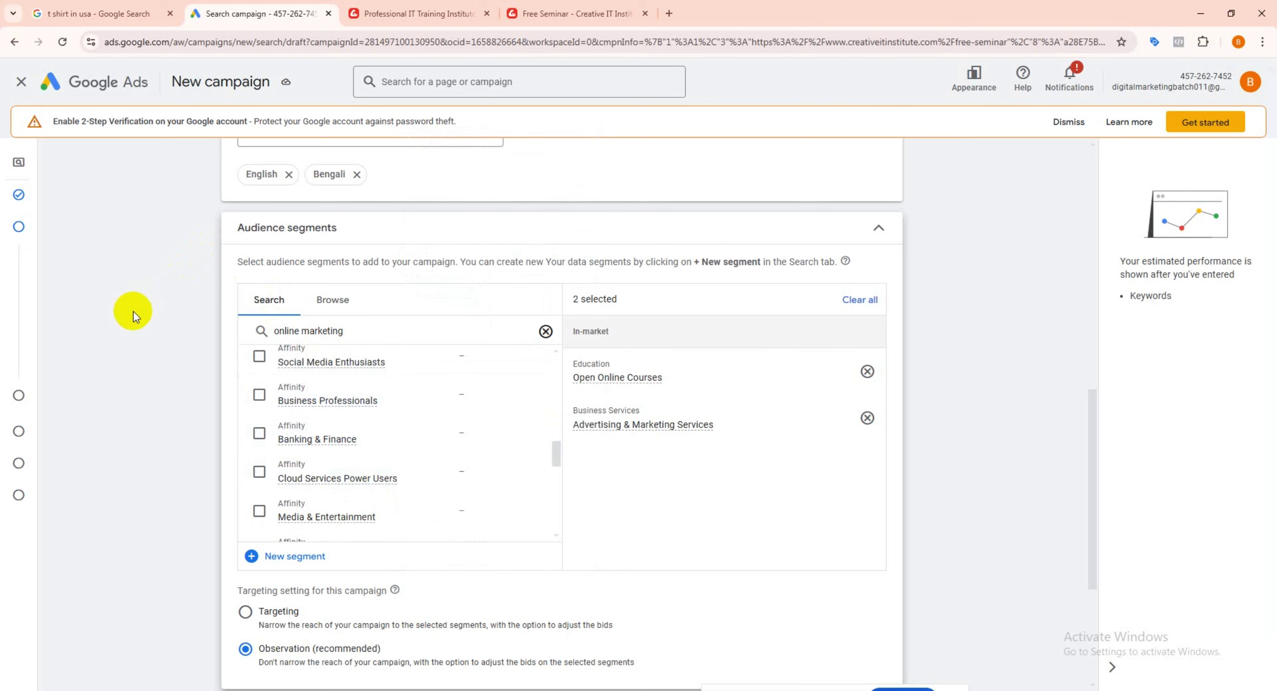
scroll(139, 316, down, 2)
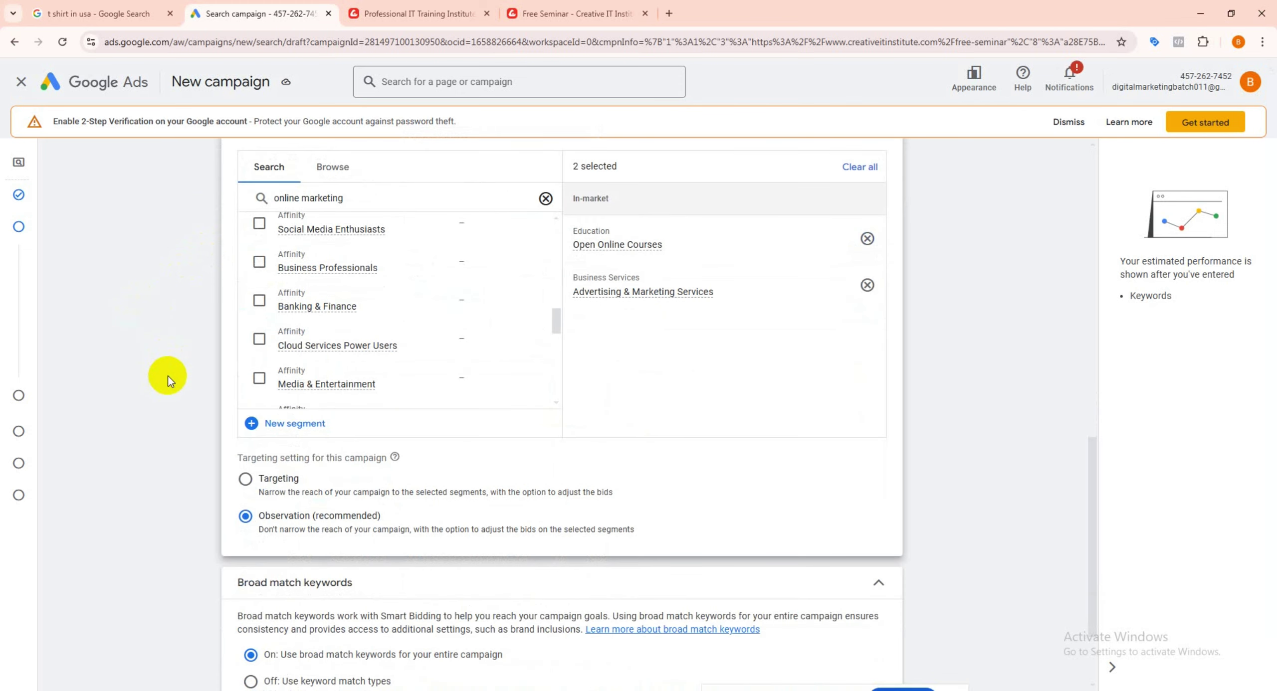
scroll(312, 541, down, 2)
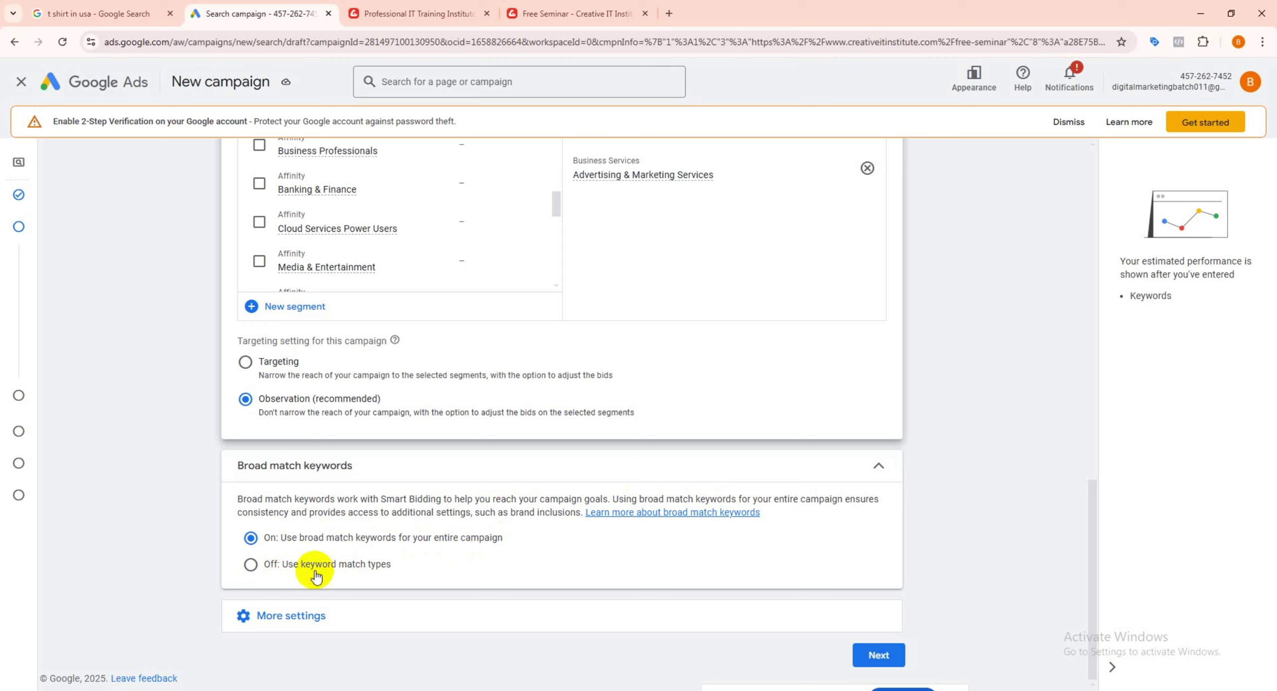
click(250, 565)
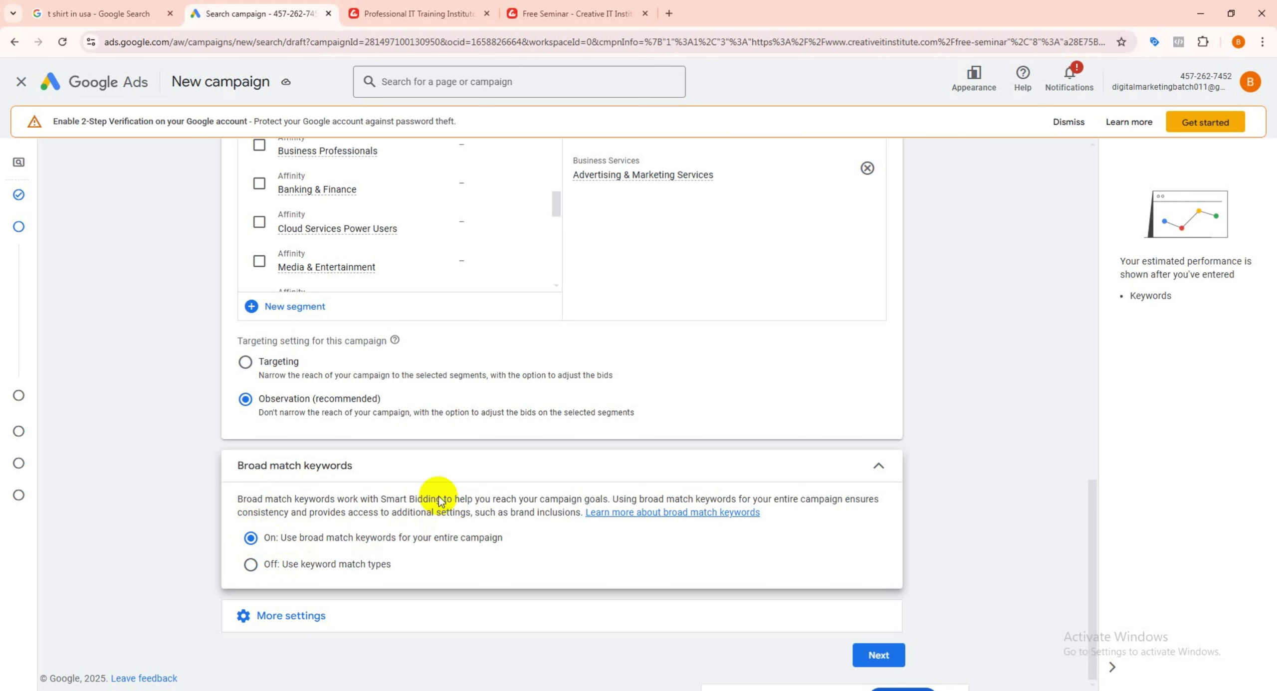
scroll(374, 444, up, 3)
scroll(320, 379, up, 3)
scroll(315, 361, up, 3)
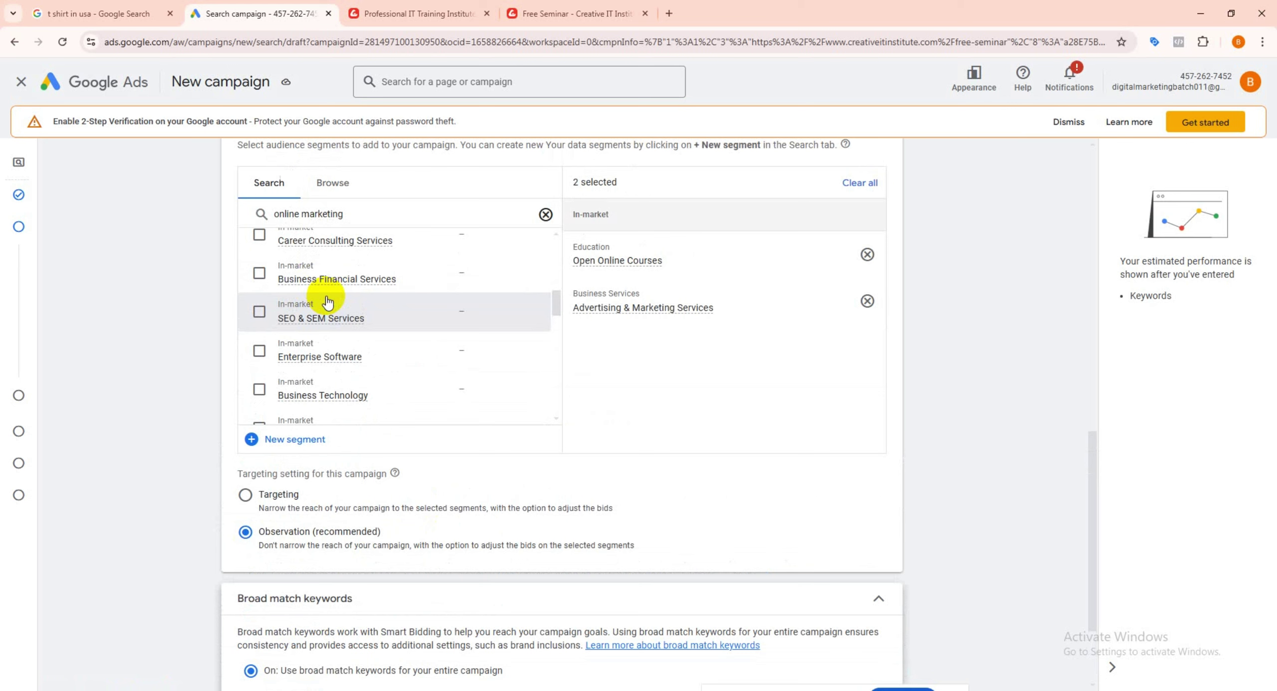
scroll(334, 349, down, 5)
scroll(329, 564, down, 3)
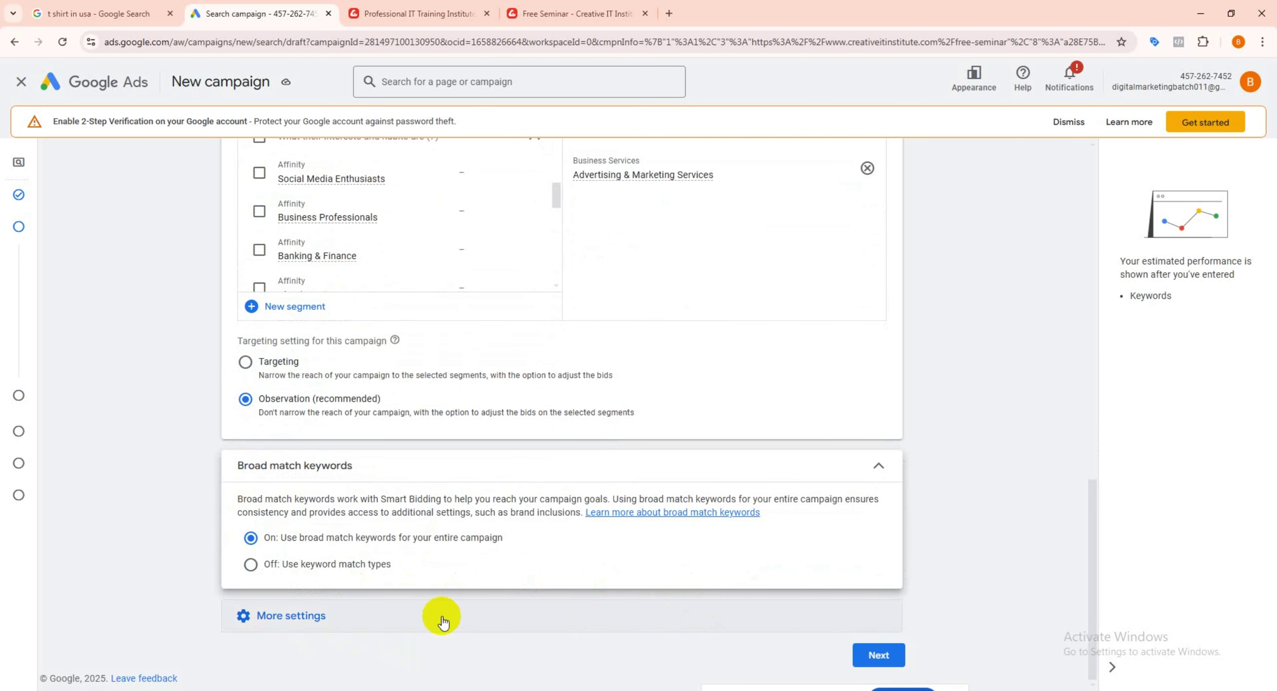
Step: Show the campaign's additional settings, look at the ad rotation options and collapse them again
click(405, 626)
scroll(429, 594, down, 3)
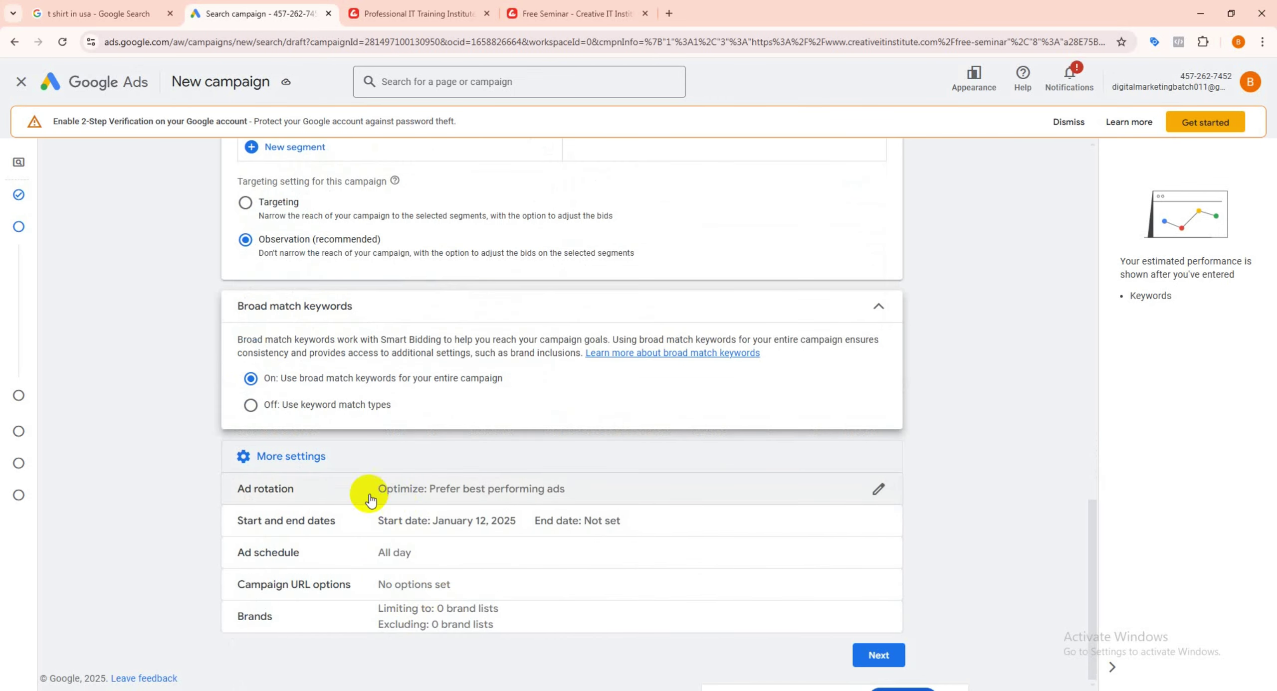
click(273, 492)
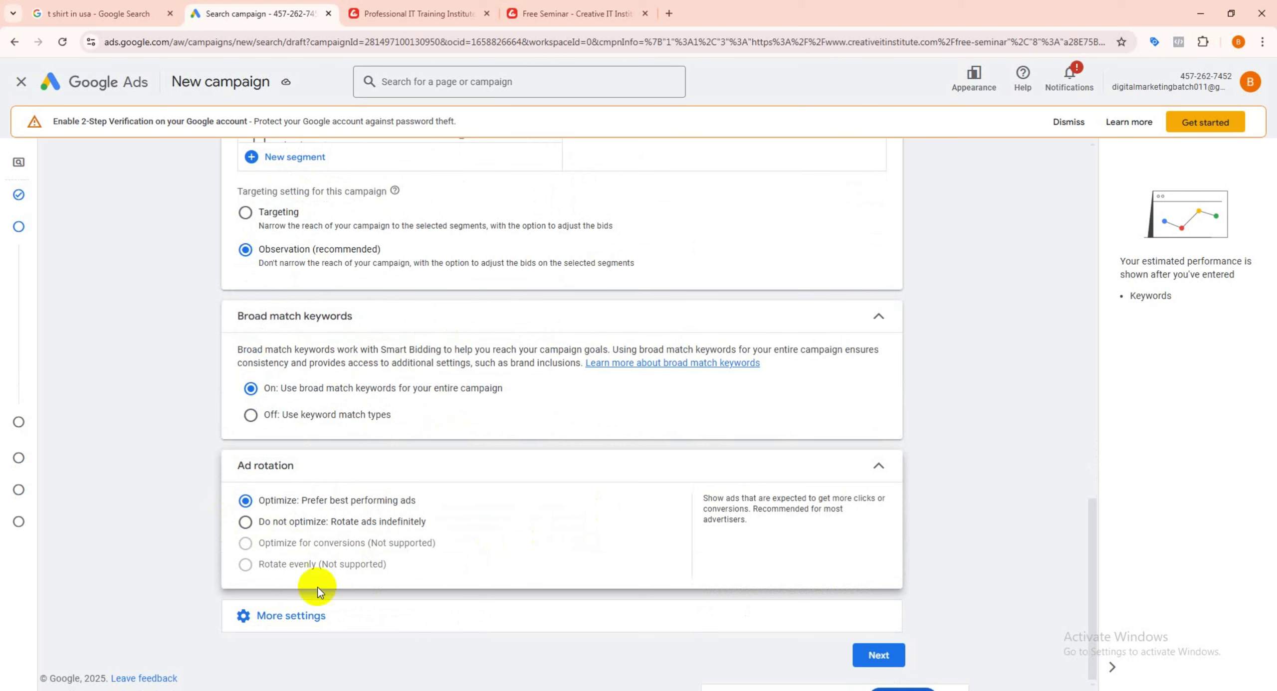
click(356, 473)
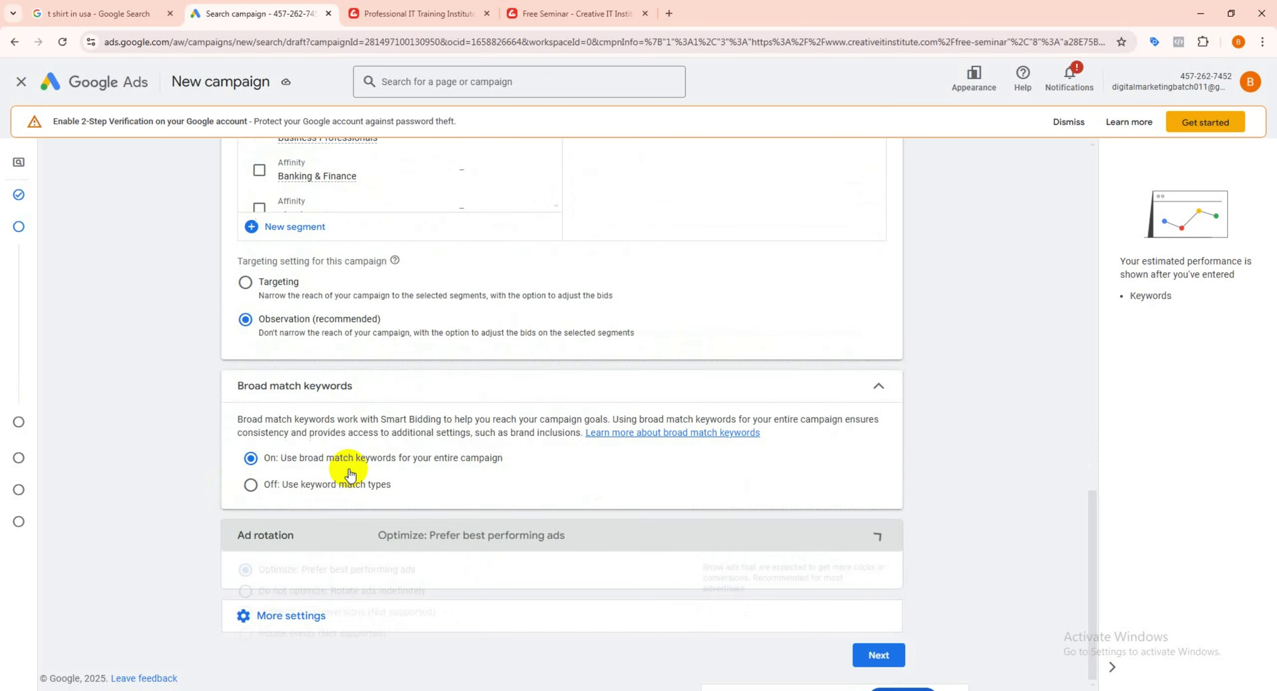
Step: Expand the campaign's ad schedule among the additional settings and look at the available day options
click(341, 616)
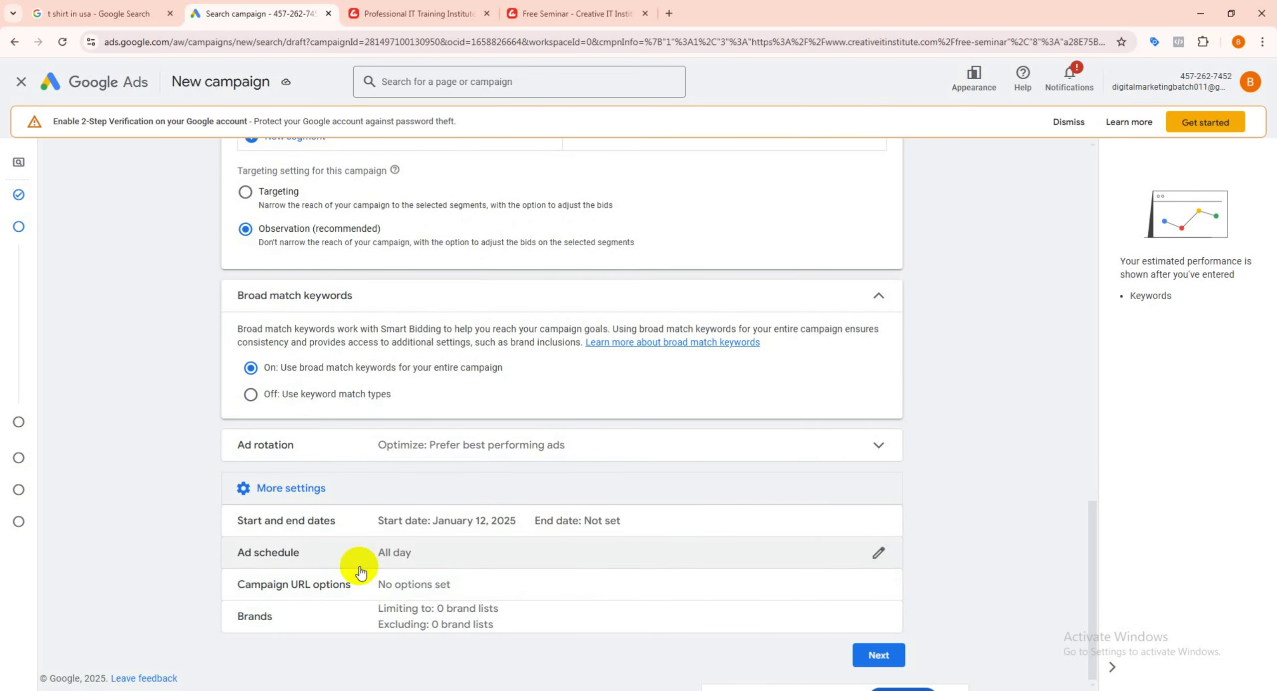
click(347, 557)
scroll(348, 559, down, 2)
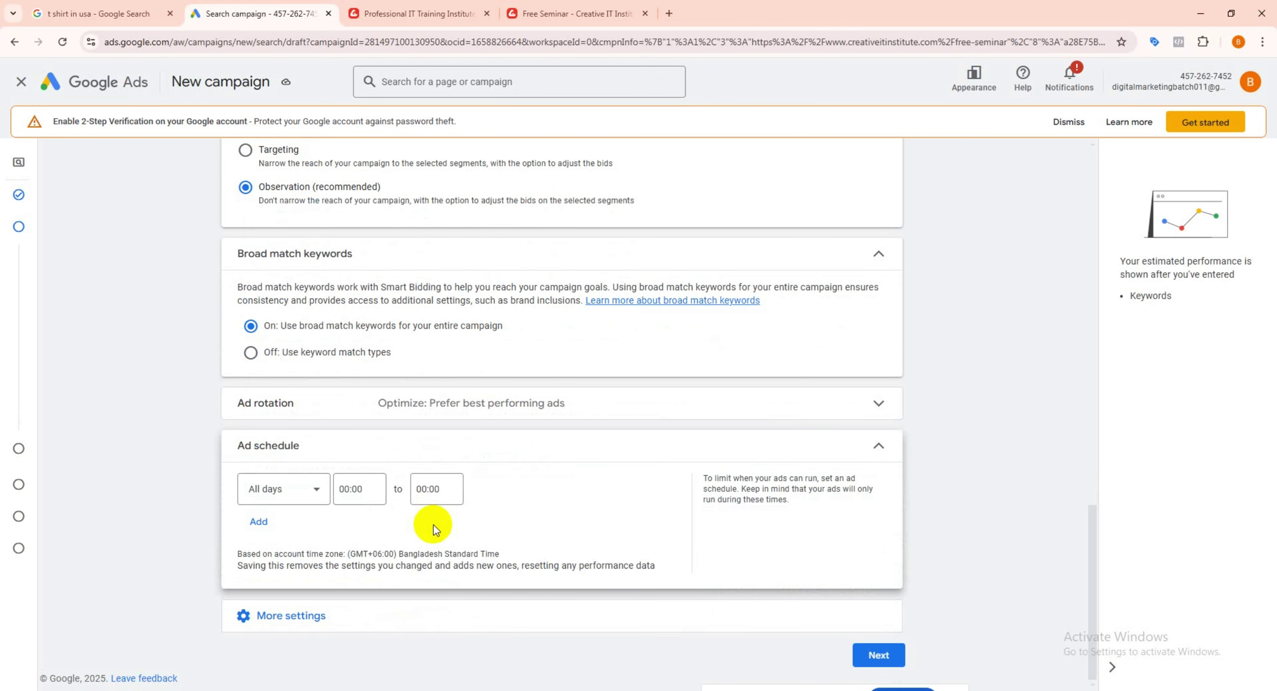
click(294, 489)
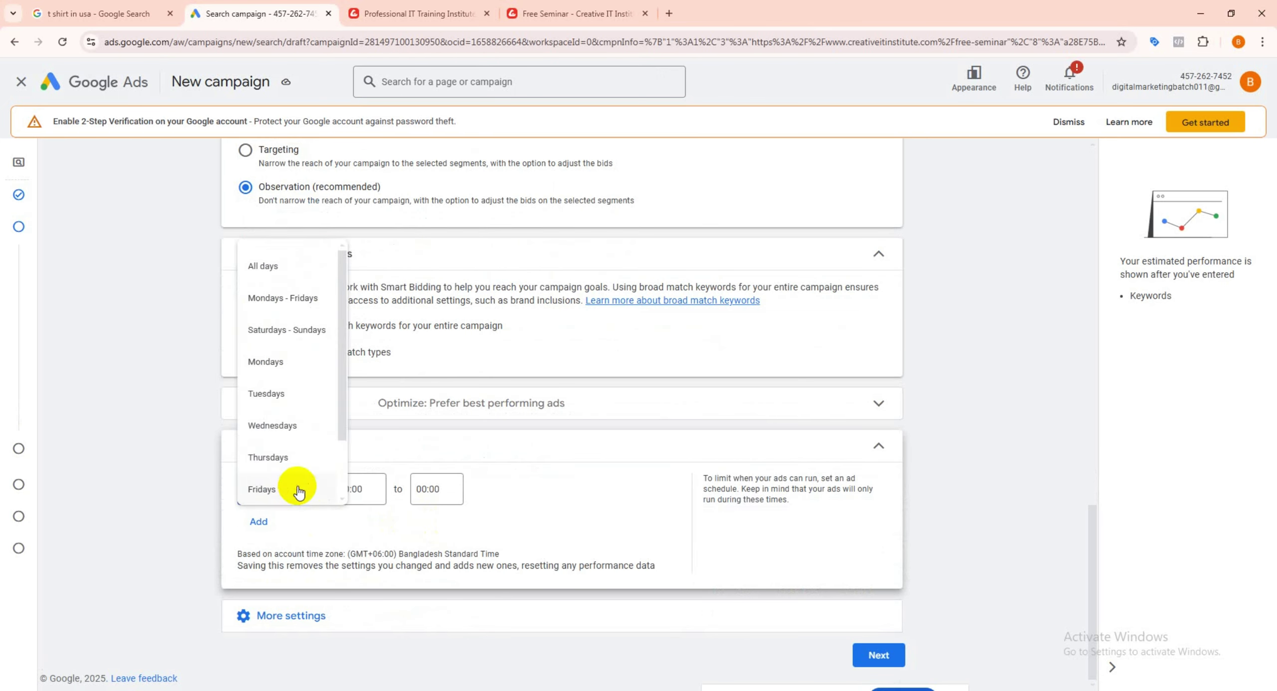
click(175, 468)
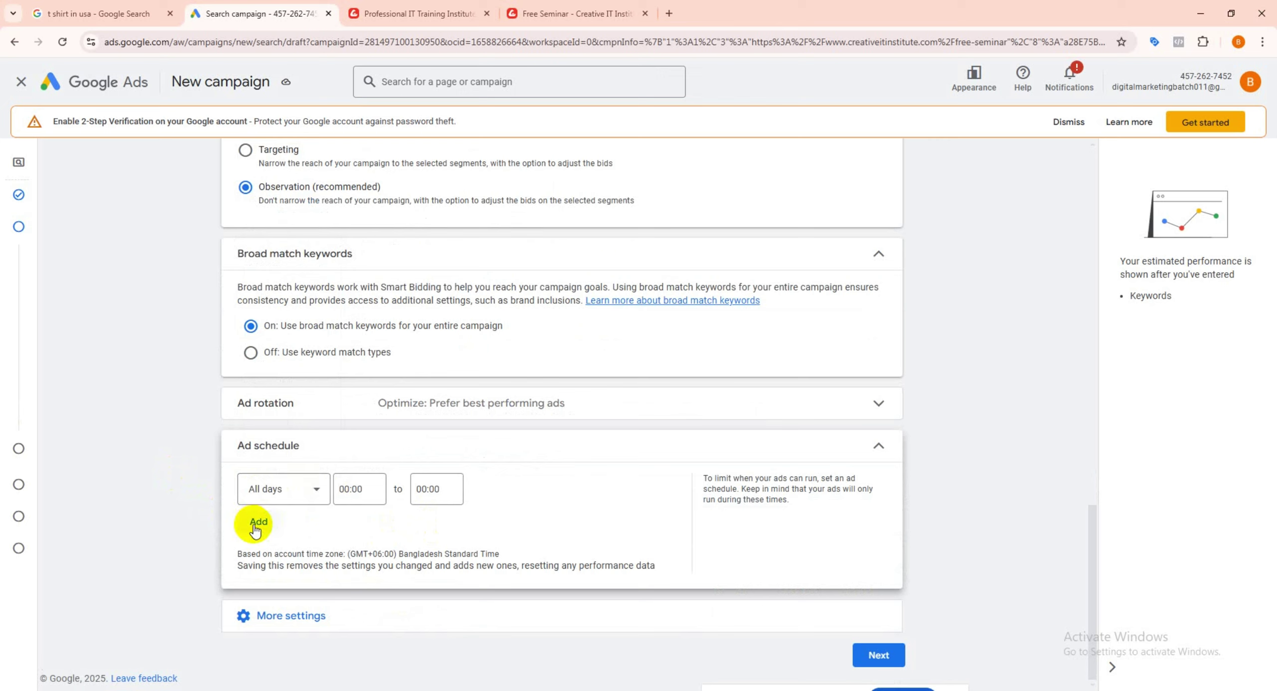
Step: Try adding a second time row to the ad schedule and remove it again
click(254, 490)
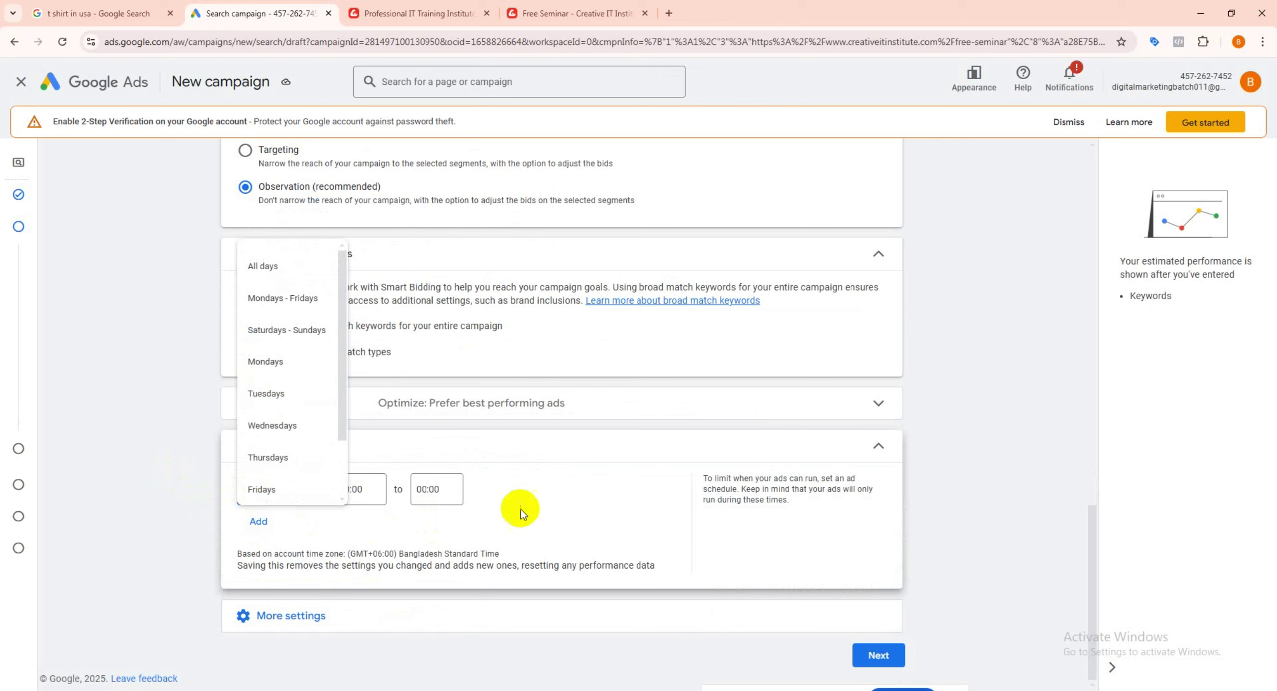
click(256, 525)
click(256, 524)
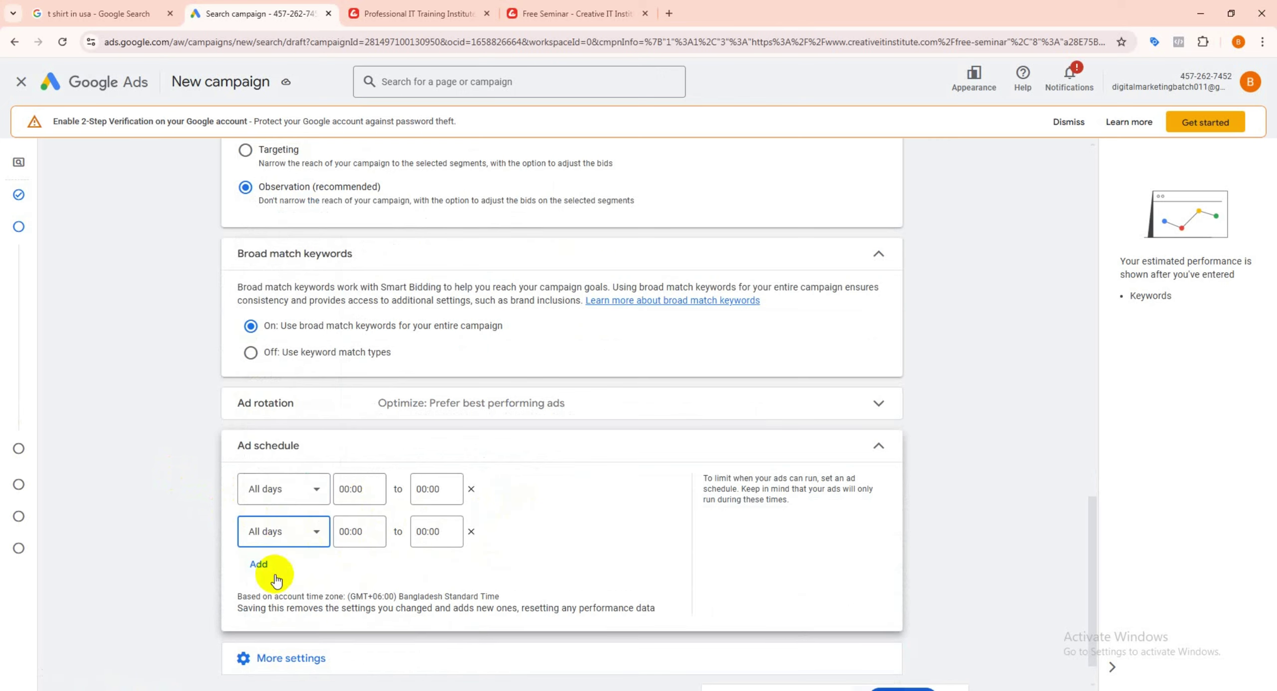
click(459, 531)
click(471, 531)
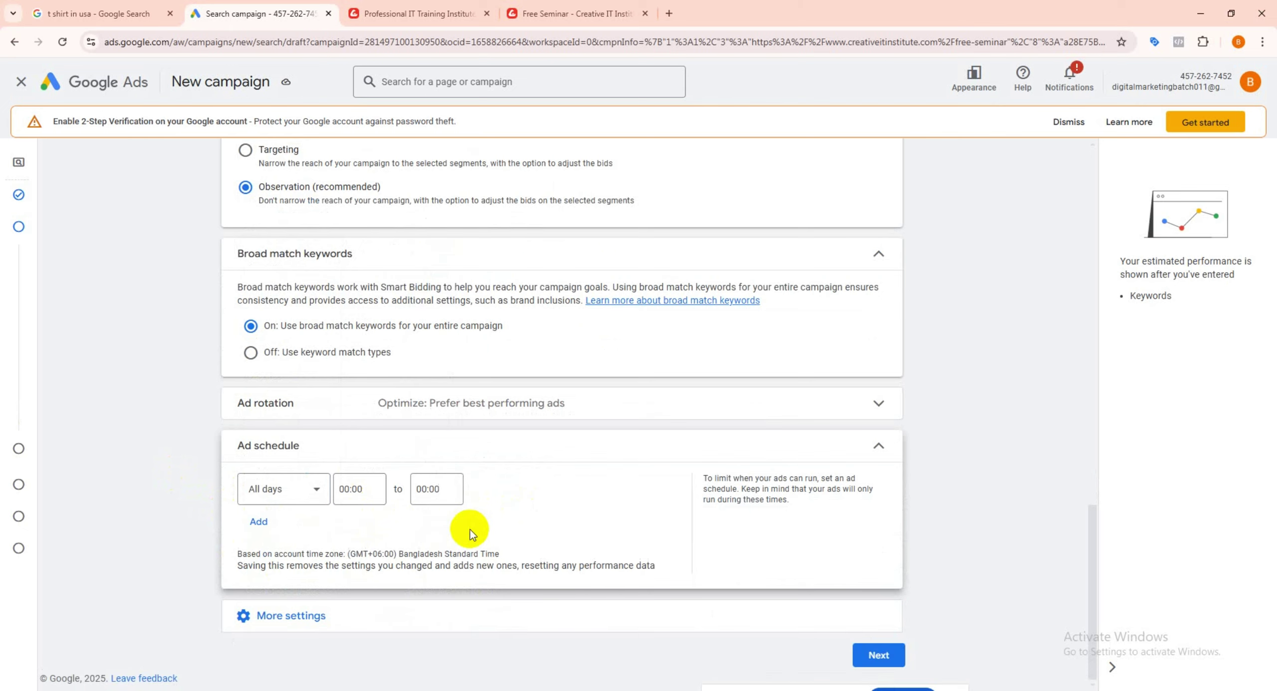
Step: Choose All days as the day option for the ad schedule
click(271, 488)
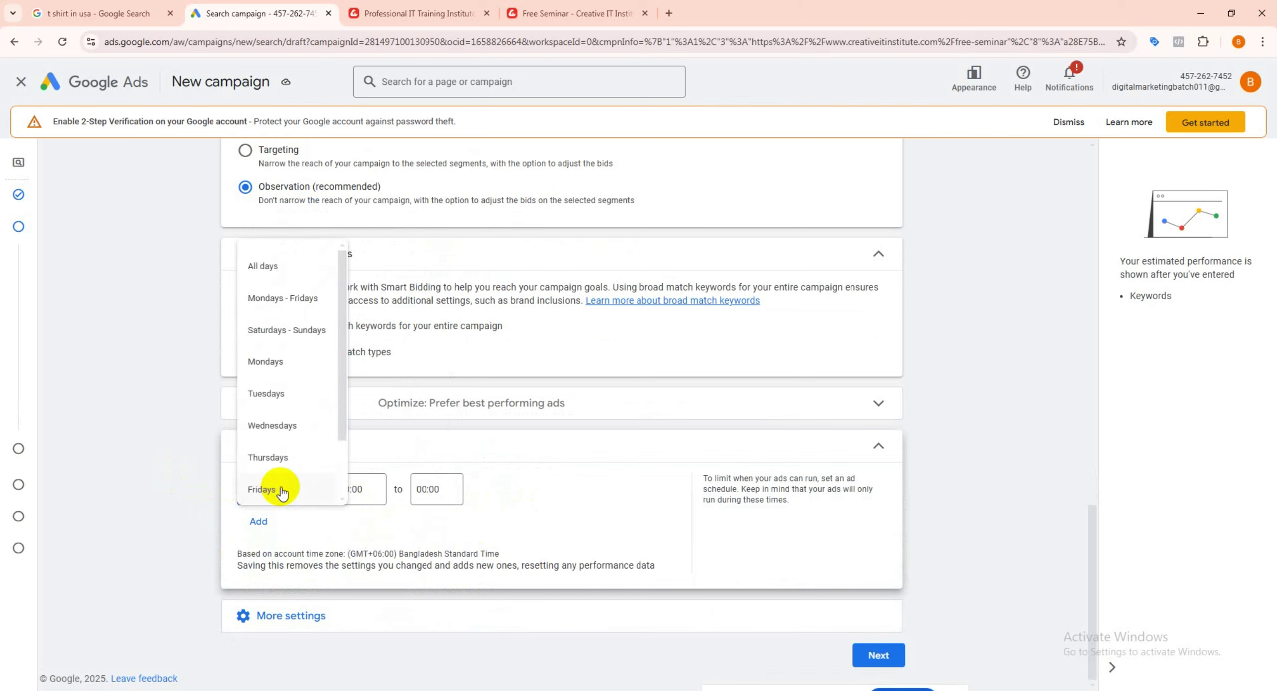
click(279, 266)
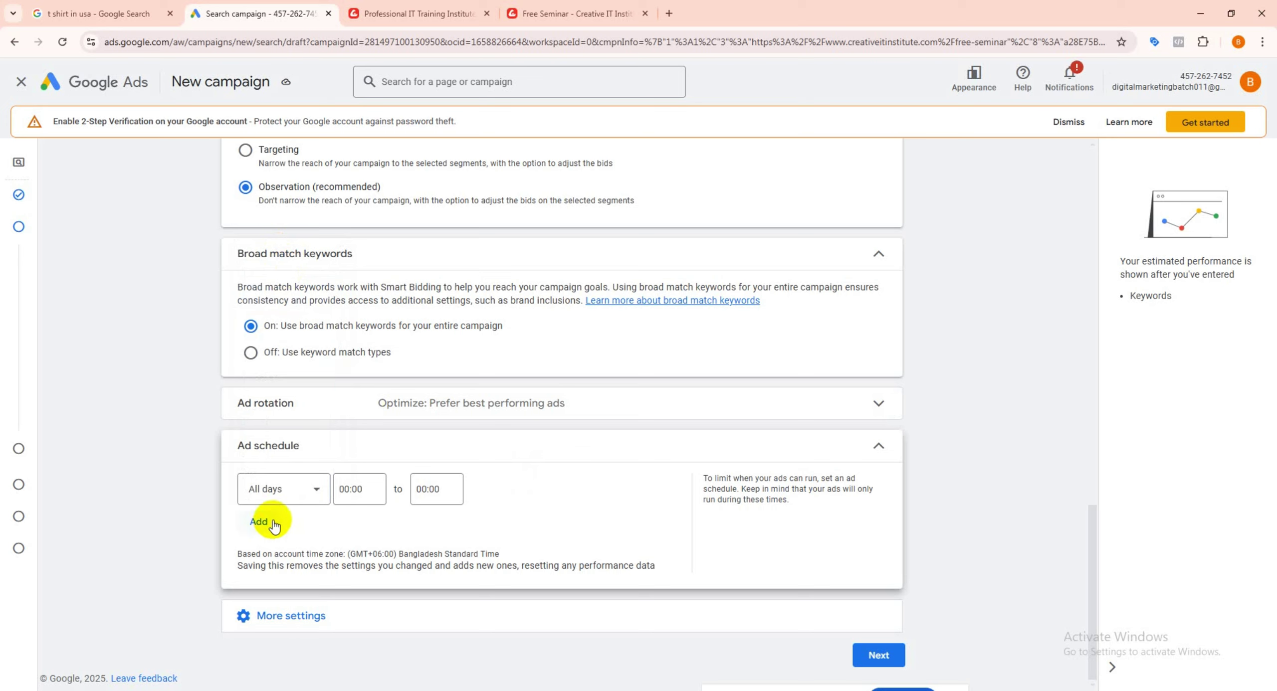
Step: Recheck the ad schedule's day options before collapsing it, and expand the campaign's start and end dates
click(285, 489)
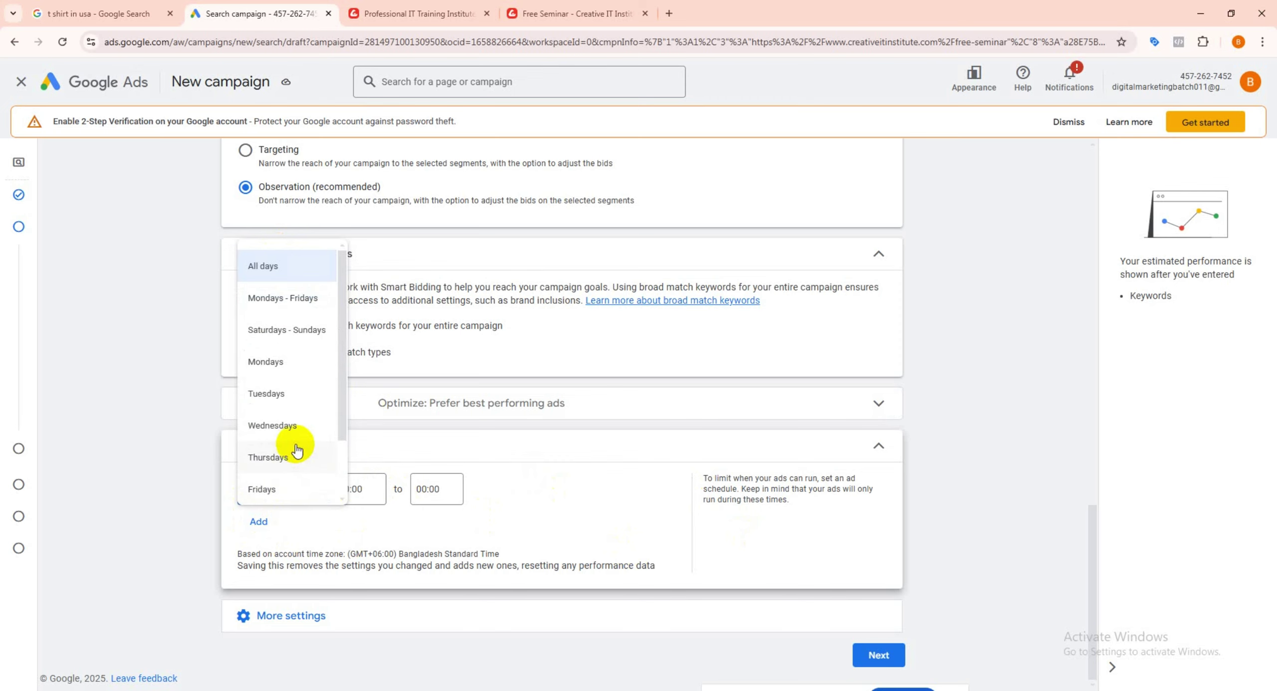
click(419, 447)
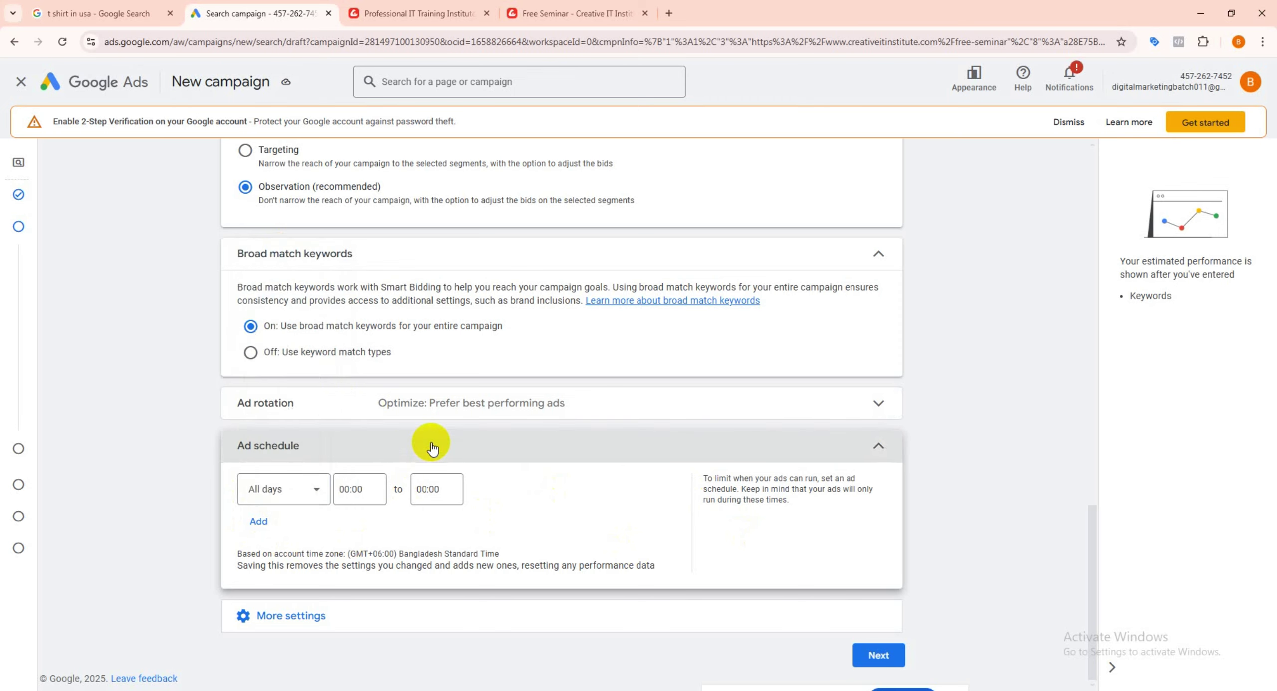
click(427, 444)
click(295, 603)
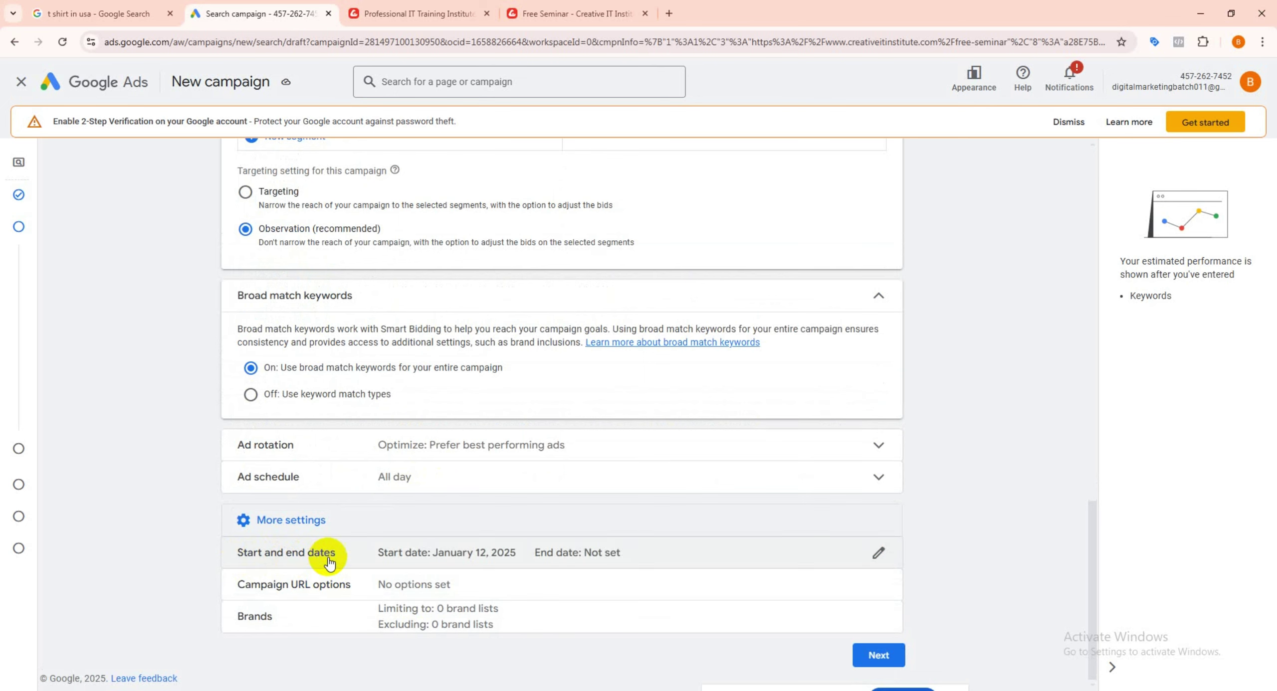
click(344, 559)
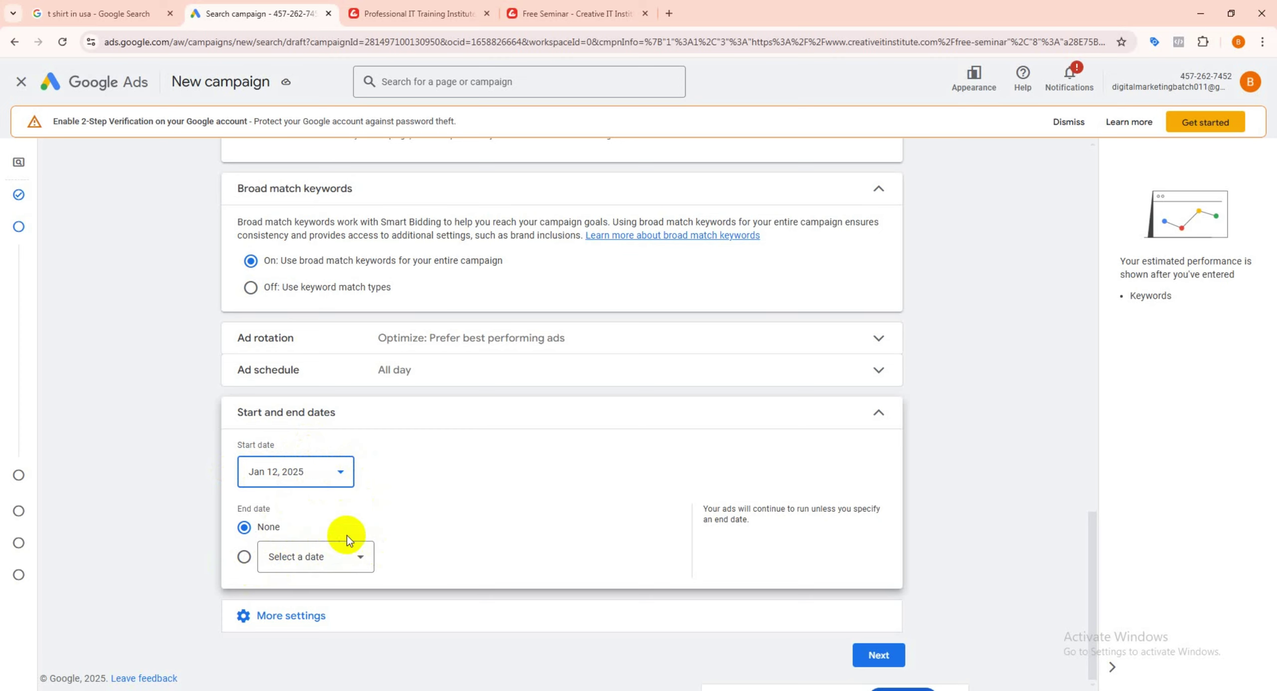
Step: Expand the campaign URL options, look at the tracking template, URL suffix and custom parameter fields, and collapse them again
click(322, 609)
scroll(349, 589, down, 1)
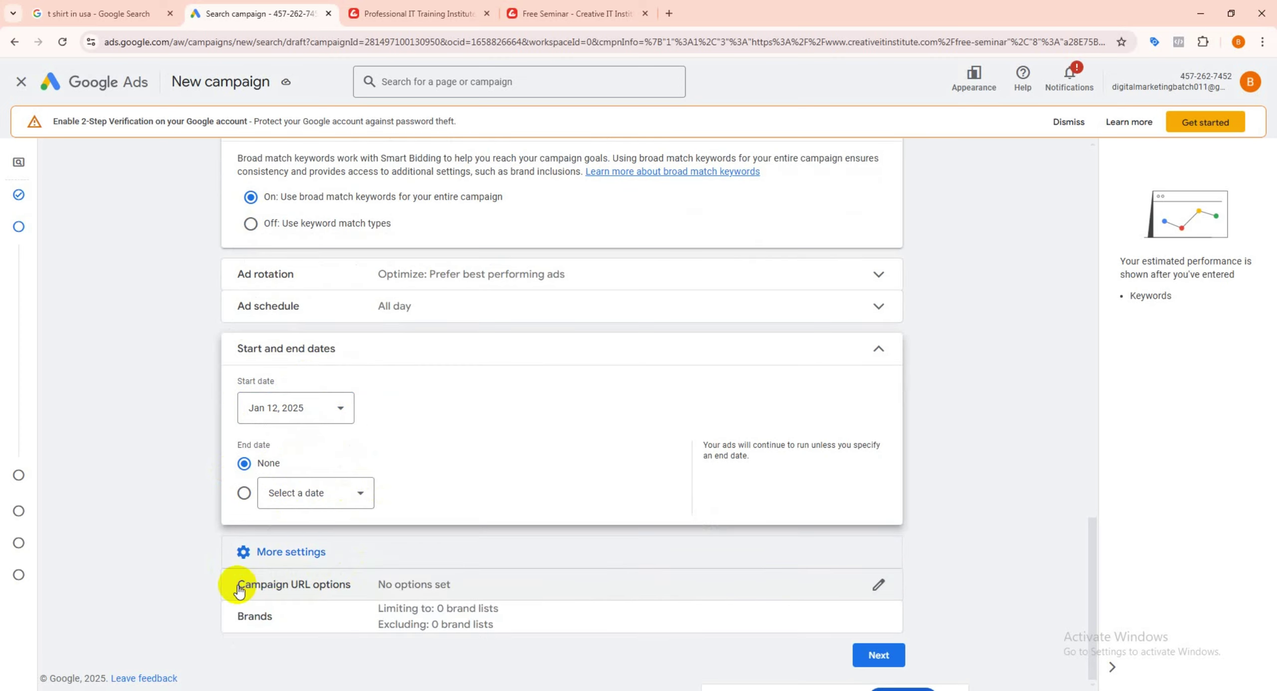
click(330, 589)
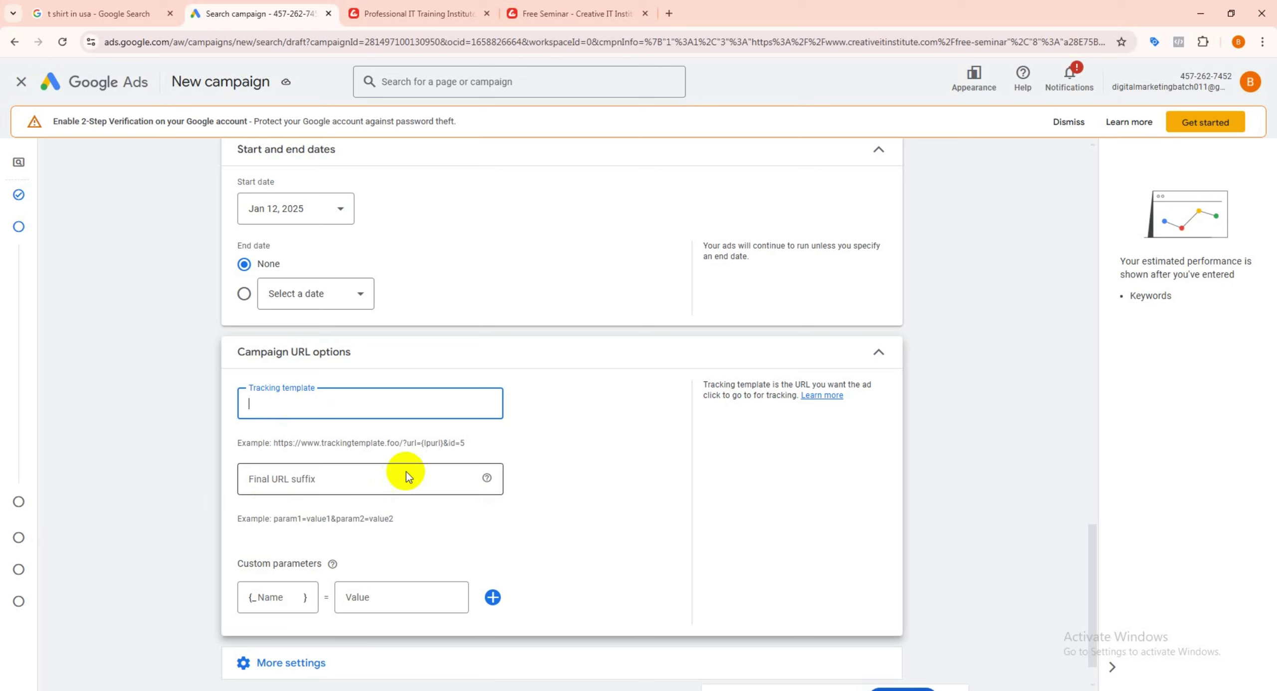
scroll(330, 556, down, 1)
click(287, 614)
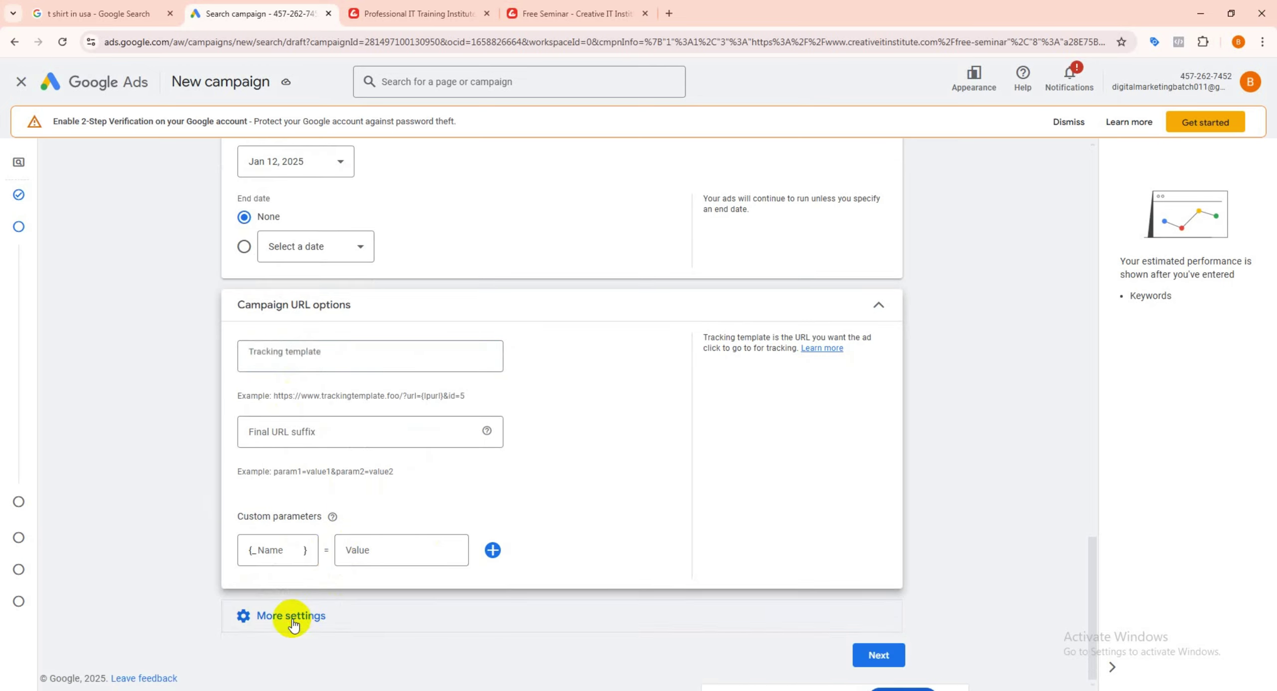
click(875, 304)
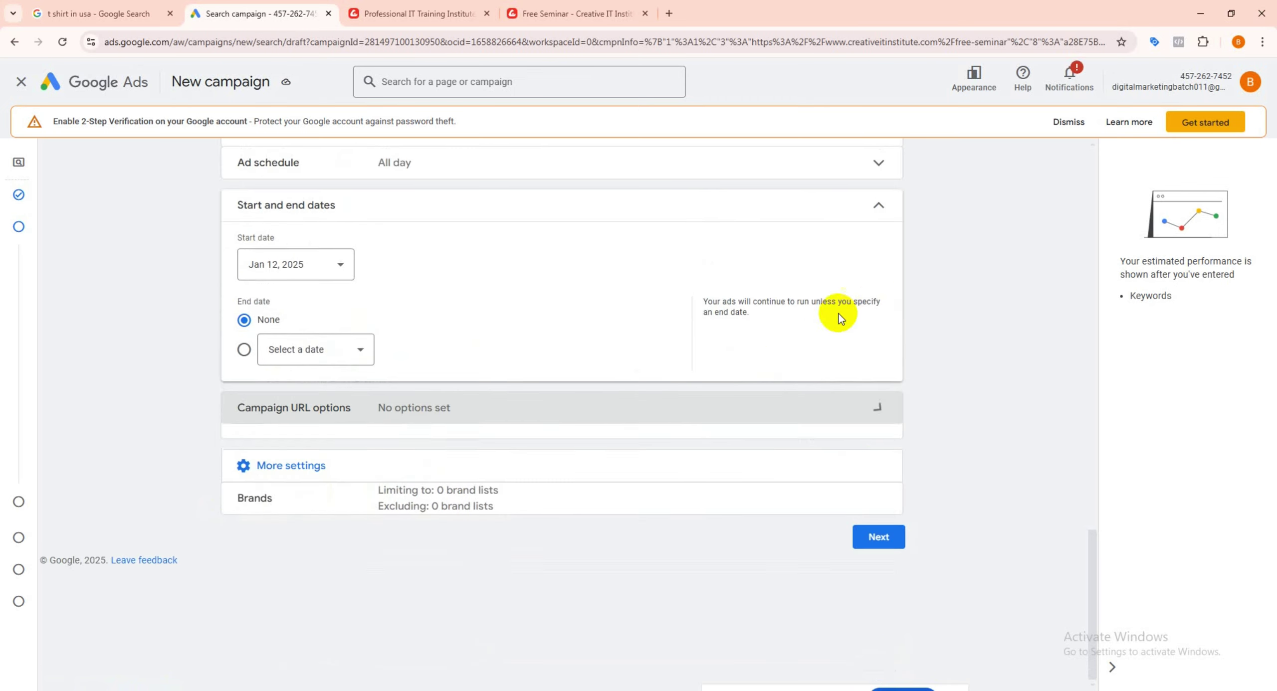
Step: Expand the campaign's Brands settings and look at the available brand inclusion lists
click(283, 499)
scroll(414, 521, down, 3)
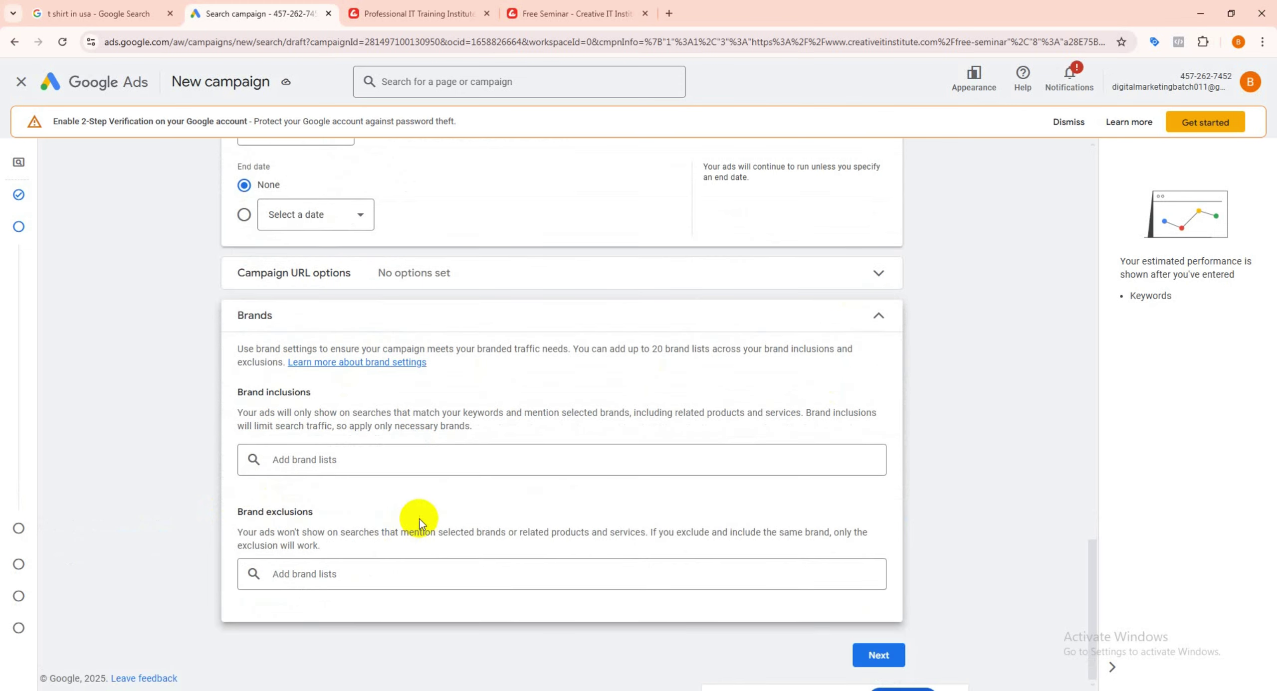
click(322, 460)
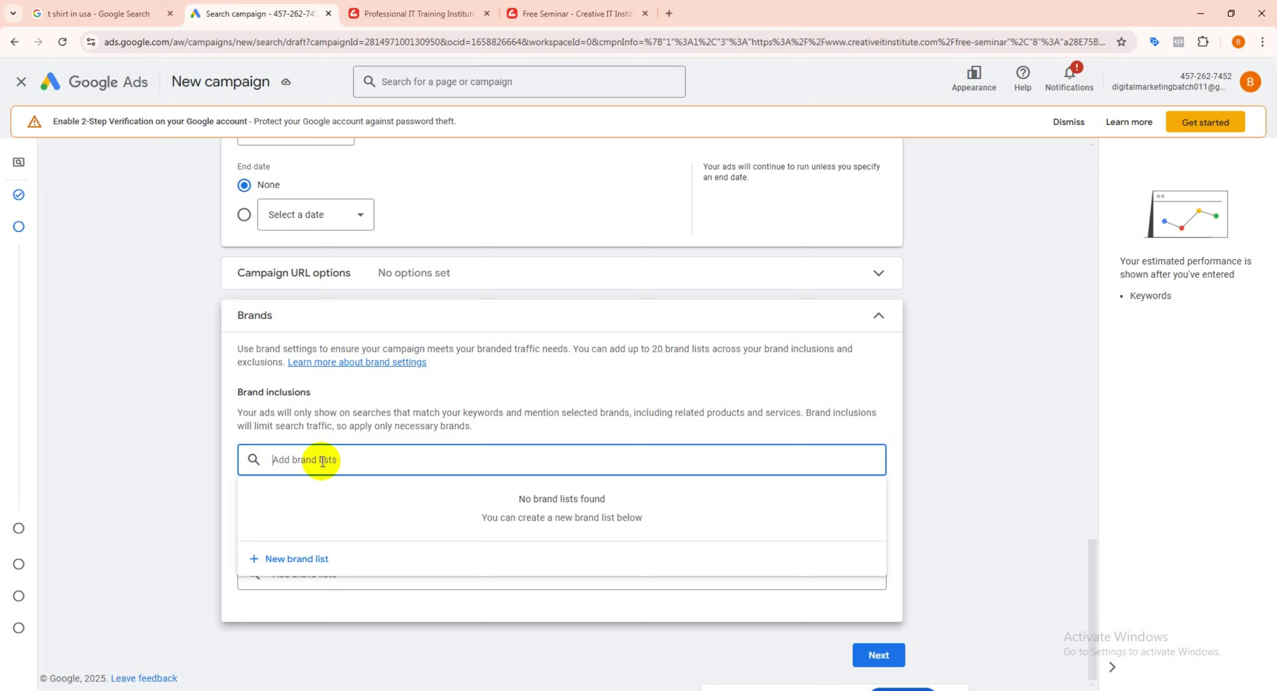
click(287, 401)
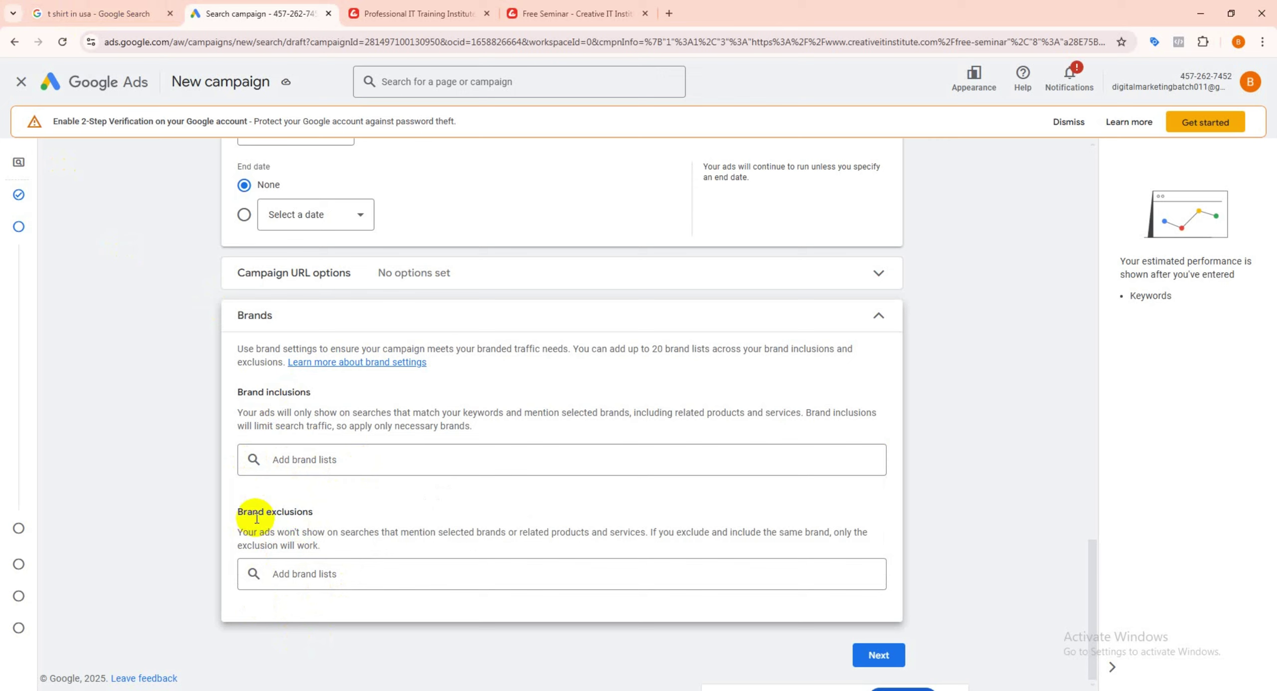
Step: Search the brand exclusion lists for "daraz bd", "daraz.com" and "daraz.com.bd"
click(303, 576)
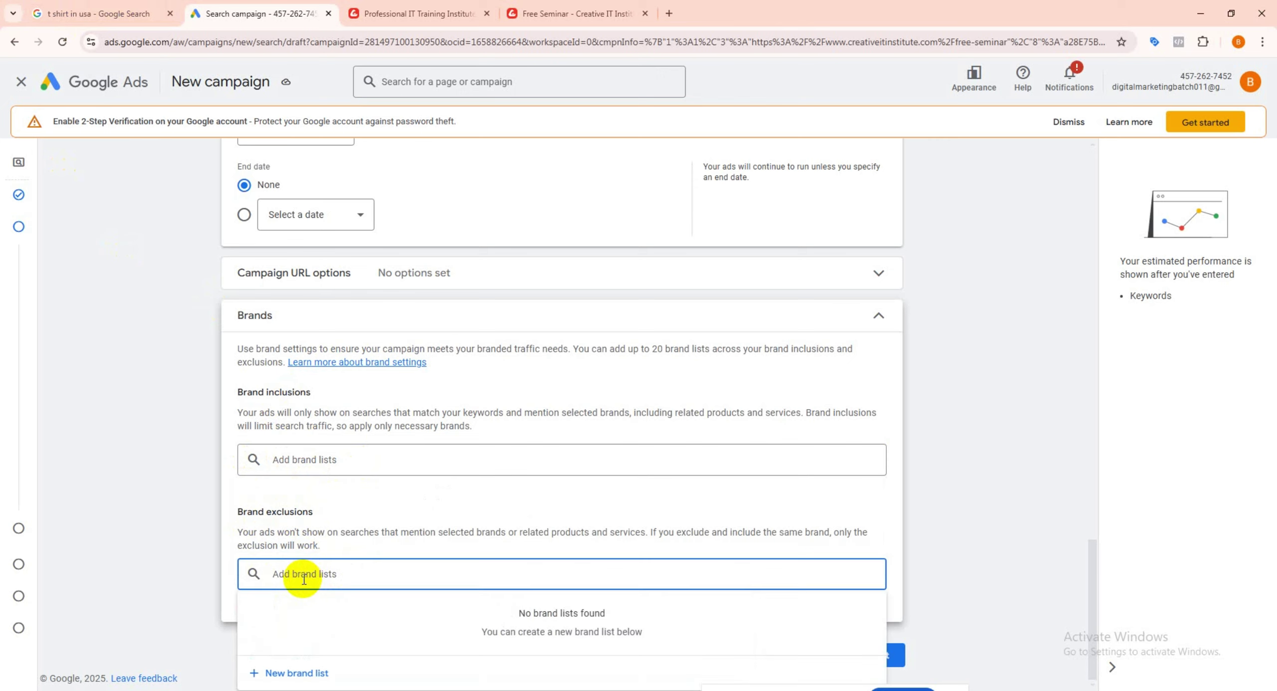
text(da)
text(raz bd)
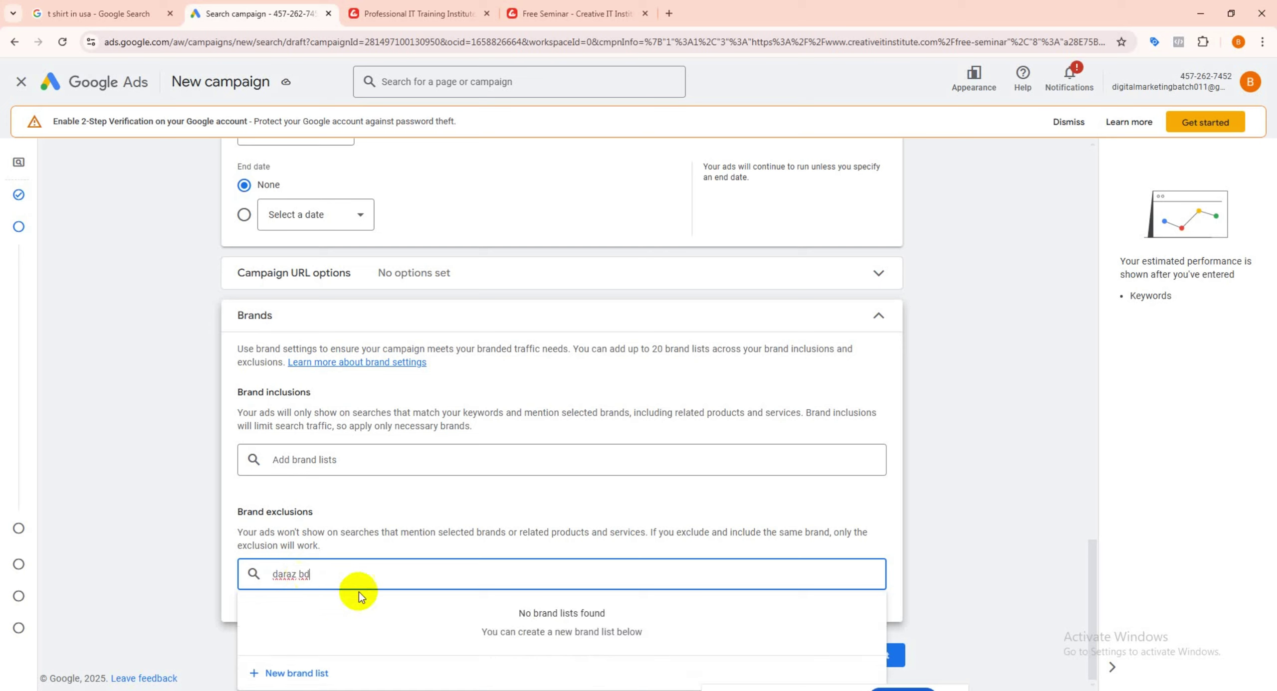
key(BackSpace)
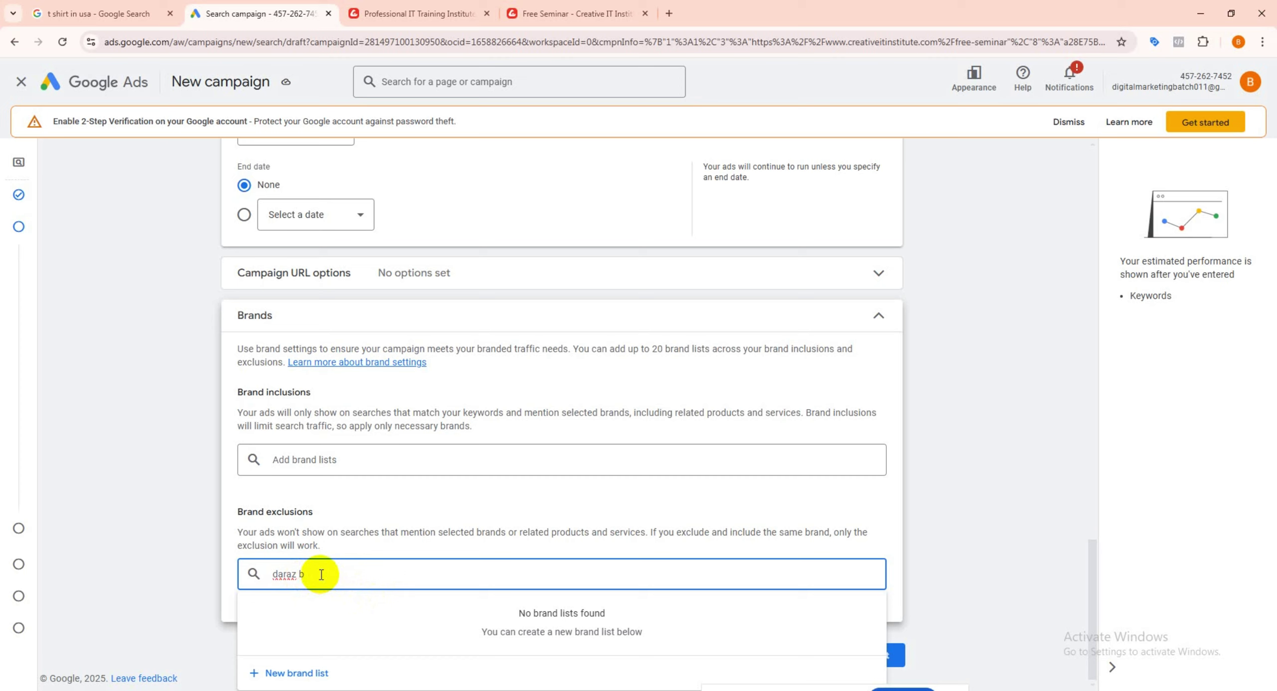
key(BackSpace)
key(BackSpace)
text(bd)
key(BackSpace)
key(BackSpace)
text(.com)
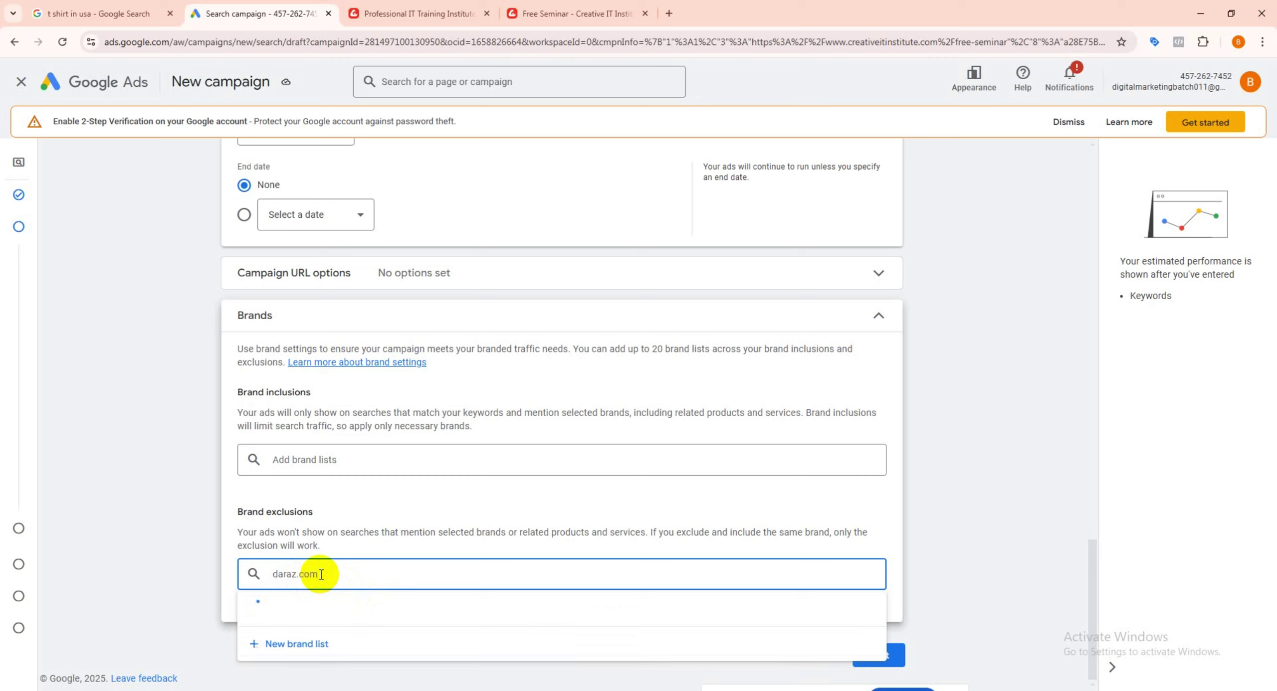
text(.bd)
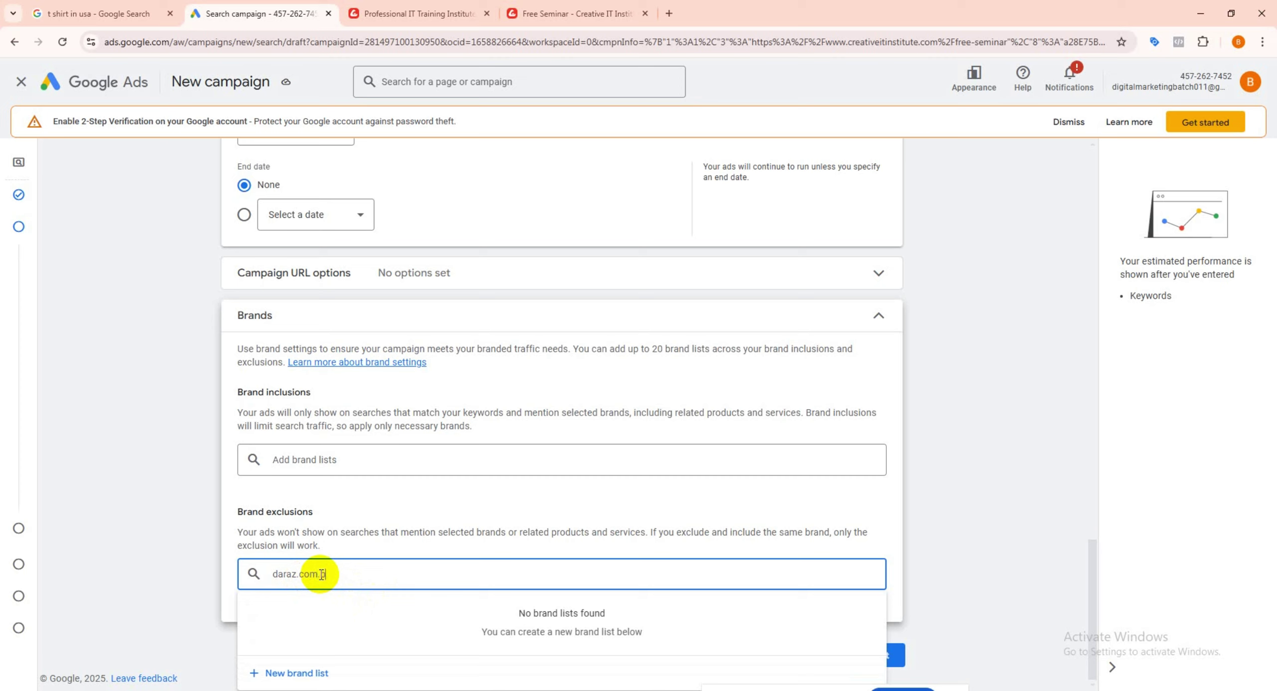
Step: Search the brand exclusion lists for "amazan" instead and clear the search text
key(BackSpace)
key(BackSpace)
key(BackSpace)
key(BackSpace)
key(BackSpace)
key(BackSpace)
key(BackSpace)
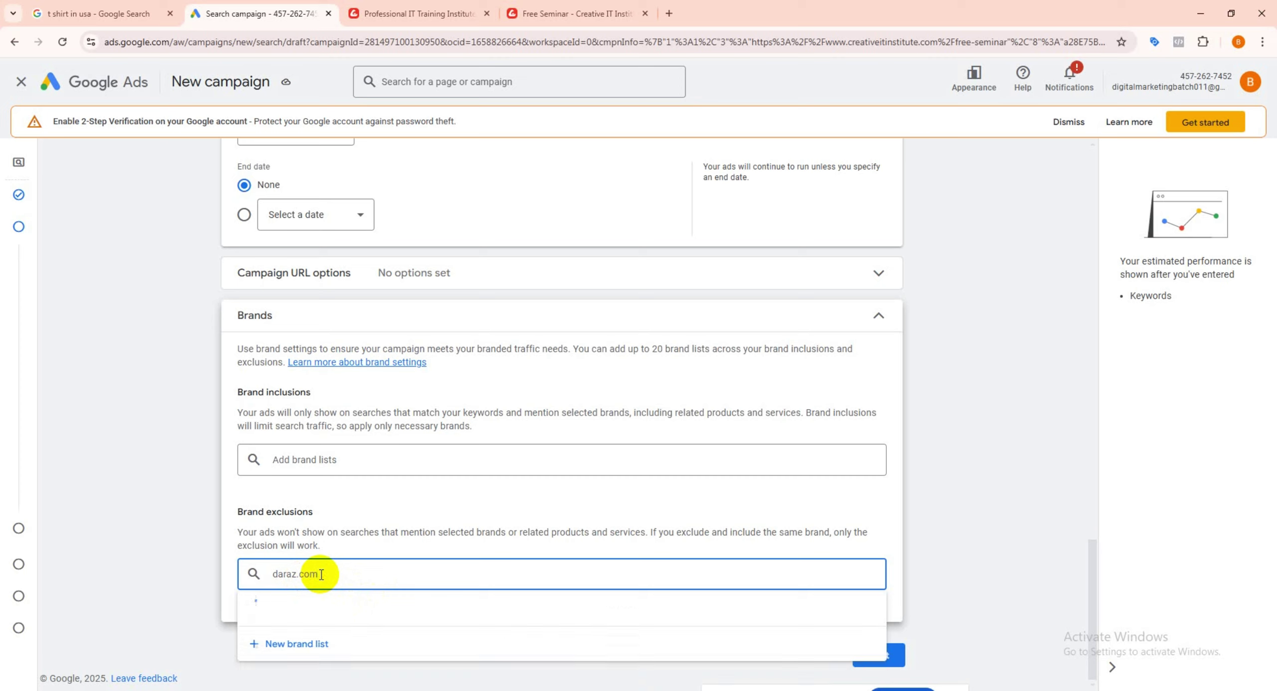
key(BackSpace)
key(BackSpace)
key(BackSpace)
key(BackSpace)
key(BackSpace)
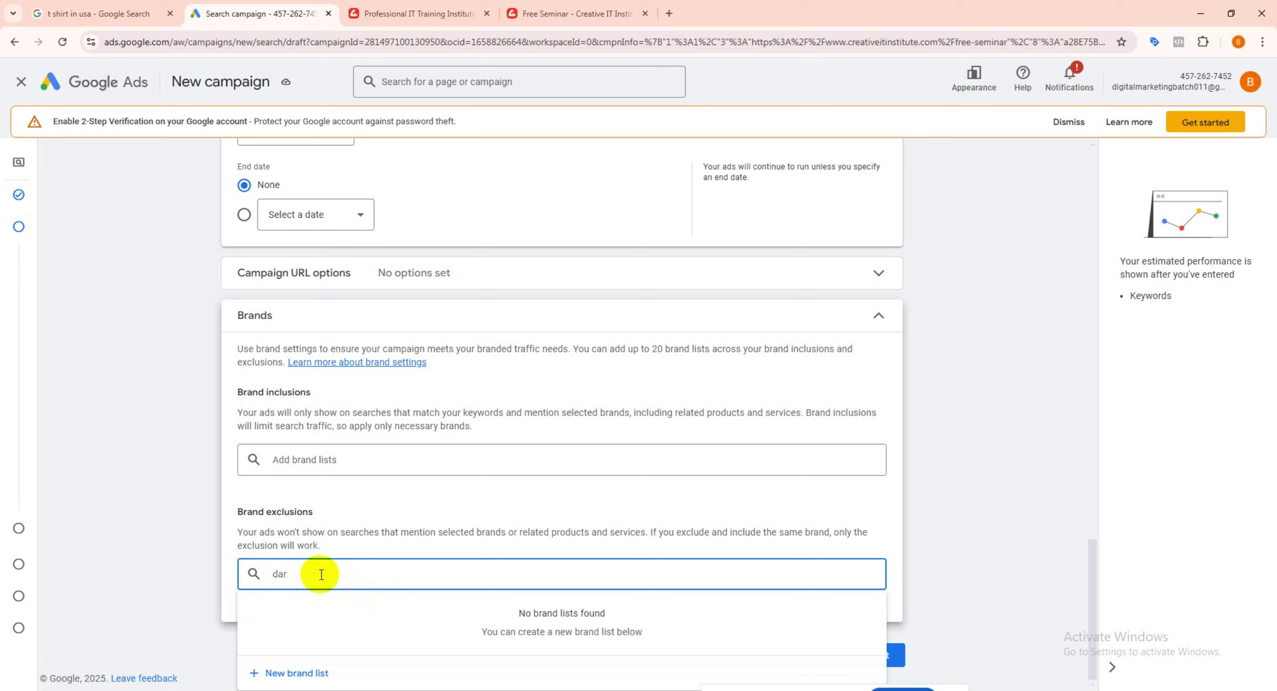
text(amazan)
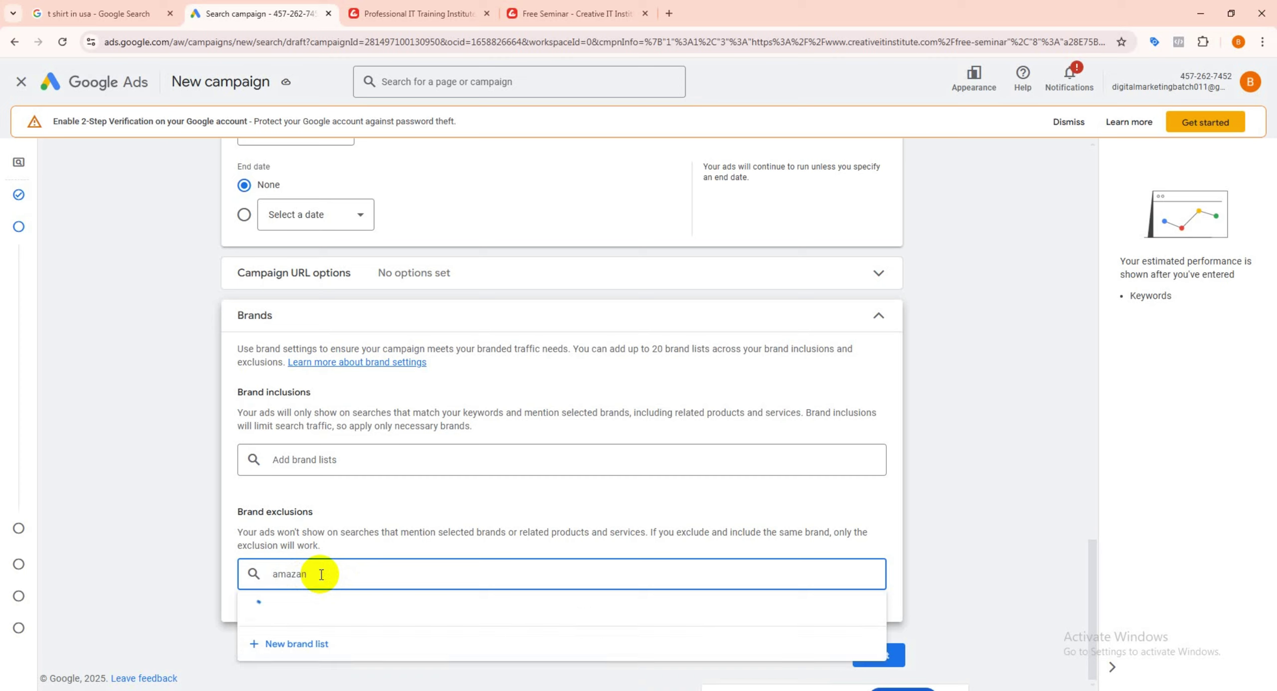
key(BackSpace)
key(BackSpace)
key(BackSpace)
key(BackSpace)
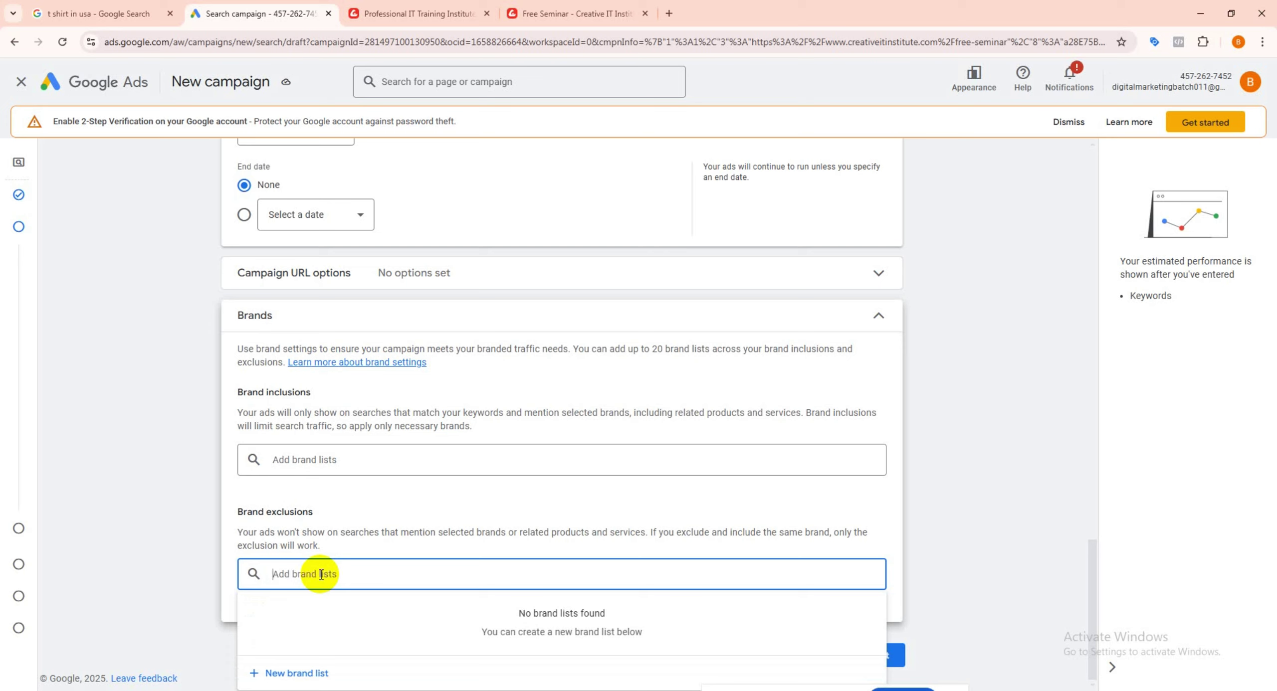
Step: Search the brand inclusion lists for "daraz", look at the form for a new brand list and close it
click(331, 467)
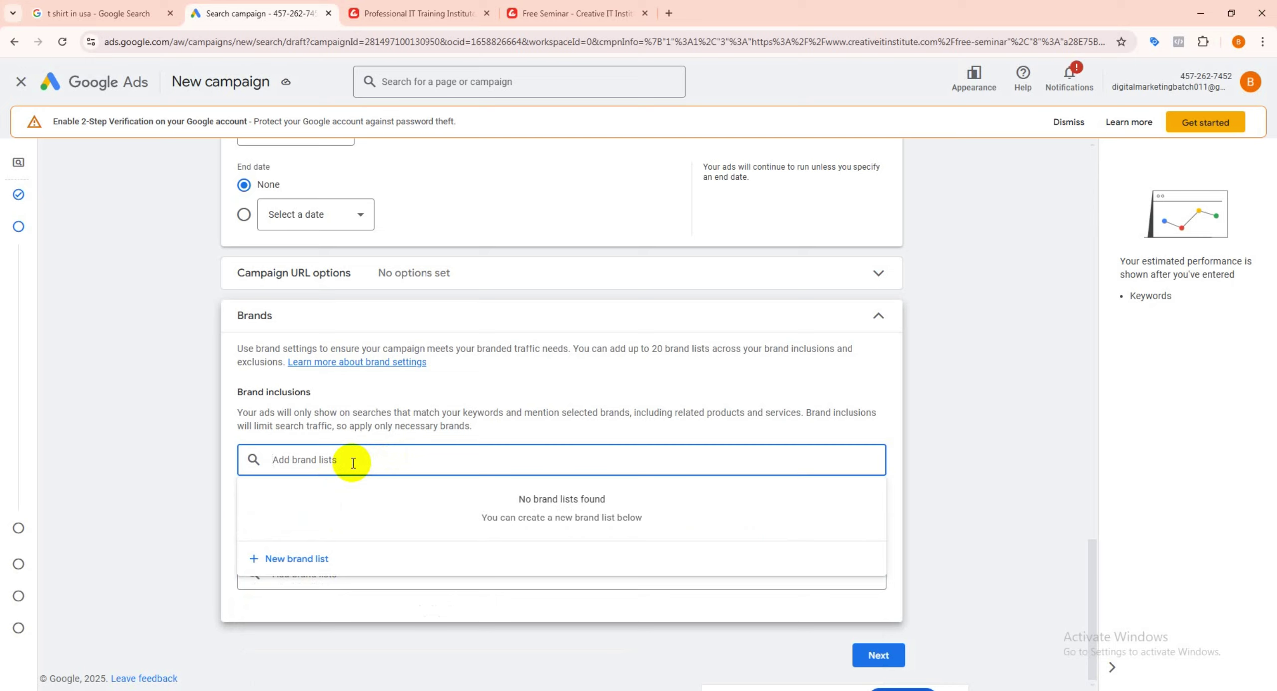
text(daraz)
click(288, 559)
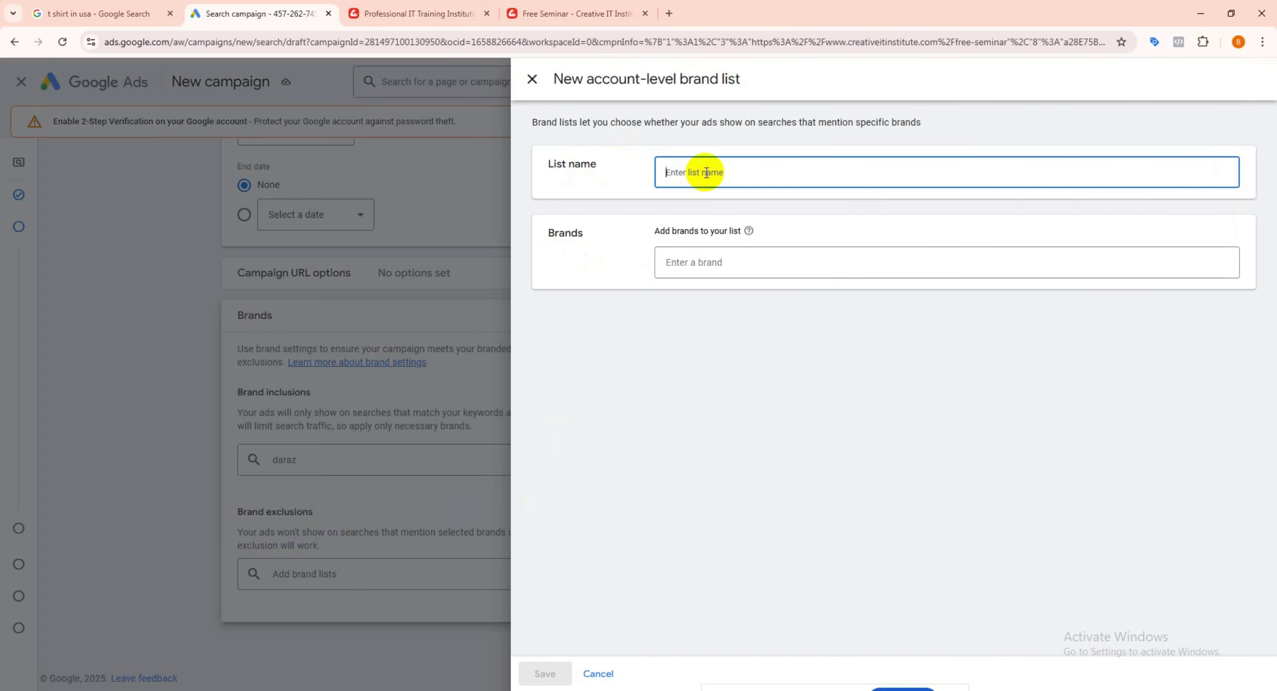
click(532, 79)
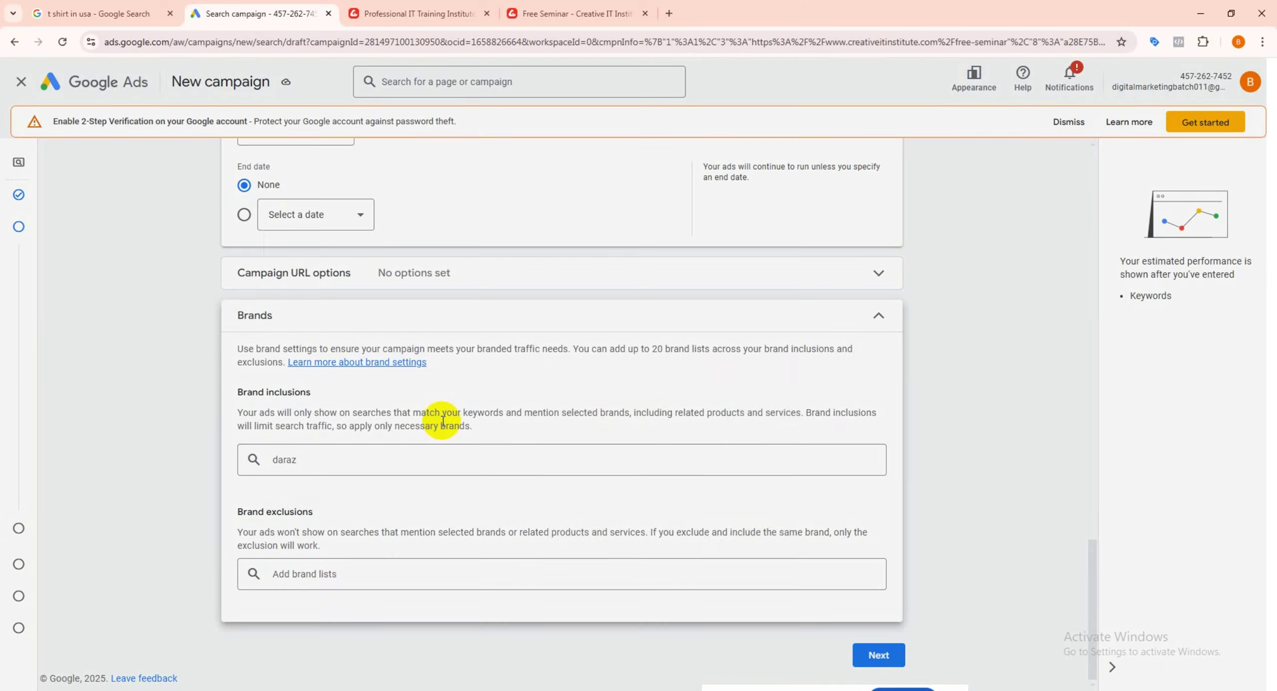
Step: Look at the brand exclusion lists again and continue to the campaign's keyword and asset generation
click(345, 571)
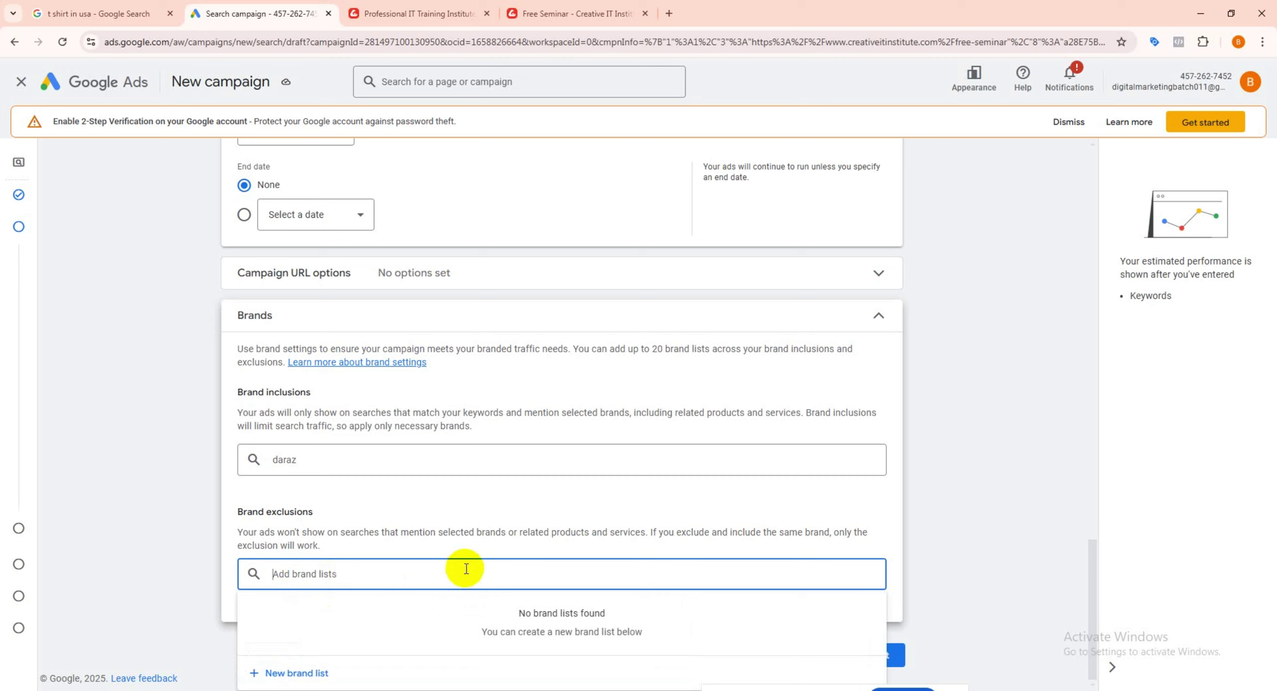
click(256, 524)
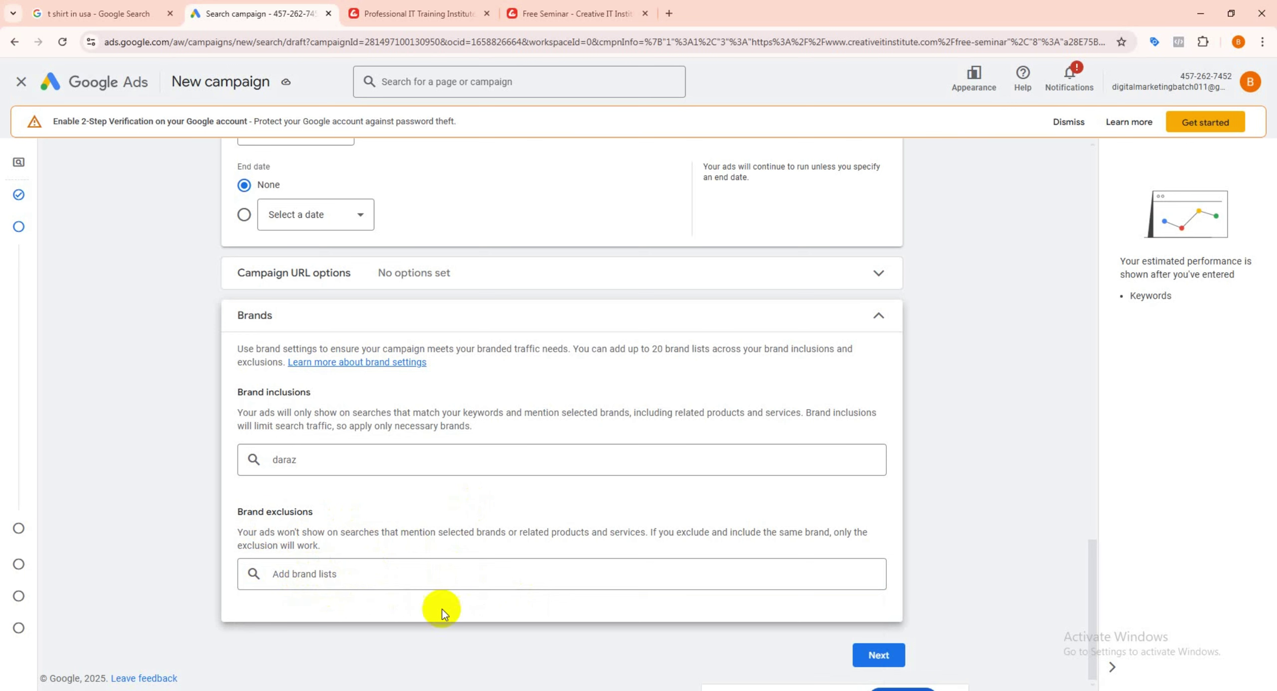
click(881, 653)
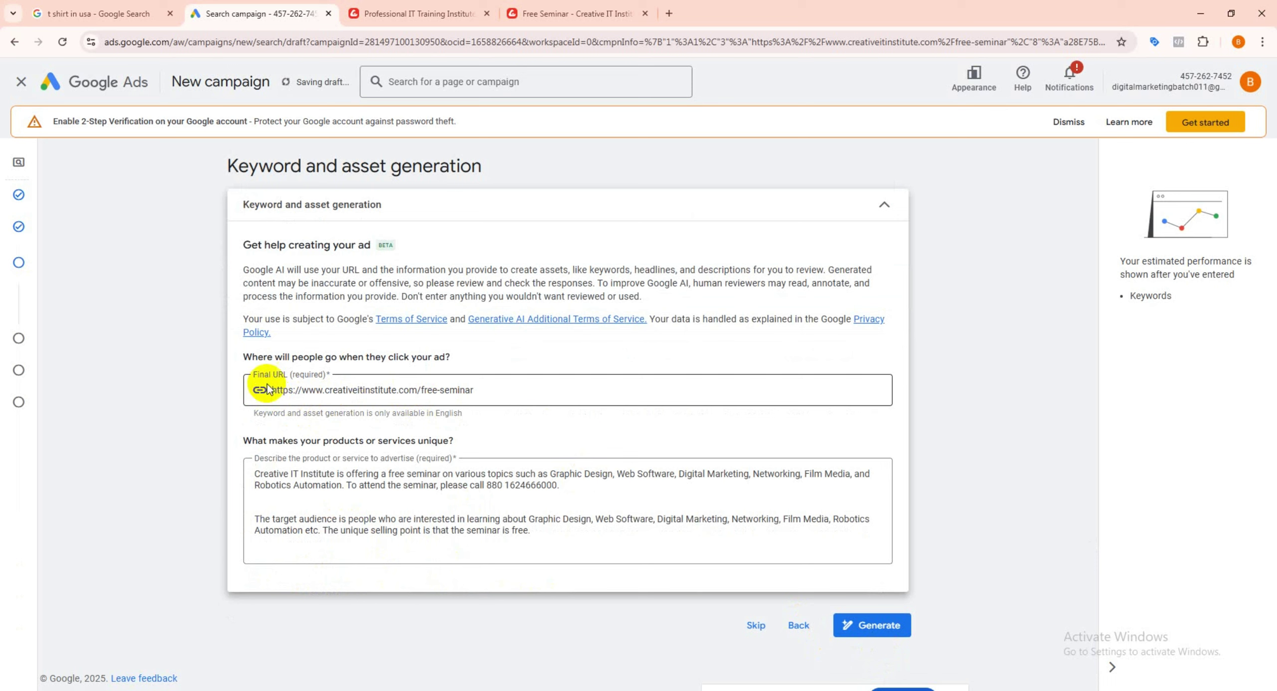
Step: Compare the ad's final URL with the addresses of the open institute homepage and Free Seminar page
click(489, 385)
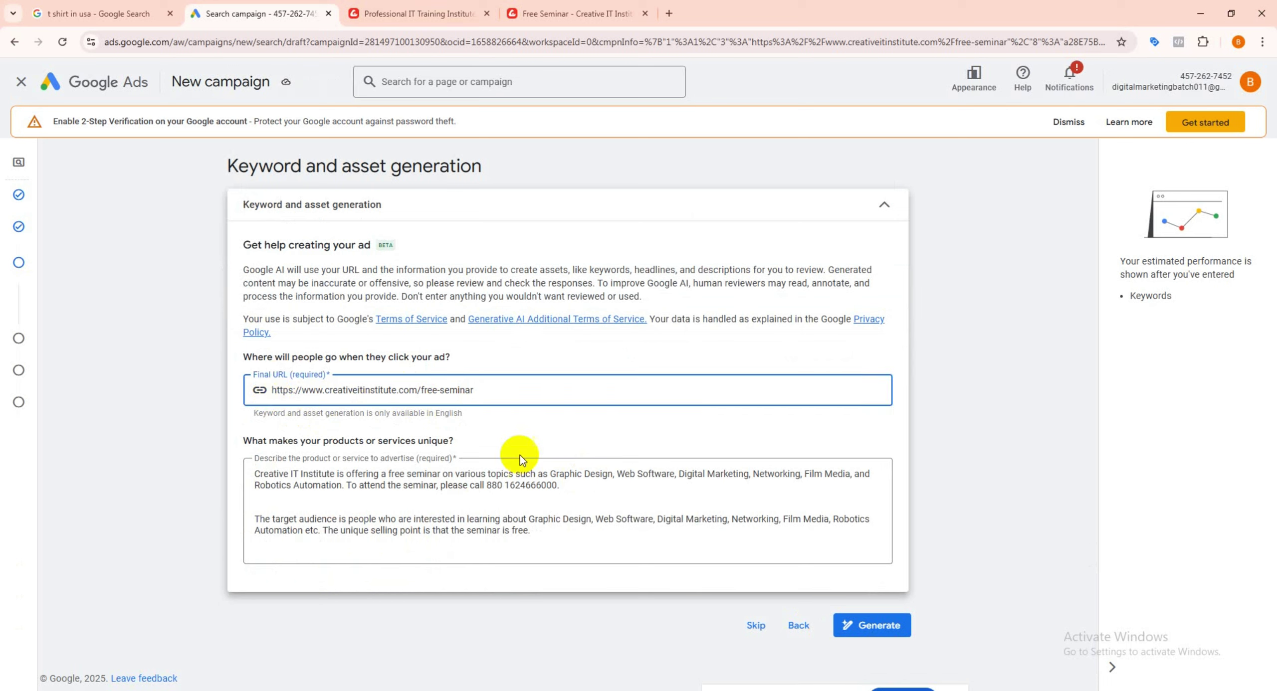
click(400, 13)
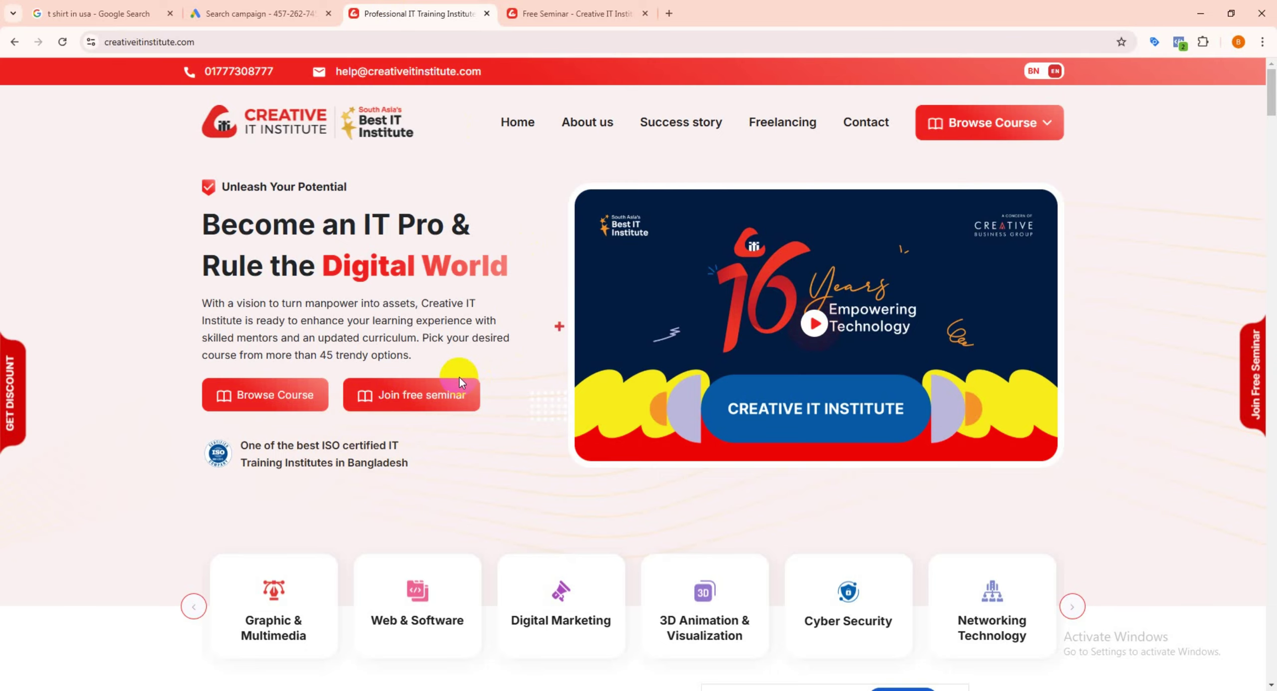
click(549, 14)
click(349, 49)
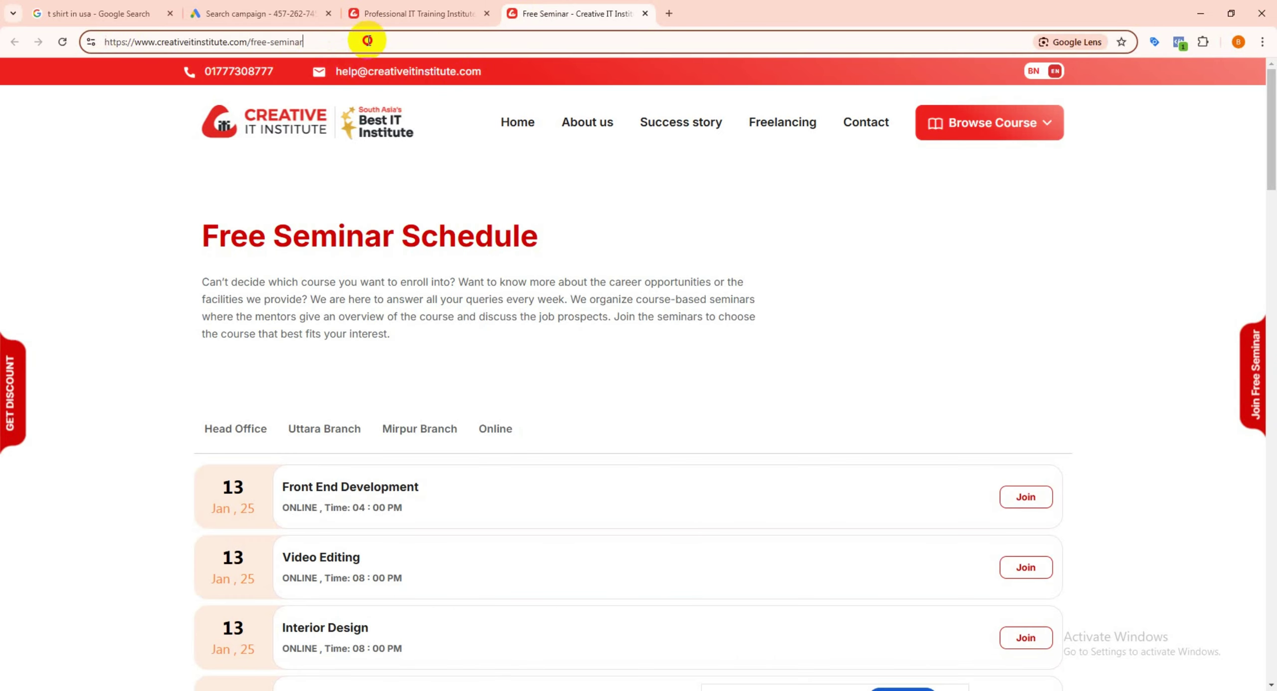
click(246, 7)
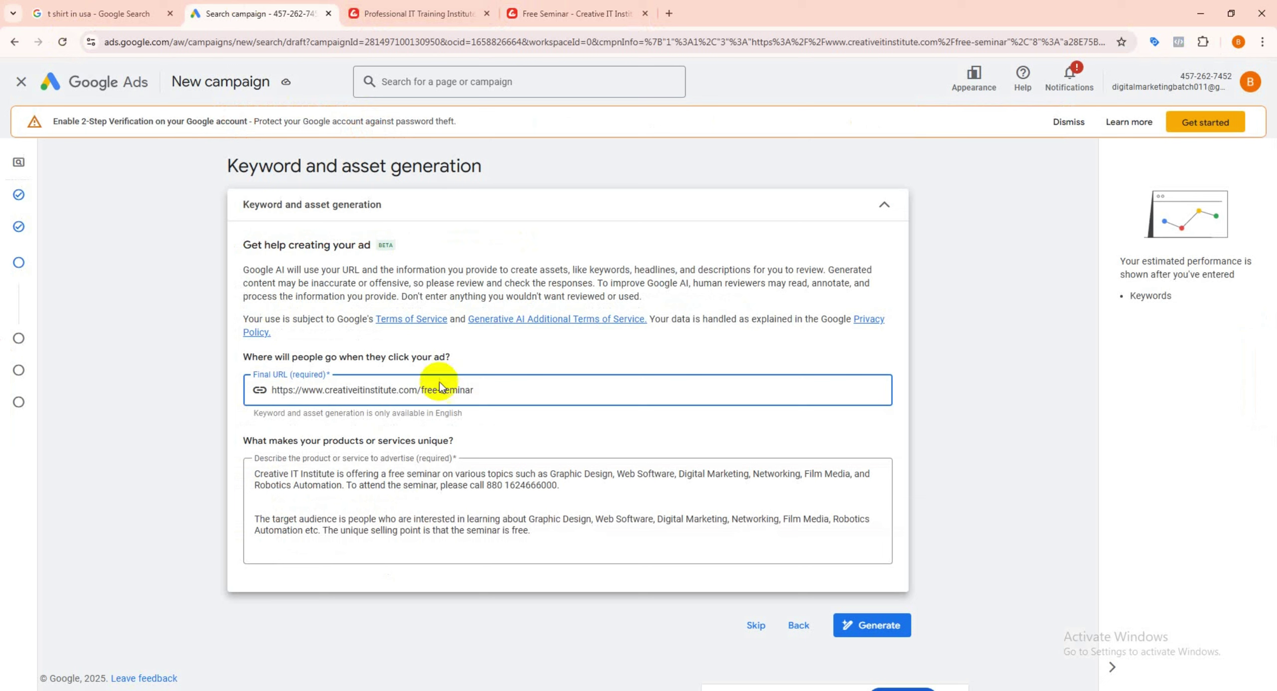
drag(474, 390, 215, 400)
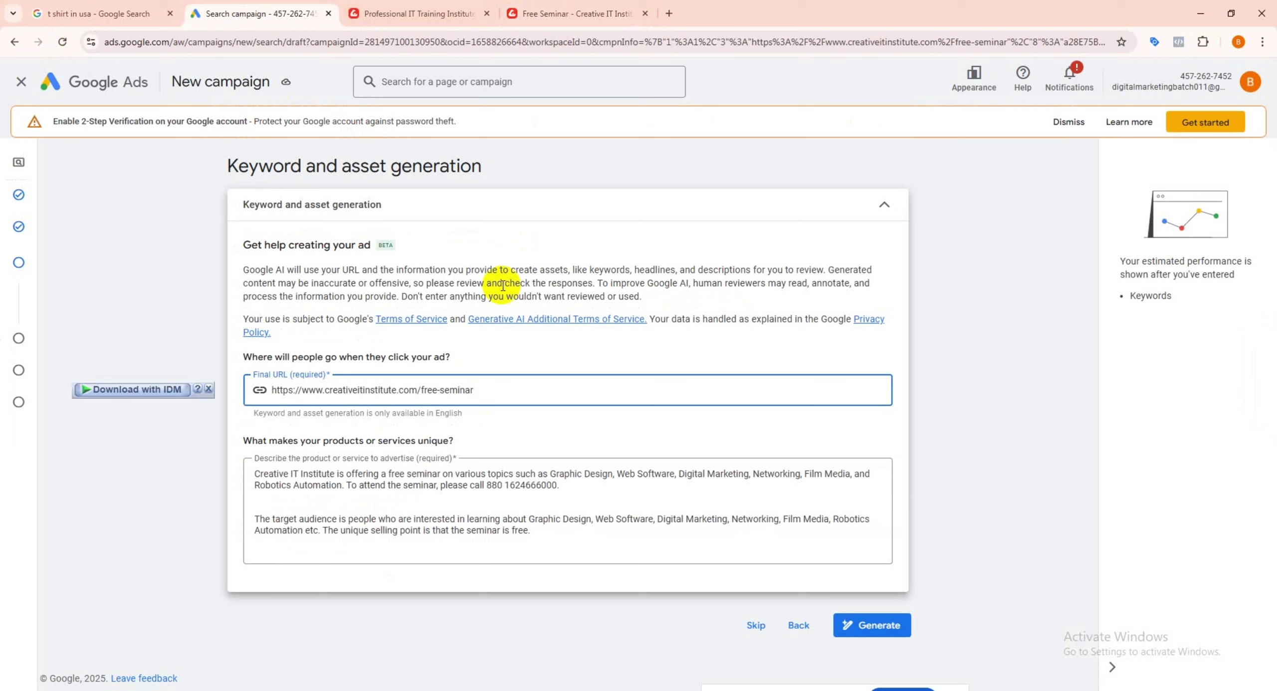
click(425, 14)
click(230, 41)
key(ctrl+c)
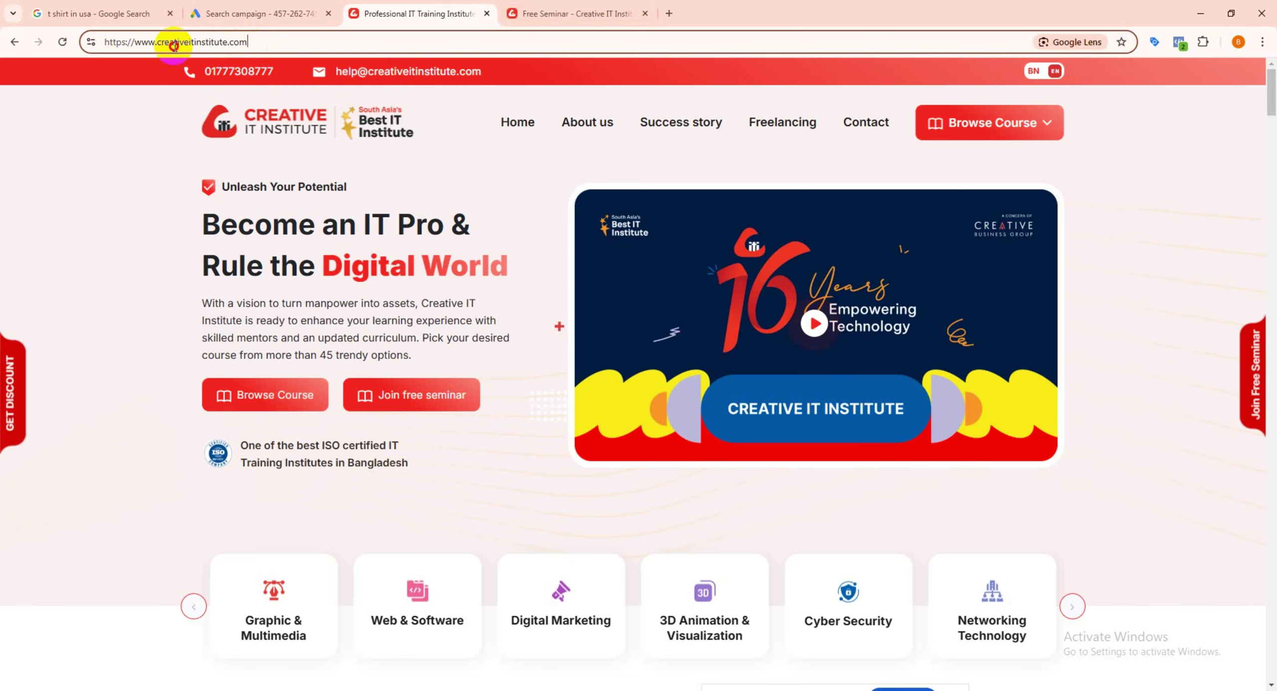
key(ctrl+shift+Tab)
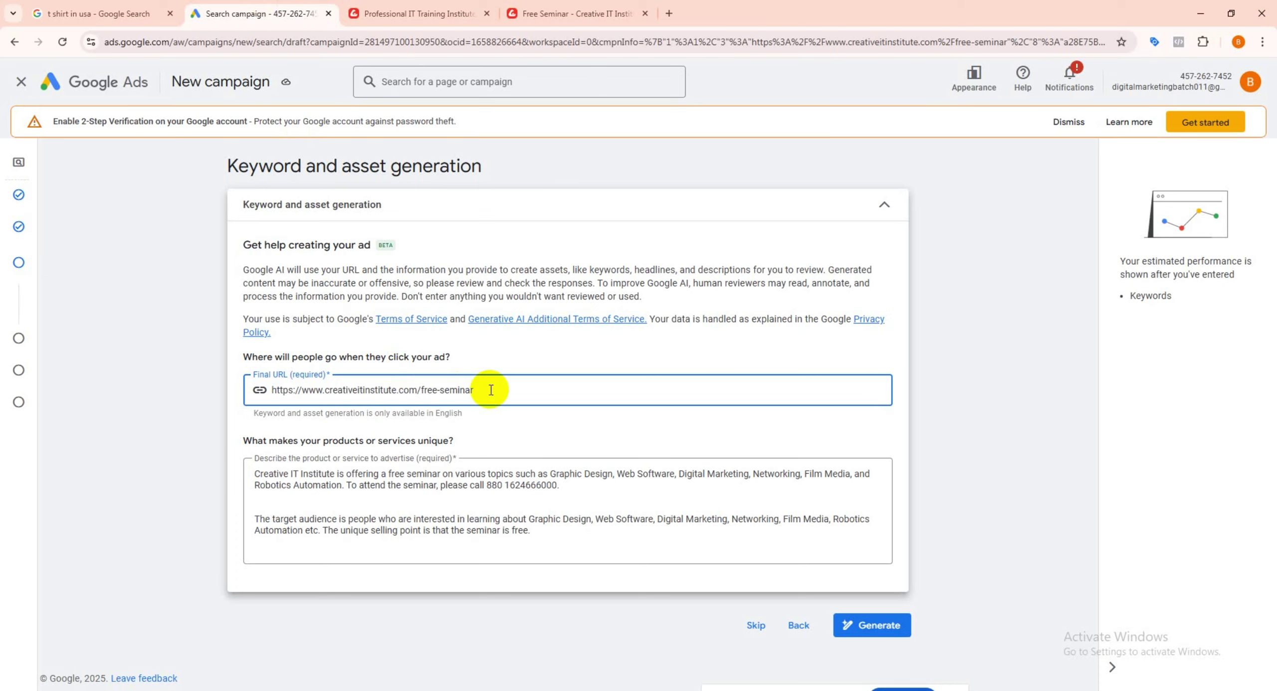
drag(494, 390, 148, 422)
key(ctrl+v)
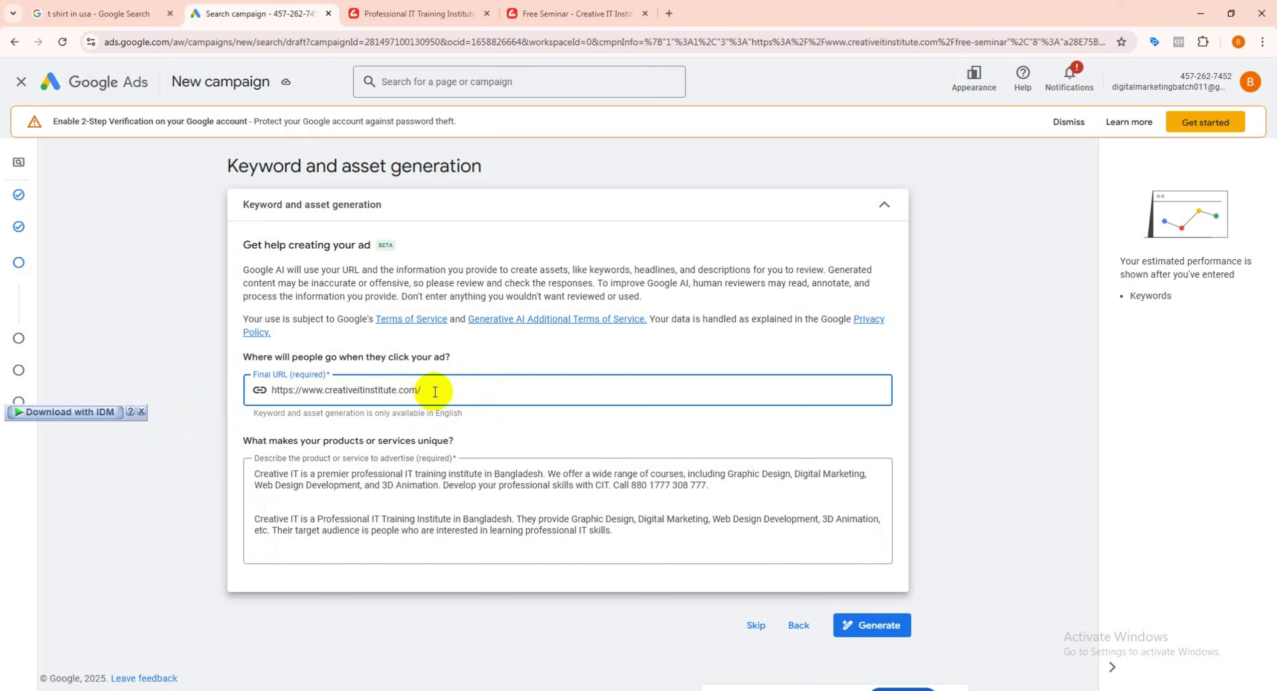
click(574, 13)
click(357, 44)
key(ctrl+c)
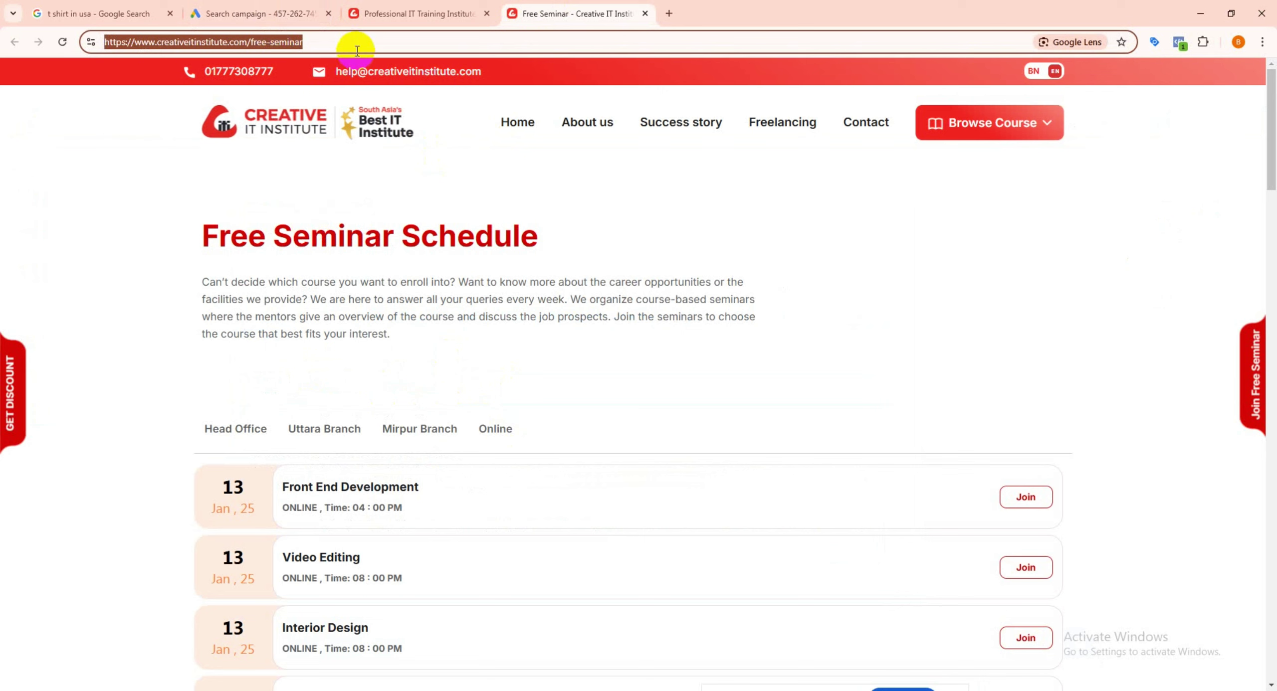
click(260, 13)
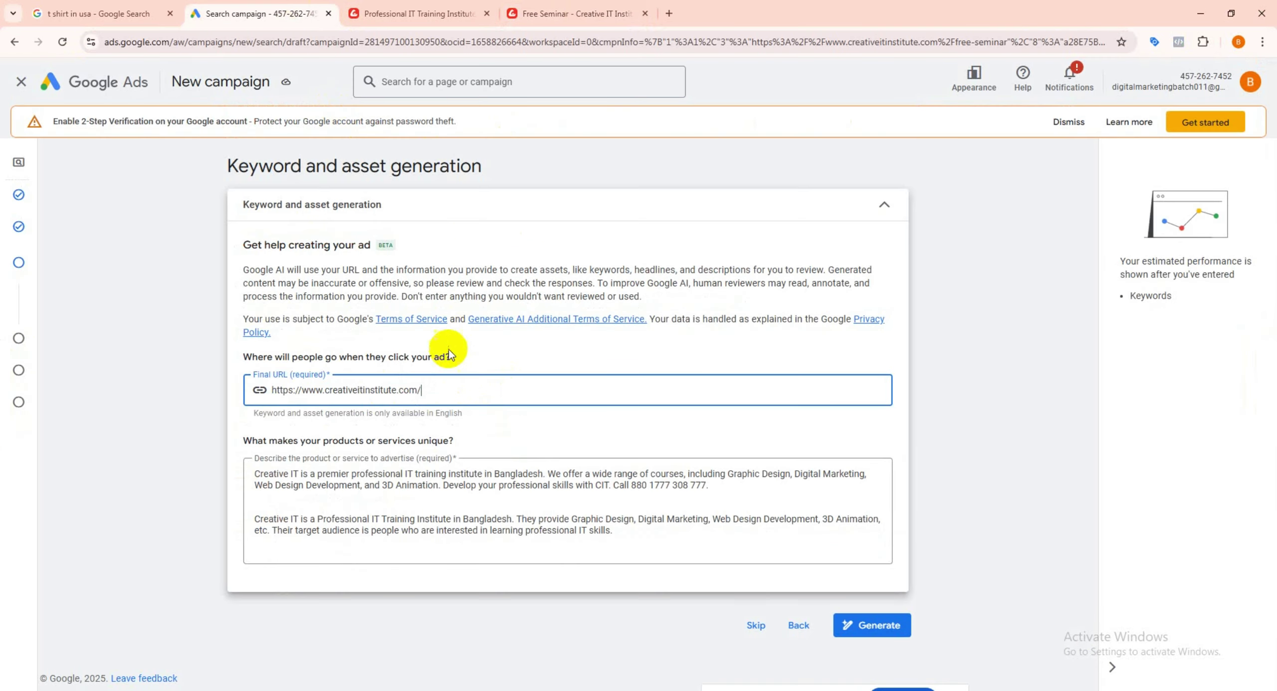
triple_click(336, 390)
key(ctrl+v)
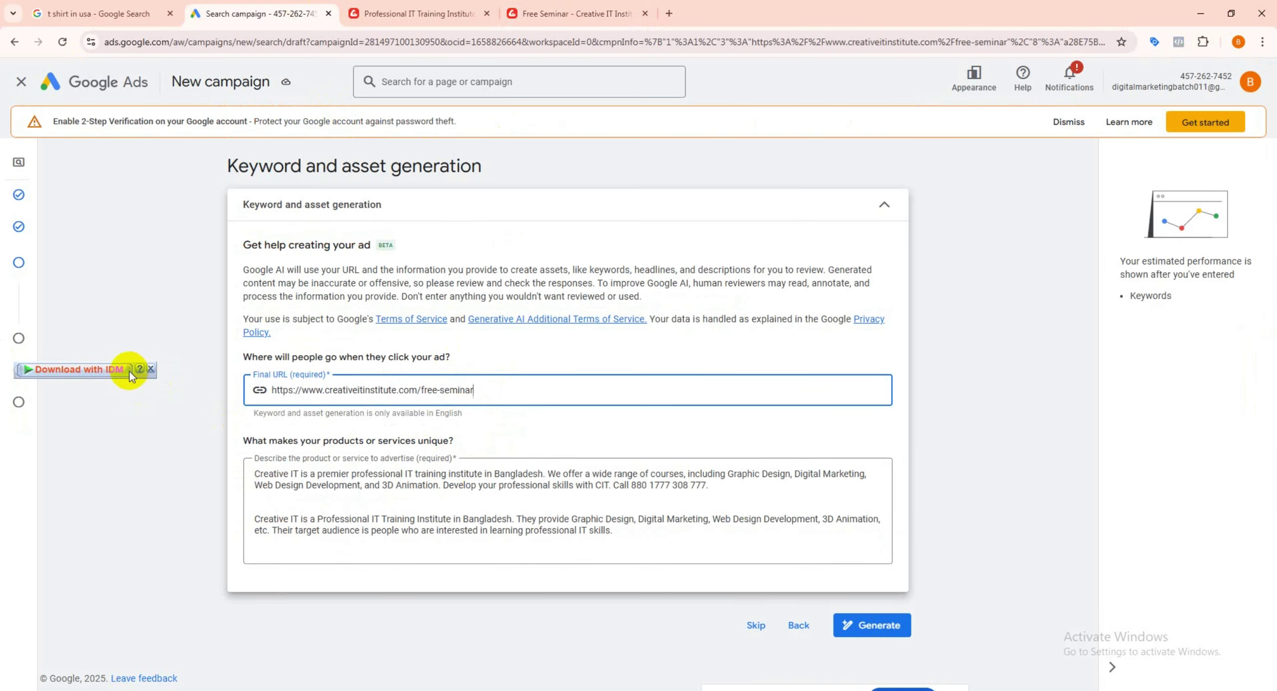
Step: Skip the keyword and asset generation, continue to keywords and ads, and dismiss the keyword suggestions introduction
click(868, 626)
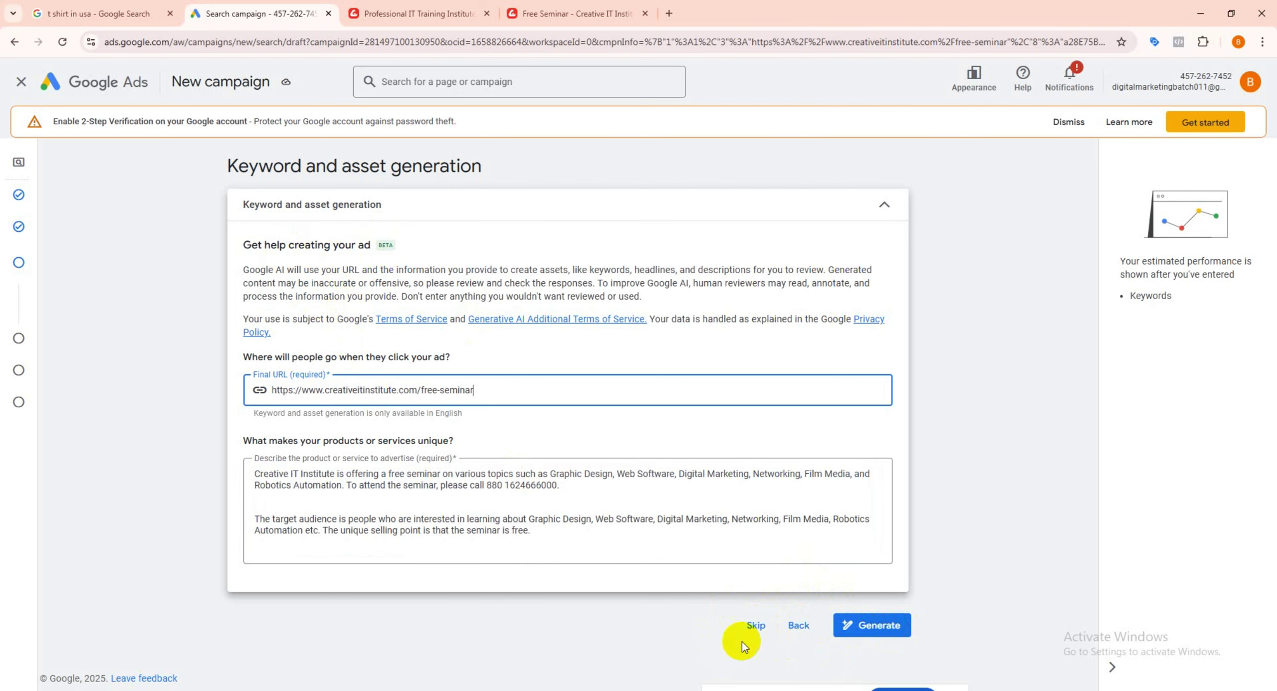
click(756, 631)
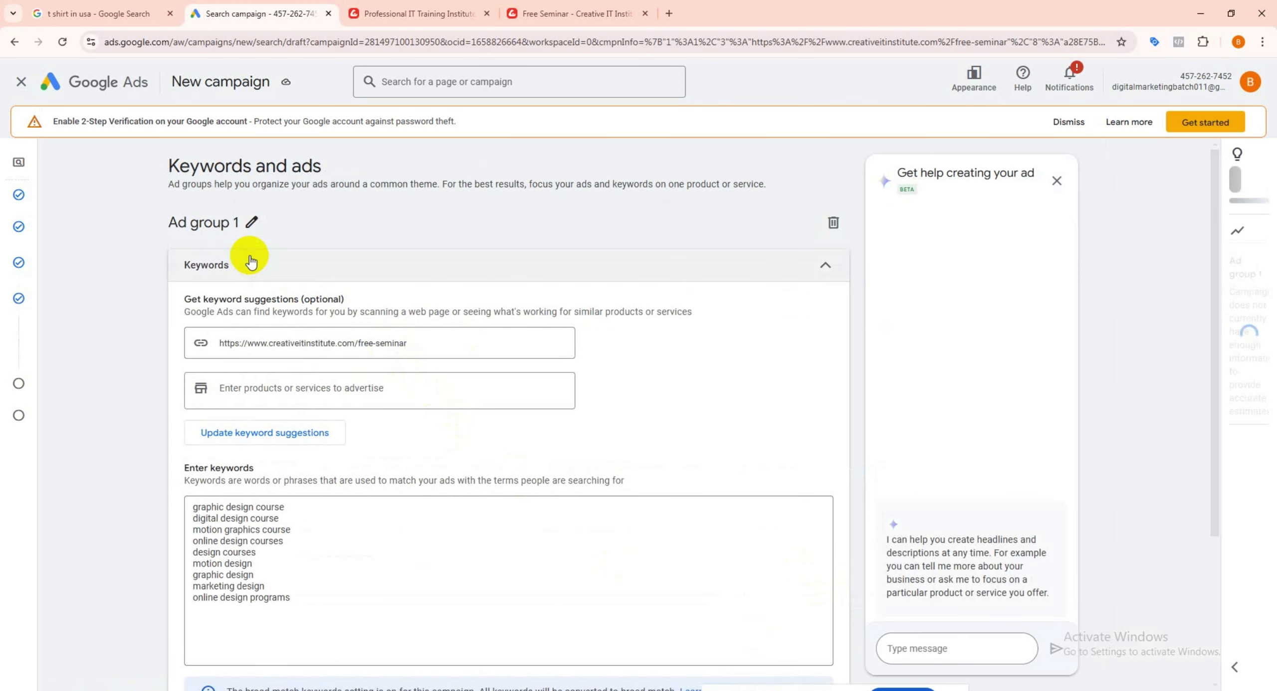
scroll(311, 272, down, 1)
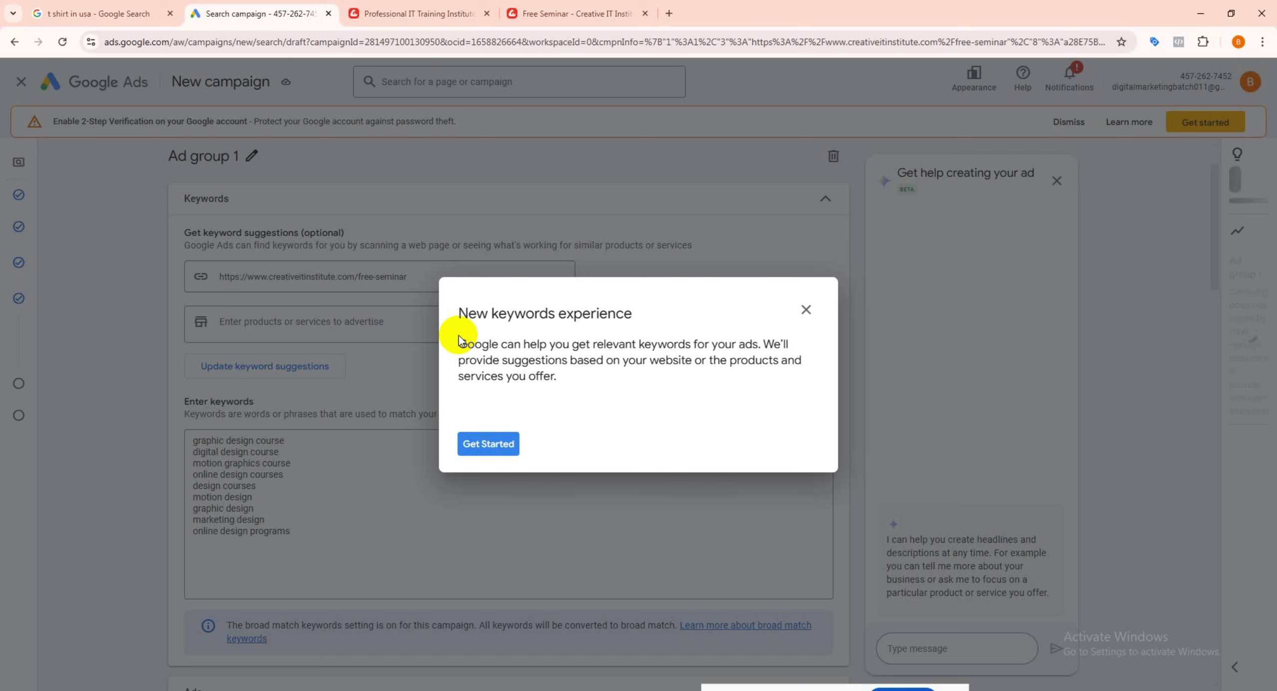
click(473, 444)
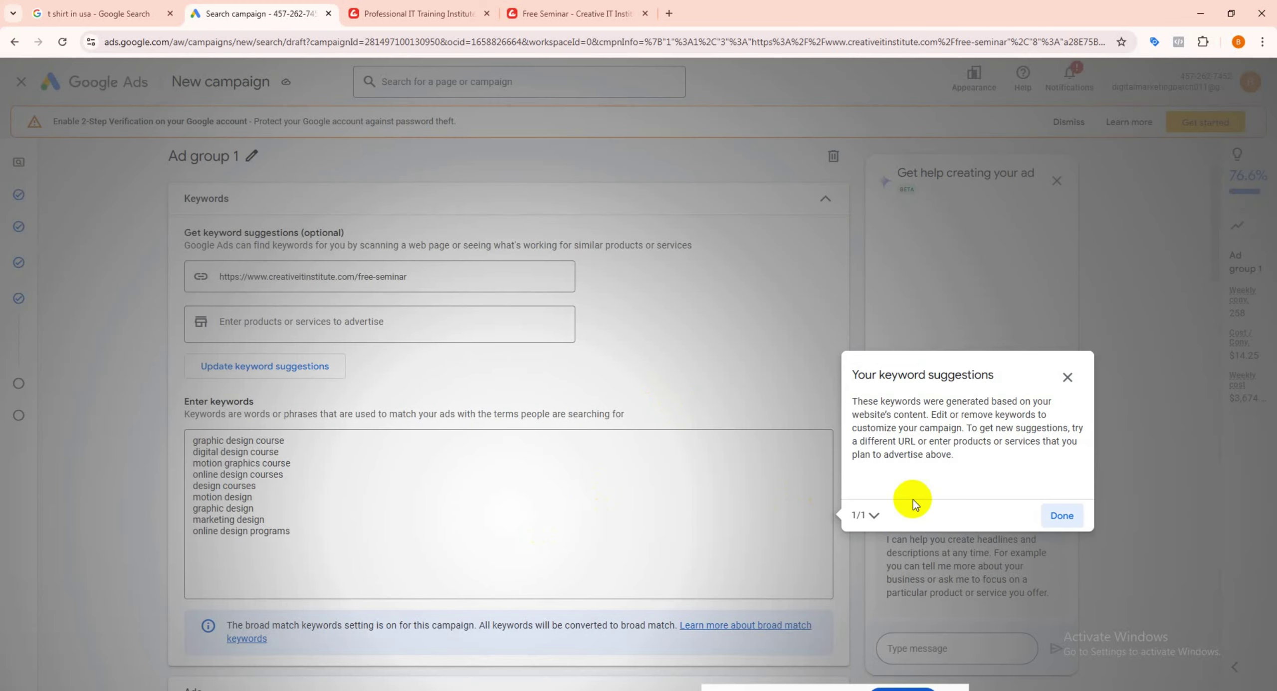
click(1062, 517)
click(700, 415)
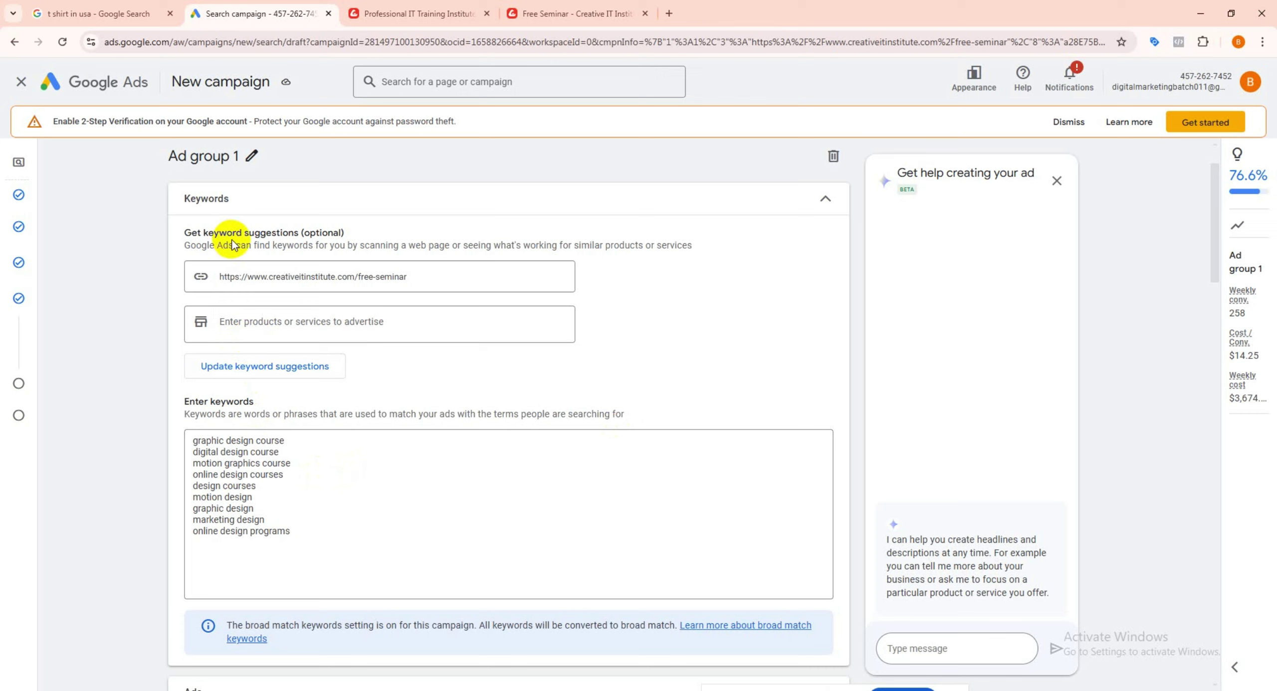
Step: Look at the web page and product fields for keyword suggestions and the keyword list of Ad group 1
click(289, 270)
click(321, 325)
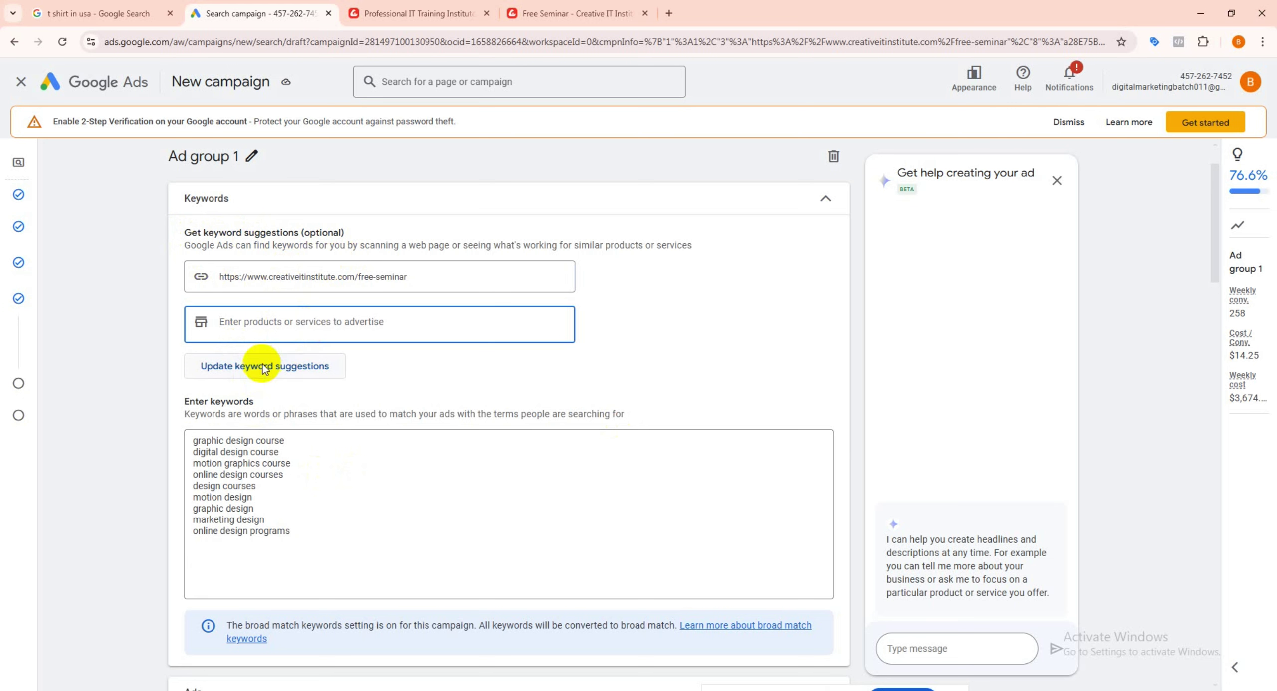
scroll(385, 381, down, 1)
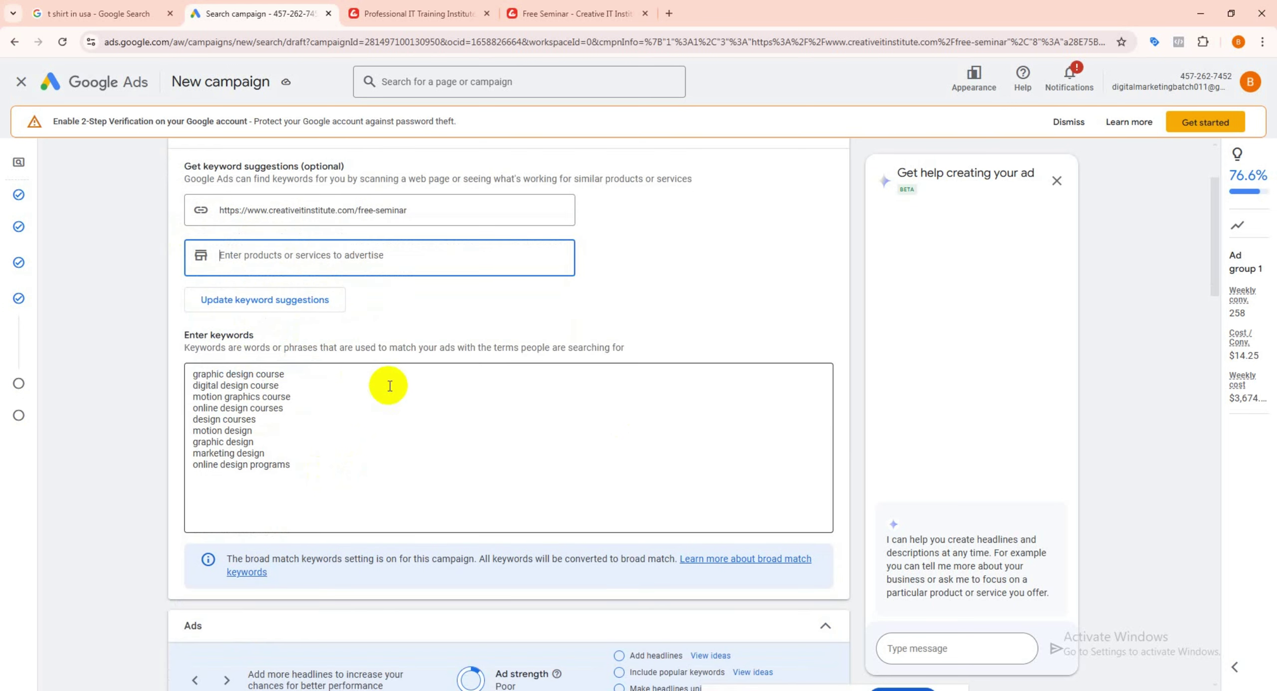
Step: Check the courses on the Free Seminar page and add "digital marketing course" to the end of Ad group 1's keywords
click(310, 476)
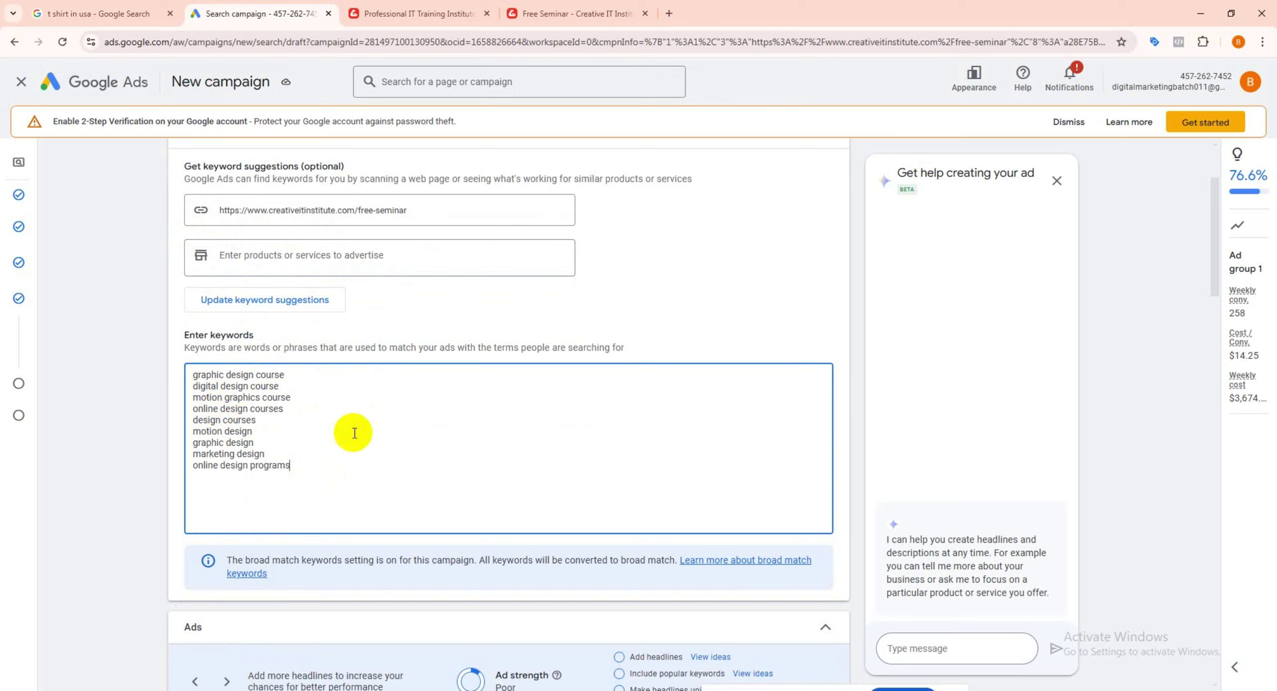
scroll(357, 433, up, 1)
scroll(353, 435, down, 1)
click(535, 7)
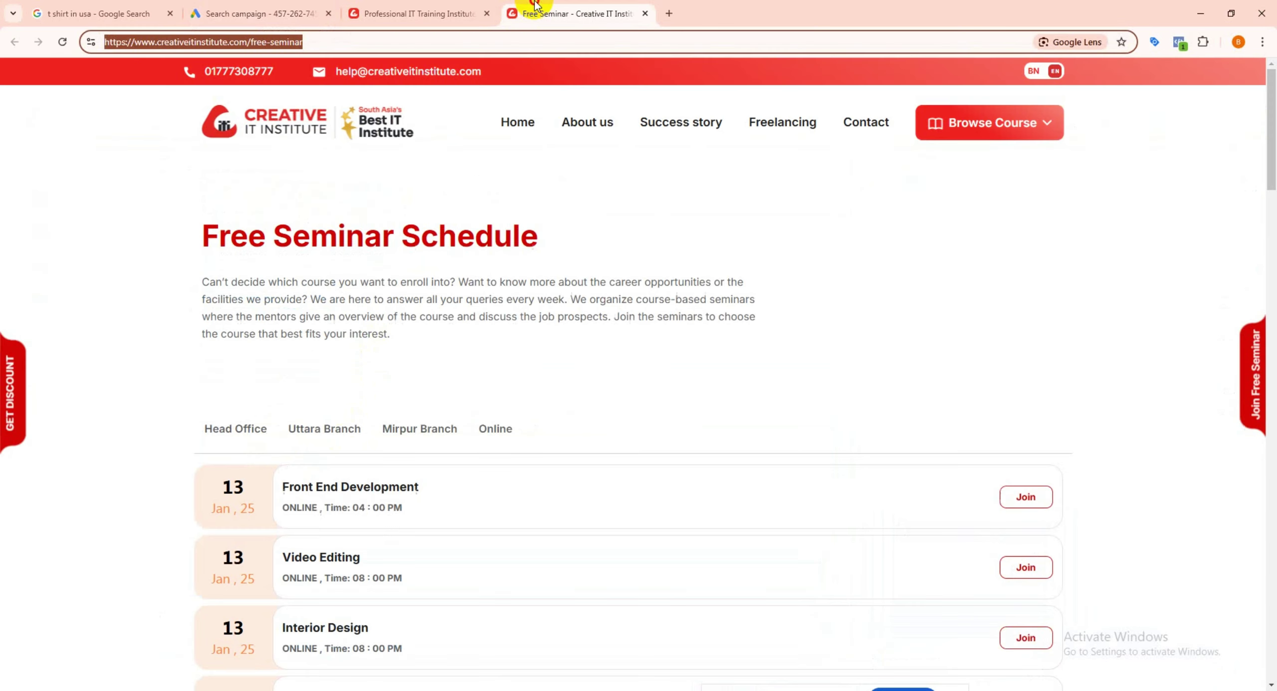
scroll(437, 311, down, 3)
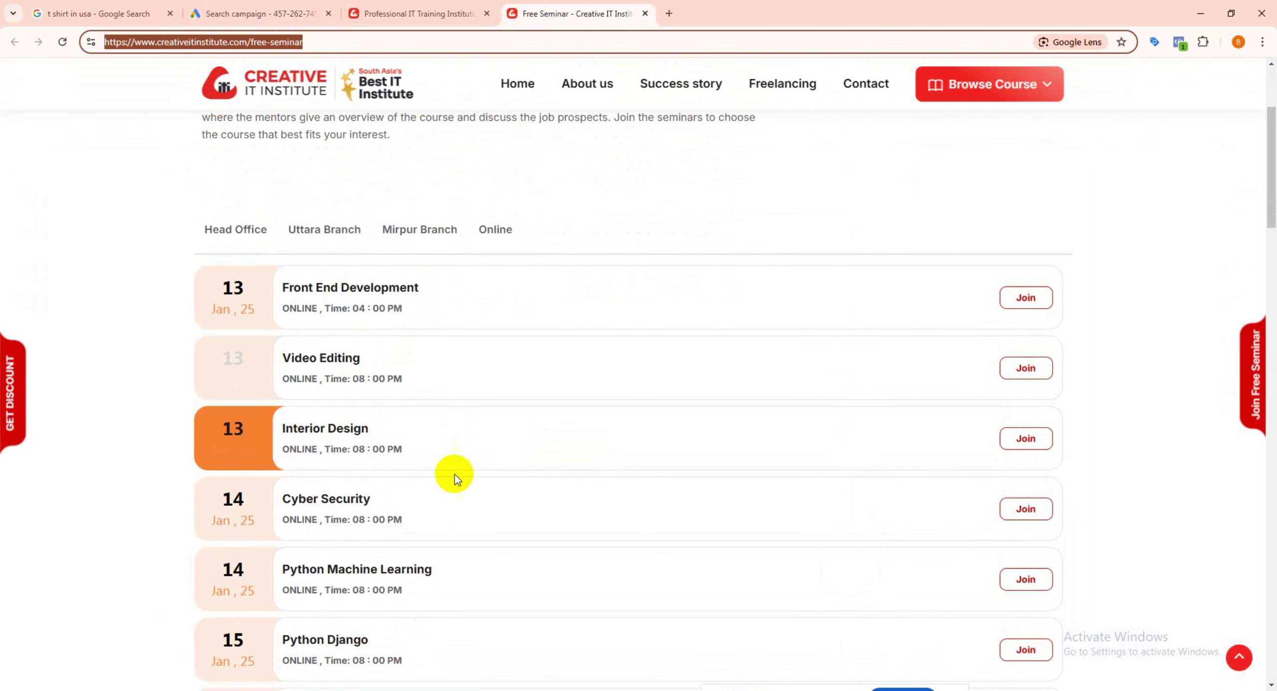
scroll(421, 509, down, 5)
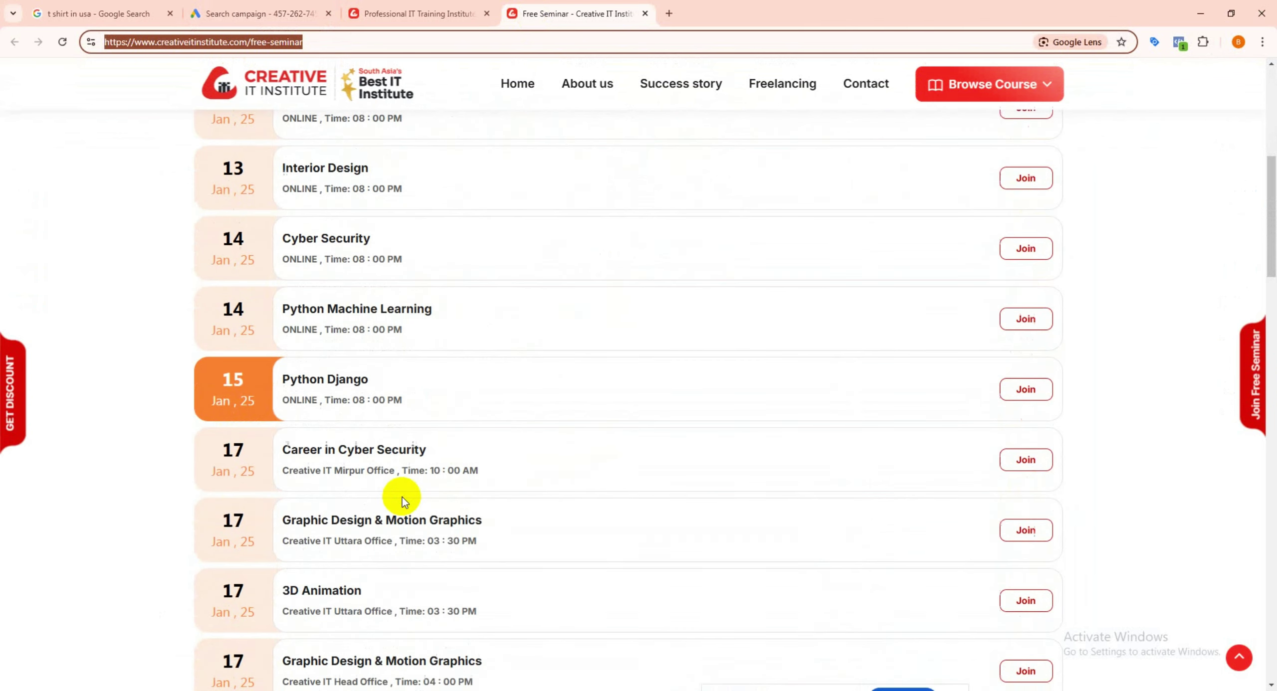
scroll(447, 477, down, 3)
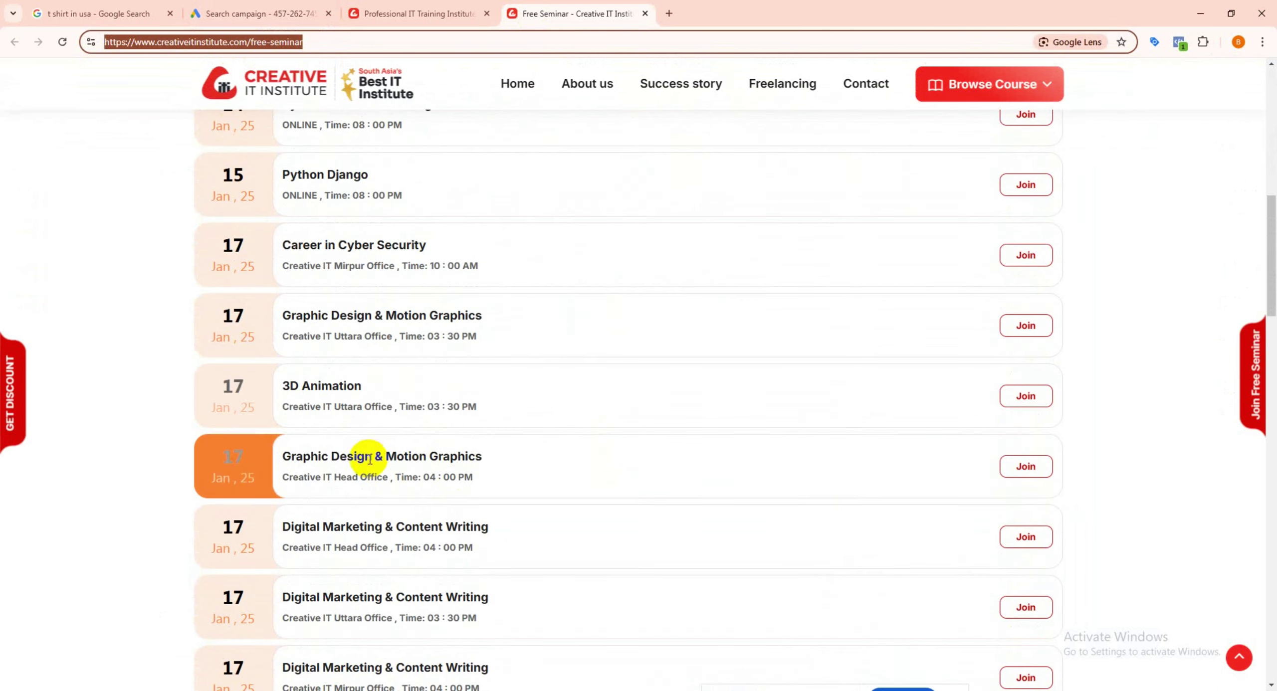
scroll(439, 399, up, 5)
scroll(437, 360, up, 5)
click(260, 14)
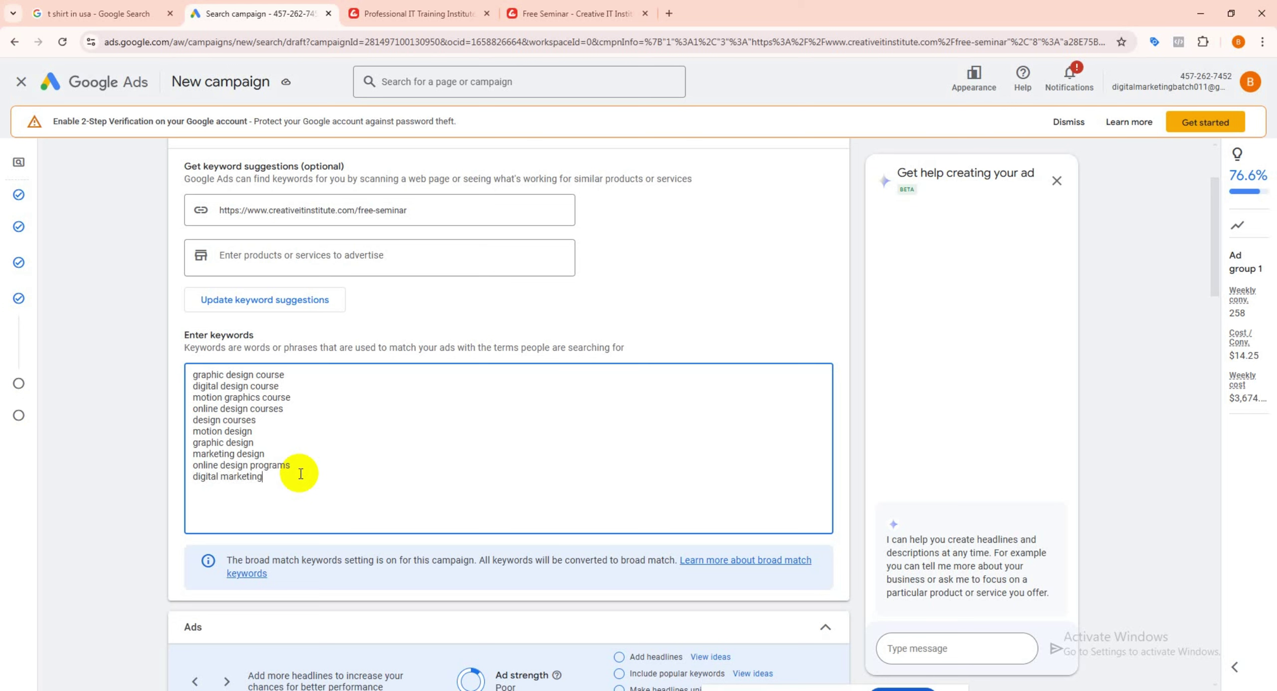
Step: Review the broad match notice below the keywords and the ad's final URL, display path, preview and ad strength
scroll(301, 474, down, 2)
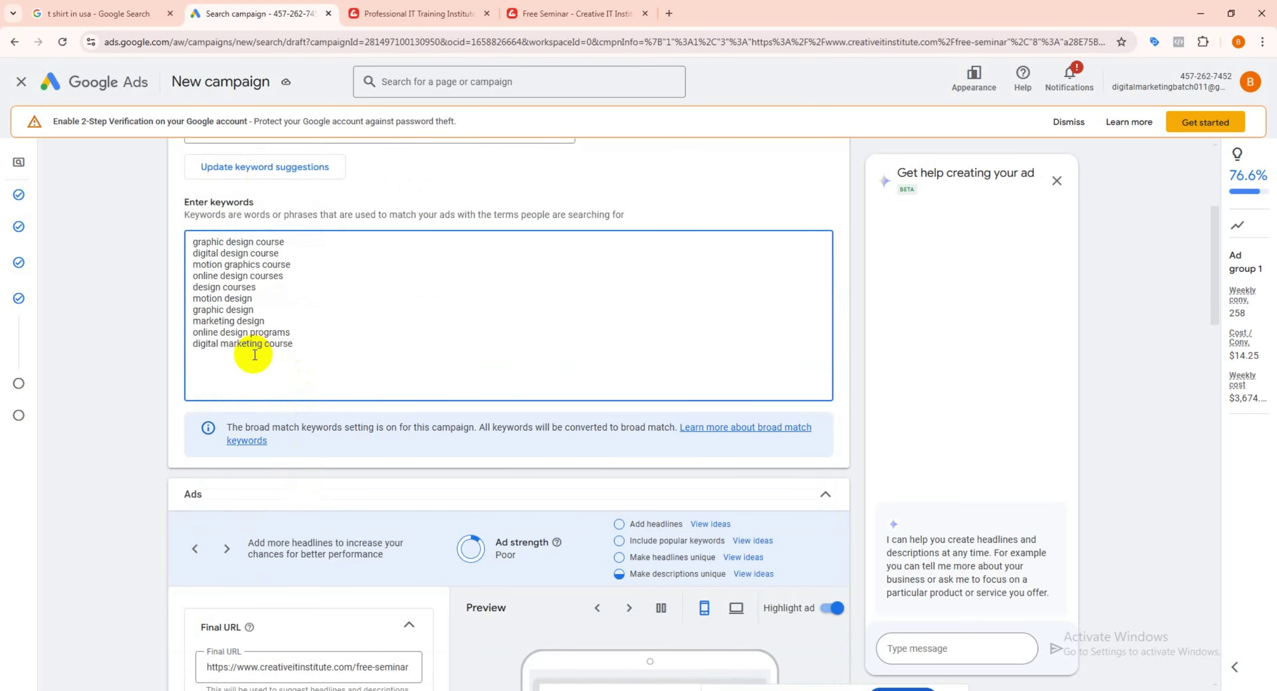
scroll(369, 359, up, 1)
scroll(429, 366, down, 2)
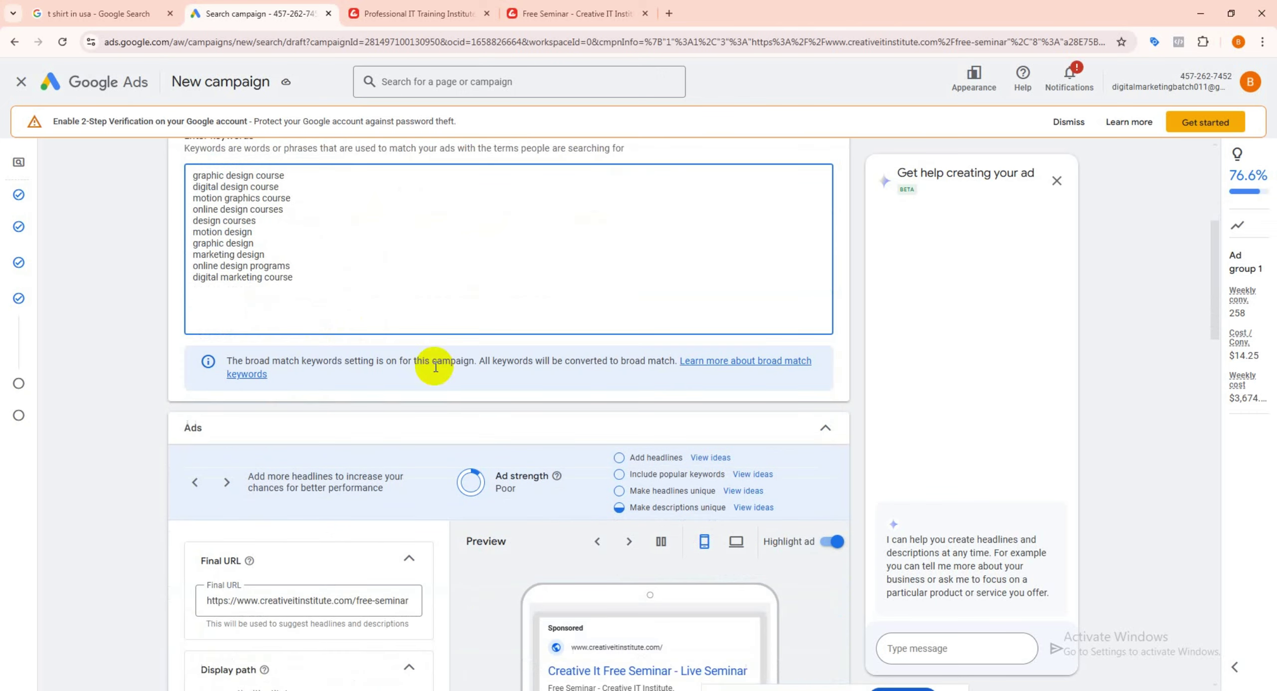
scroll(334, 434, down, 2)
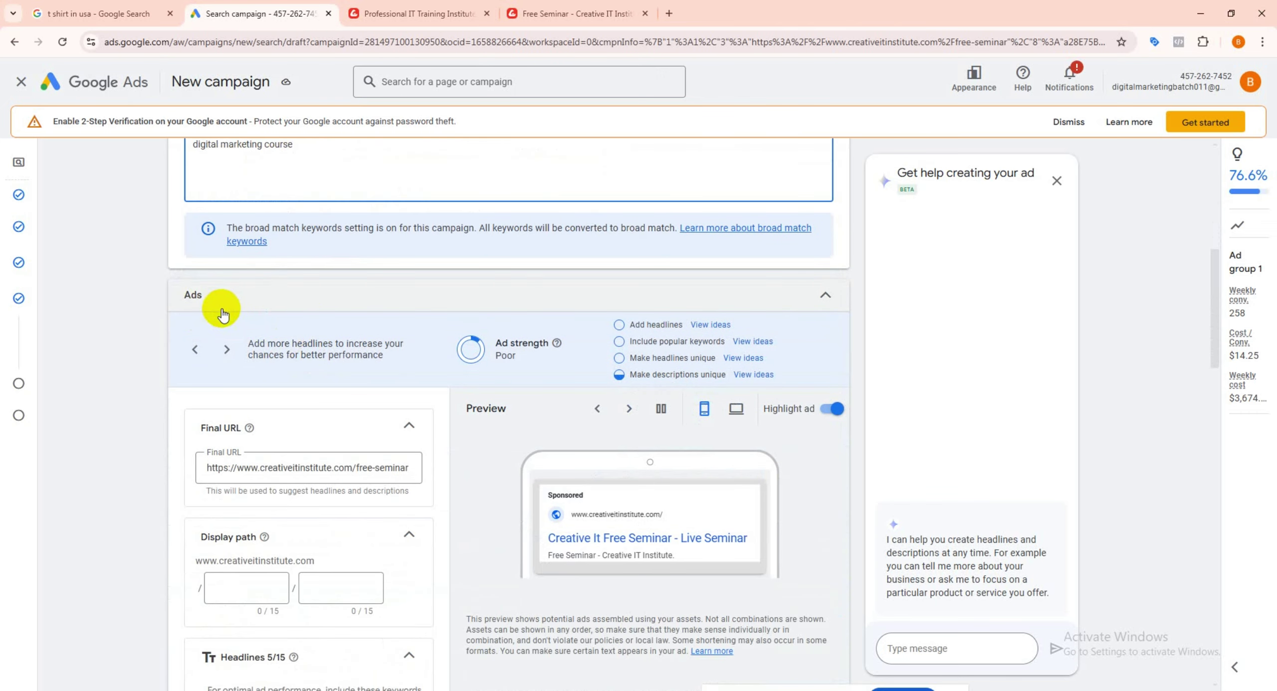
scroll(449, 336, down, 1)
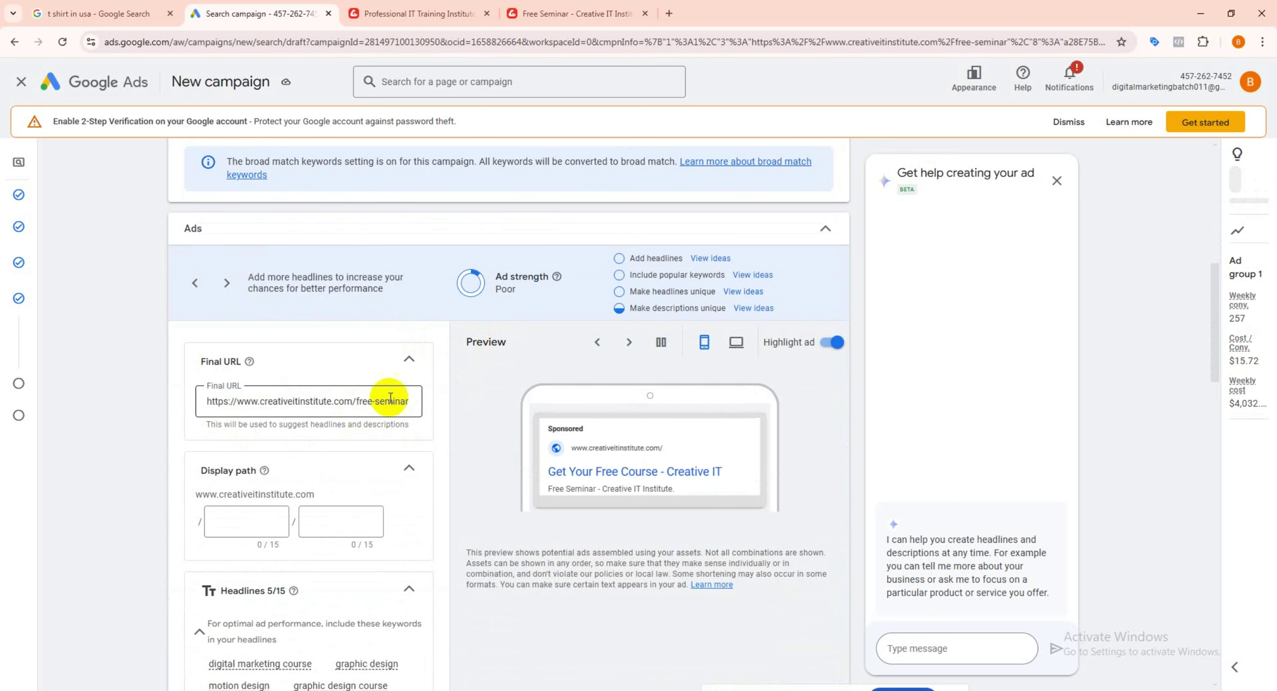
scroll(421, 418, down, 1)
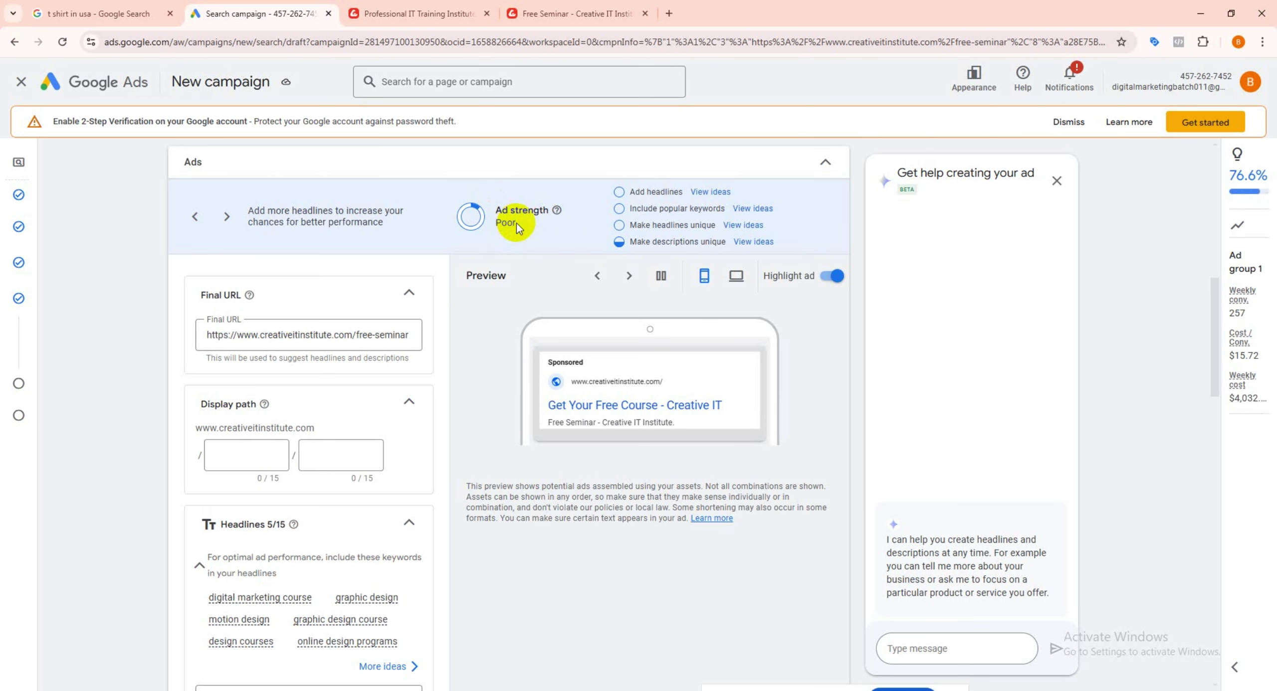
scroll(279, 492, down, 1)
scroll(288, 494, up, 2)
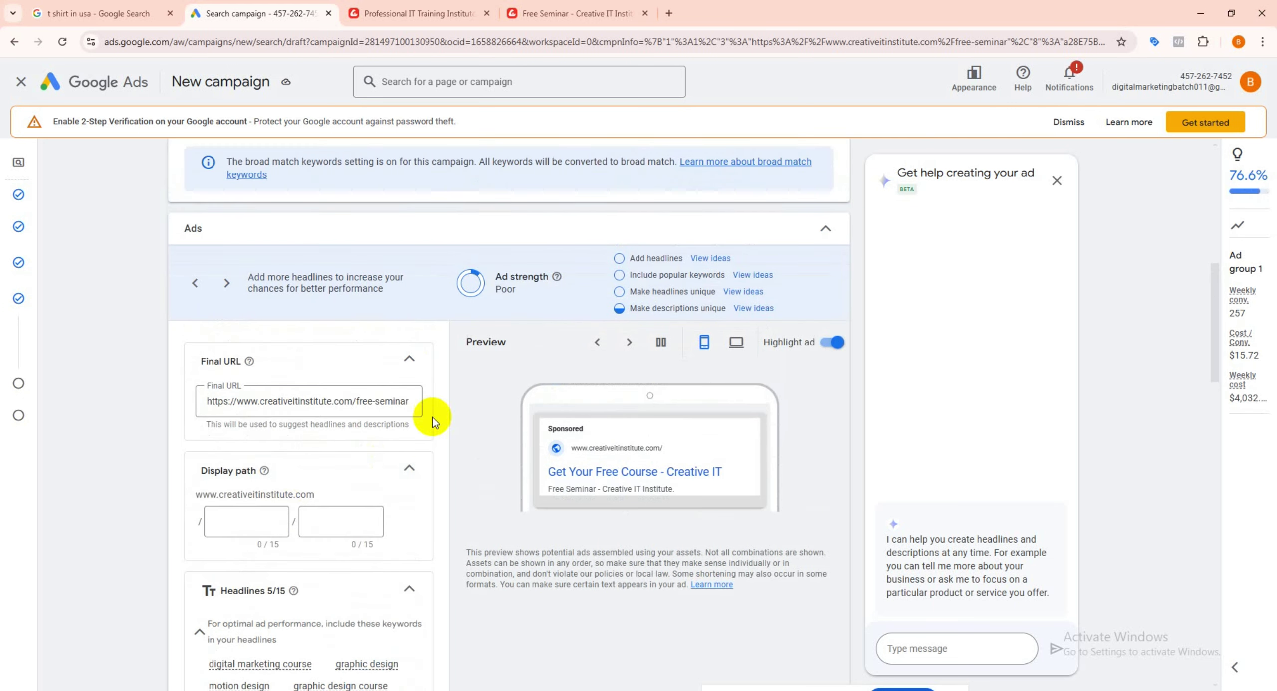
scroll(279, 554, down, 2)
scroll(470, 320, up, 1)
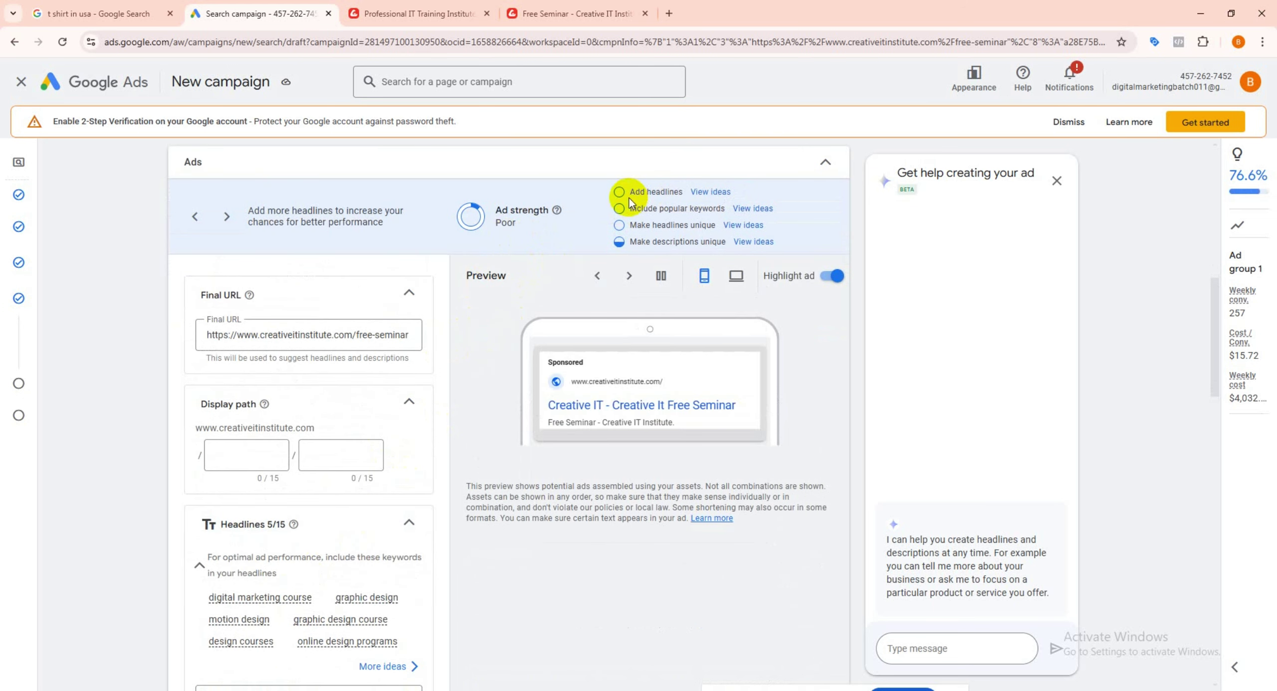
Step: Look through the suggested headline ideas for the ad and close them without choosing any
click(656, 193)
click(714, 194)
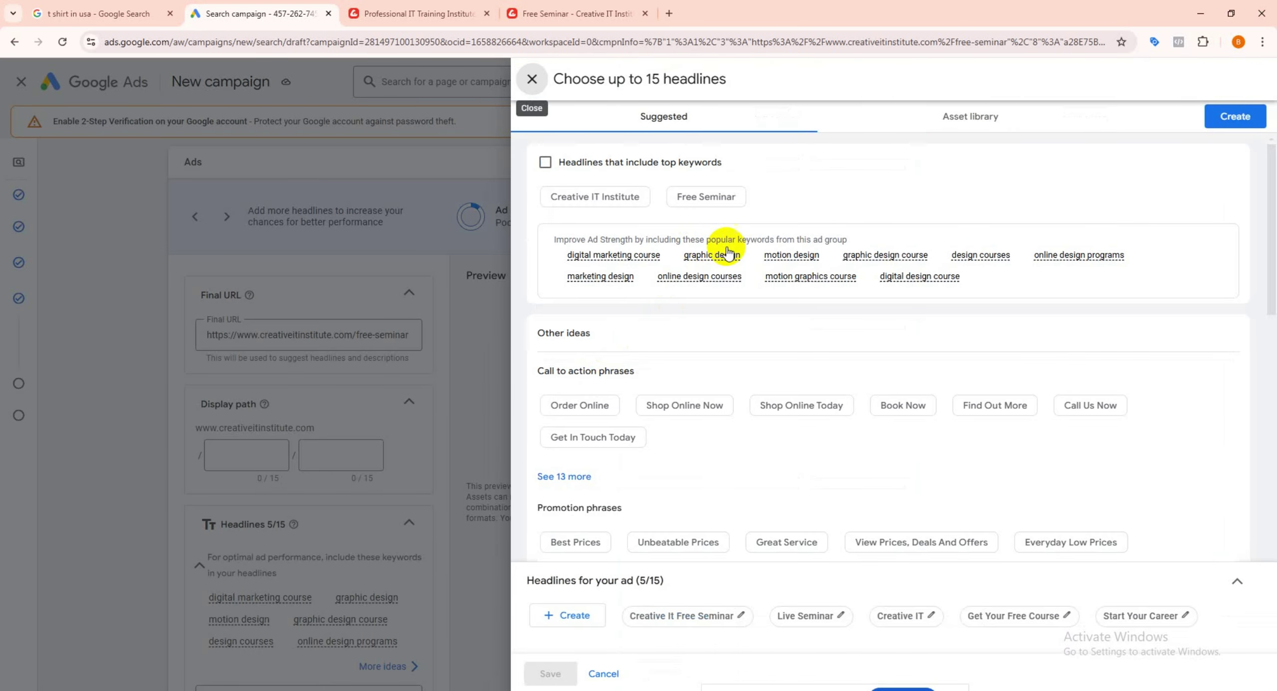
scroll(855, 336, down, 7)
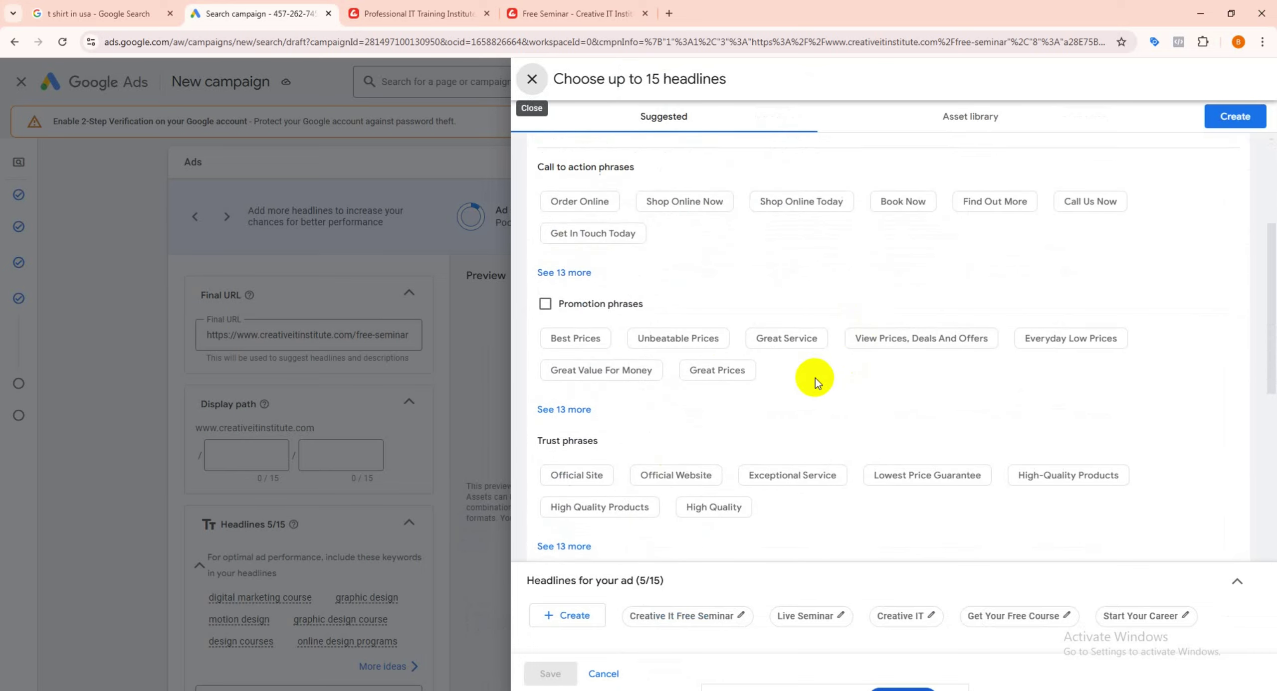
scroll(666, 318, up, 6)
scroll(664, 317, up, 1)
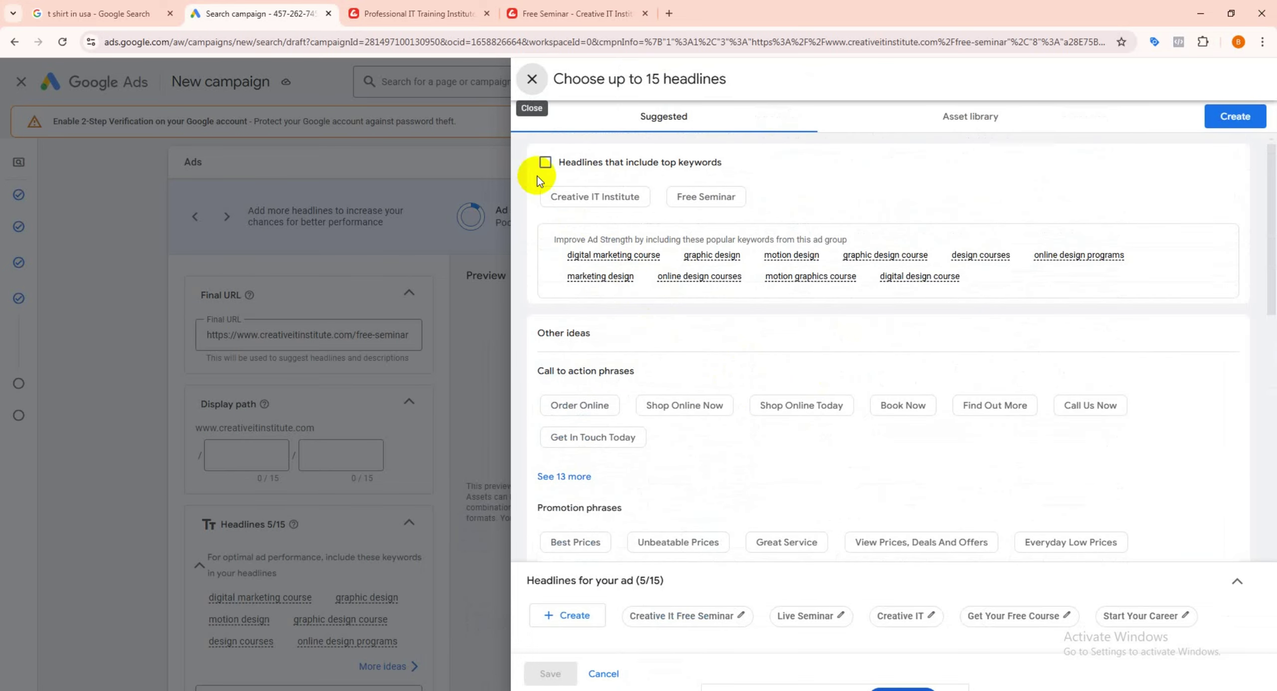
click(531, 80)
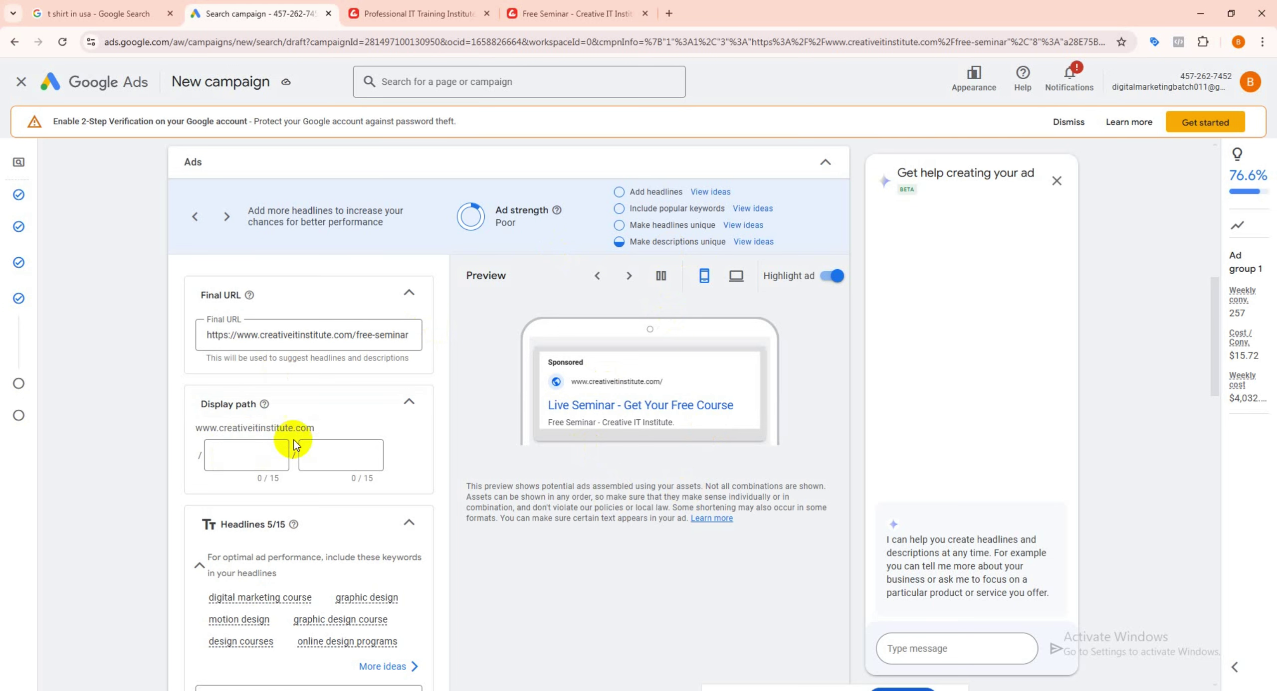
Step: Compare the ad's current headlines and the keywords recommended for them with Ad group 1's keyword list
scroll(285, 428, down, 1)
scroll(309, 452, down, 3)
scroll(254, 449, up, 1)
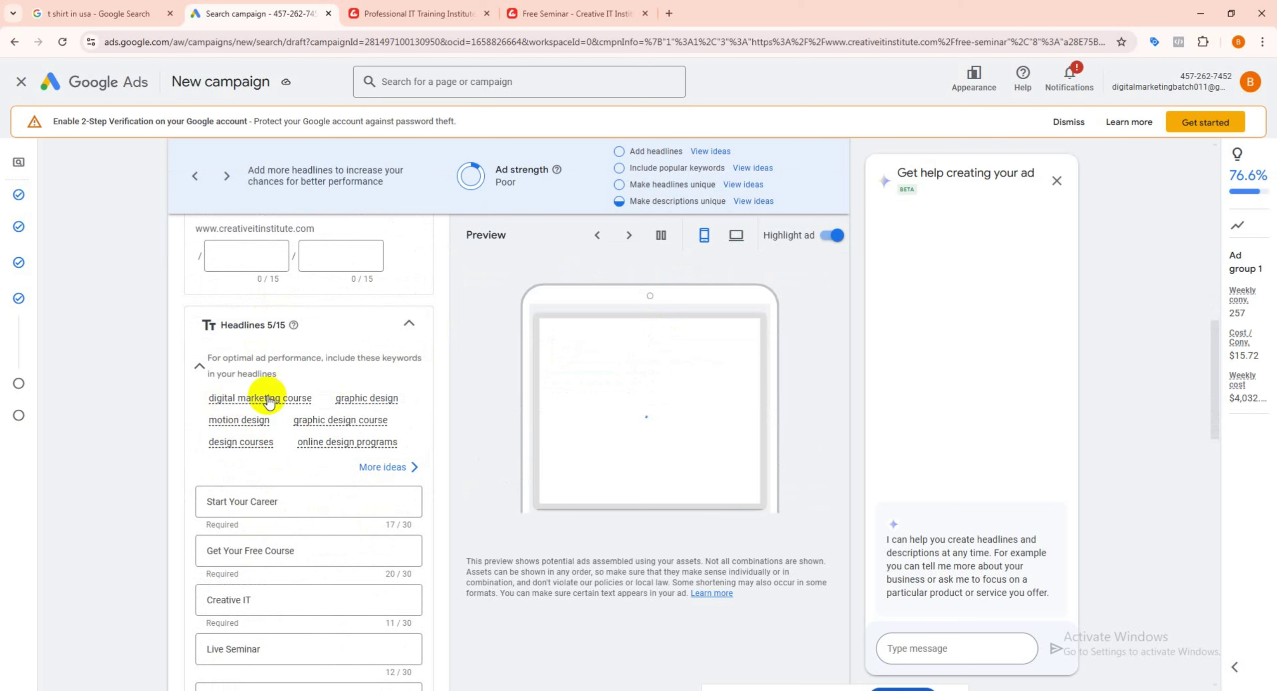
mouse_move(275, 412)
scroll(349, 280, down, 1)
scroll(353, 322, up, 8)
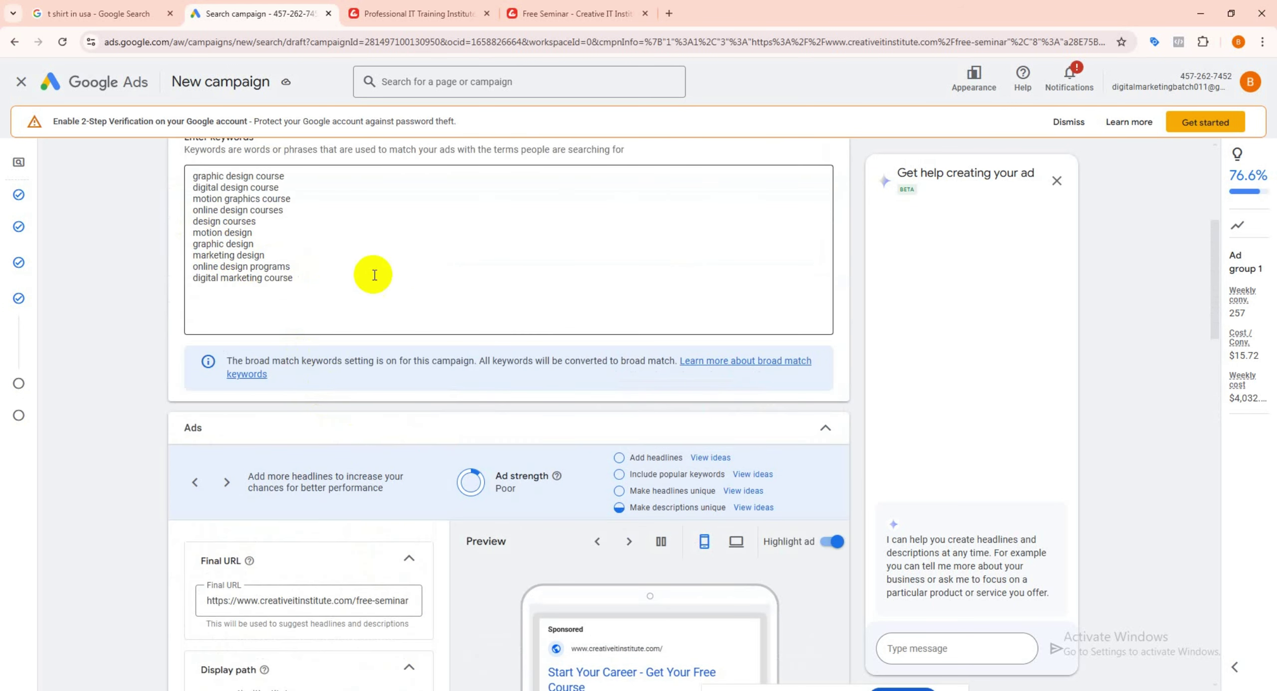
scroll(319, 464, down, 5)
scroll(259, 499, down, 1)
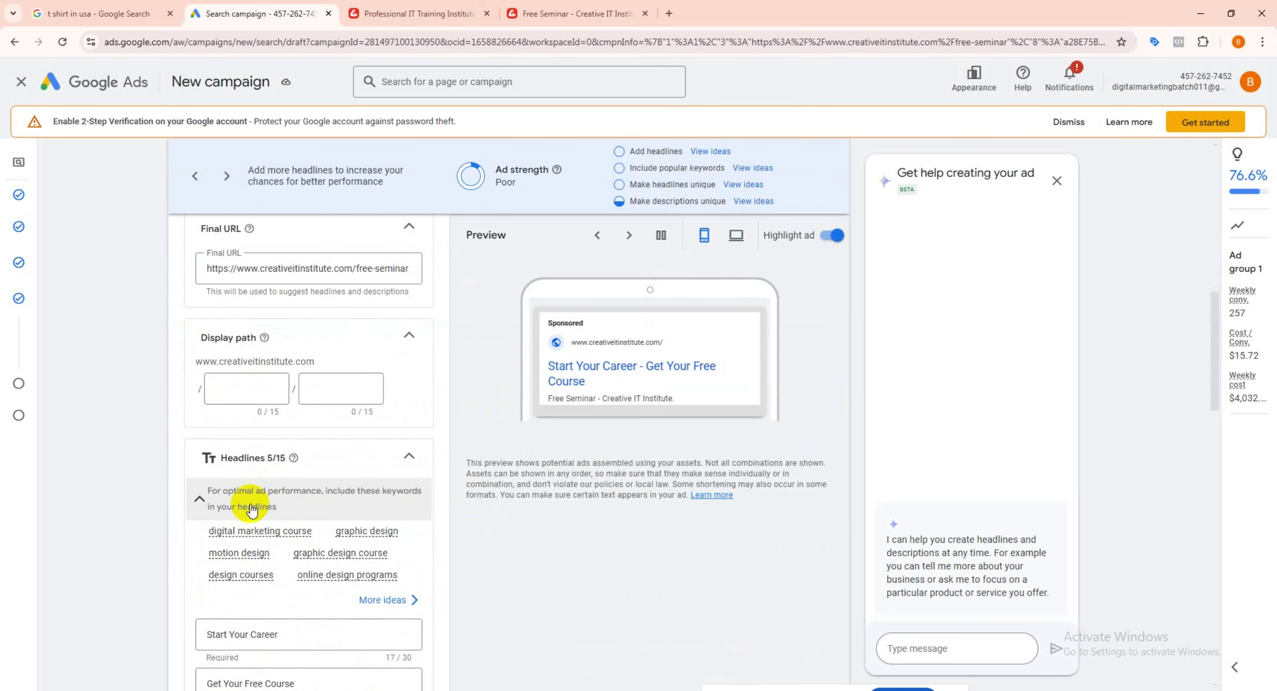
scroll(262, 527, down, 1)
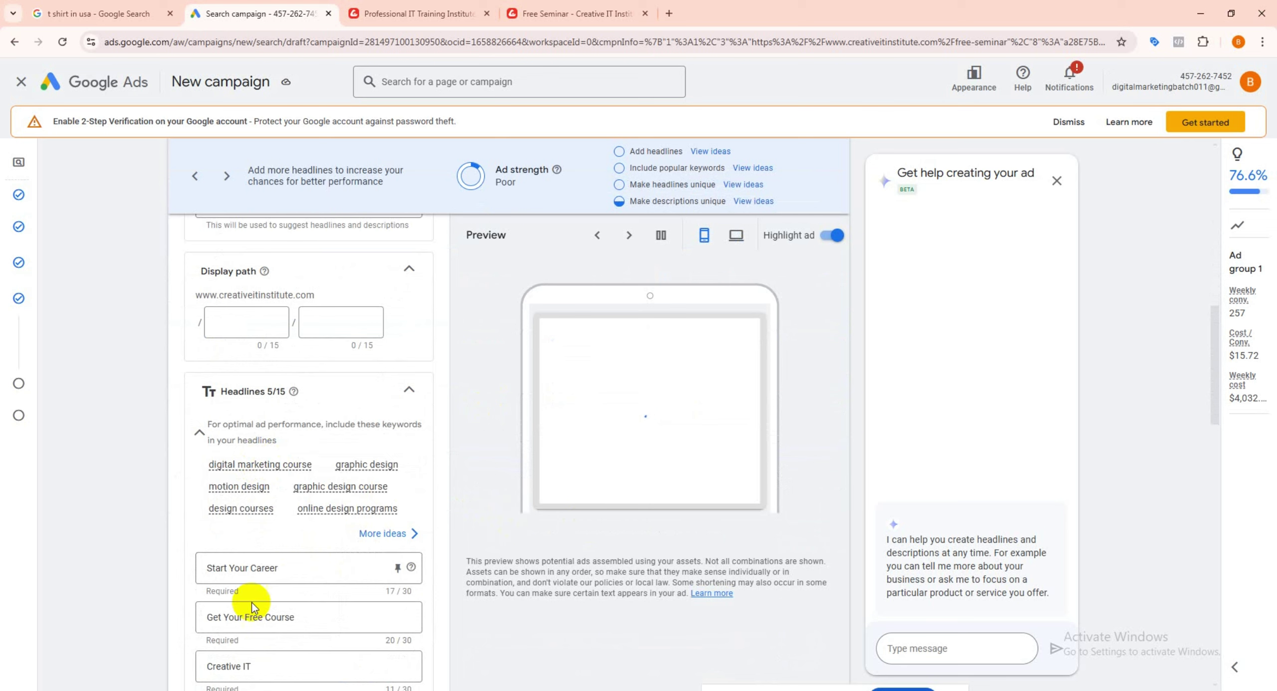
scroll(556, 426, up, 4)
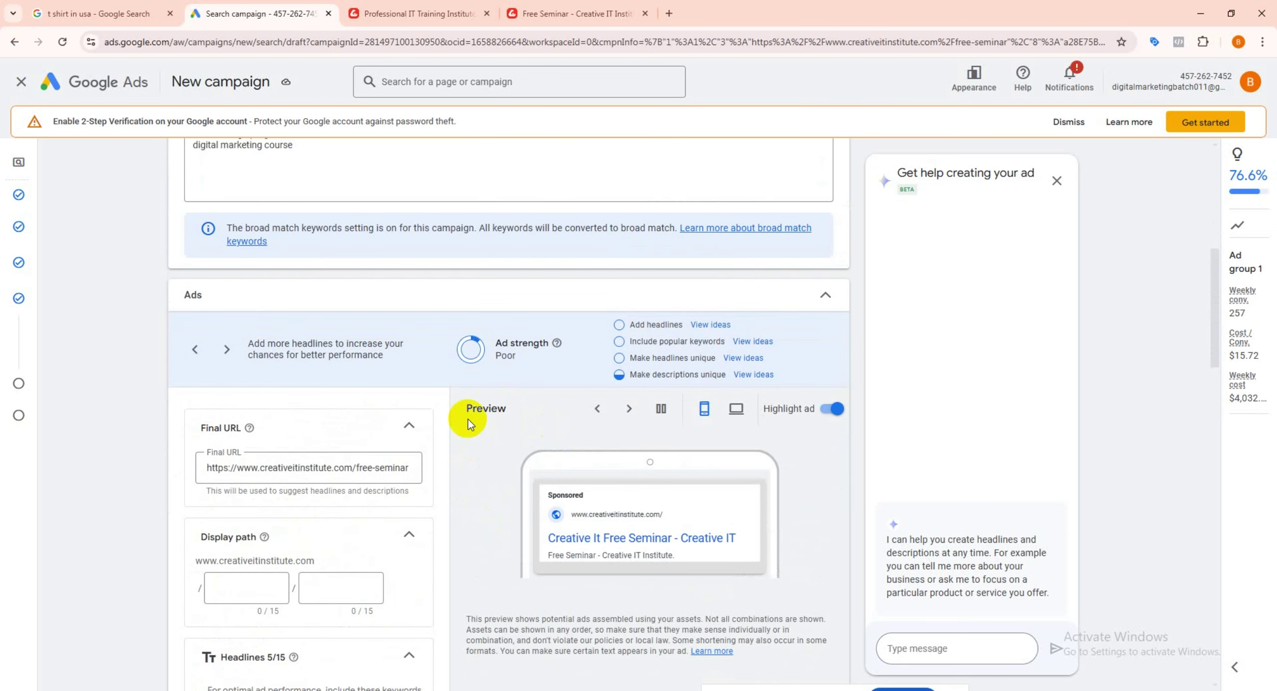
scroll(356, 378, down, 5)
scroll(307, 447, up, 7)
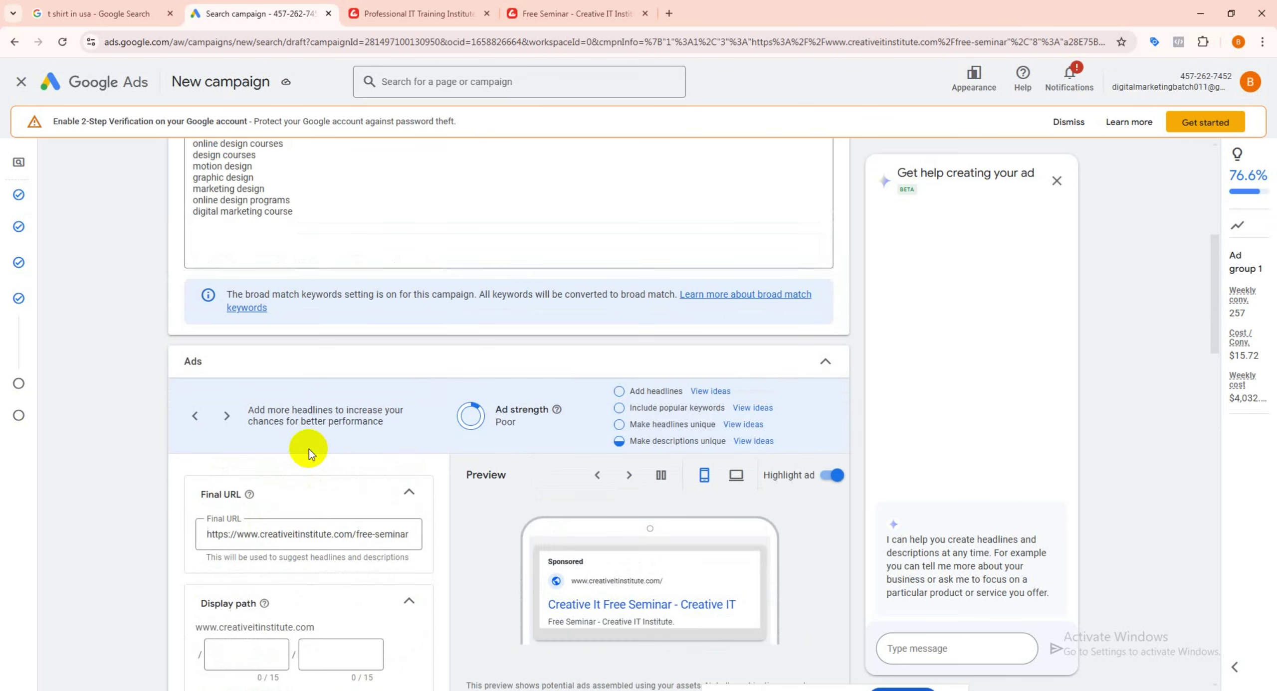
click(195, 316)
triple_click(194, 316)
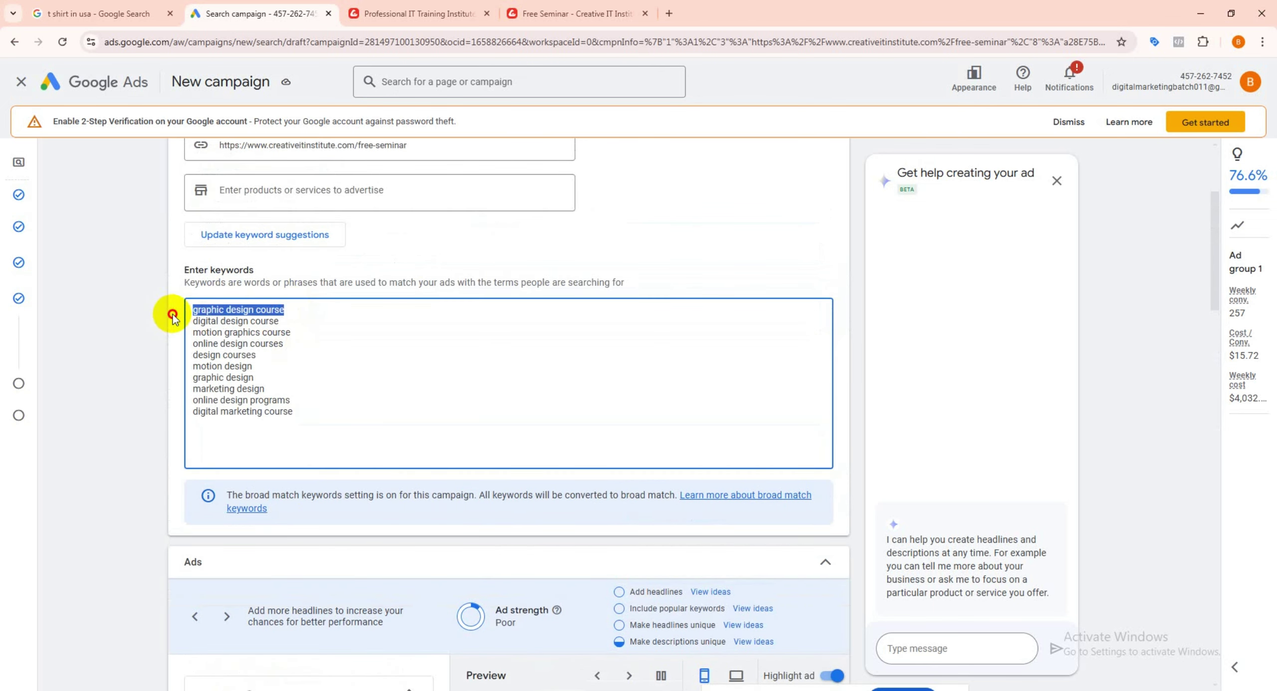
scroll(479, 501, down, 6)
scroll(265, 544, down, 3)
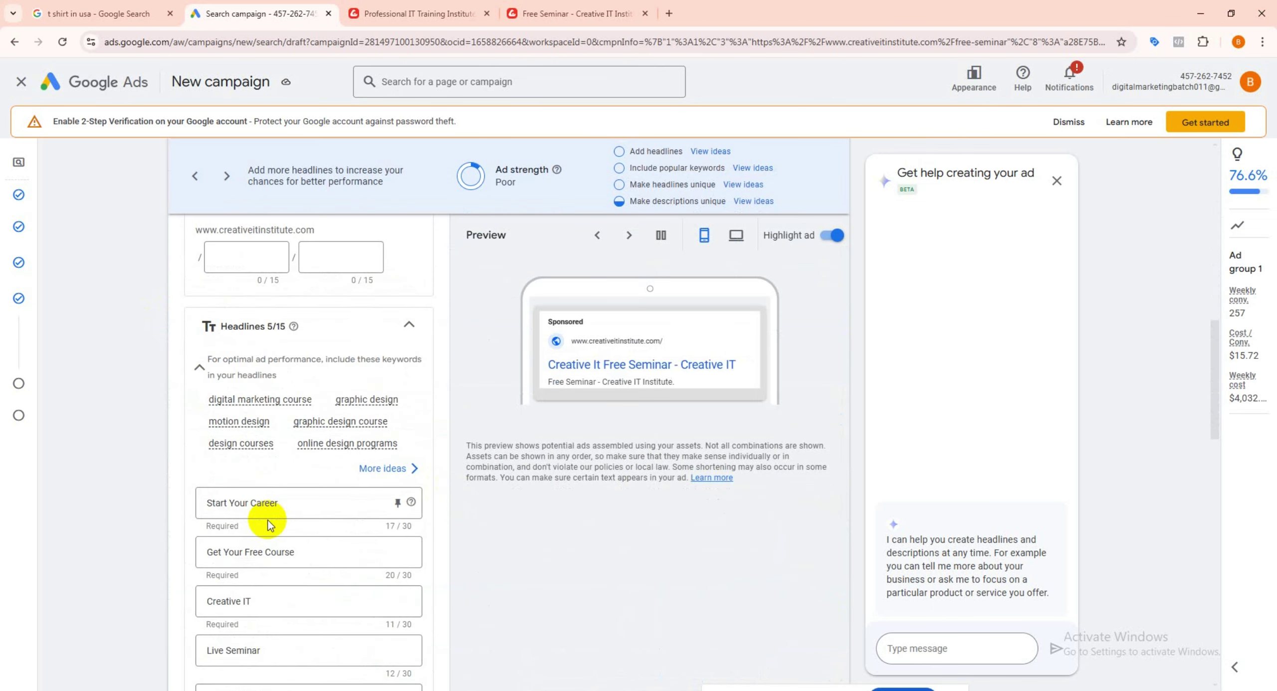
Step: Change the ad's first headline to "graphic design course"
click(306, 505)
scroll(307, 506, down, 2)
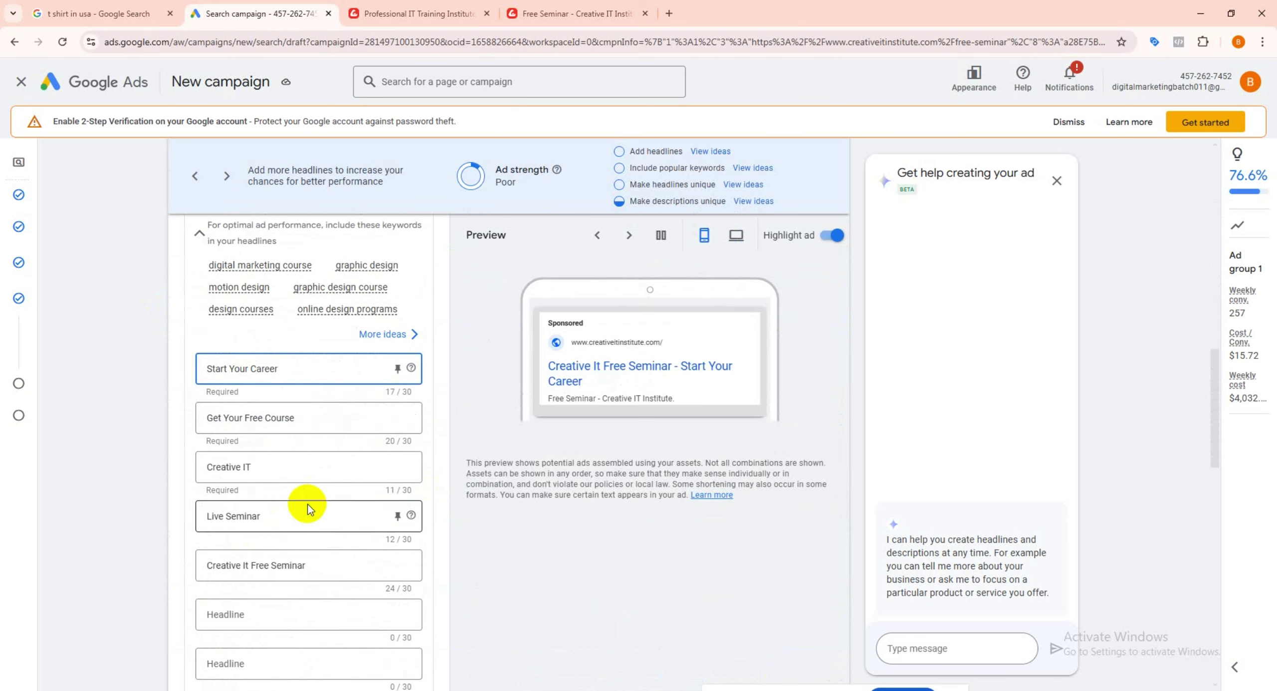
drag(293, 370, 211, 369)
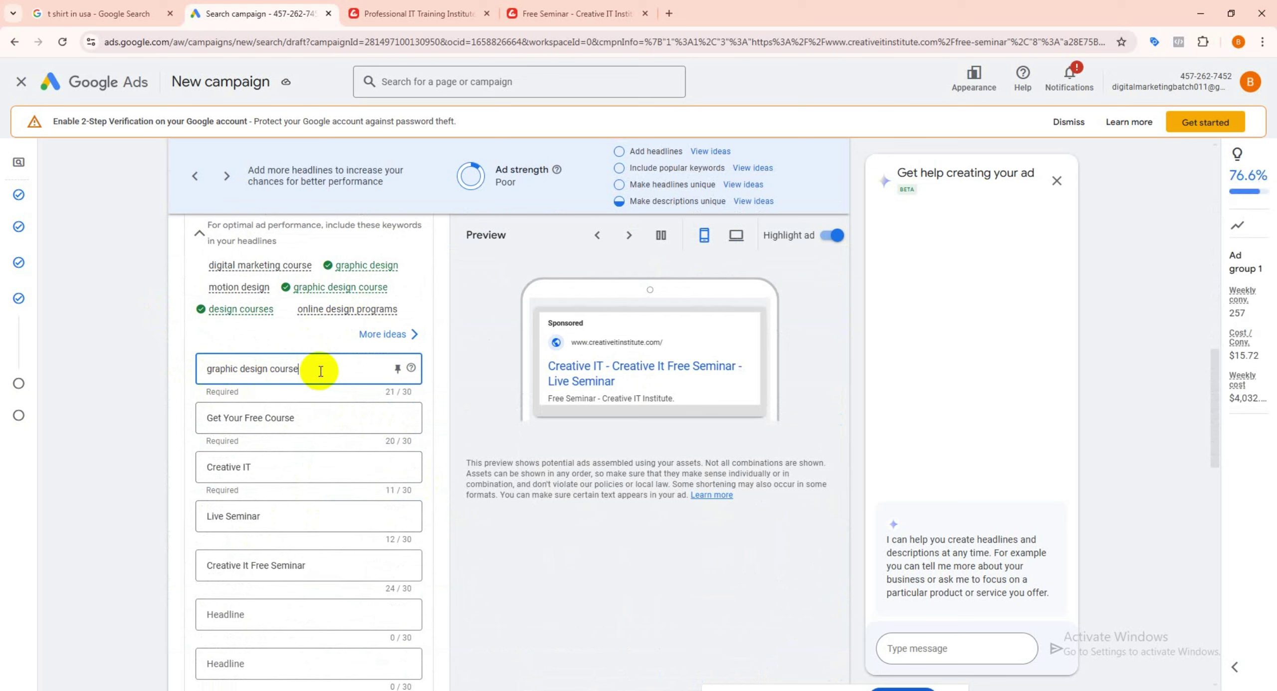
mouse_move(343, 272)
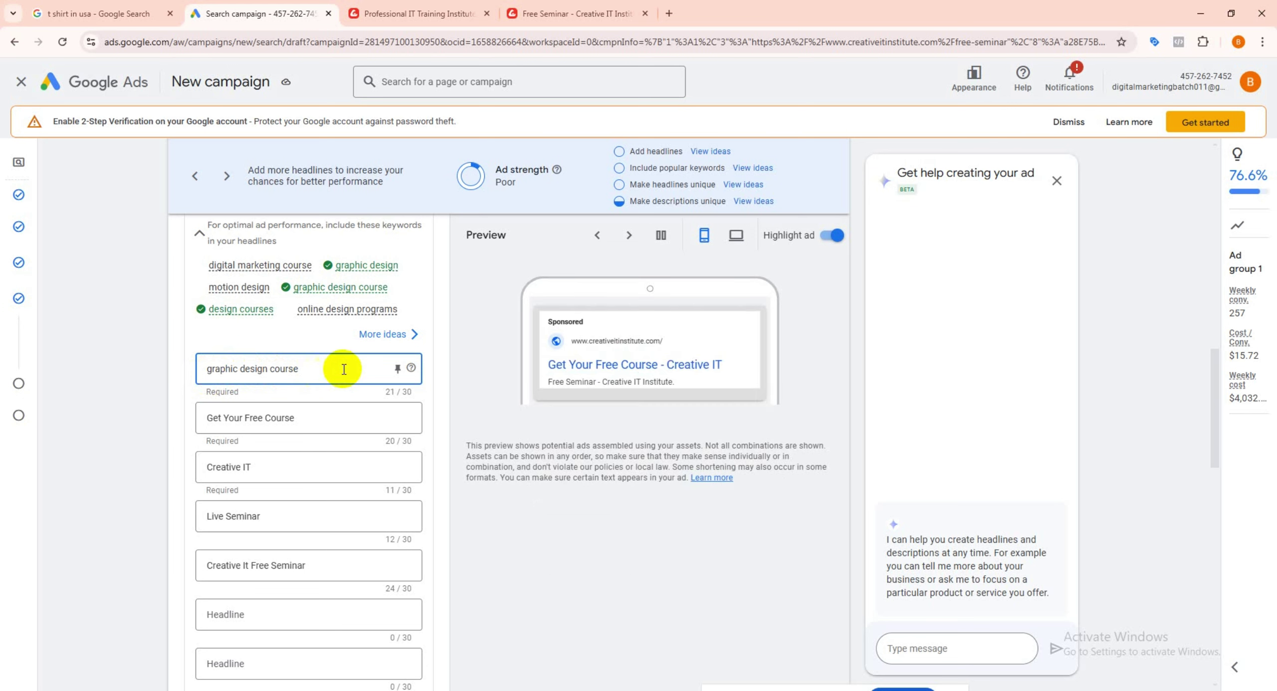
Step: Check Ad group 1's keywords, try "digital design course" as the second headline, and put back the suggested "Get Your Free Course"
scroll(323, 387, up, 5)
scroll(323, 386, up, 7)
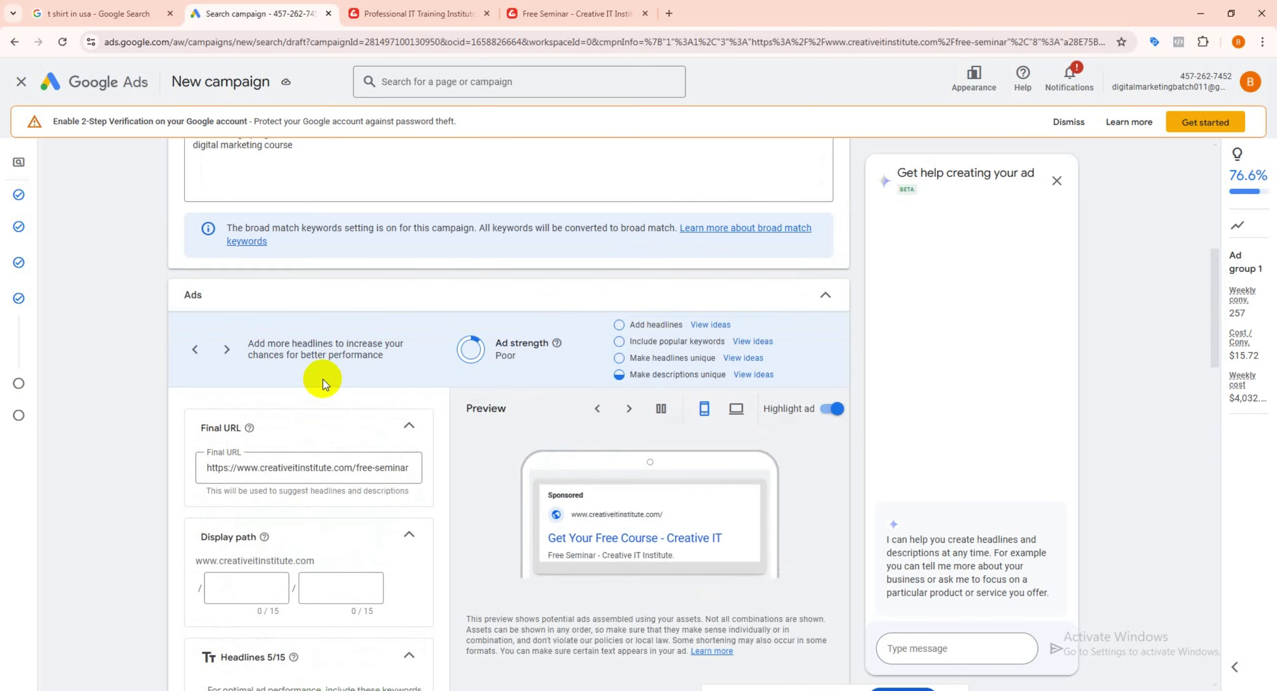
drag(285, 253, 194, 252)
scroll(390, 417, down, 1)
scroll(391, 417, down, 10)
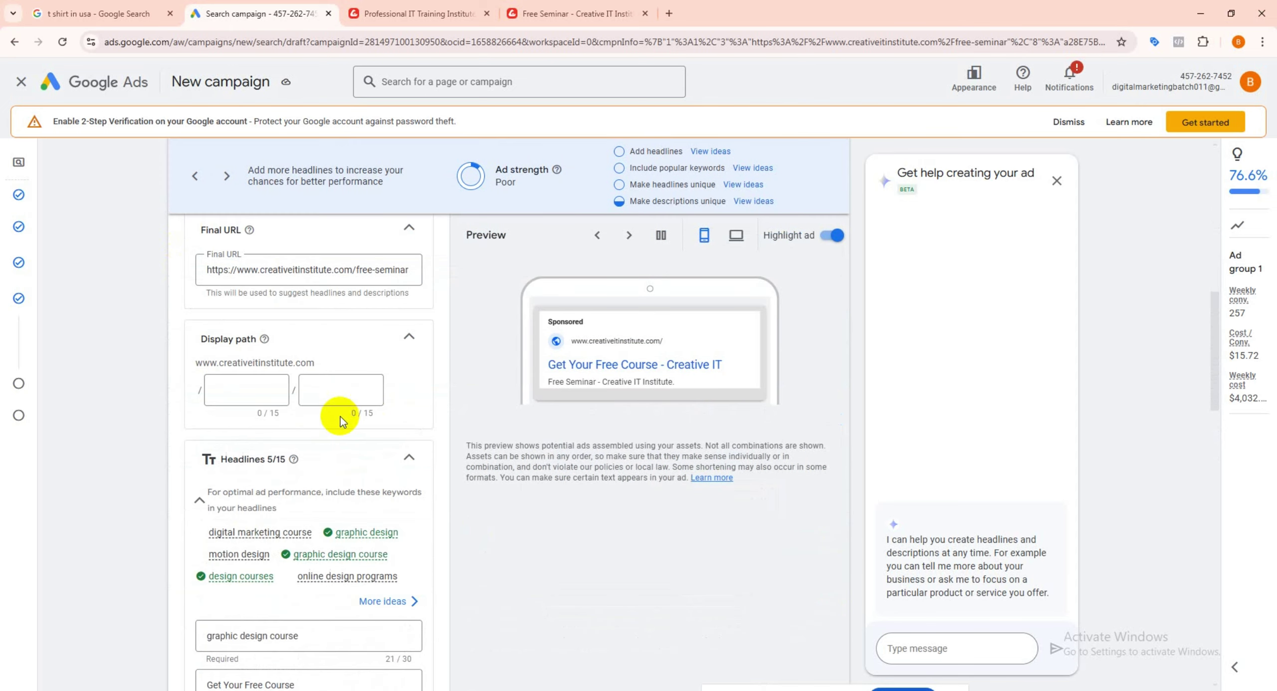
click(312, 482)
drag(312, 483, 175, 491)
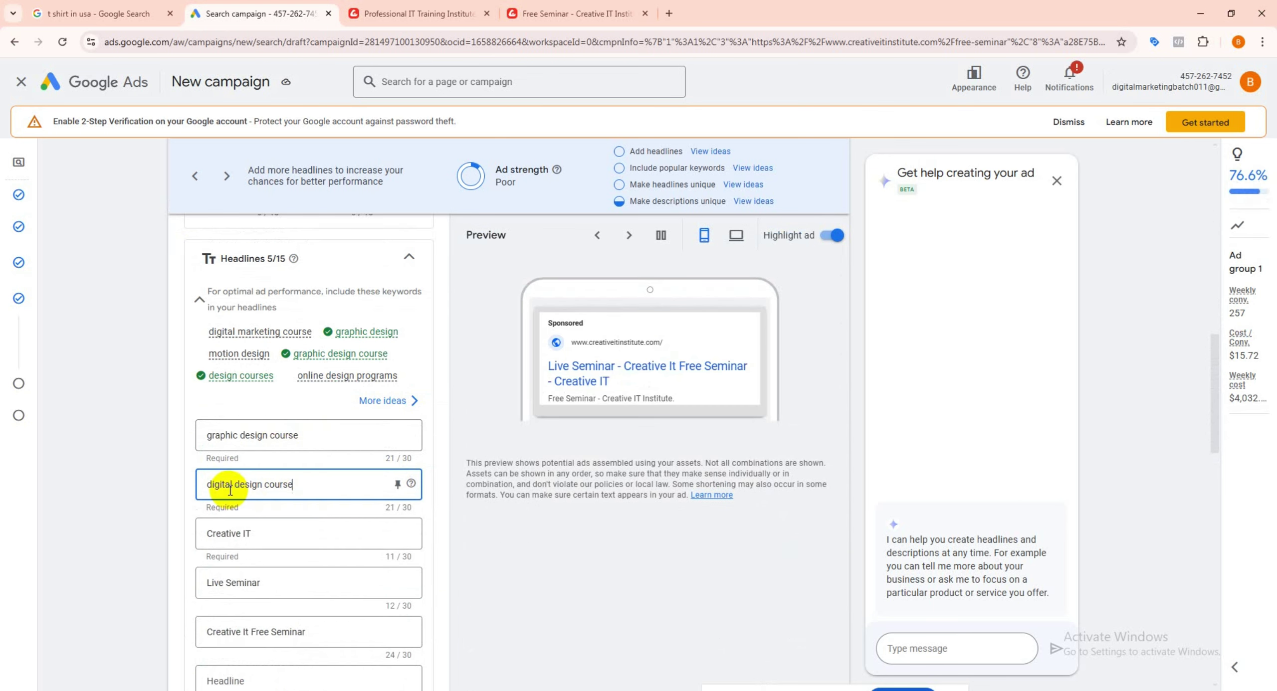
drag(314, 484, 176, 485)
key(BackSpace)
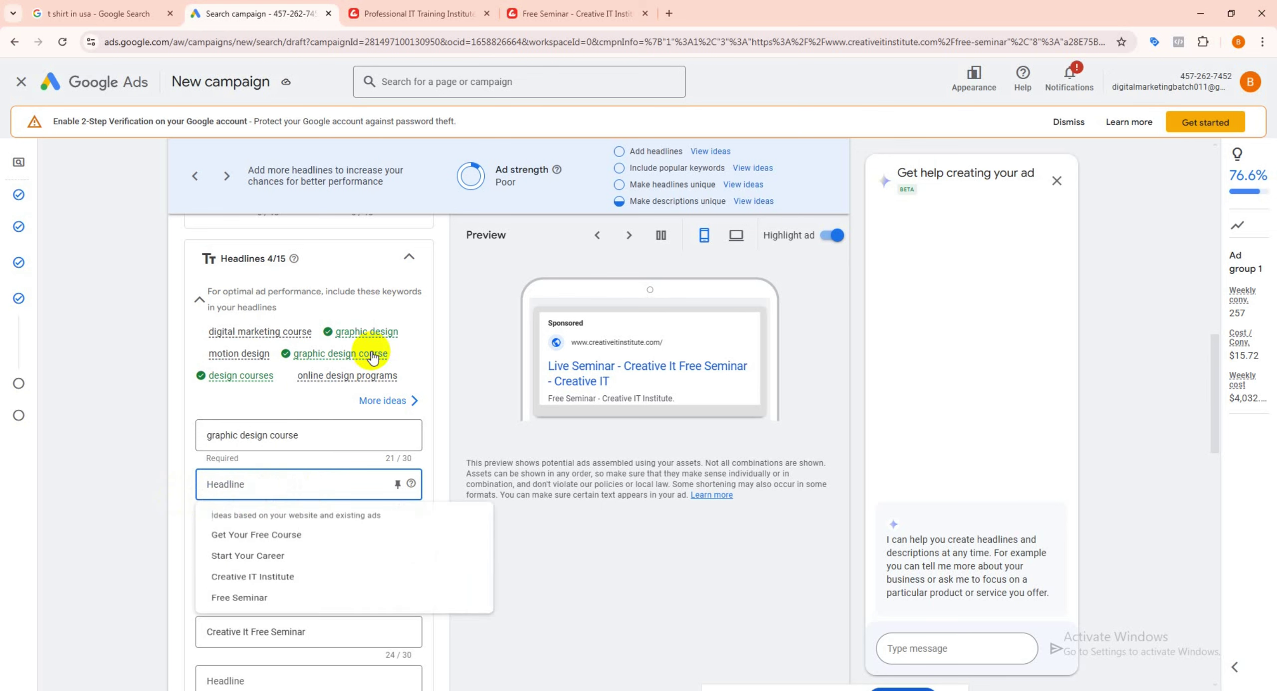
click(302, 465)
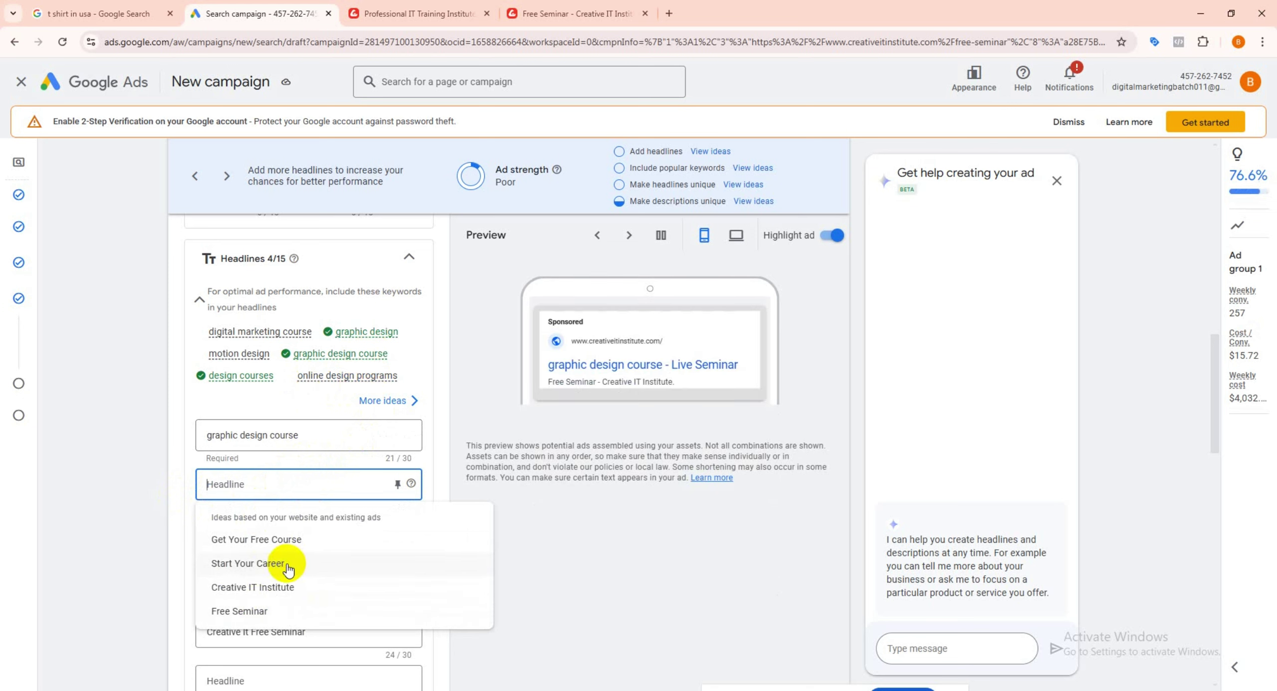
click(248, 538)
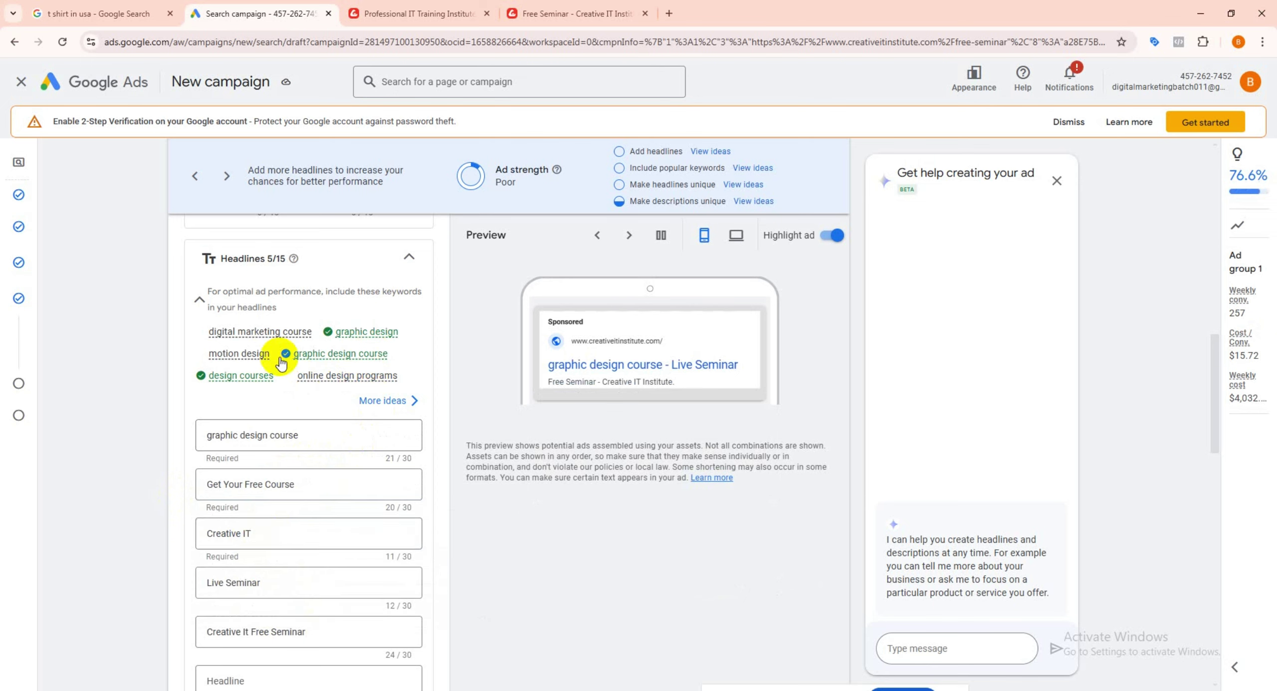
Step: Replace the ad's second headline with the recommended keyword "digital marketing course"
click(305, 481)
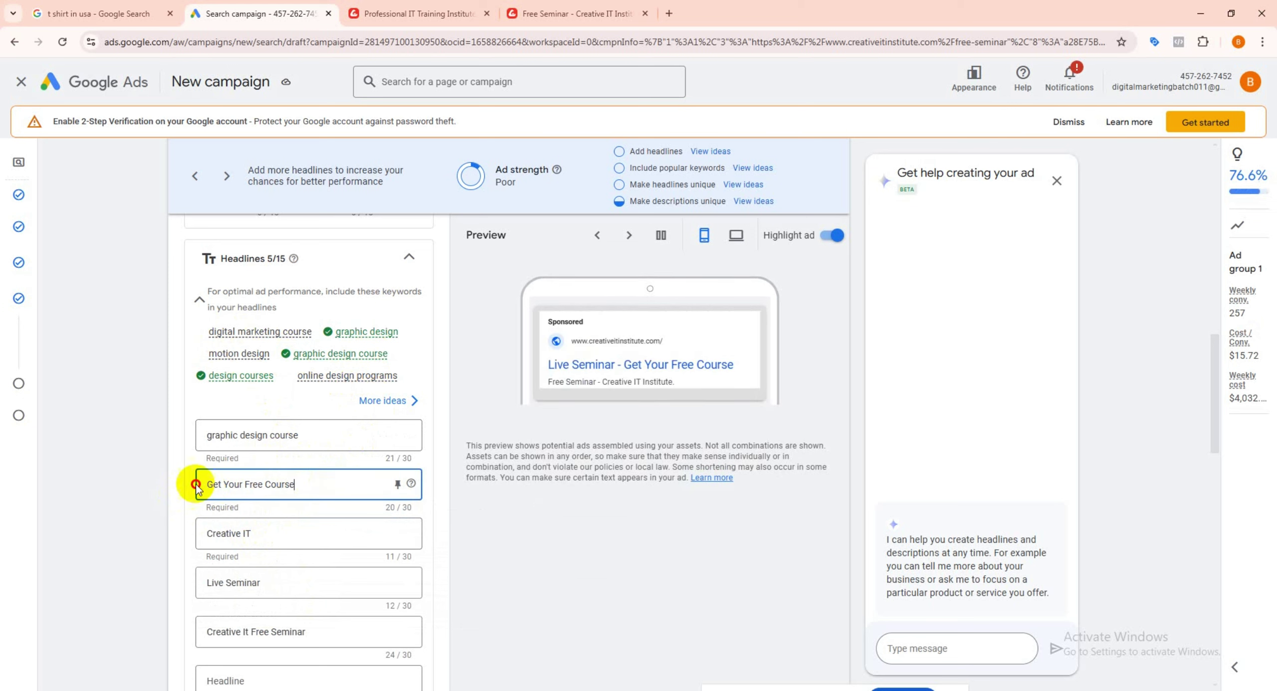
drag(307, 482, 202, 484)
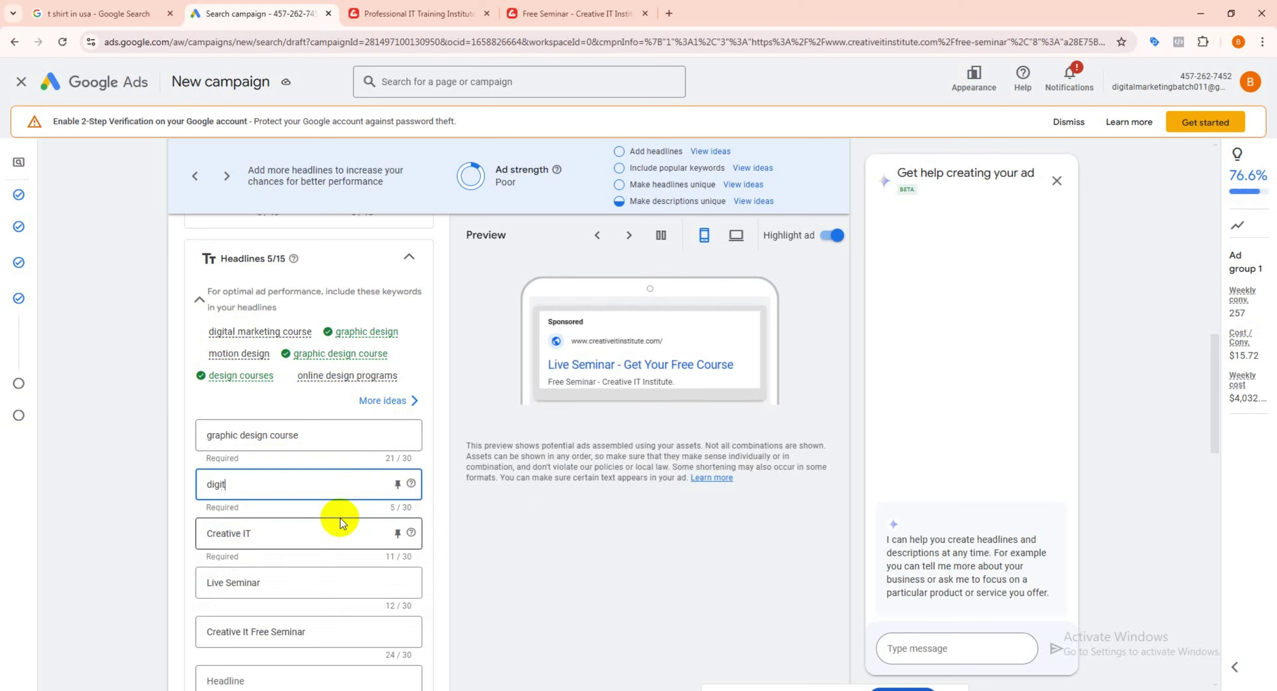
text(digital market)
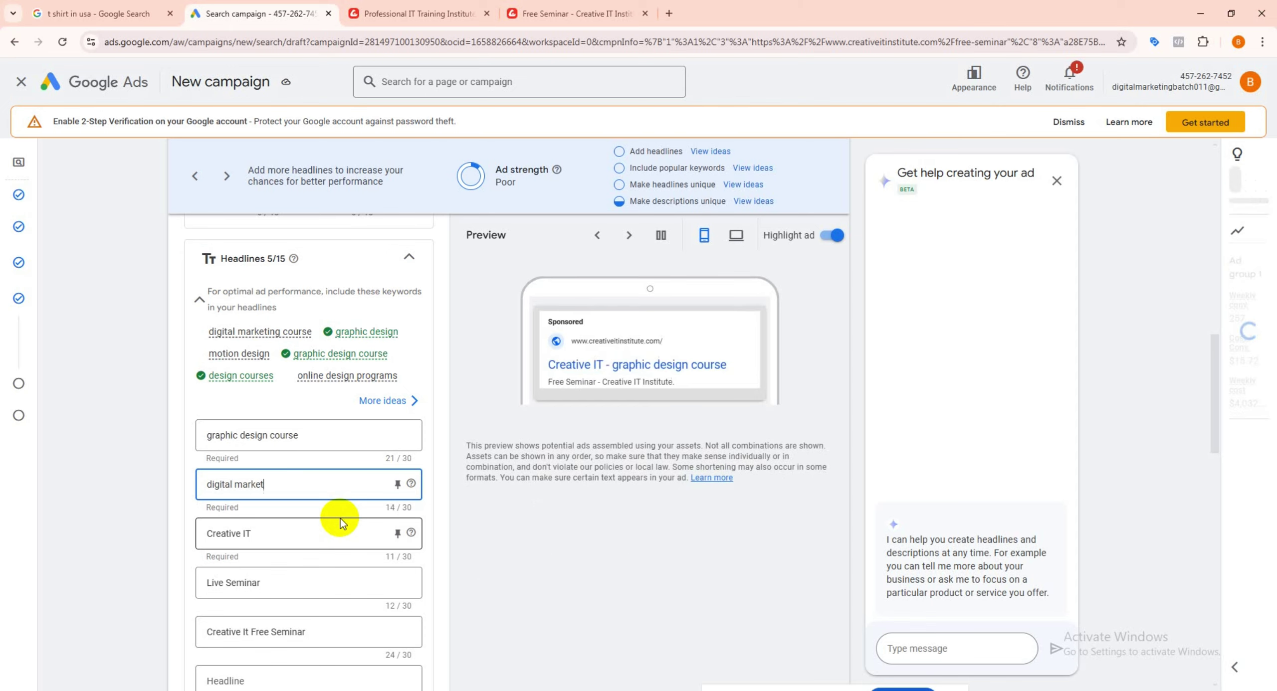
text(ing cours)
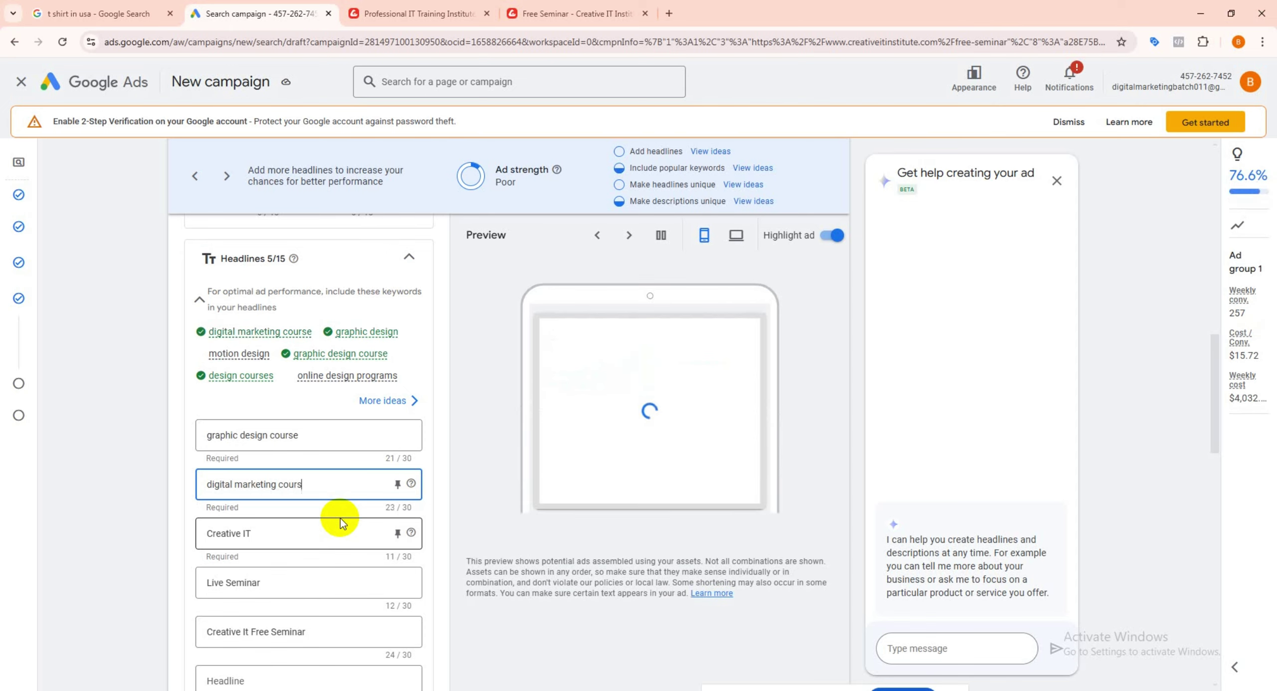
text(e)
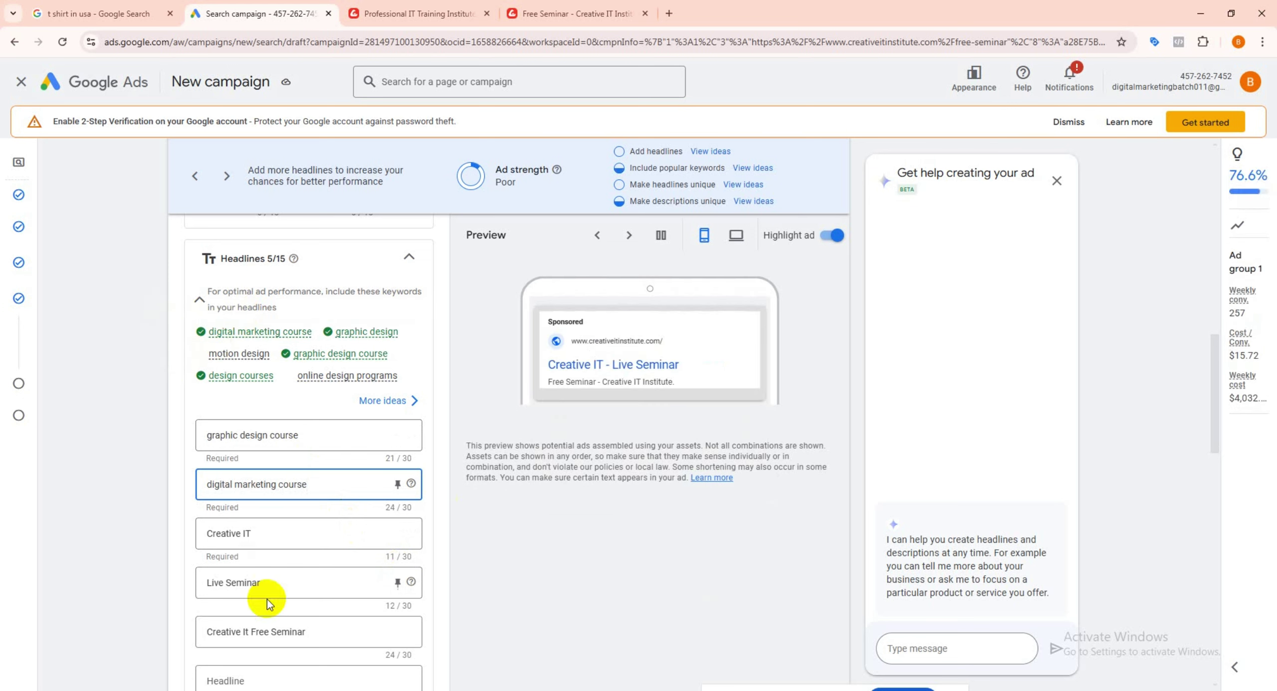
Step: Replace the ad's third headline with the recommended keyword "motion design"
click(285, 578)
drag(285, 578, 205, 583)
click(273, 533)
drag(273, 532, 185, 533)
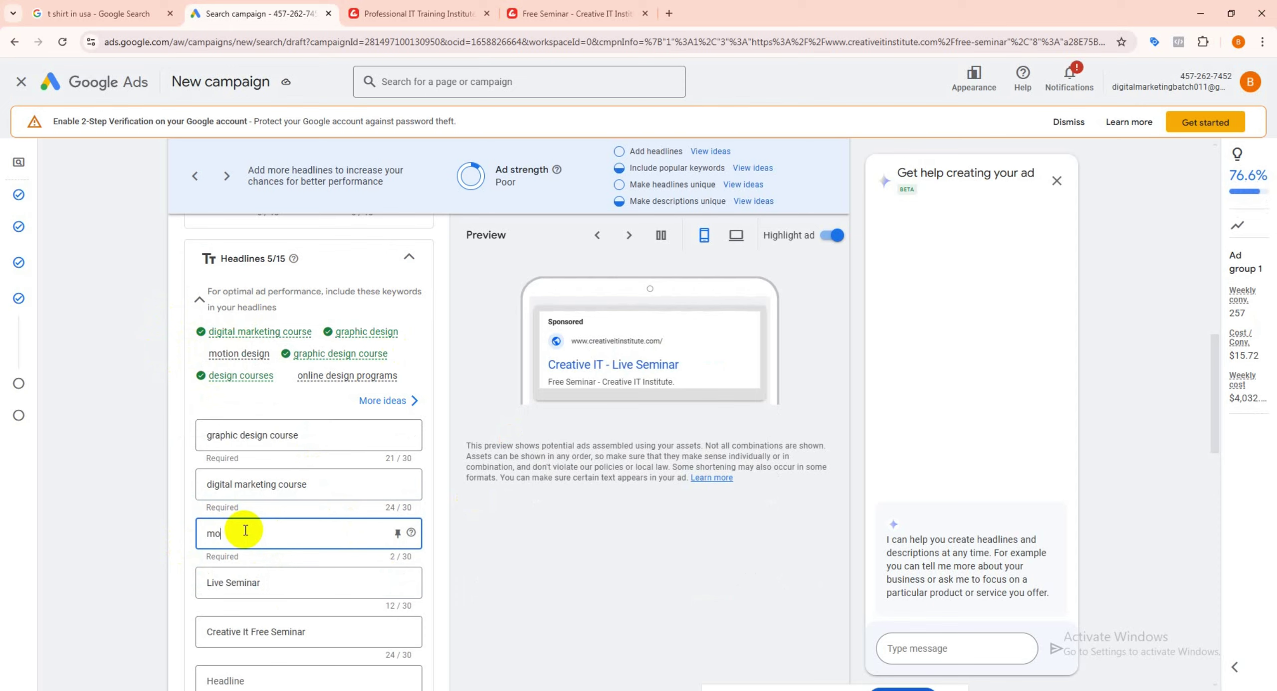
text(motion)
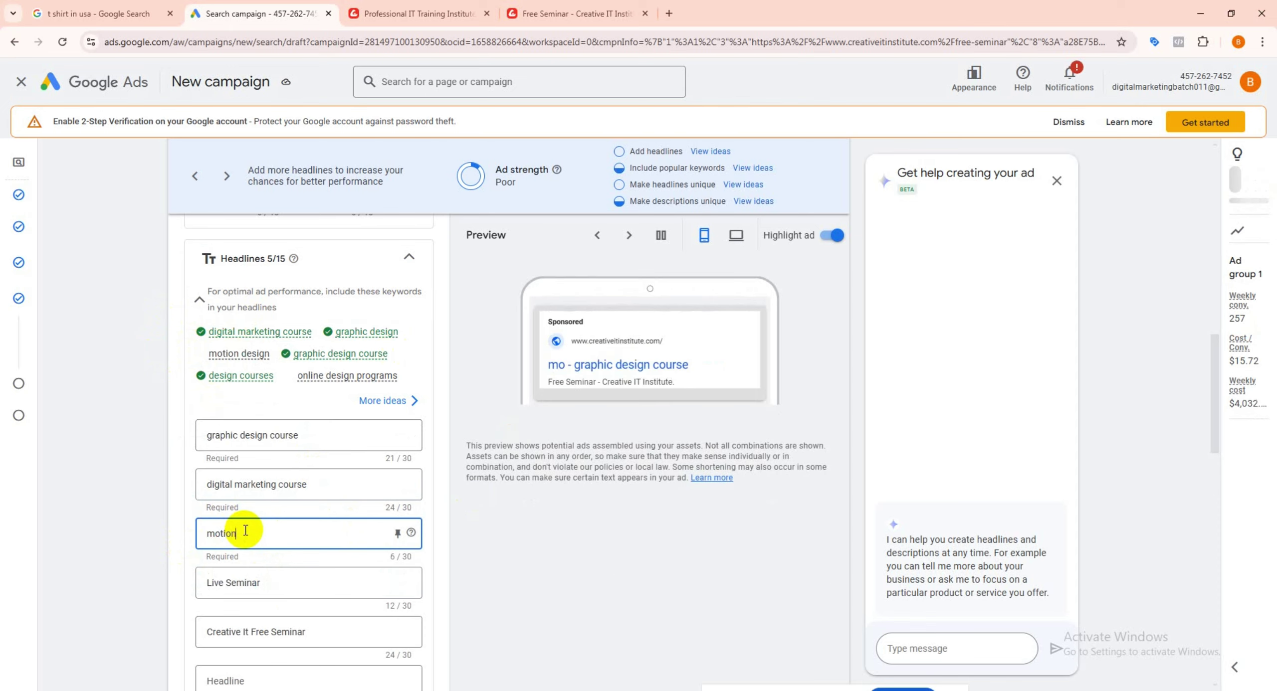
text( design)
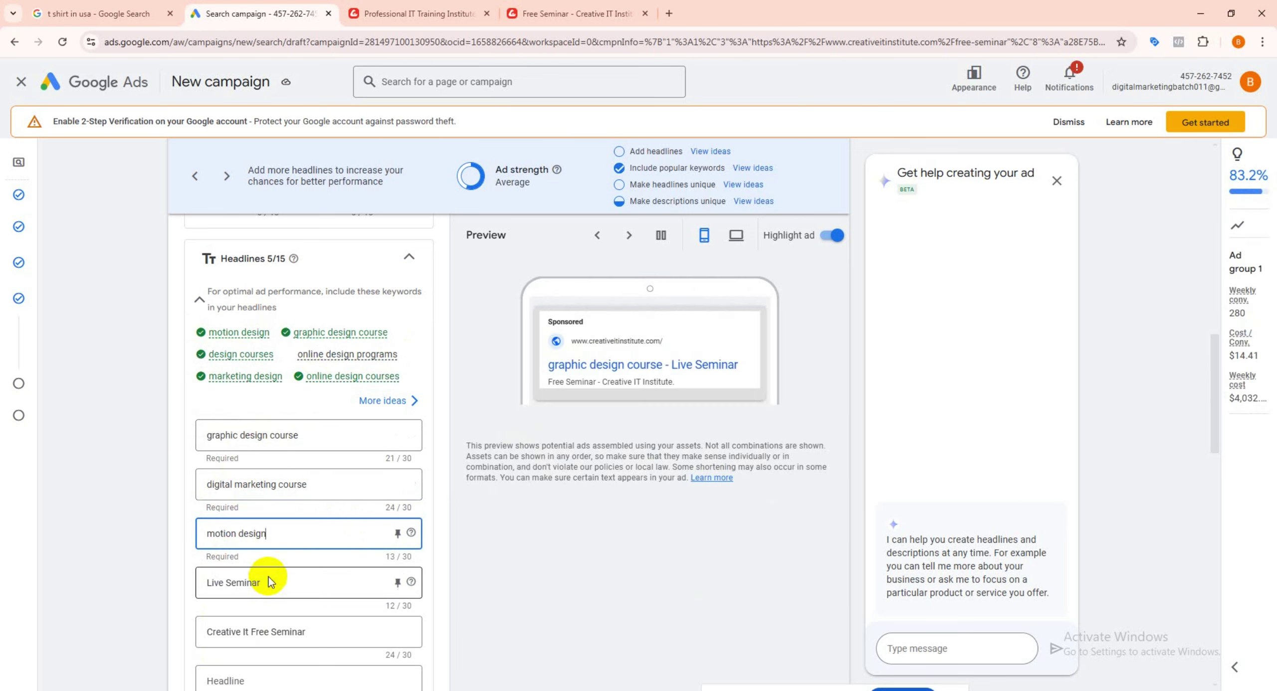
Step: Replace the ad's fourth headline with the recommended keyword "online design programs"
drag(269, 581, 204, 584)
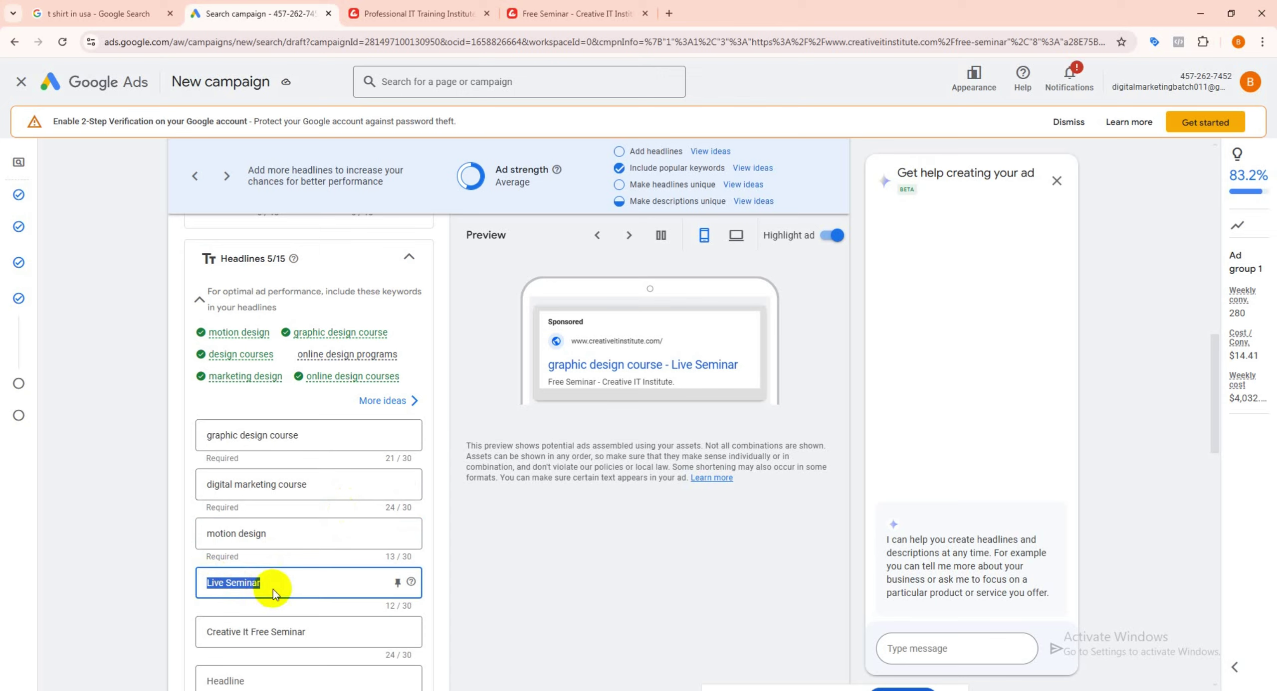
text(online des)
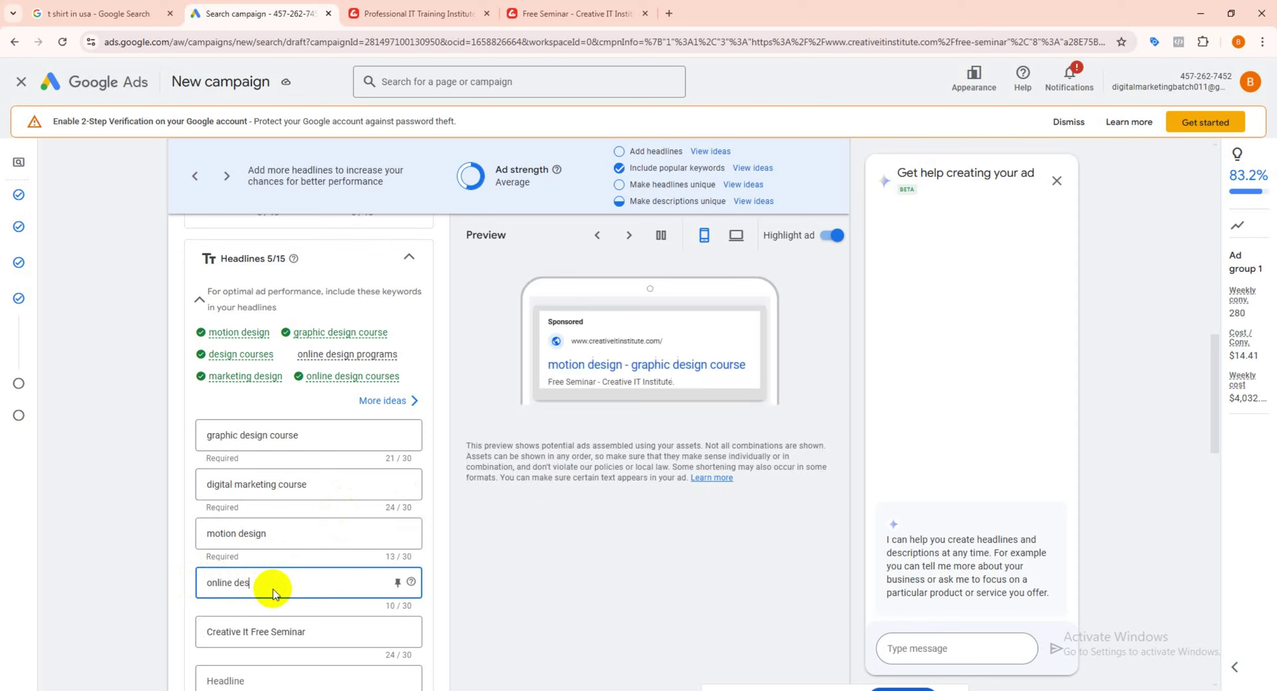
text(ign pro)
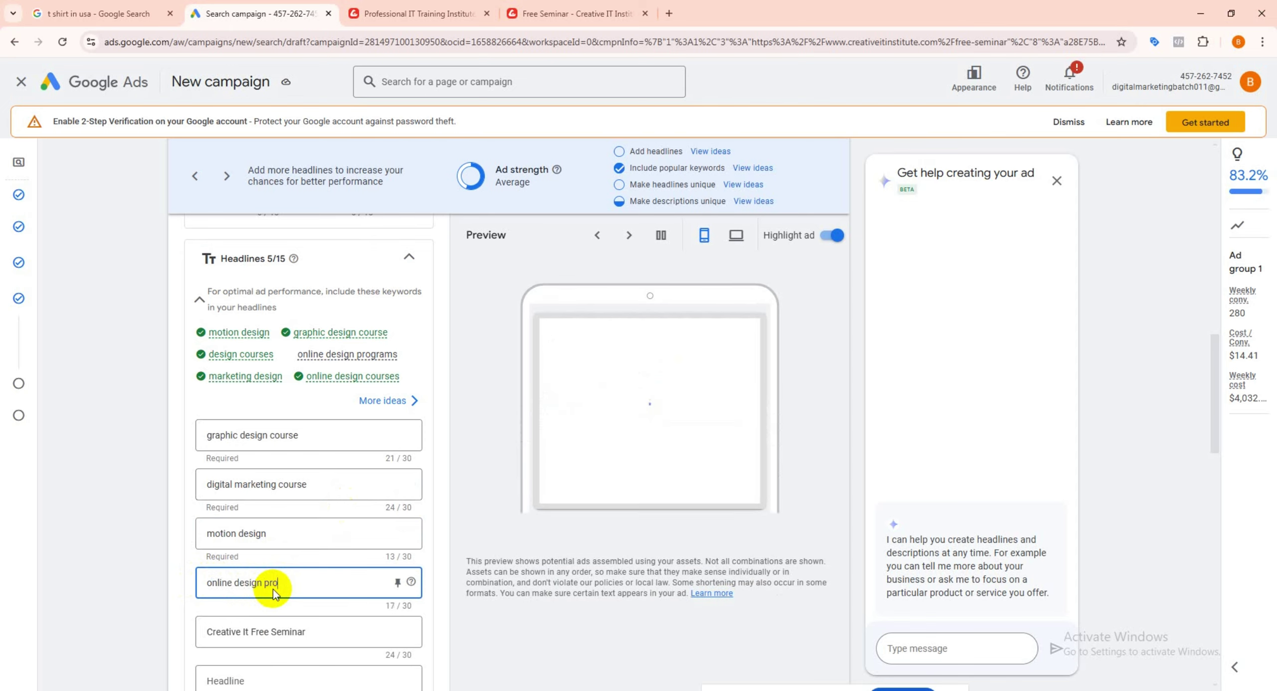
text(gram)
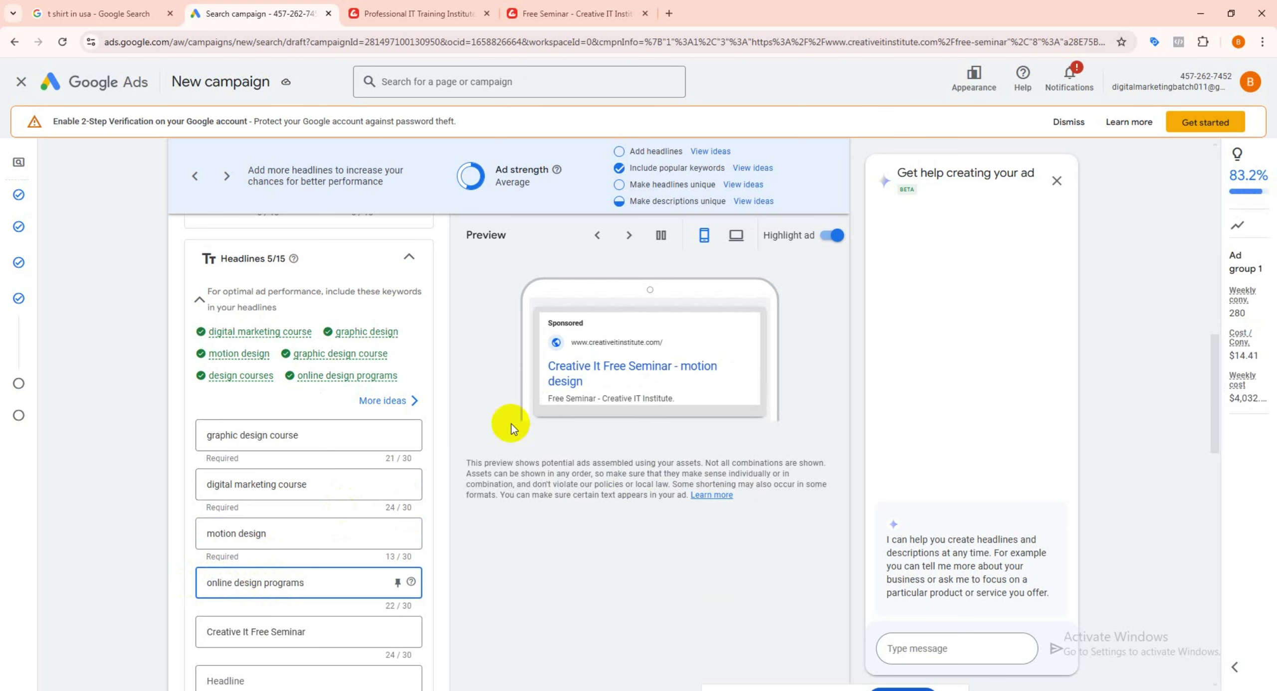
text(s)
Step: Fill the next three empty headlines with the suggestions "Creative IT", "Get Your Free Course" and "Free Seminar", and check the ad strength
scroll(249, 360, down, 2)
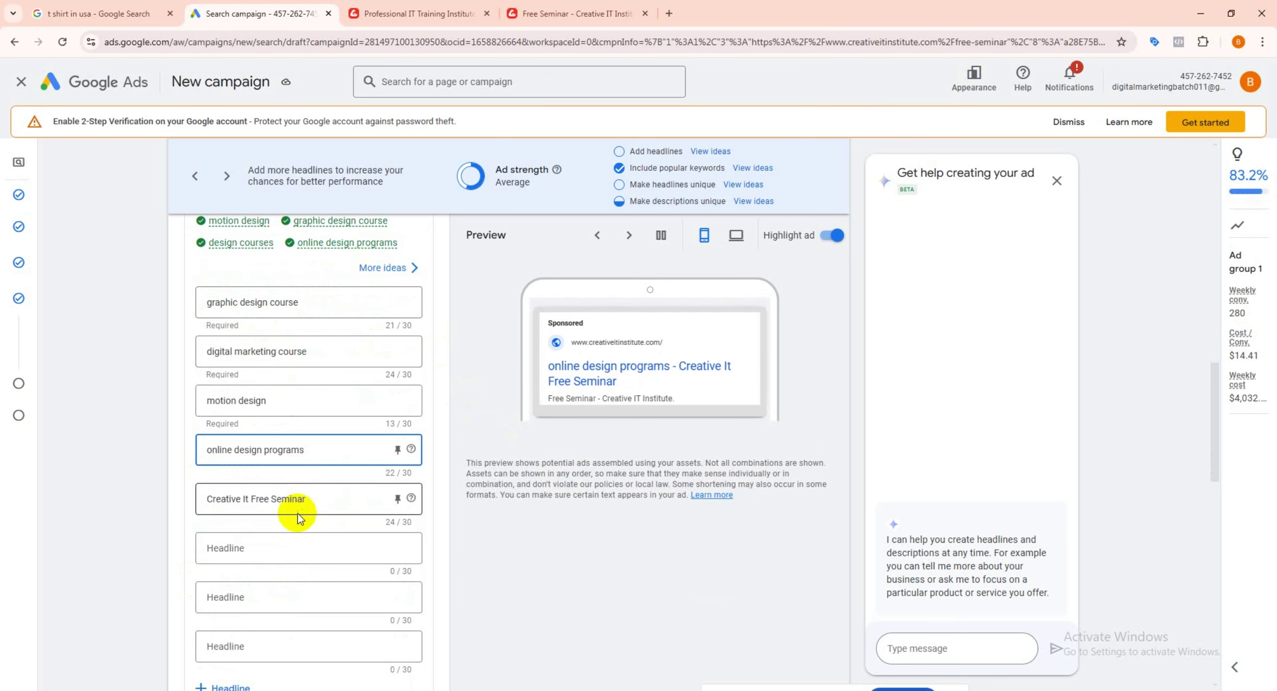
scroll(294, 513, down, 2)
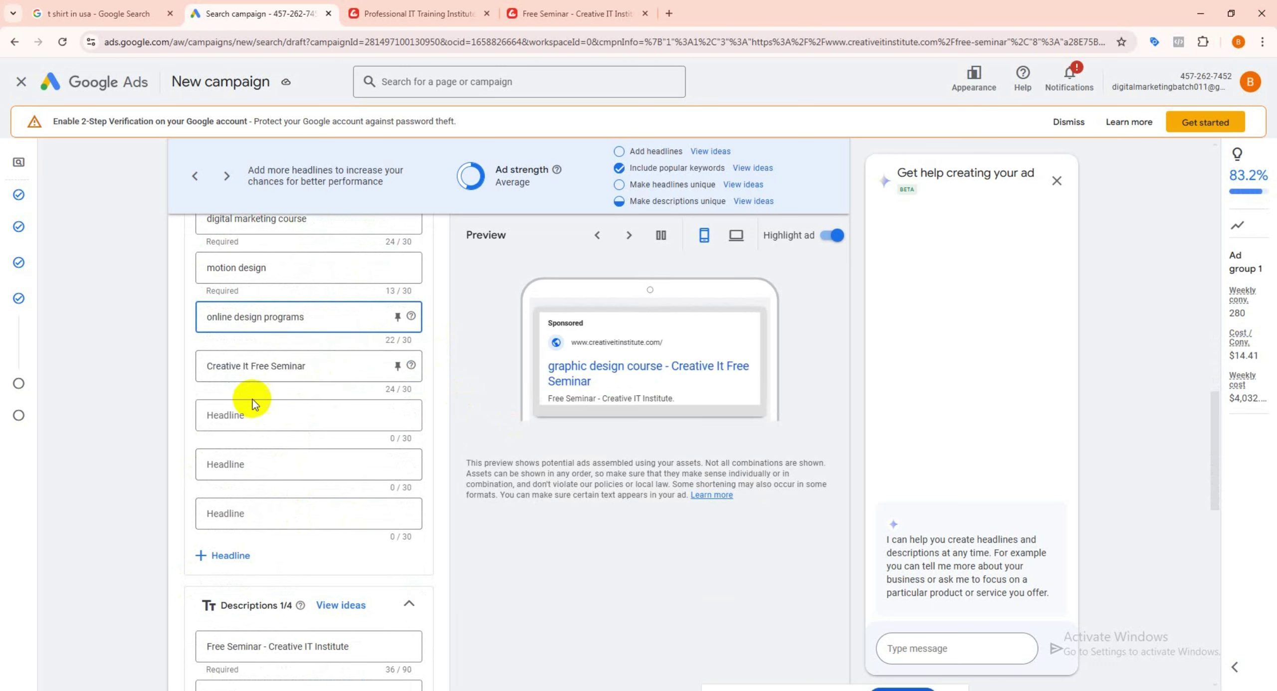
click(264, 418)
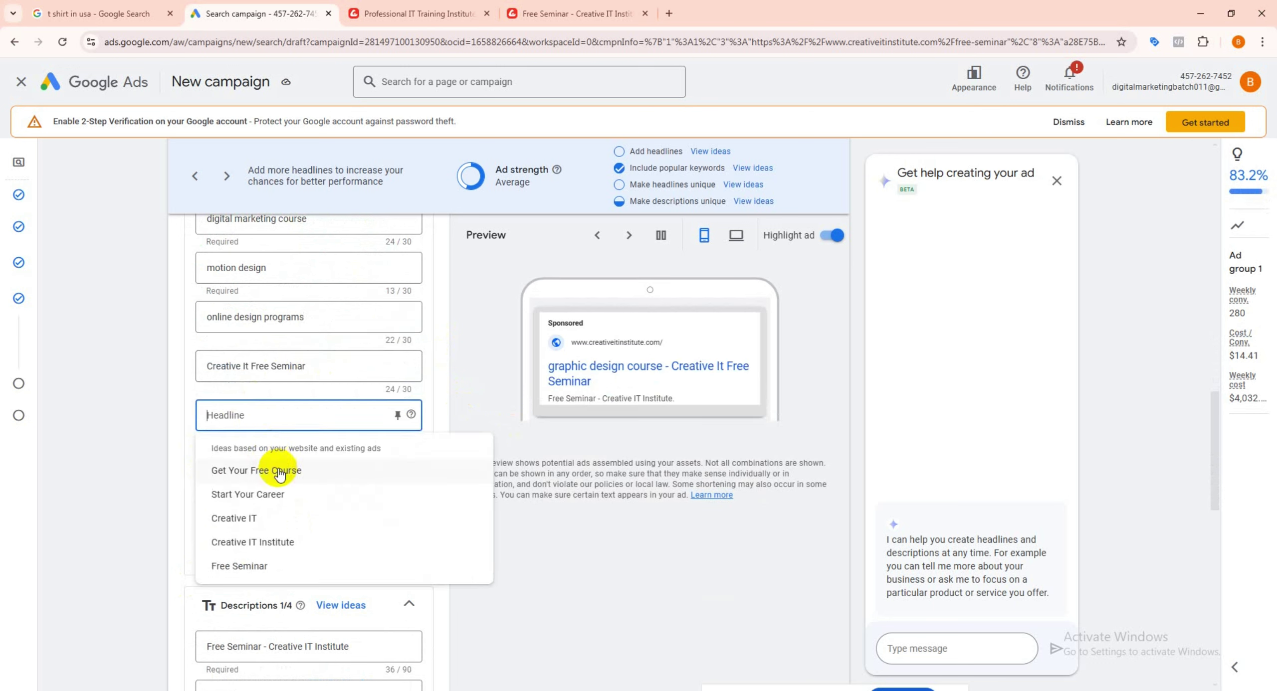
click(246, 522)
click(264, 467)
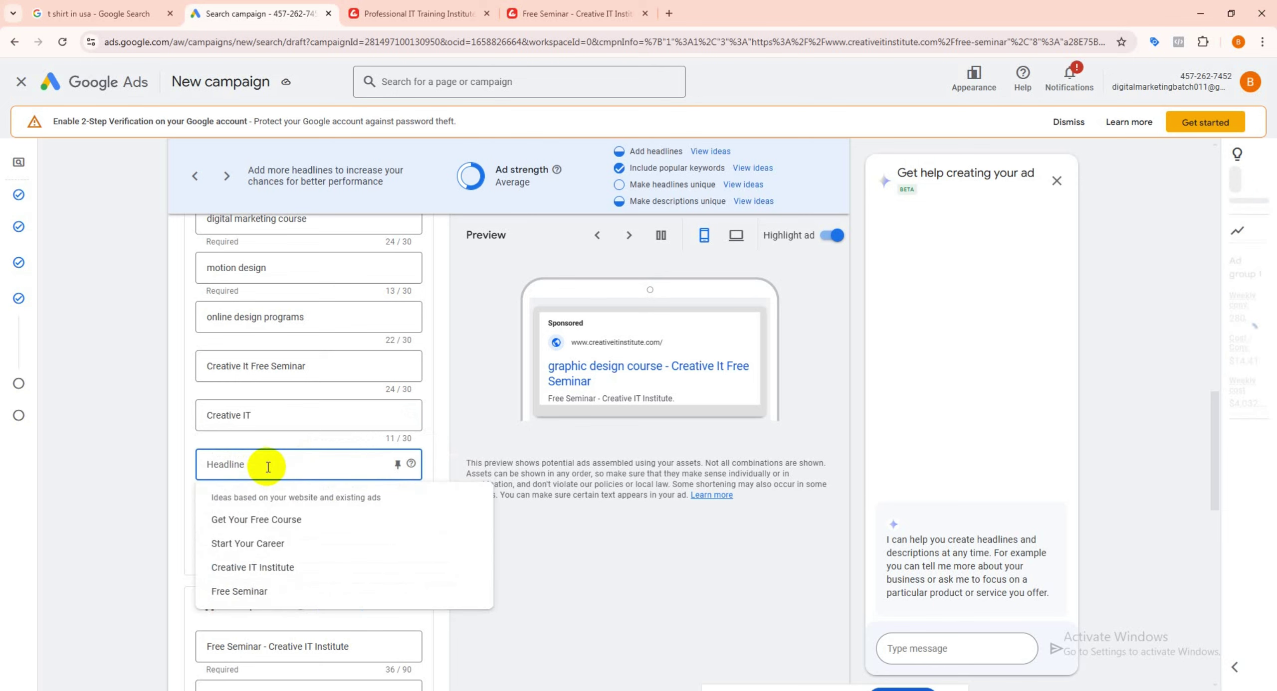
click(274, 519)
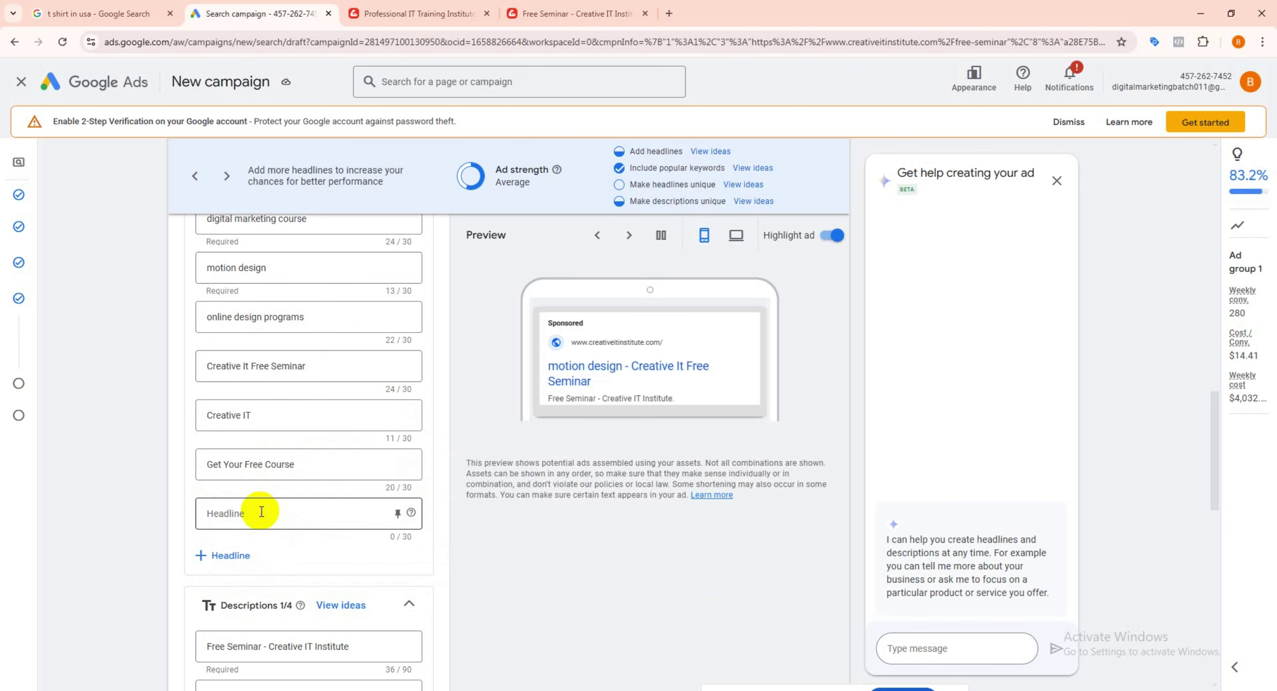
click(262, 512)
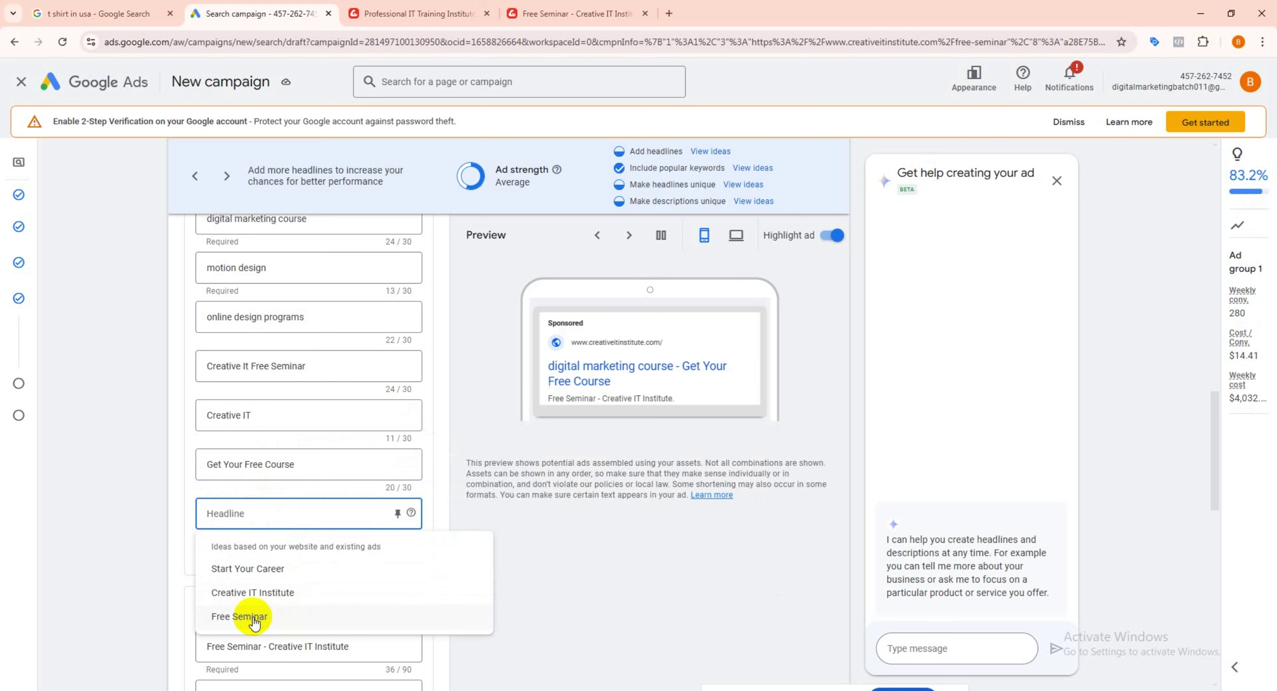
click(254, 618)
scroll(219, 389, up, 1)
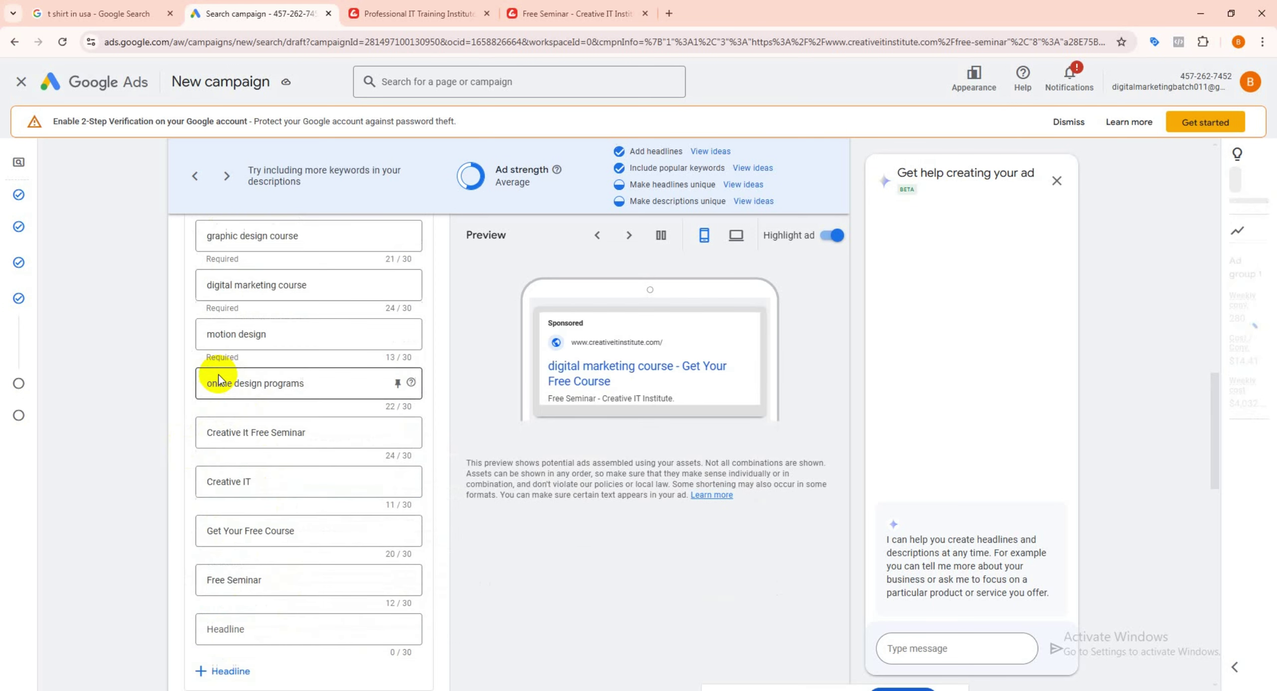
scroll(215, 369, up, 3)
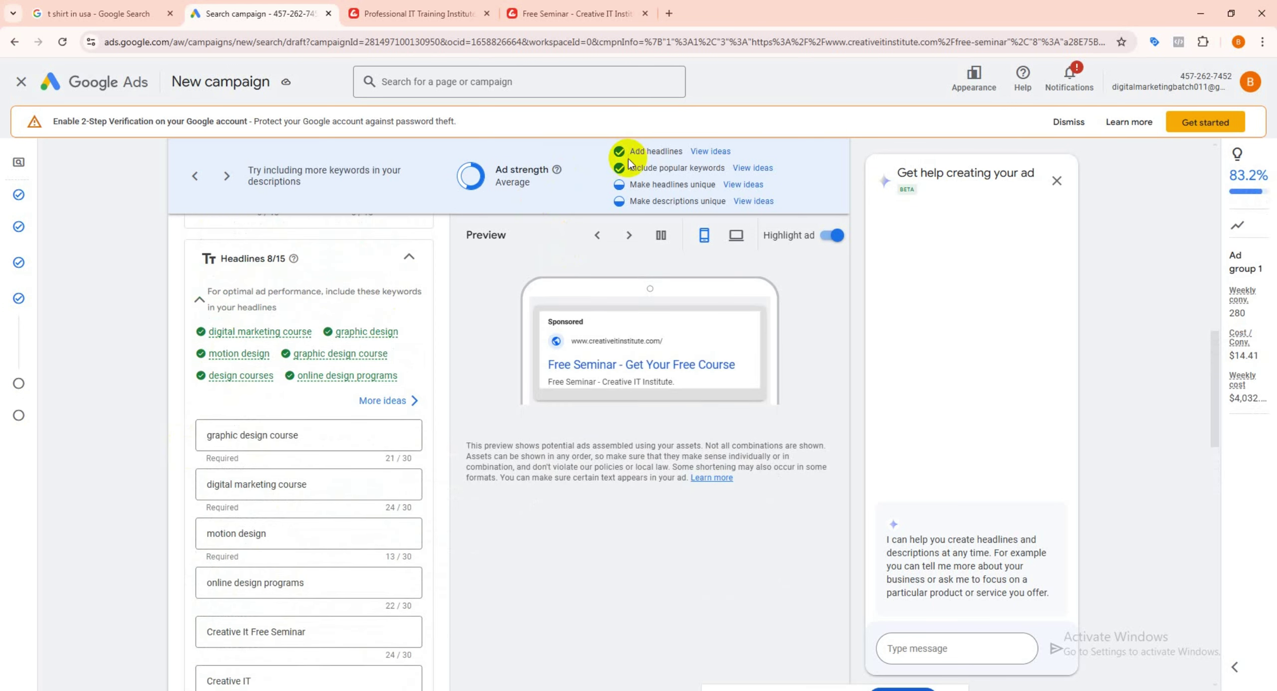
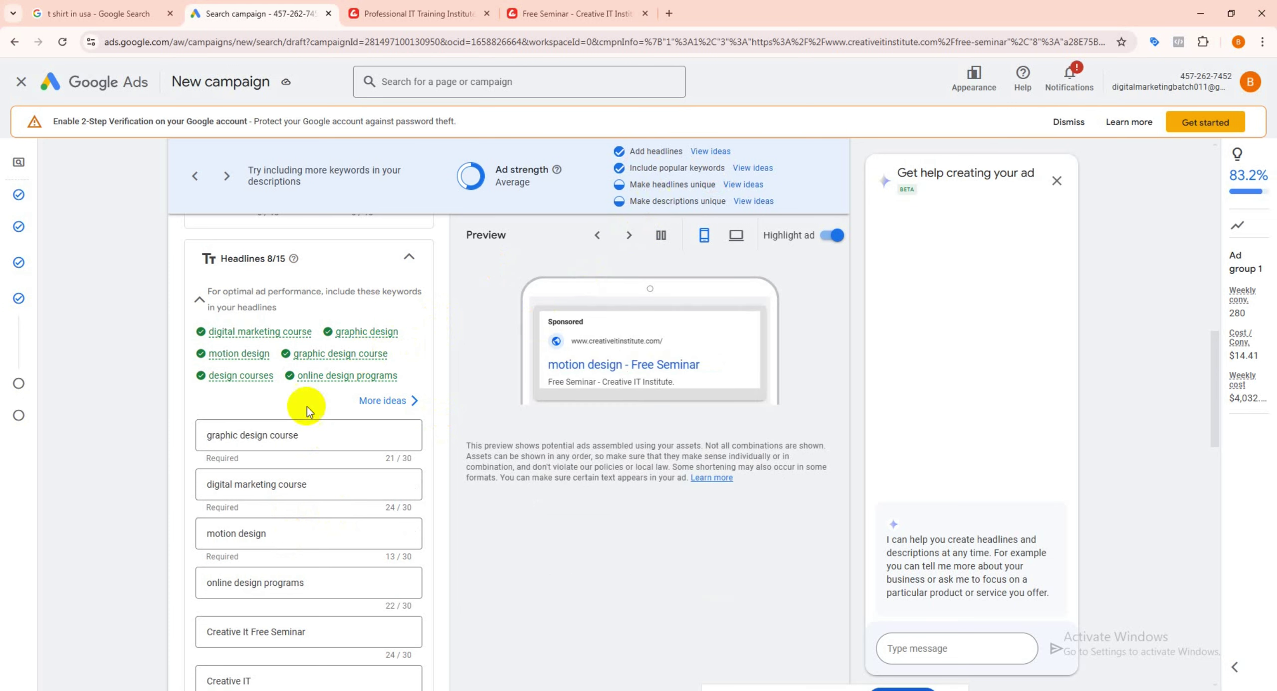
Step: Add "best" to the start of the ad's first description so it reads "best Free Seminar - Creative IT Institute"
scroll(307, 407, down, 5)
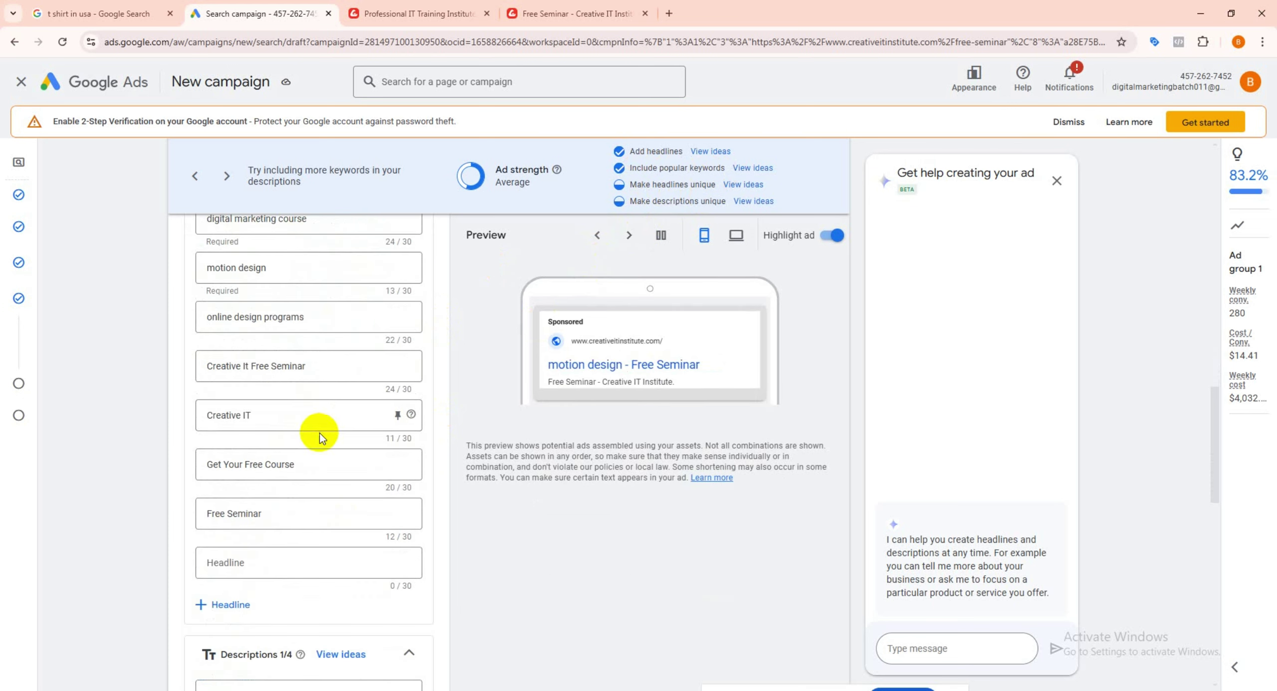
scroll(285, 499, down, 4)
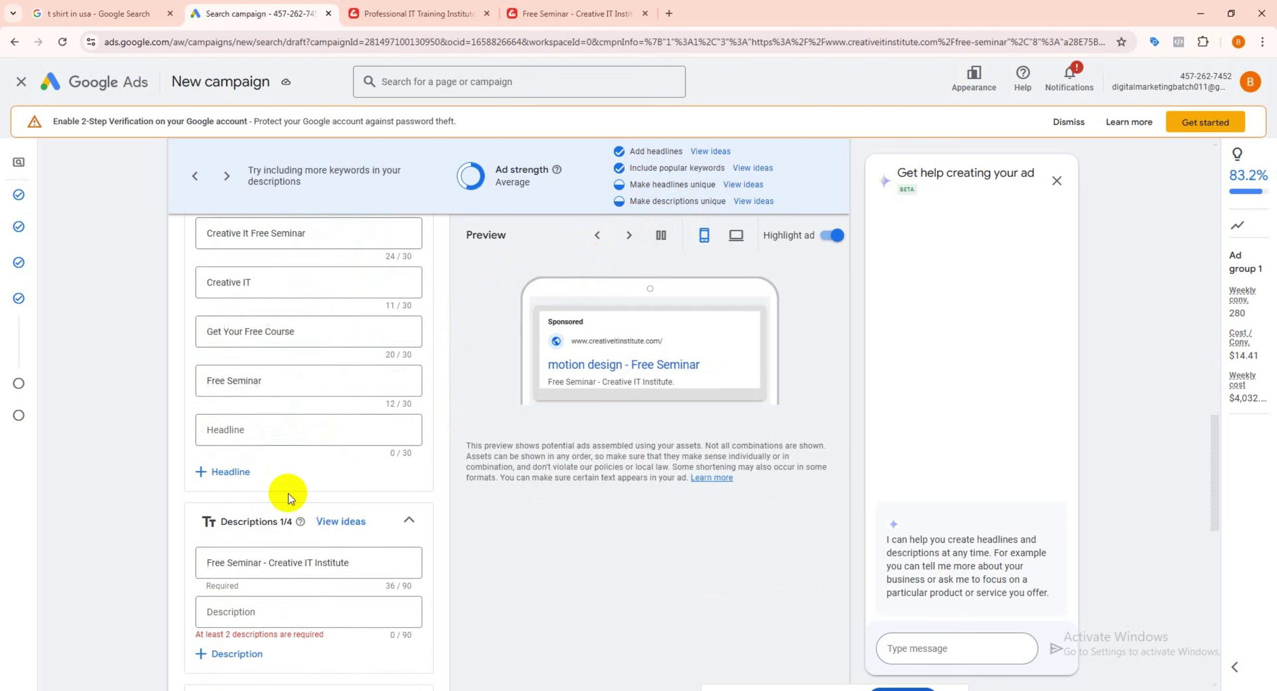
scroll(279, 511, down, 1)
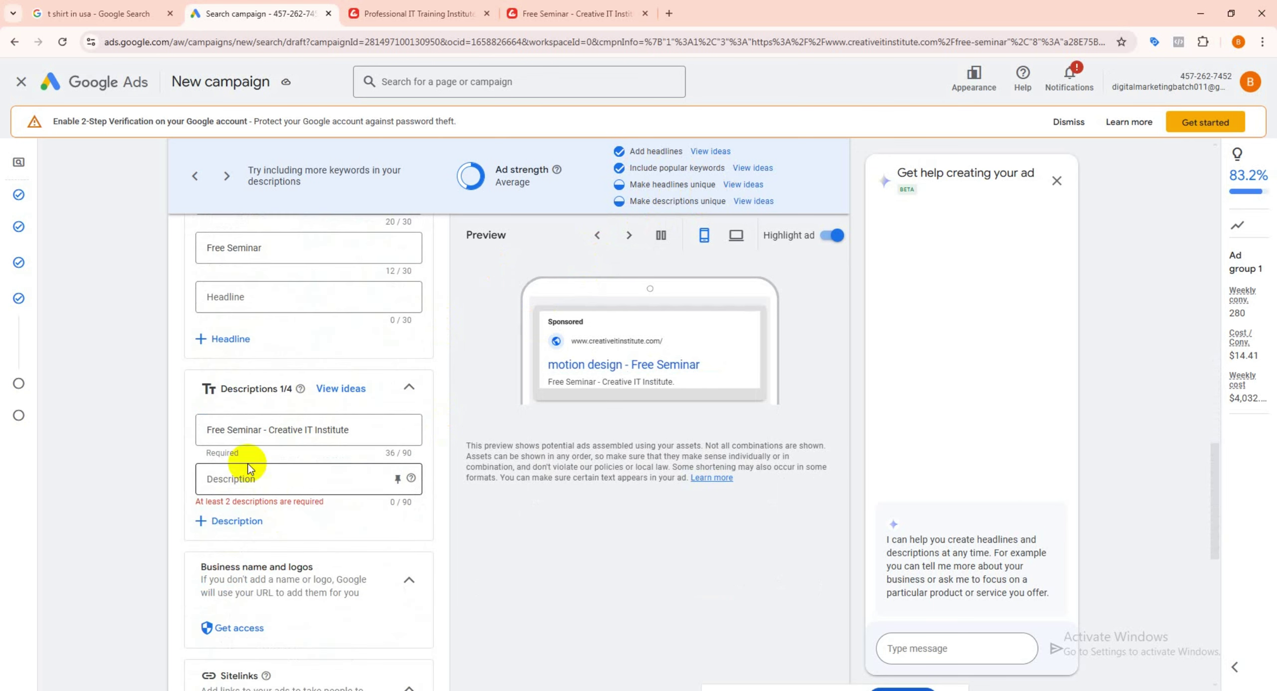
click(364, 430)
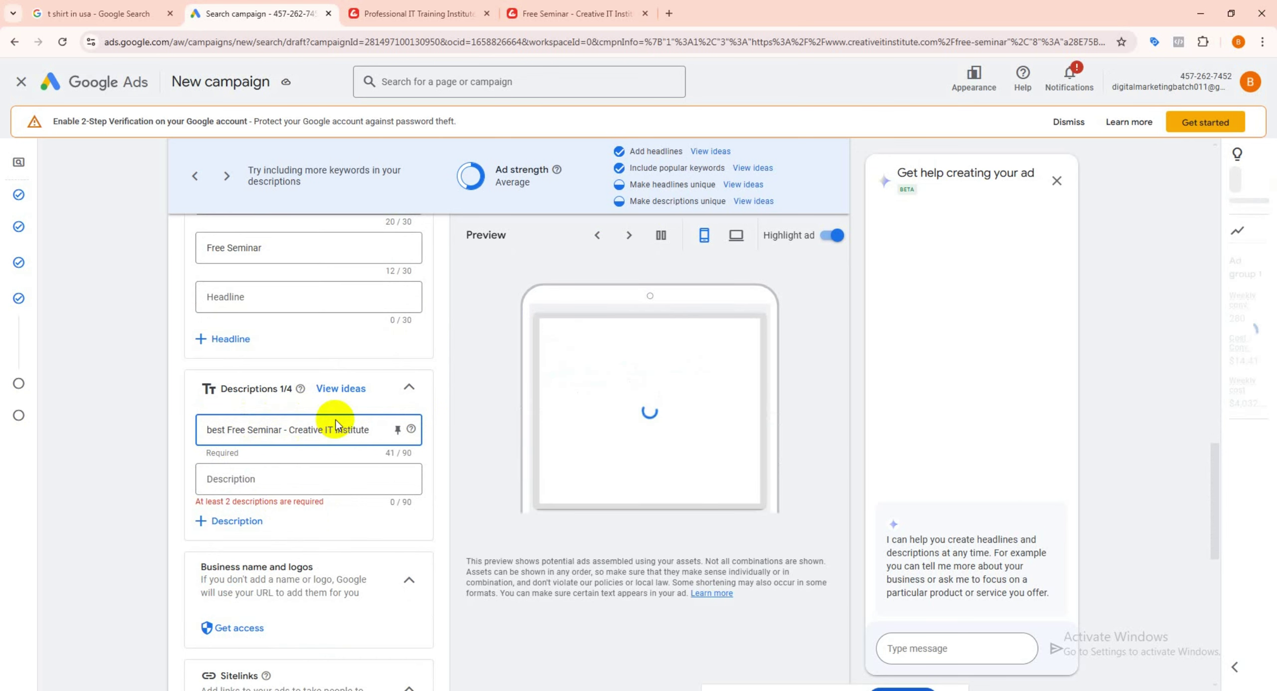
scroll(385, 439, up, 4)
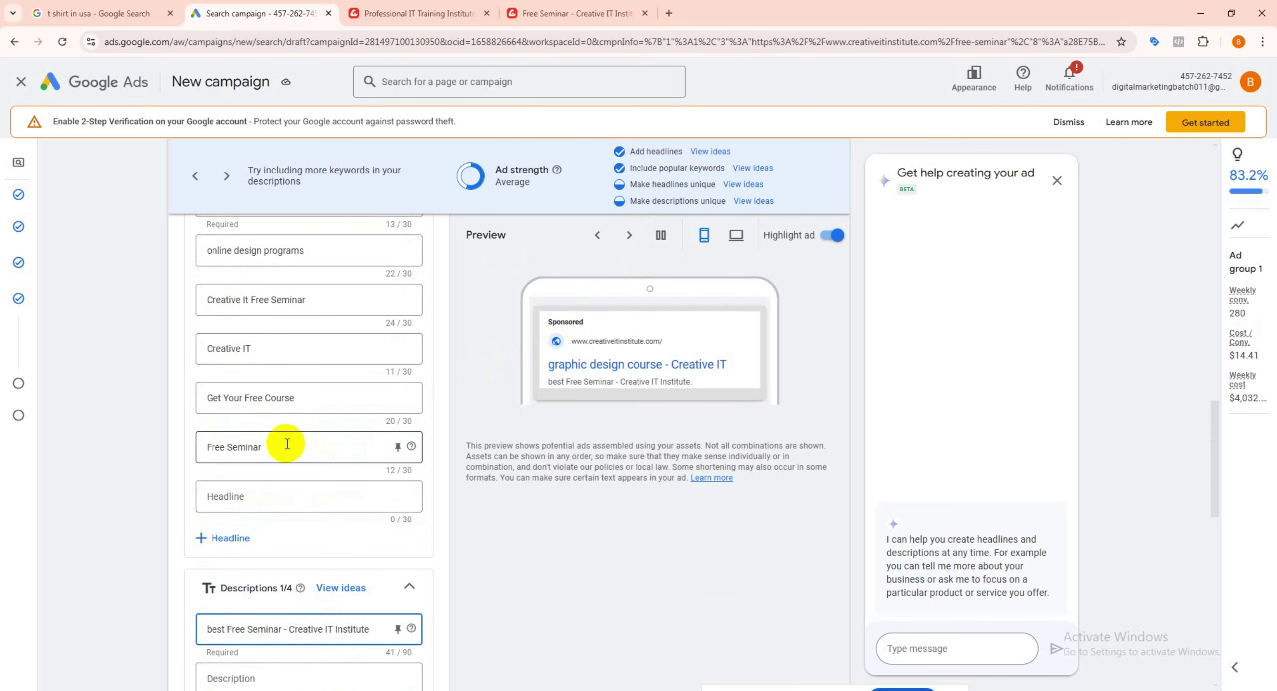
Step: Enter "master of digital marketing" as the ad's second description
scroll(295, 444, down, 4)
click(262, 479)
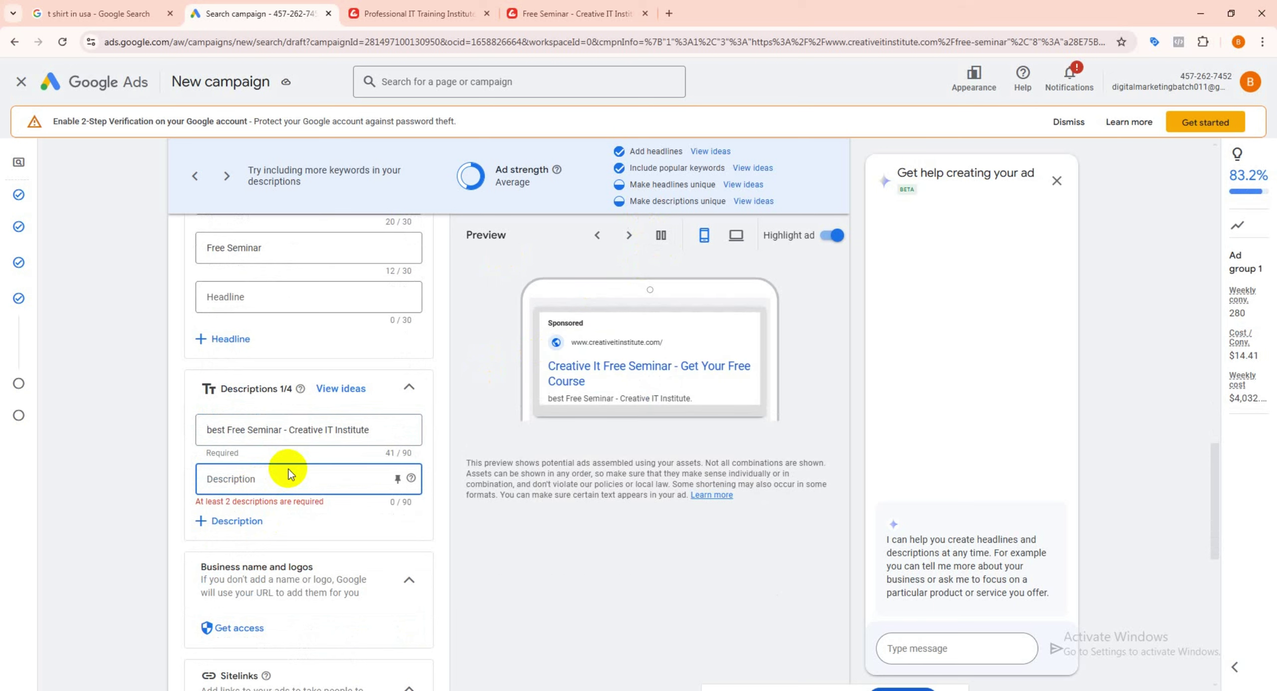
text(maste)
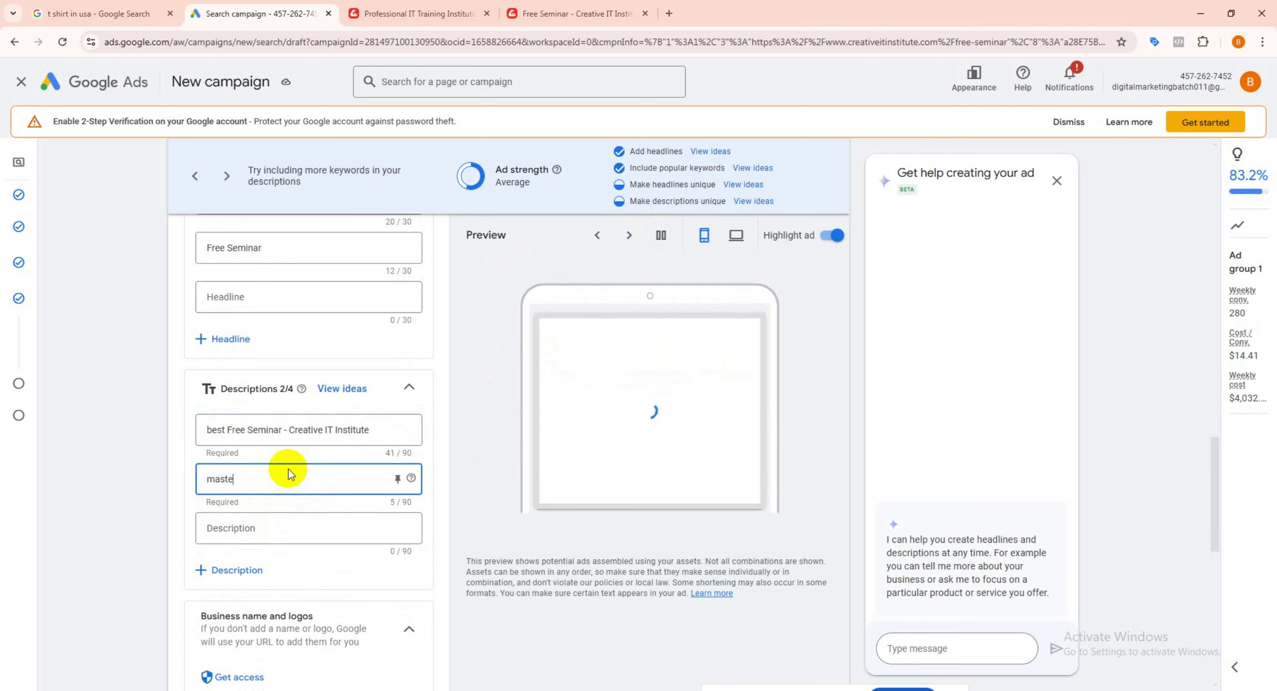
text(r of dig)
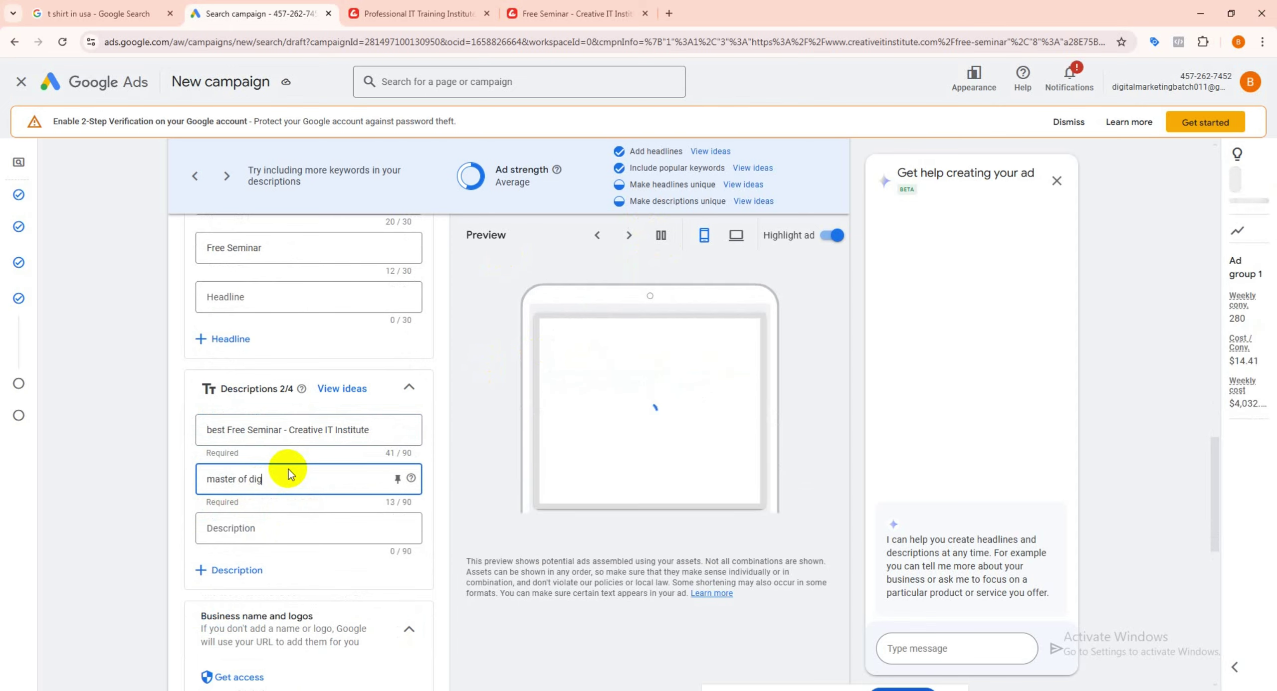
text(ital marketing)
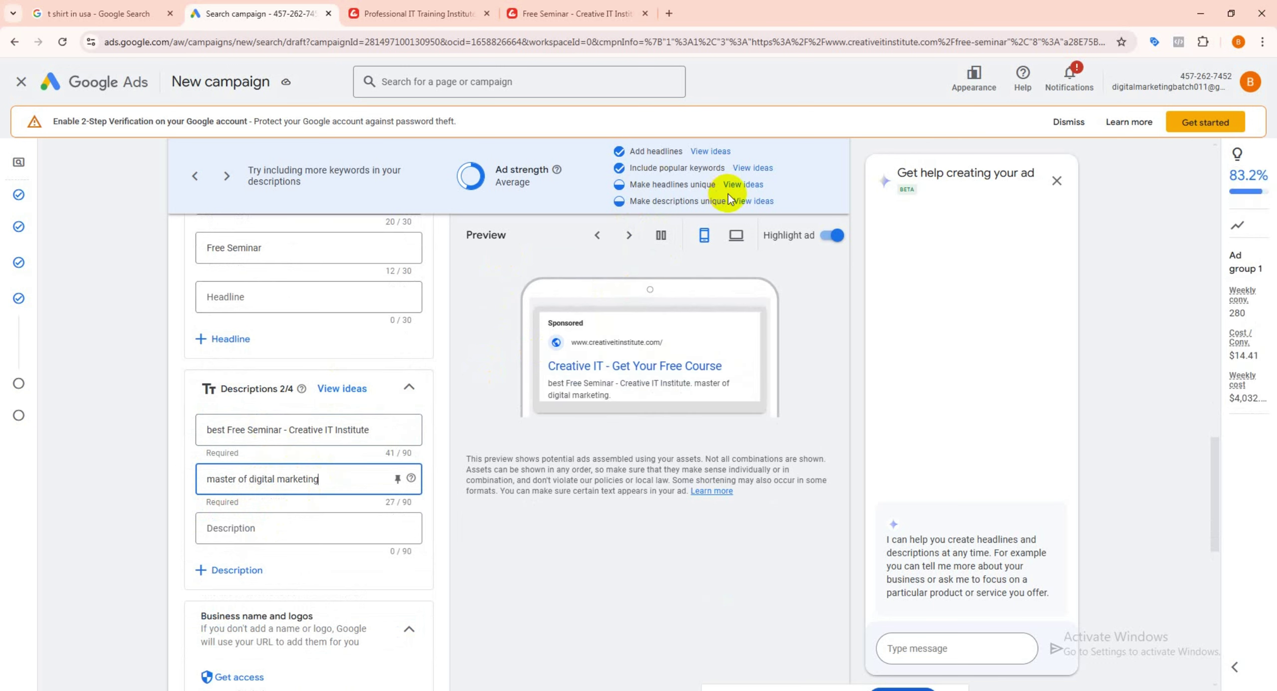
Step: Cut the second description's text and paste it back into the same field
click(250, 526)
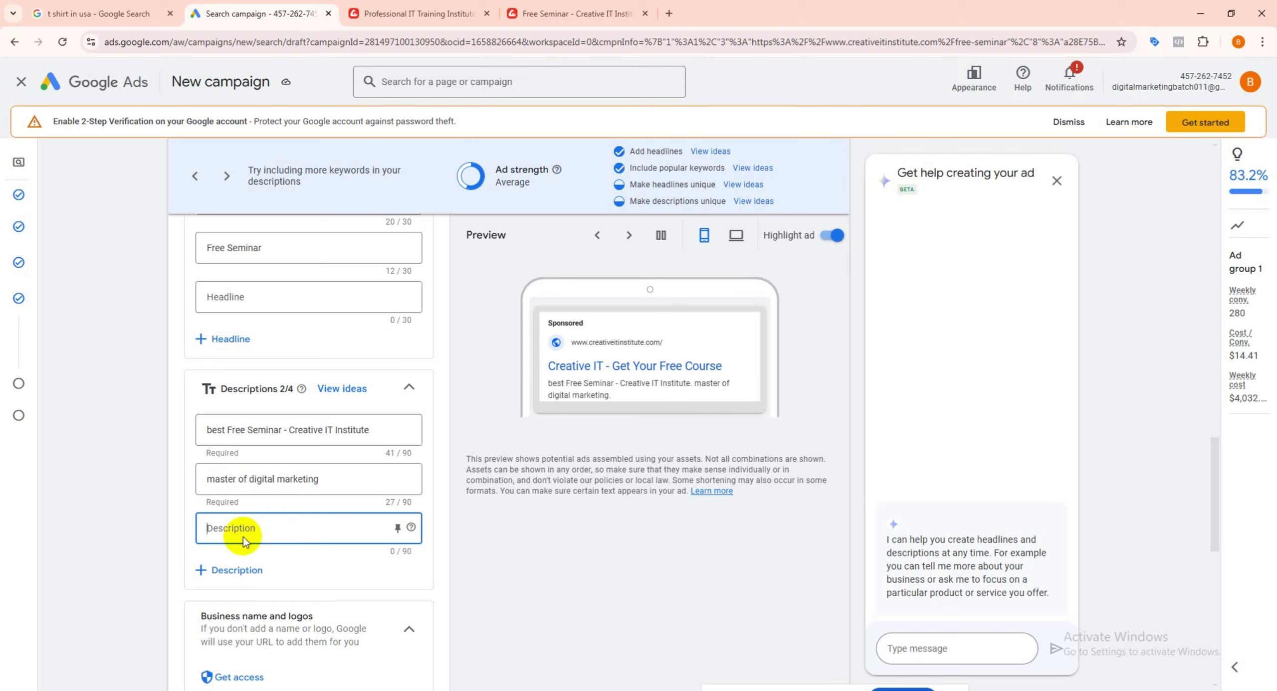
drag(342, 478, 192, 492)
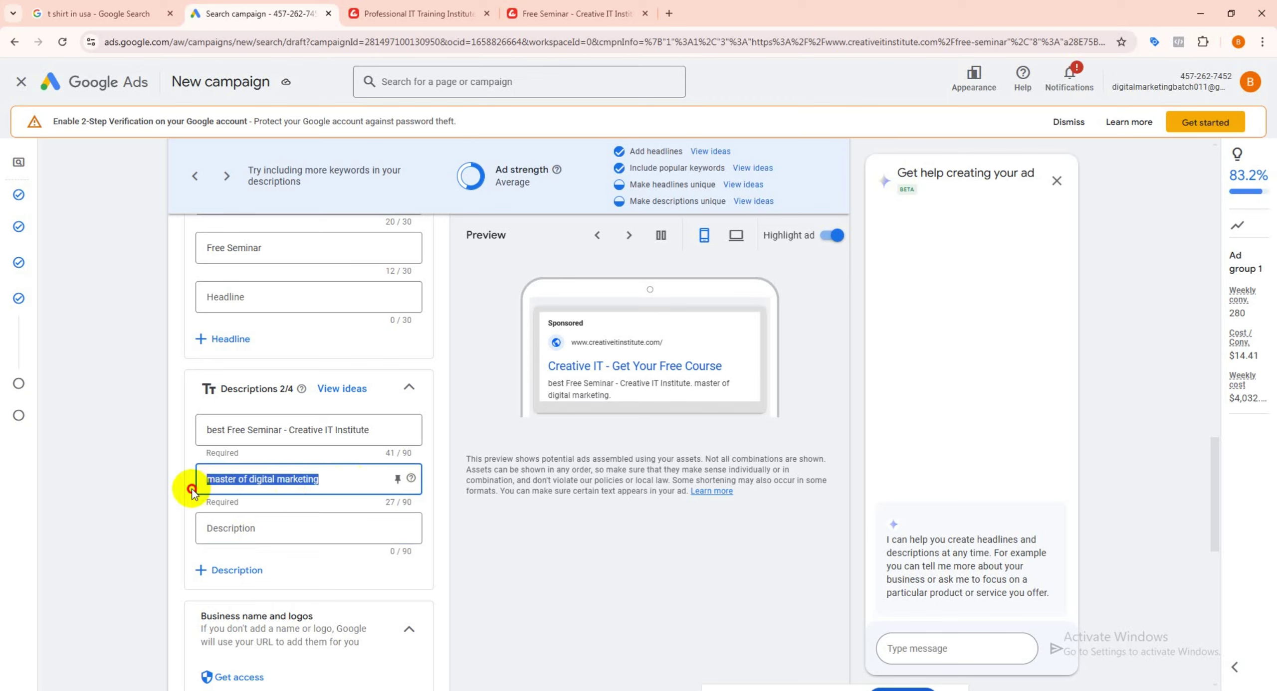
key(ctrl+x)
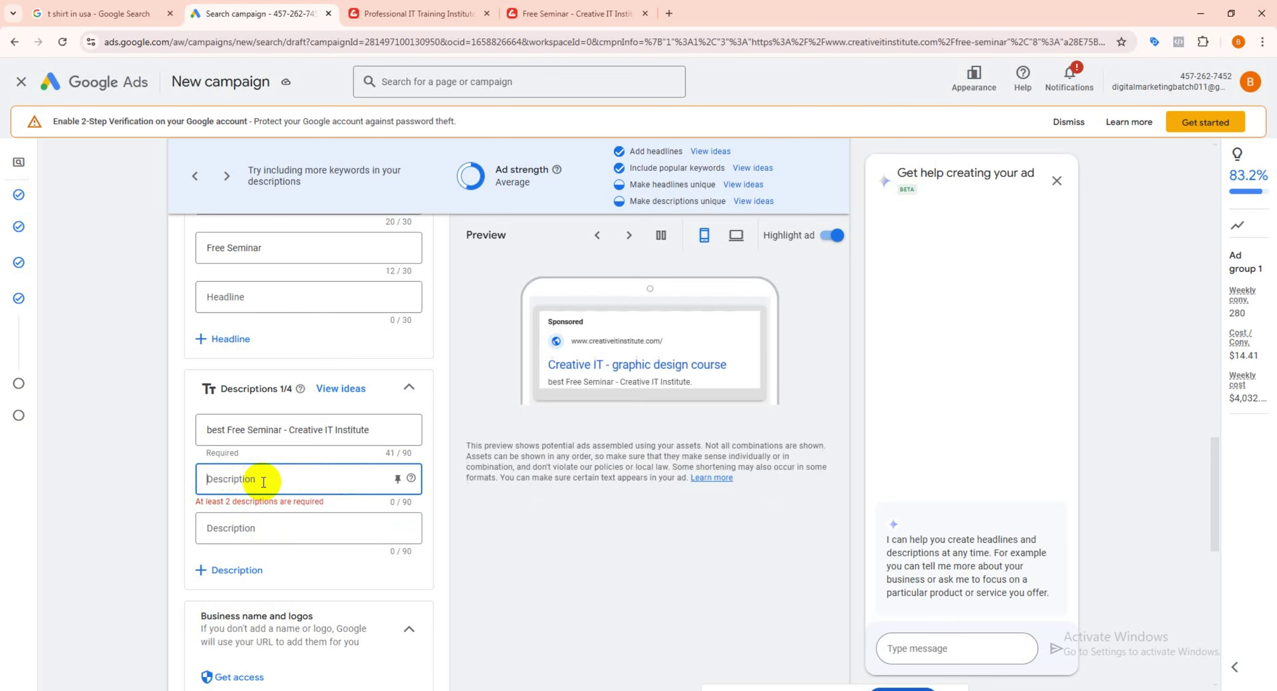
key(ctrl+v)
Step: Copy the introductory paragraph under "Free Seminar Schedule" on the Creative IT free seminar page for the ad's third description
click(253, 527)
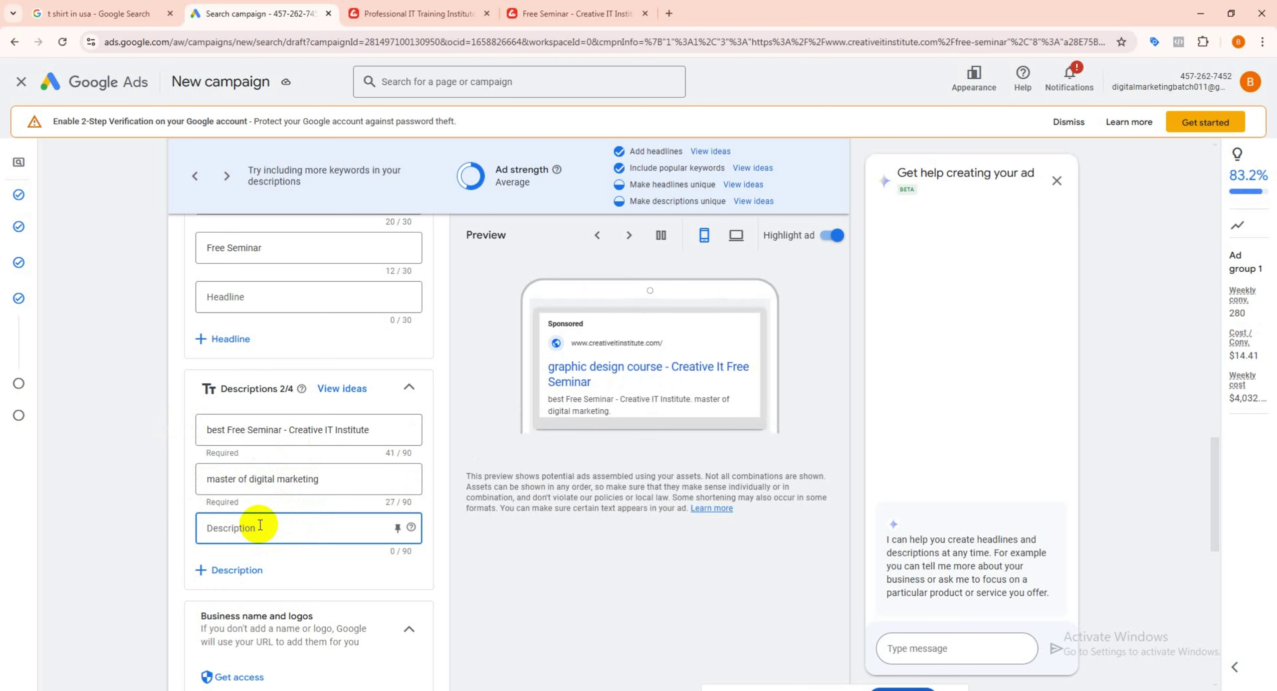
click(419, 6)
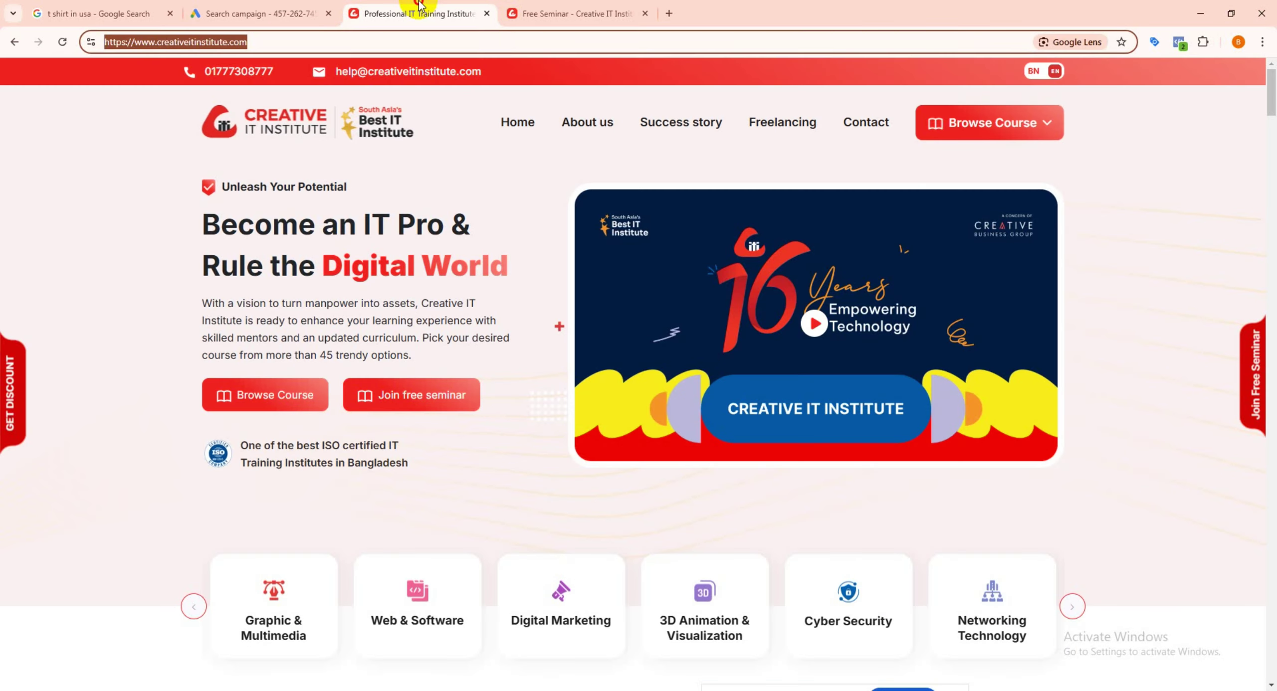
click(523, 10)
scroll(393, 347, up, 3)
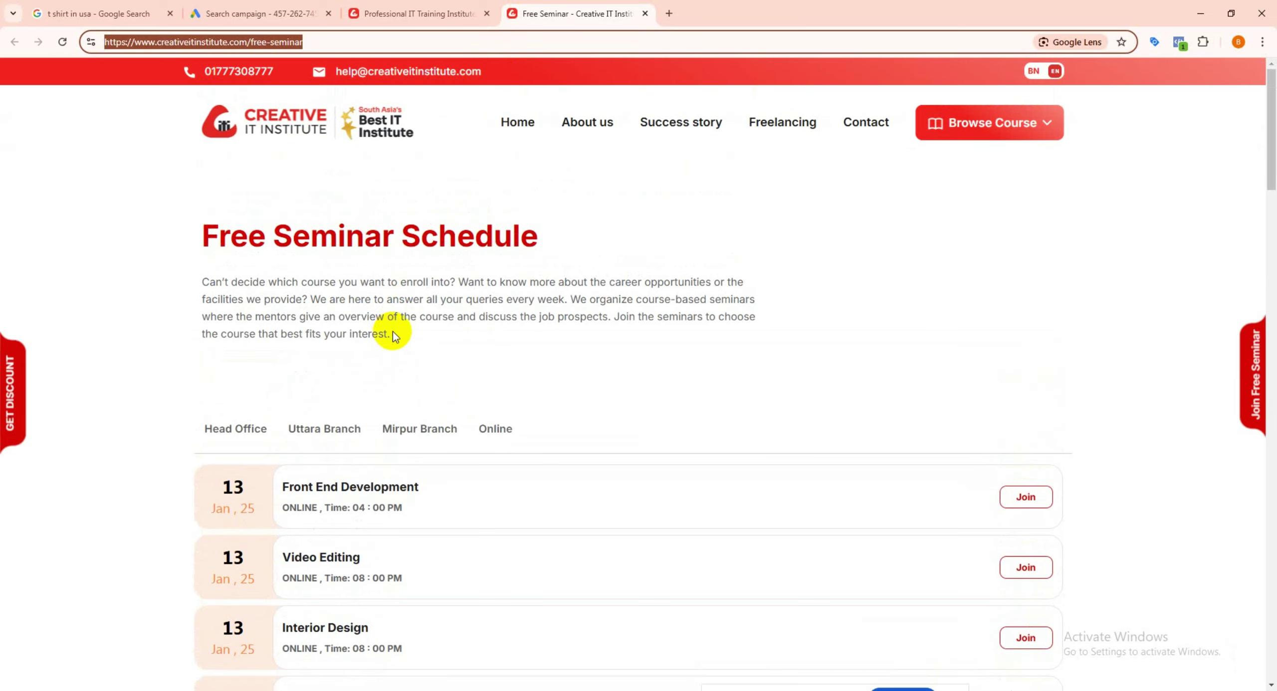
drag(393, 332, 197, 288)
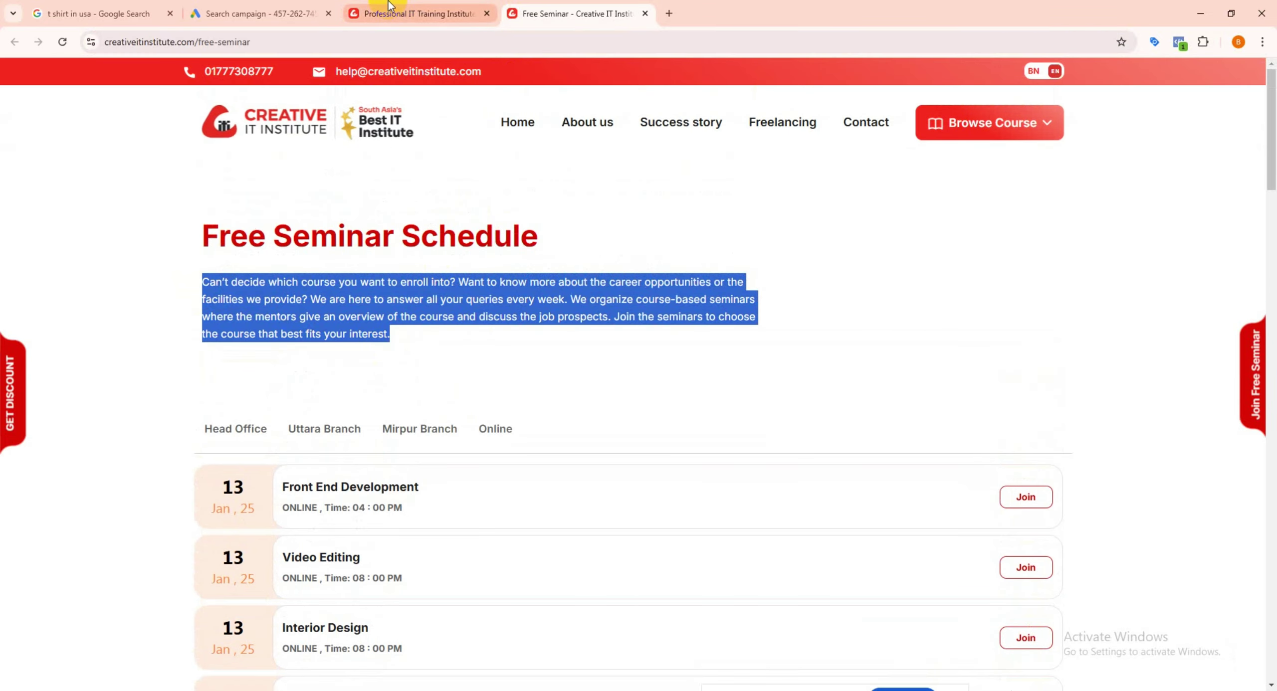
Step: Paste the copied paragraph as the third description and trim it to "Can't decide which course you want to enroll into?"
click(419, 14)
click(260, 14)
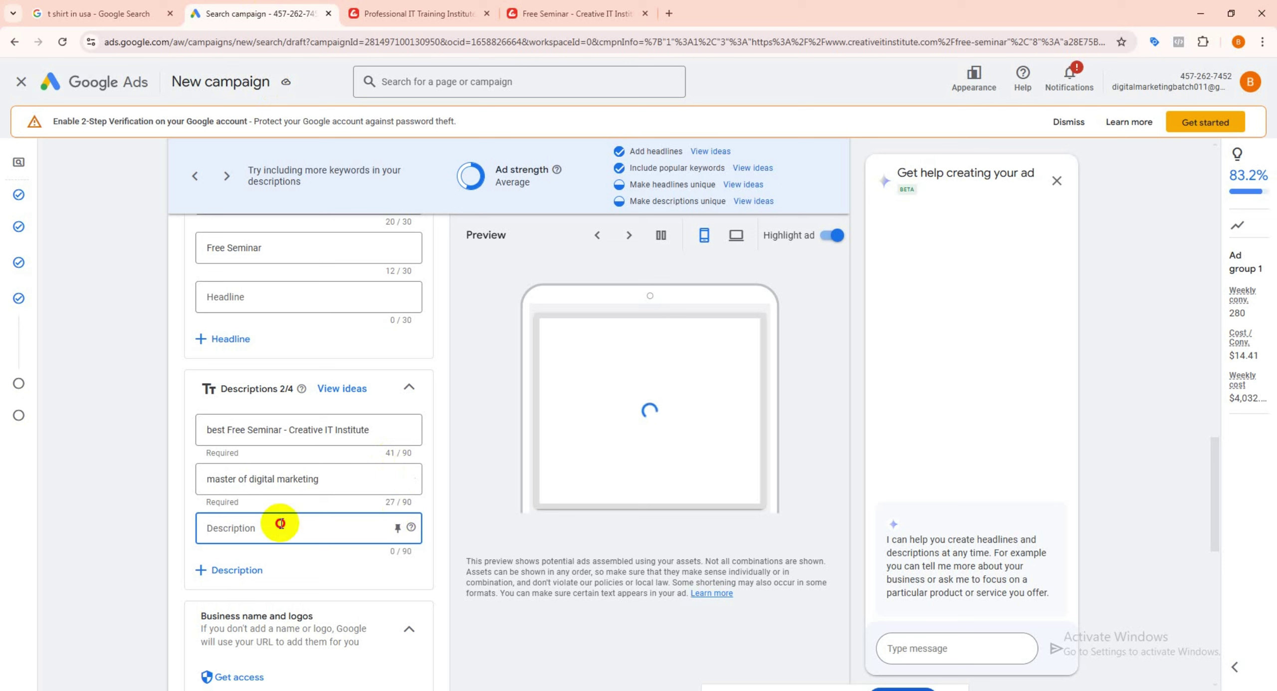
key(ctrl+v)
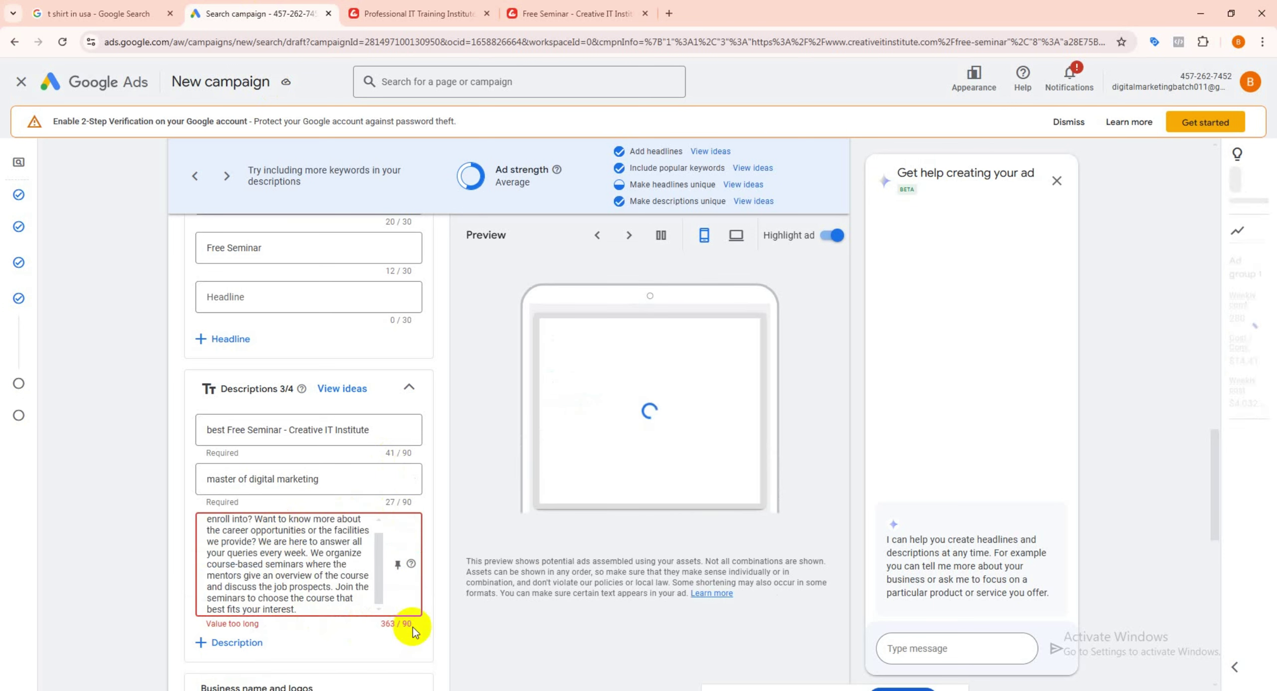
drag(294, 609, 254, 529)
key(BackSpace)
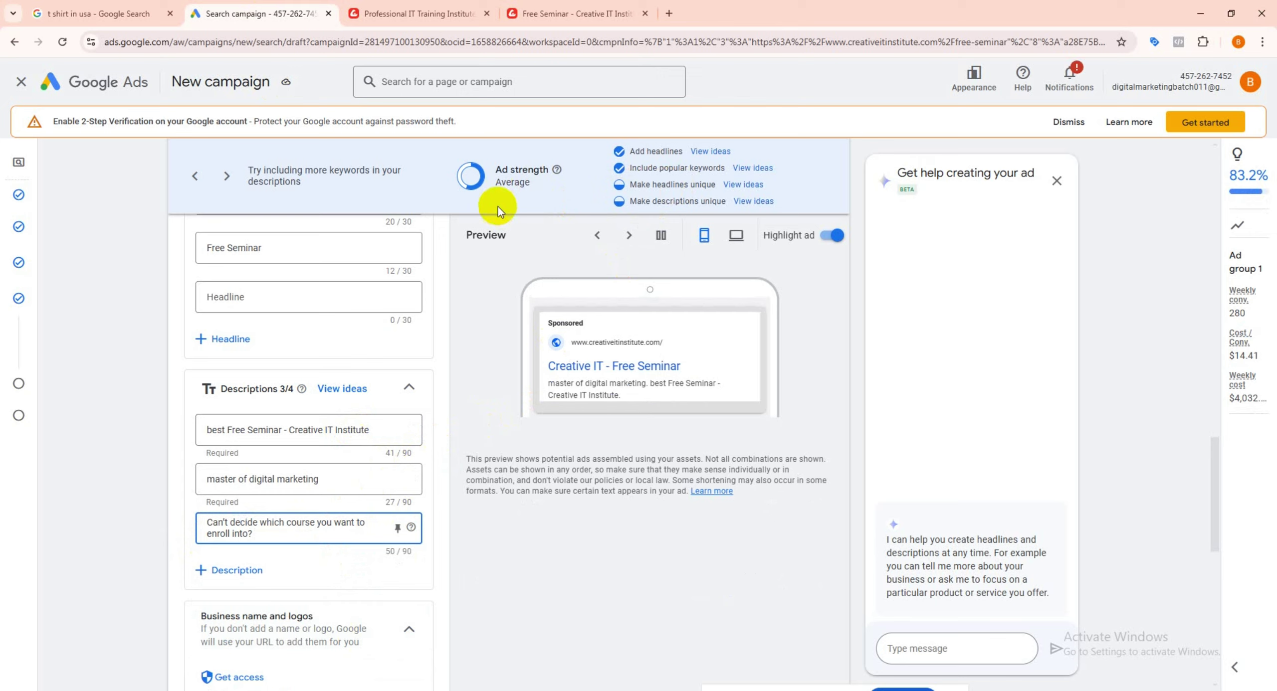
Step: Add a fourth description using the seminar page's sentence "We are here to answer all your queries every week."
scroll(285, 485, down, 4)
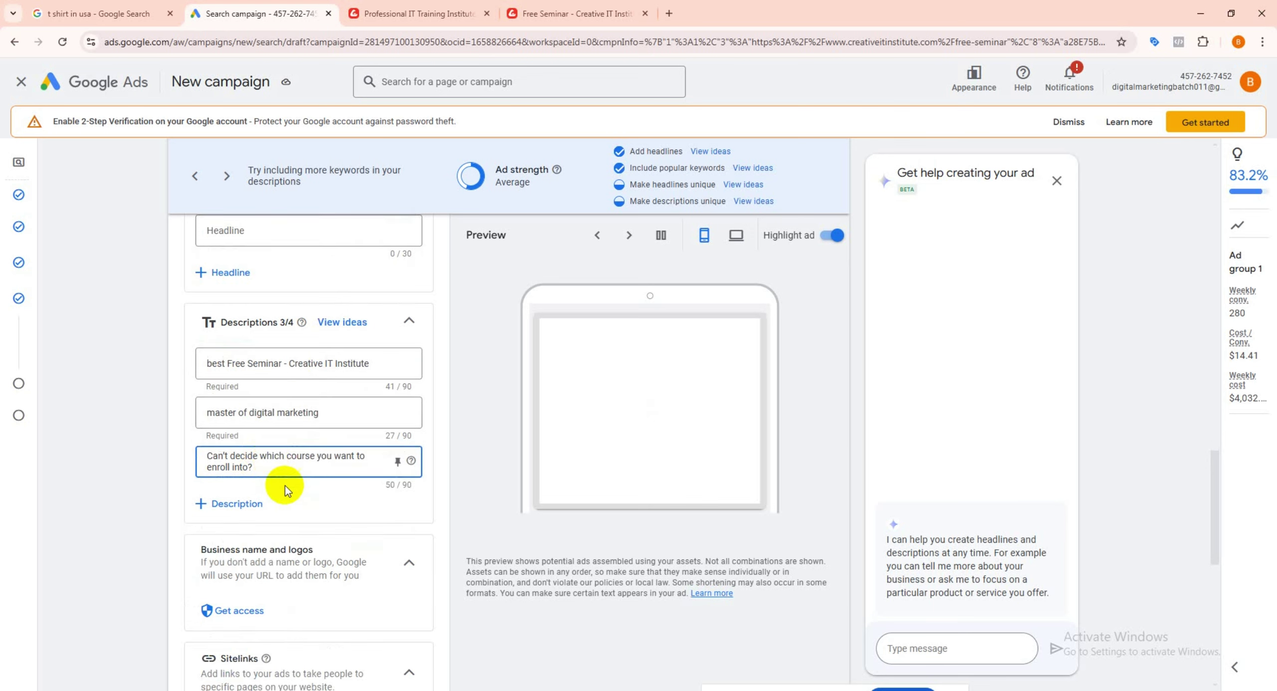
scroll(296, 524, up, 1)
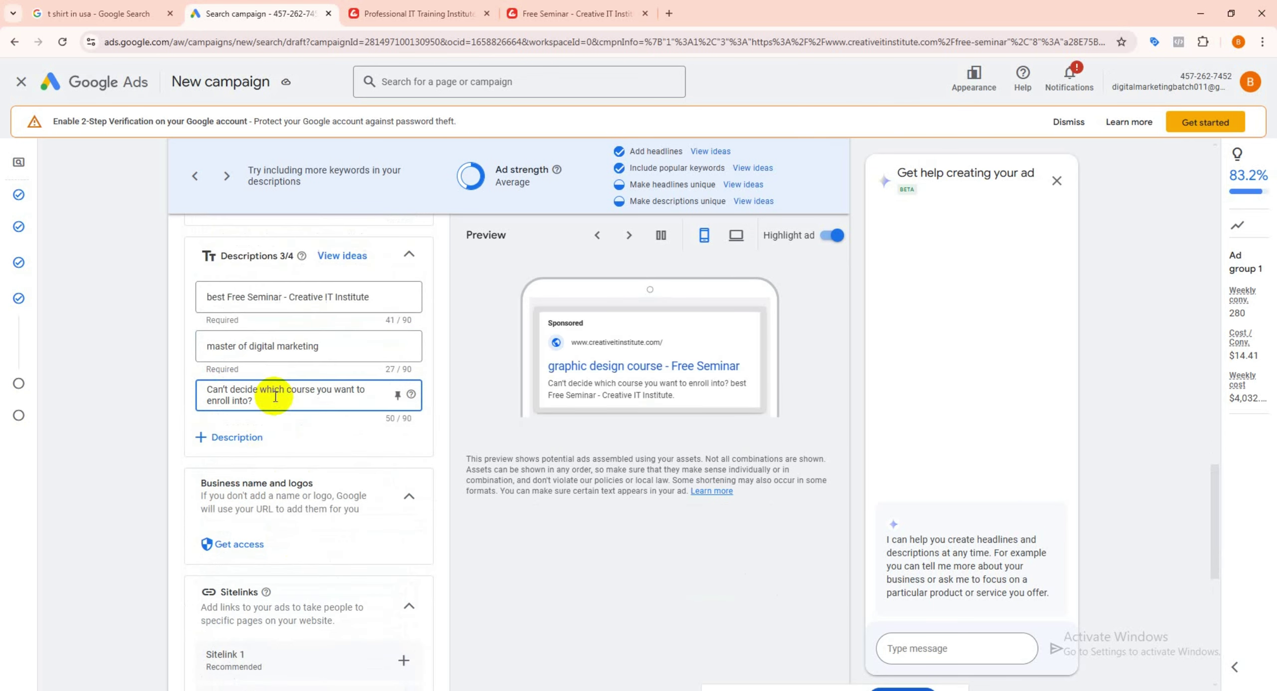
click(222, 438)
click(291, 450)
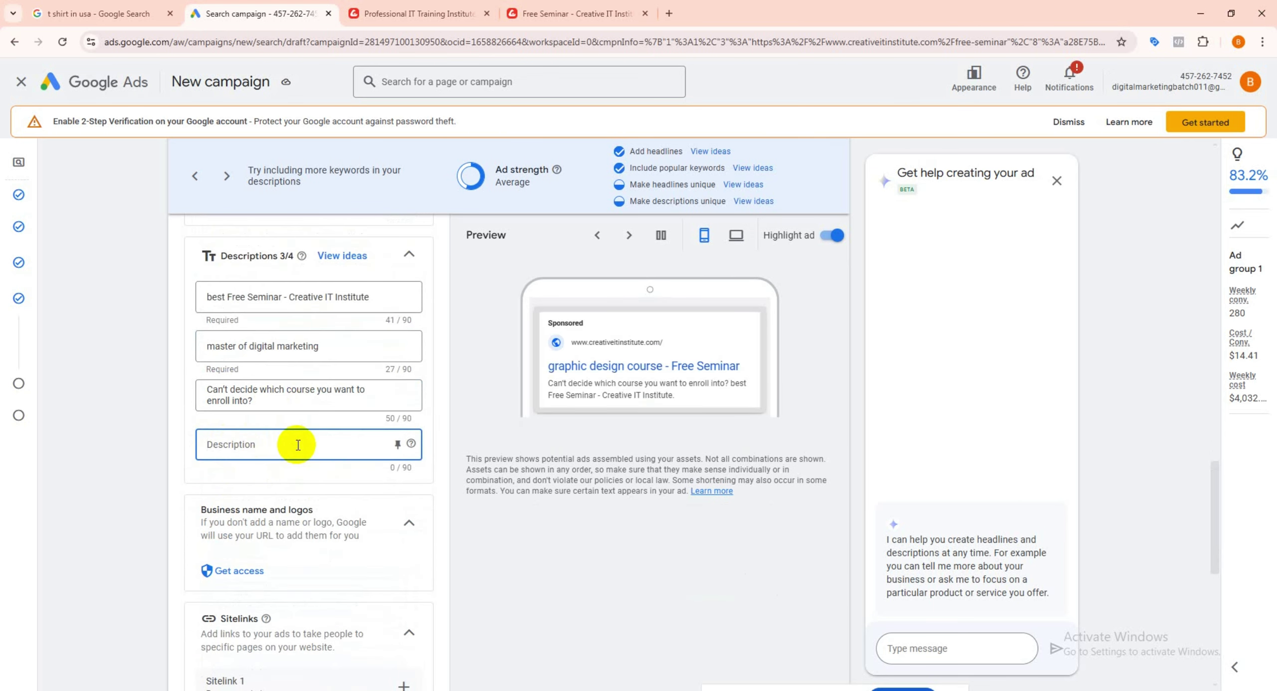
click(574, 14)
click(362, 331)
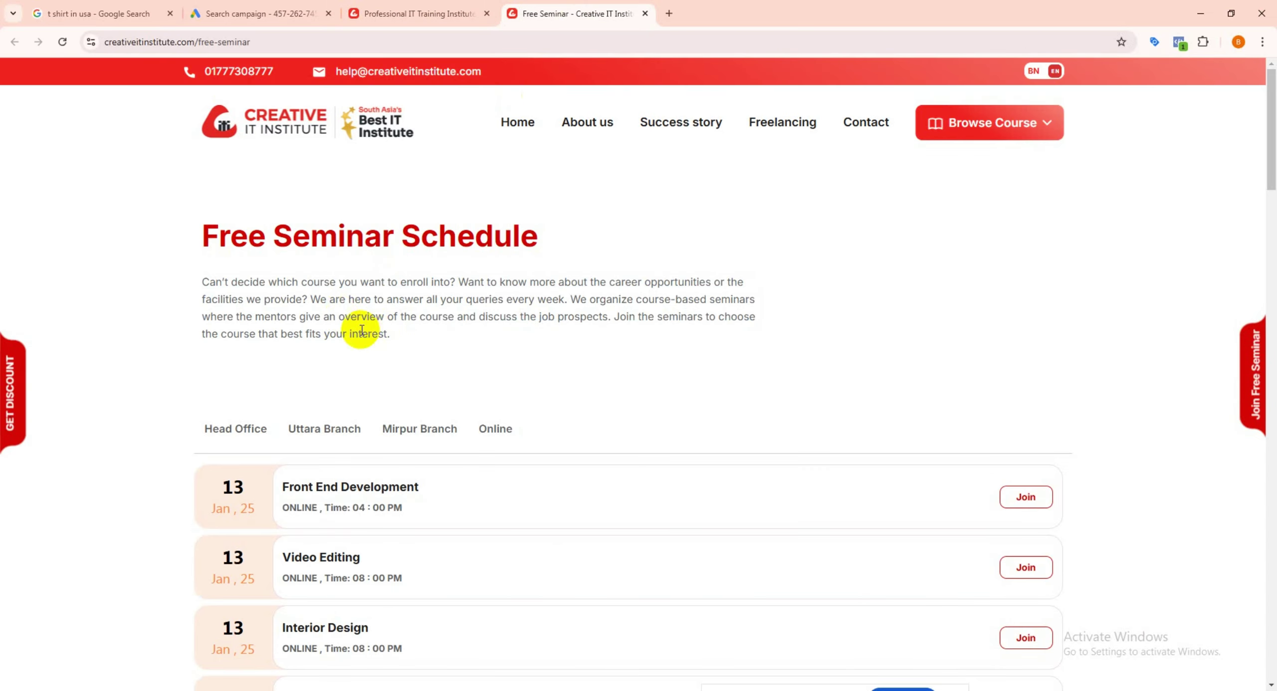
drag(310, 299, 569, 299)
click(259, 13)
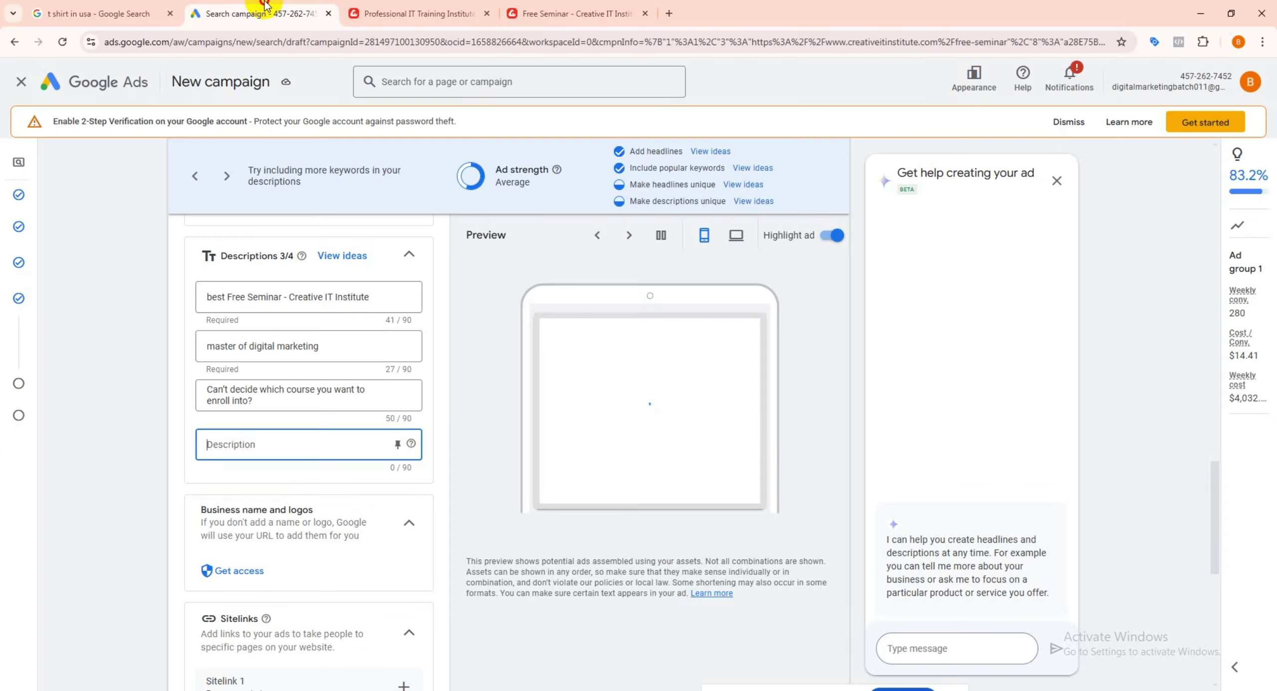
key(ctrl+v)
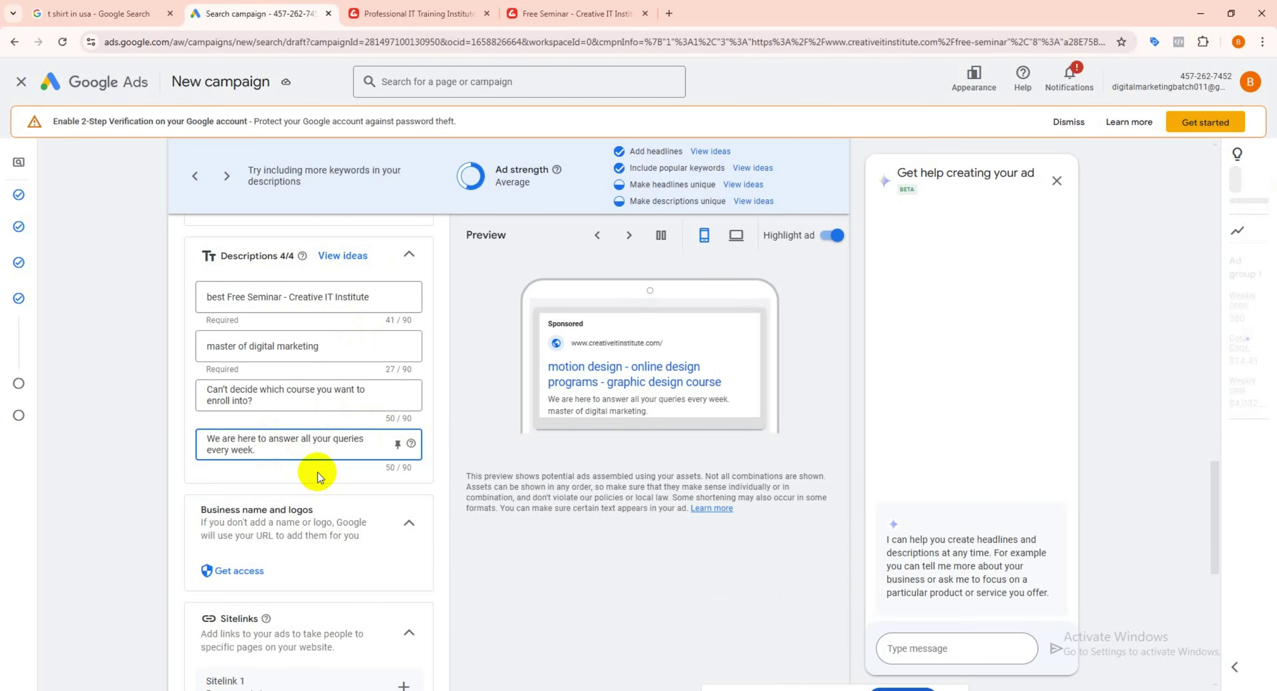
Step: Collapse the Sitelinks section and review the callouts and other asset options below the descriptions
scroll(254, 479, down, 5)
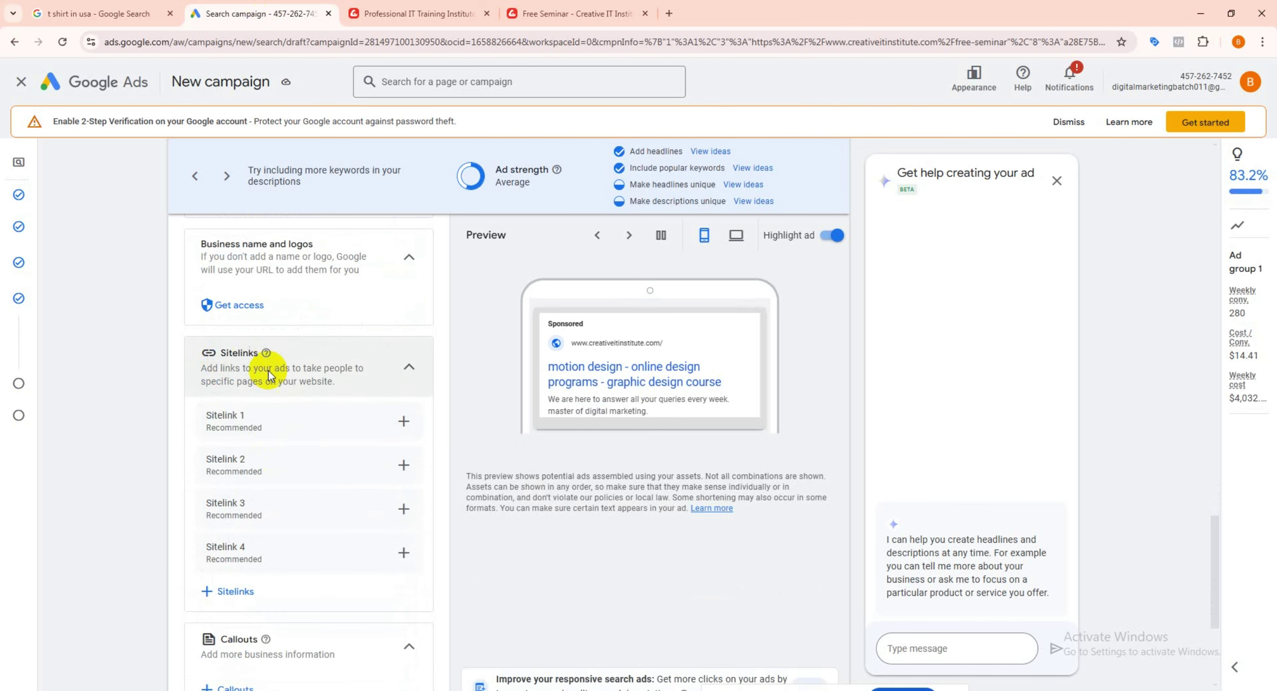
click(410, 360)
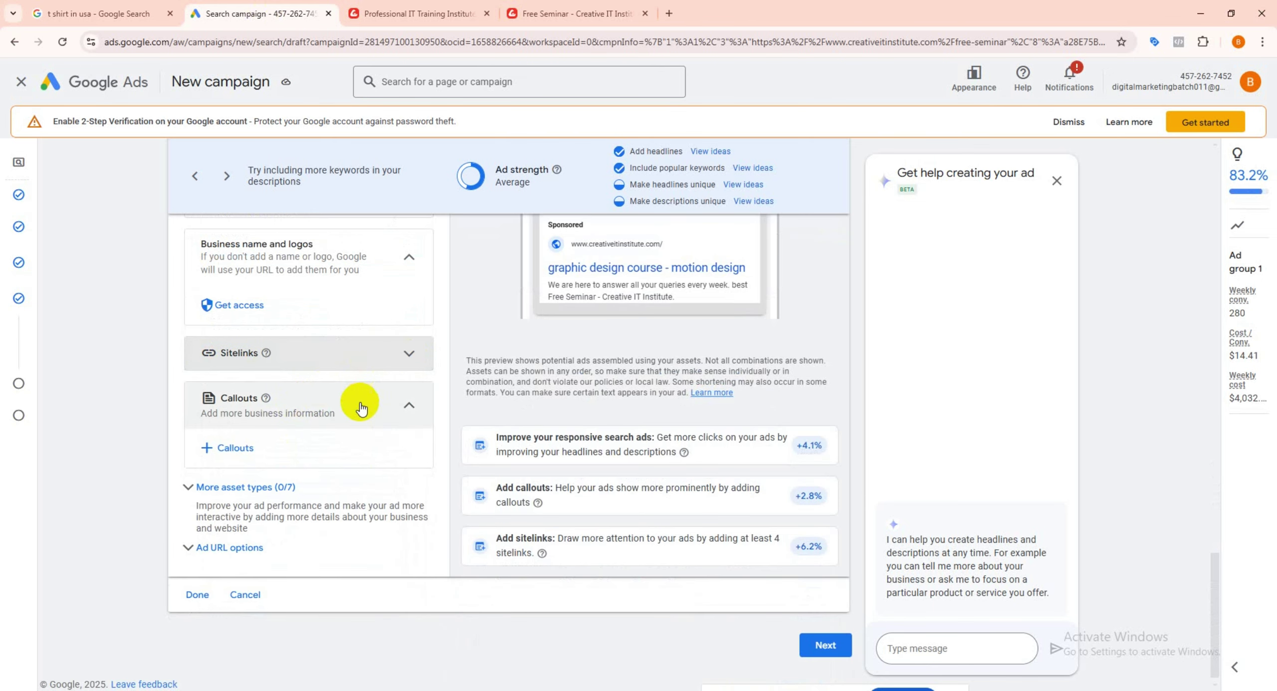
scroll(408, 367, up, 3)
scroll(371, 398, down, 3)
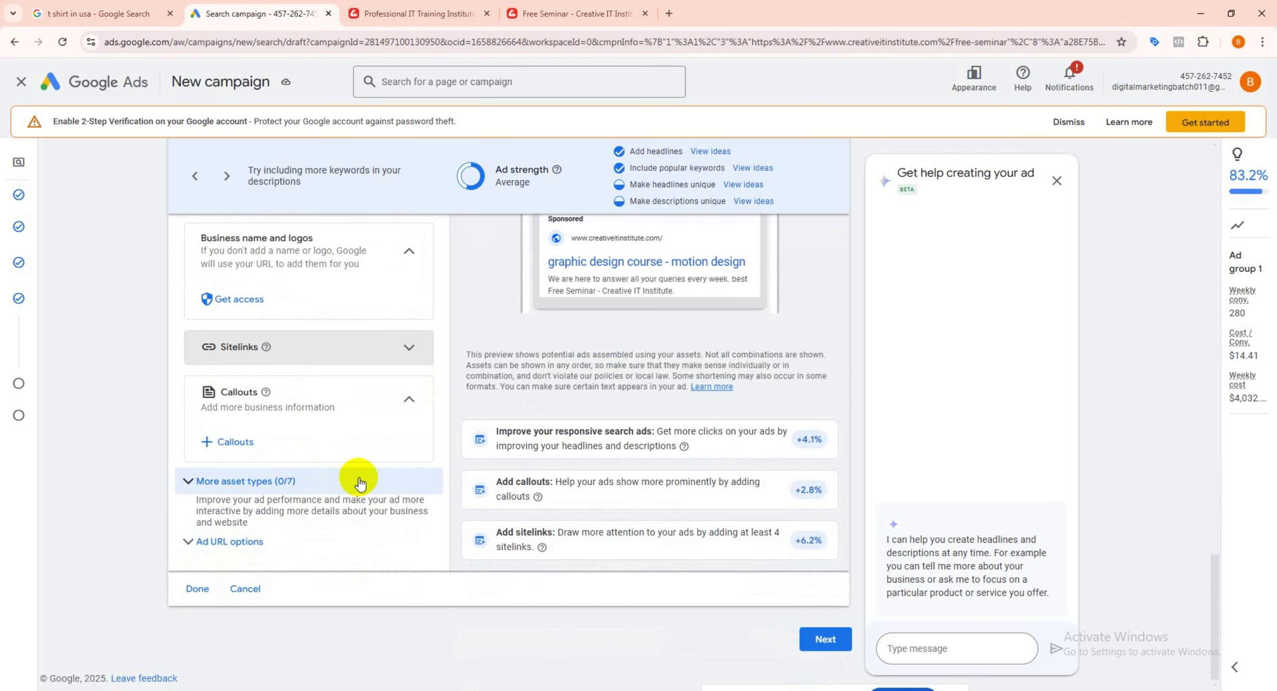
Step: Enter "online best course" in the empty headline after "Free Seminar" and check the ad strength
scroll(363, 418, up, 3)
scroll(367, 415, up, 6)
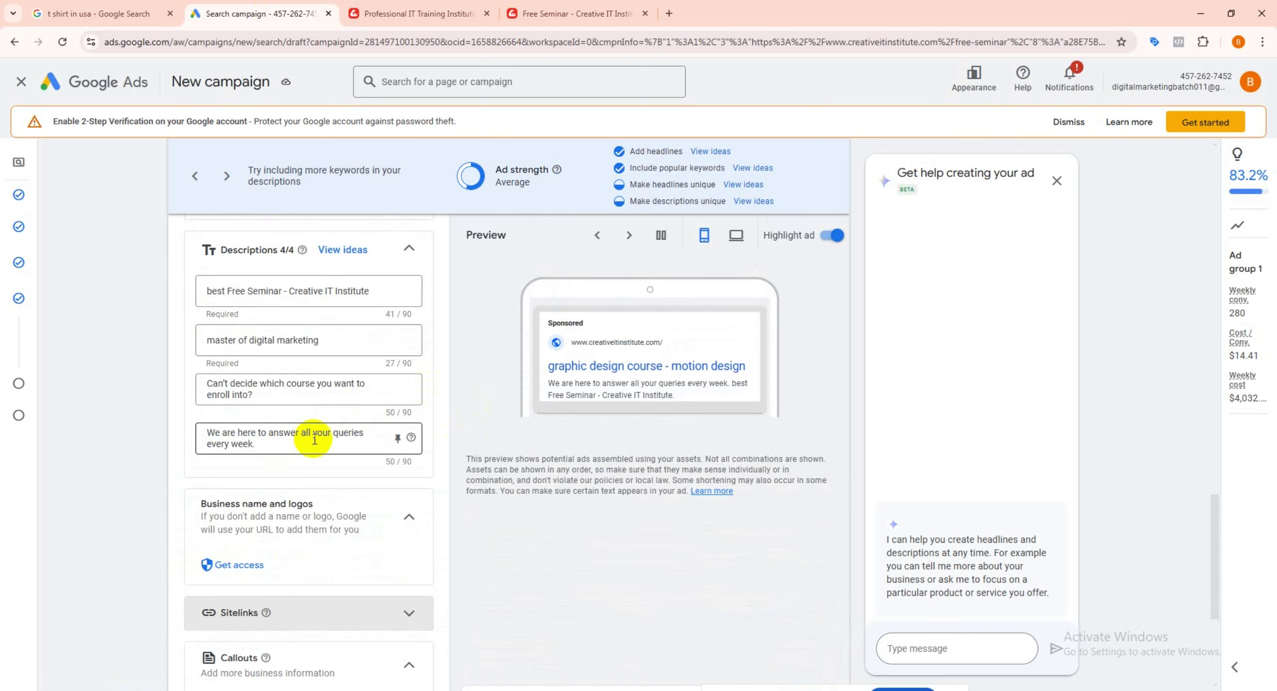
scroll(270, 439, up, 5)
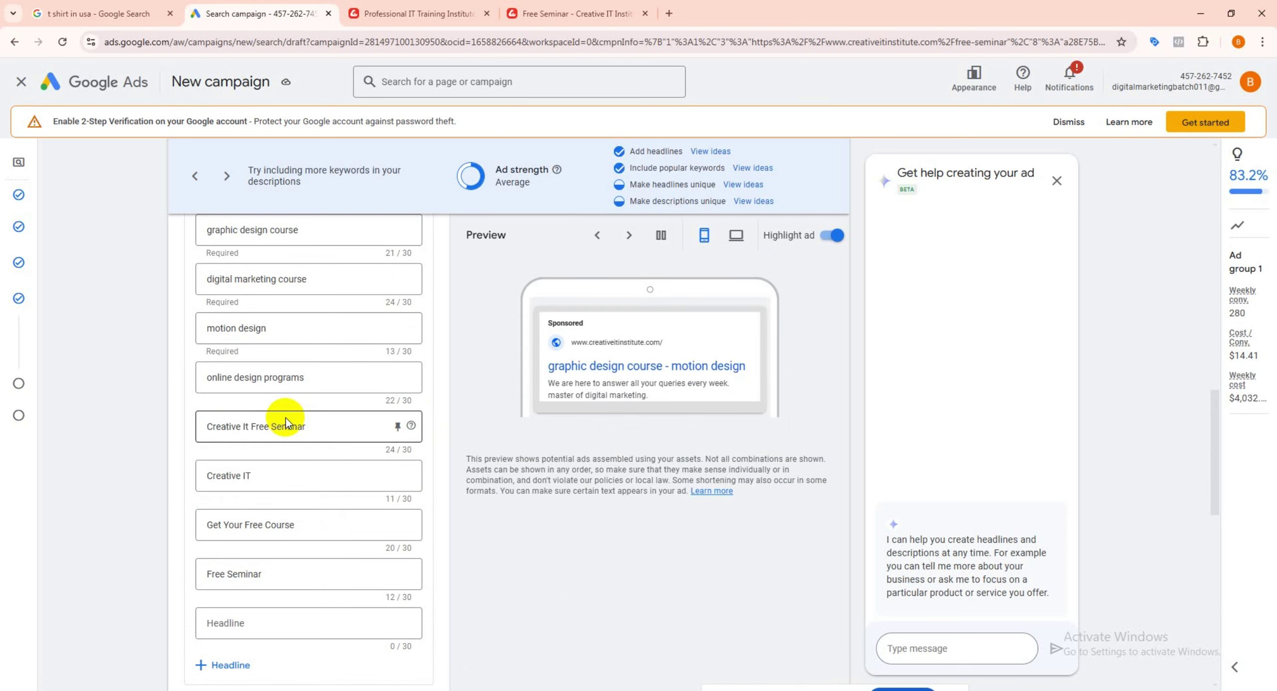
click(256, 624)
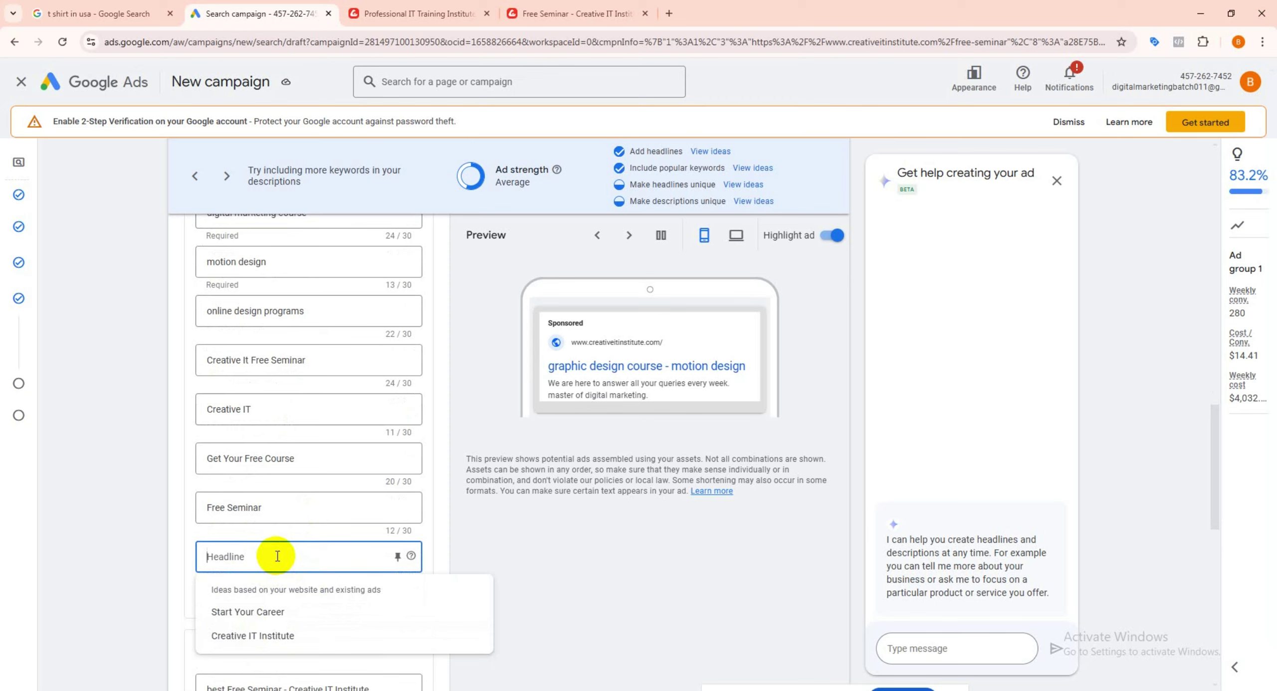
text(onli)
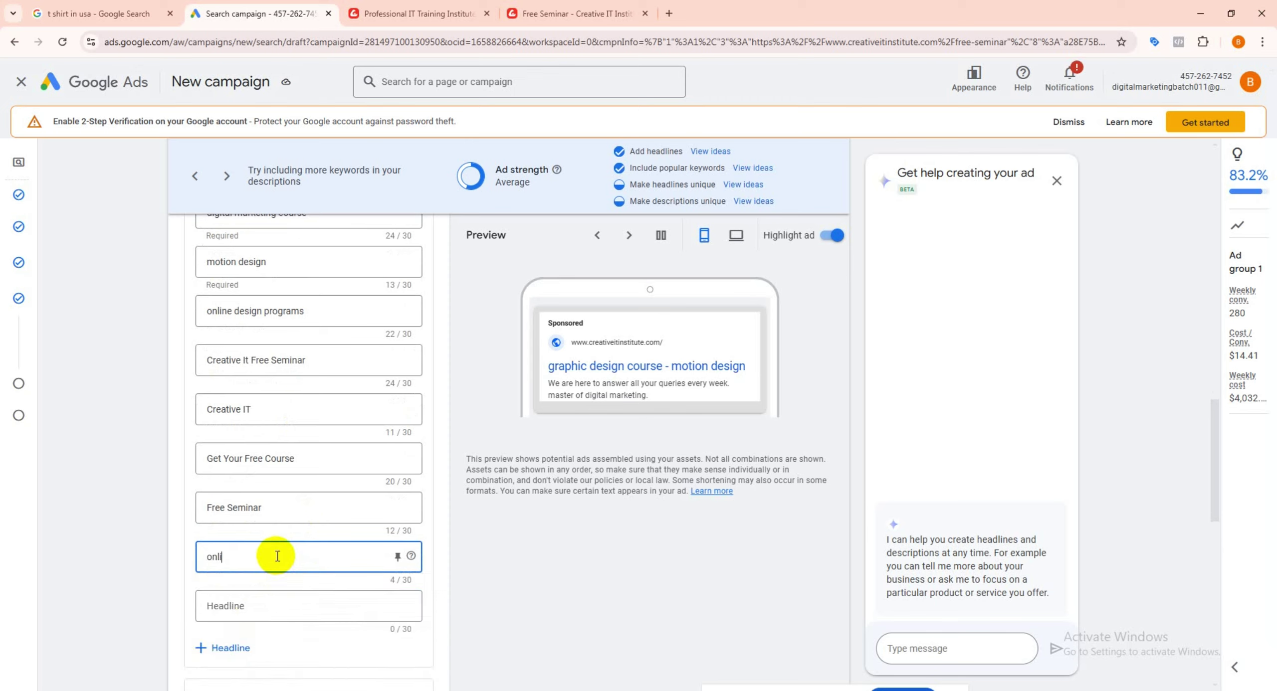
text(ne best c)
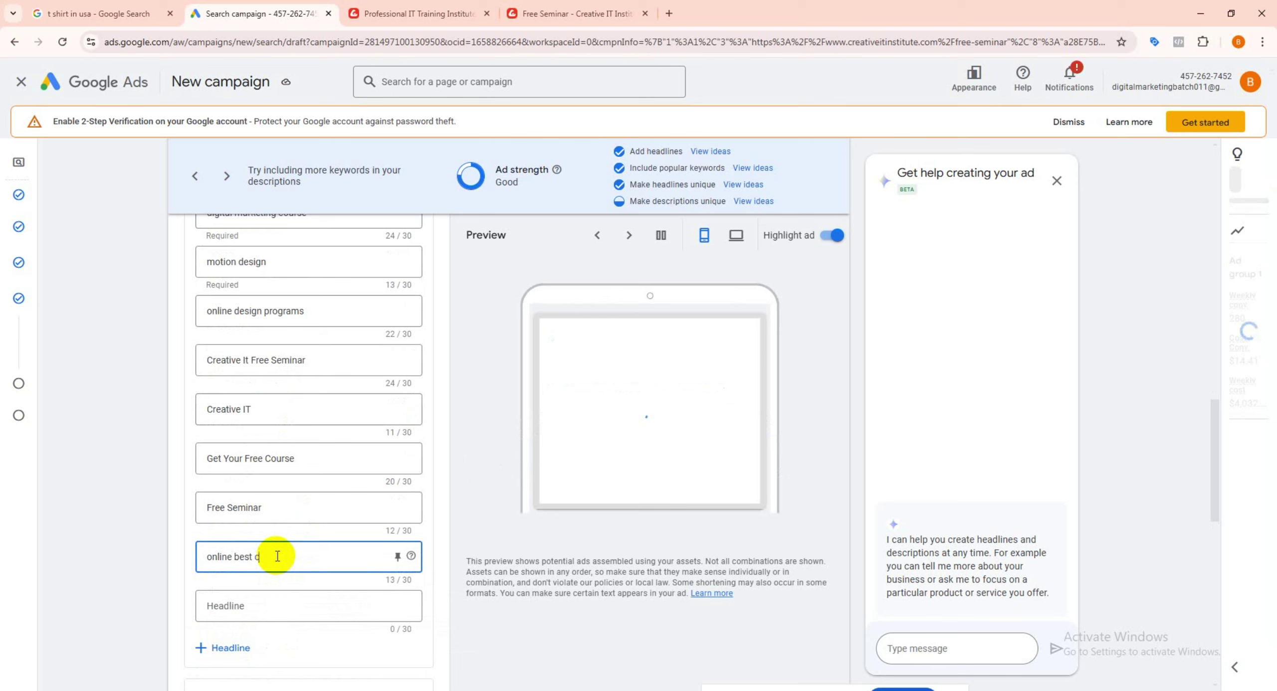
text(ourse)
mouse_move(14, 561)
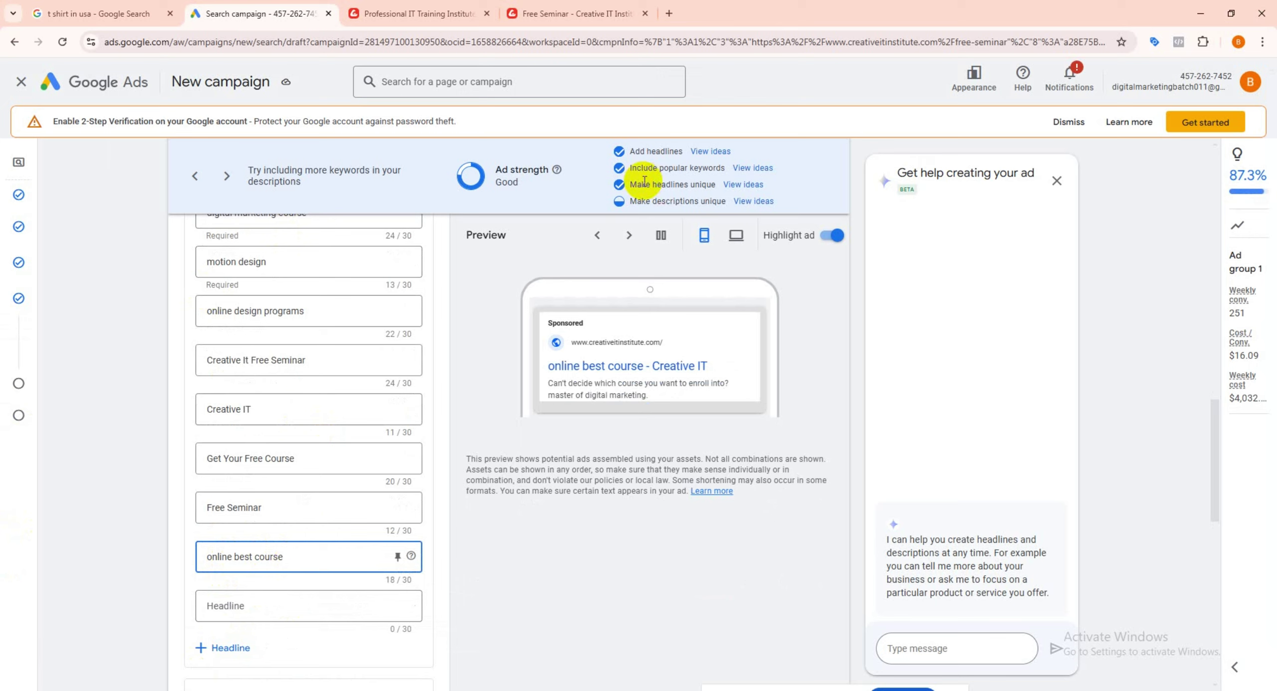
Step: Enter "best live course" as the next headline and go to the empty headline below it
click(261, 608)
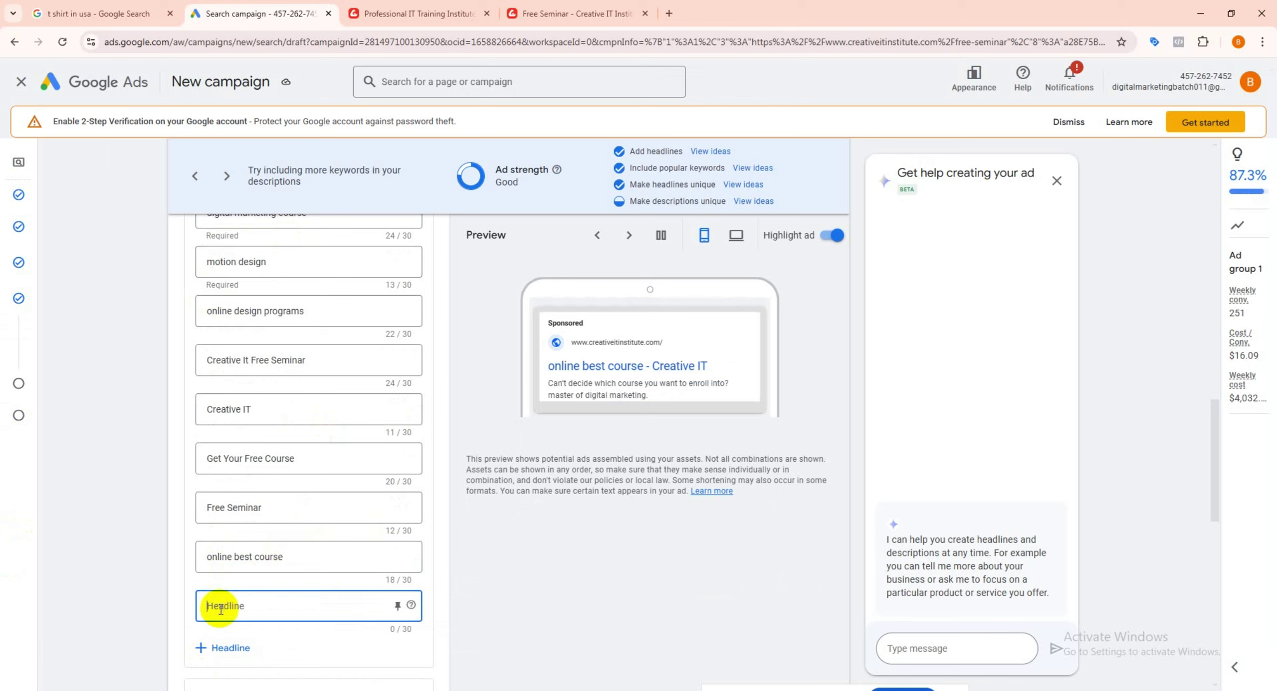
text(b)
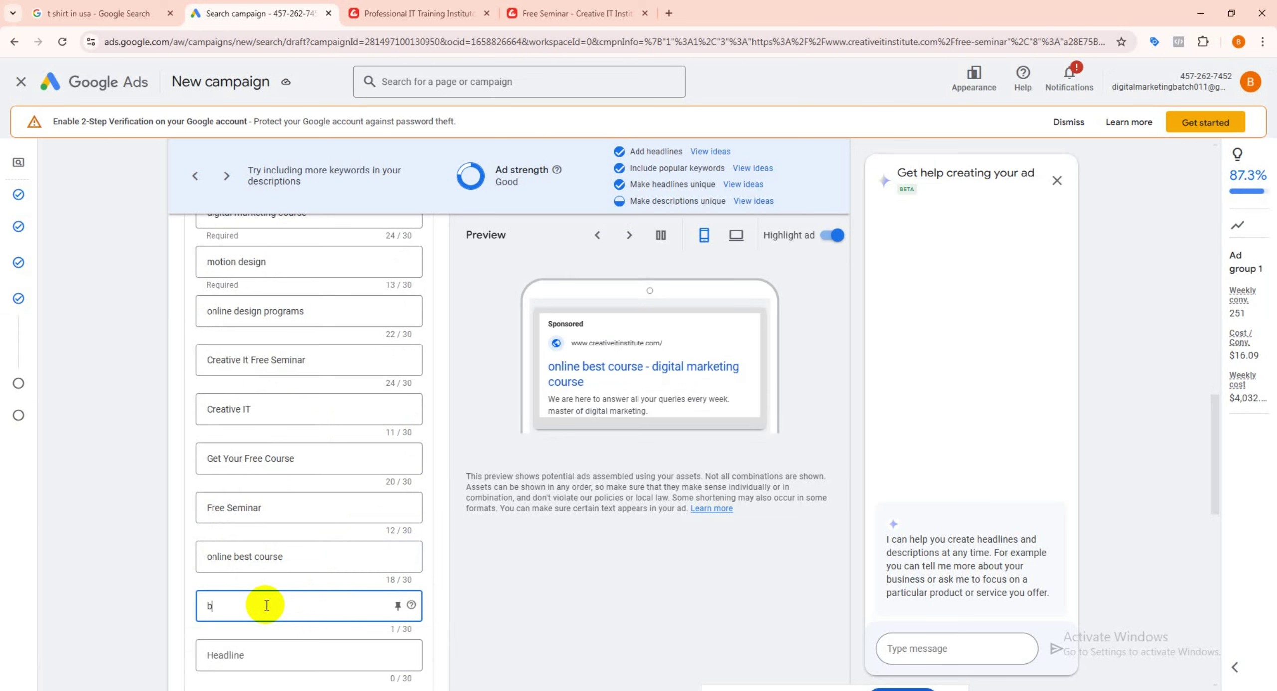
text(est l)
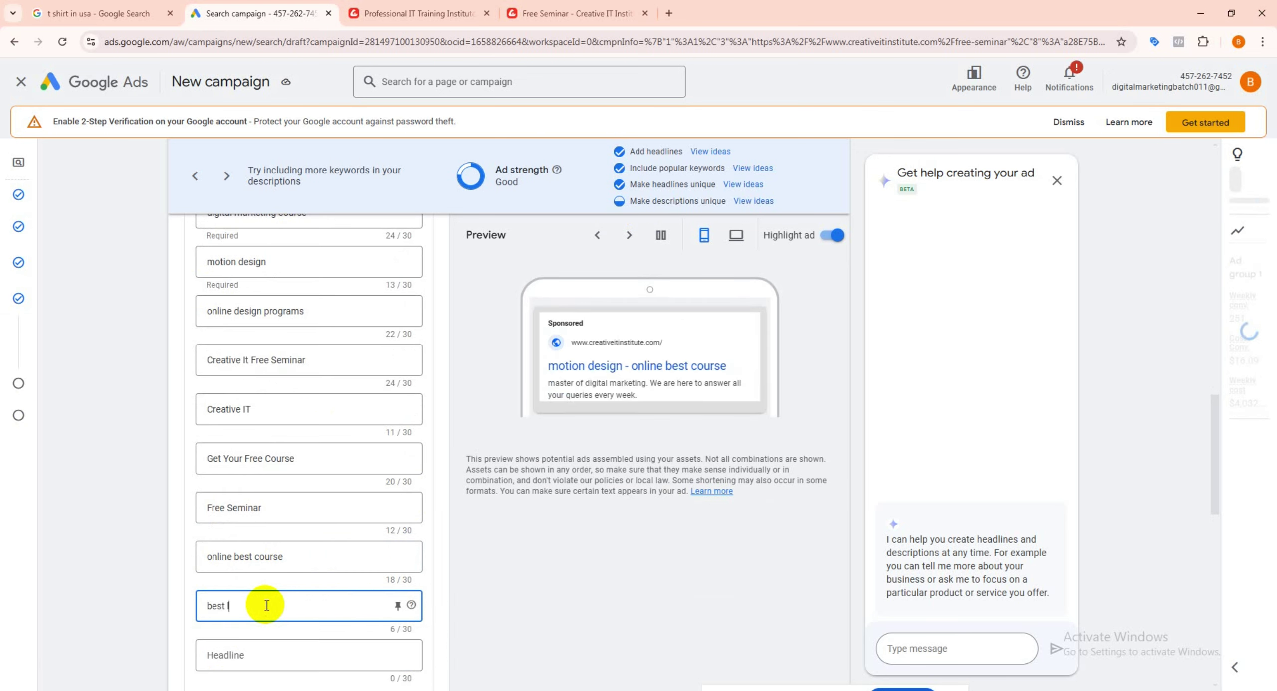
text(ive course)
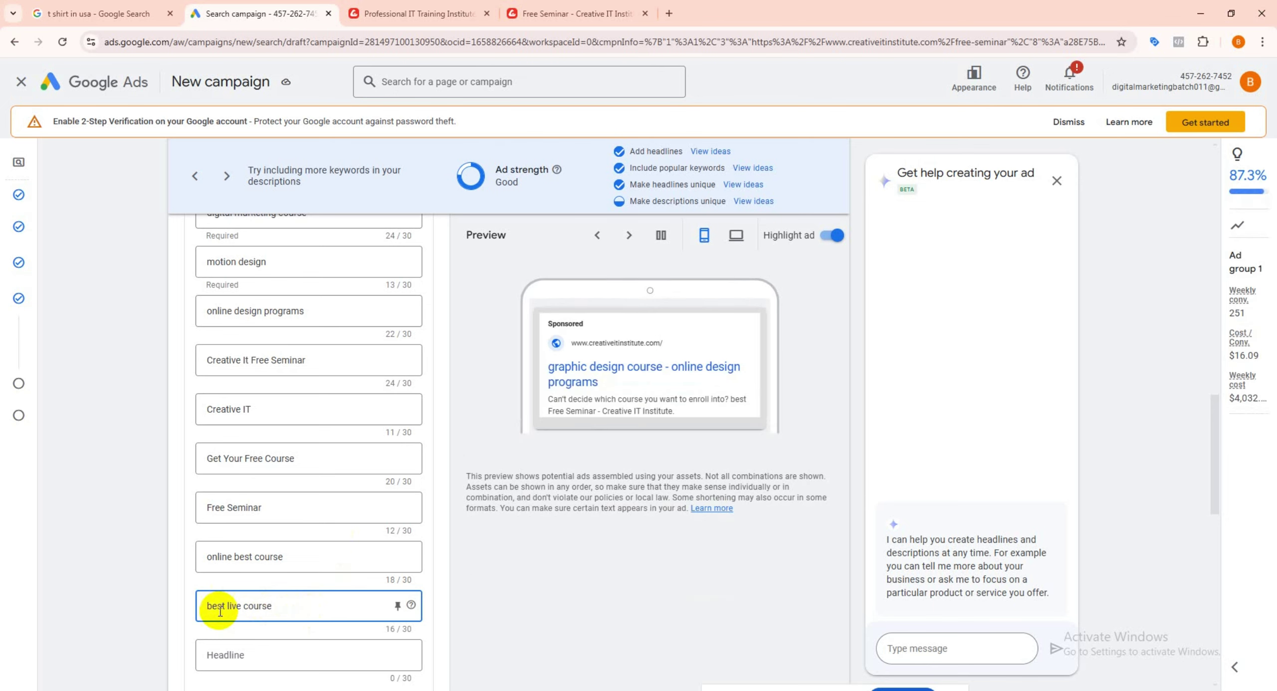
scroll(257, 585, down, 2)
click(247, 522)
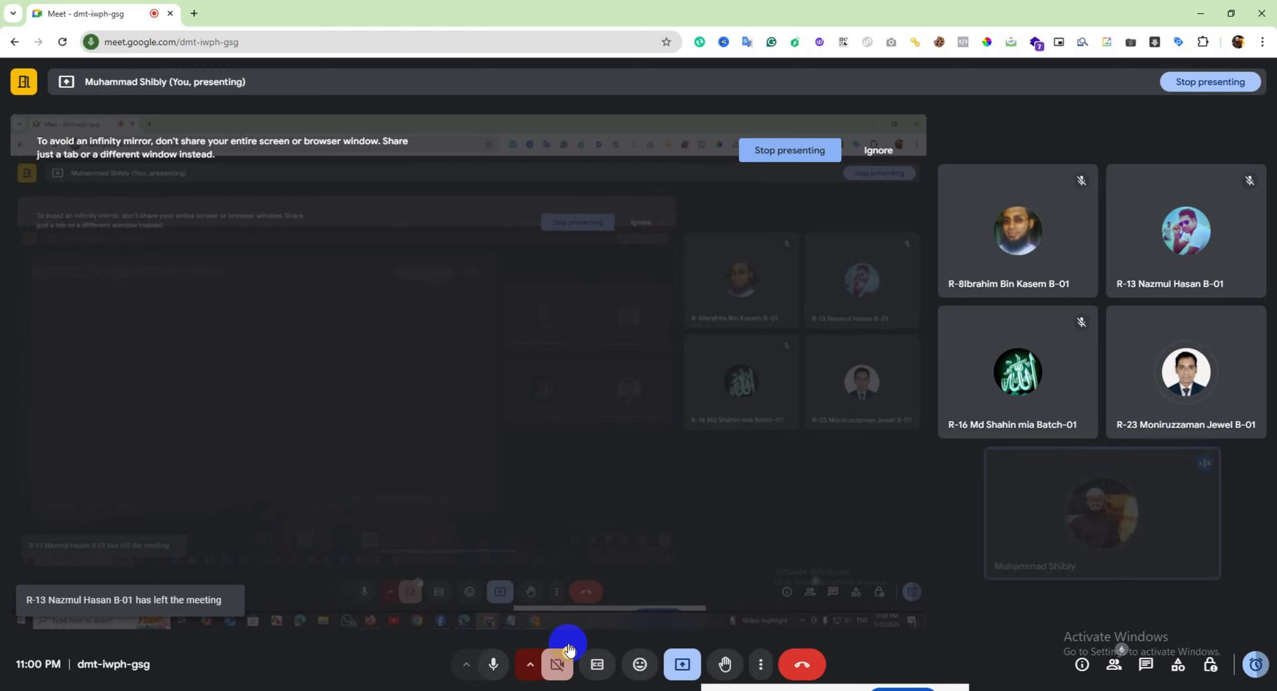
Step: Mute the microphone in the Google Meet call
click(599, 653)
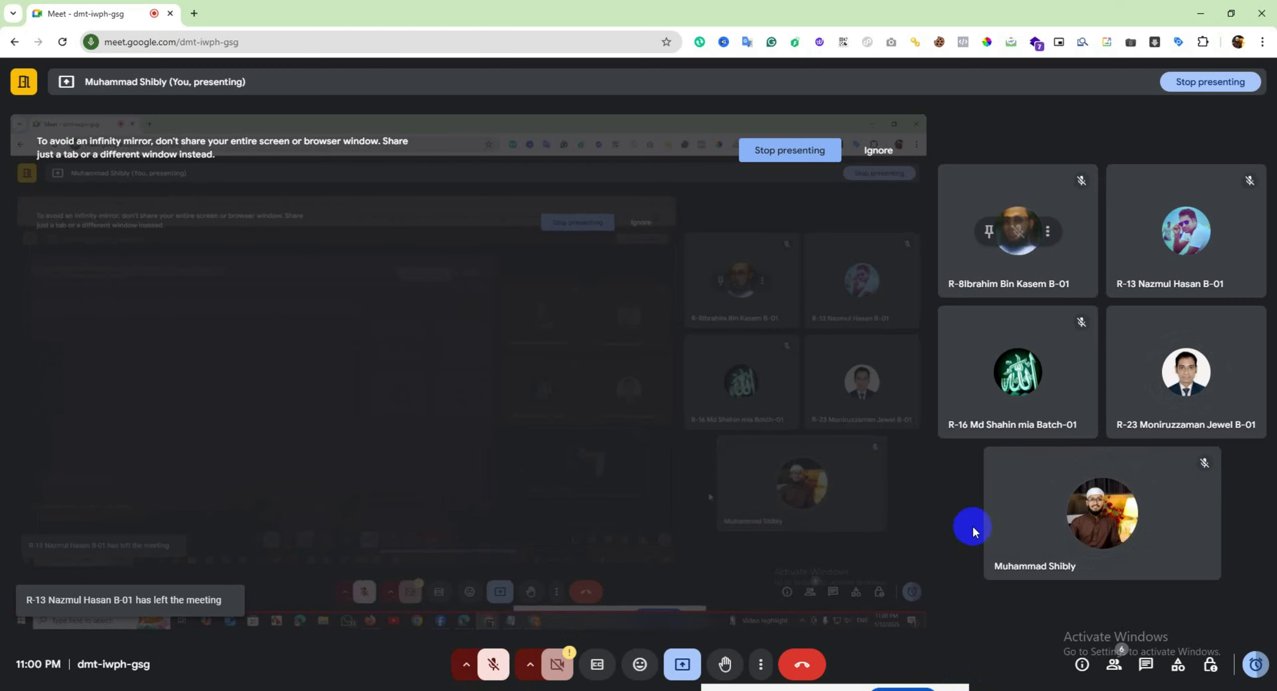
Step: Switch back to the Google Ads campaign and enter "live seminer" in the empty headline after "best live course"
key(alt+Tab)
click(273, 519)
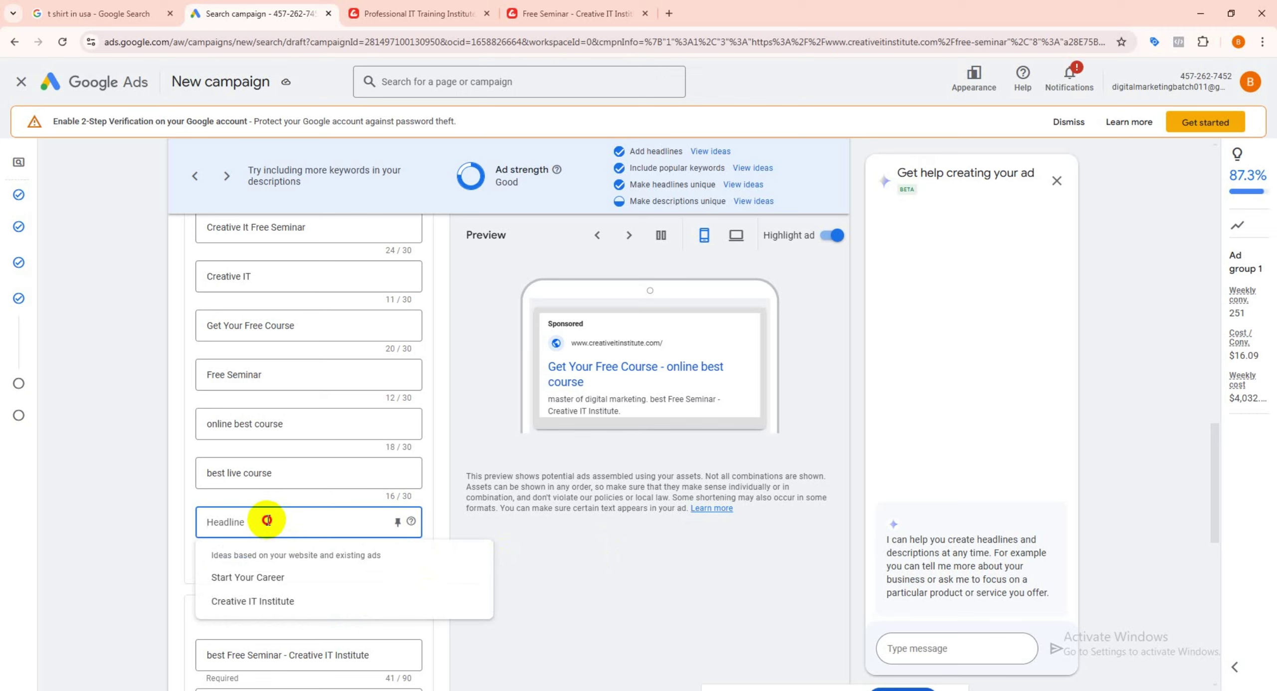
click(267, 520)
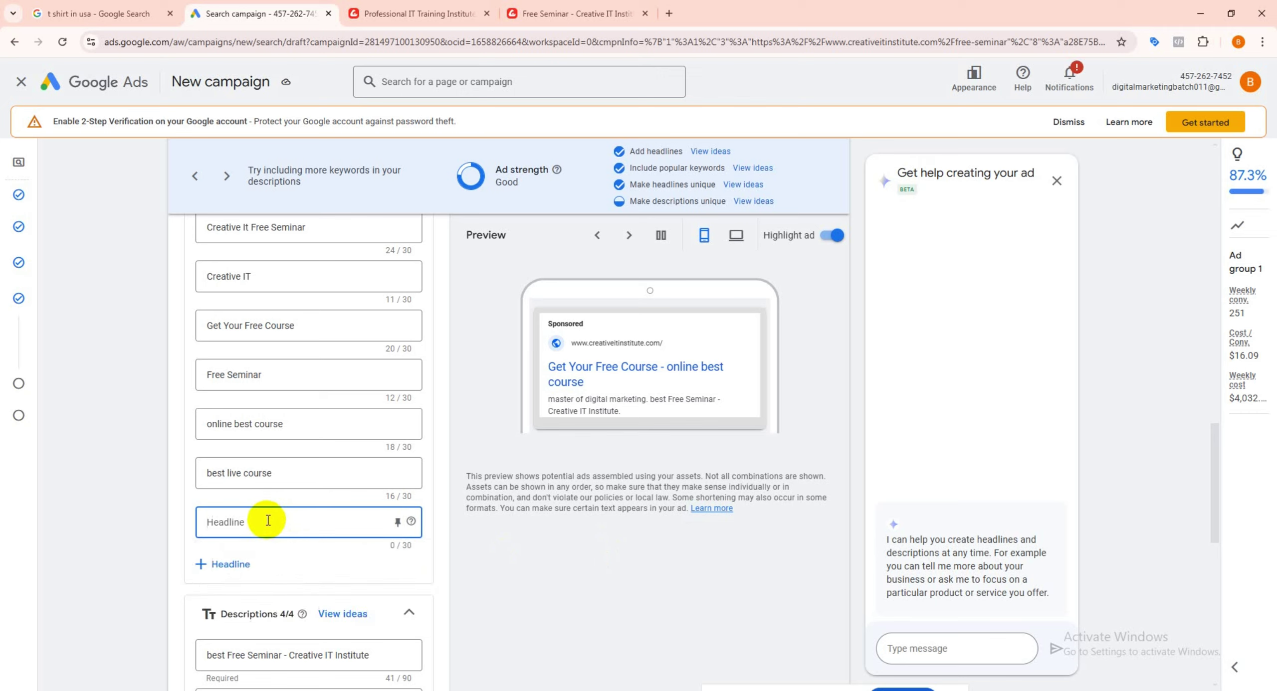
text(live)
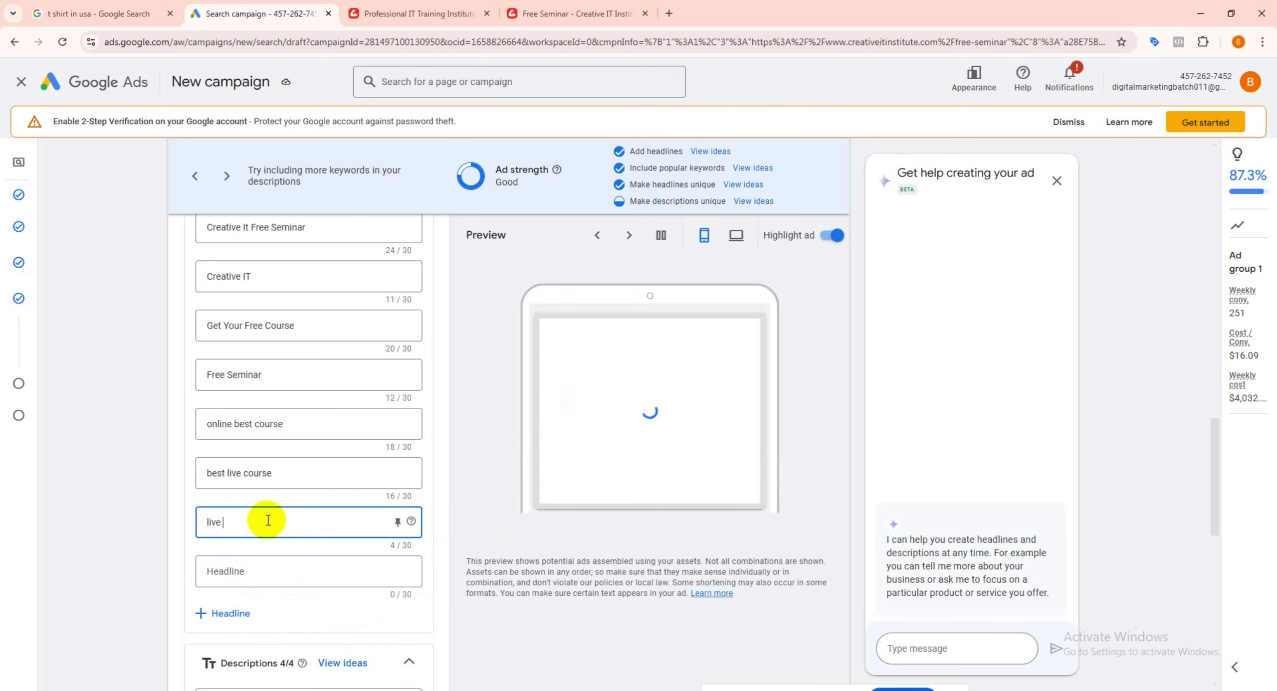
text( seminer)
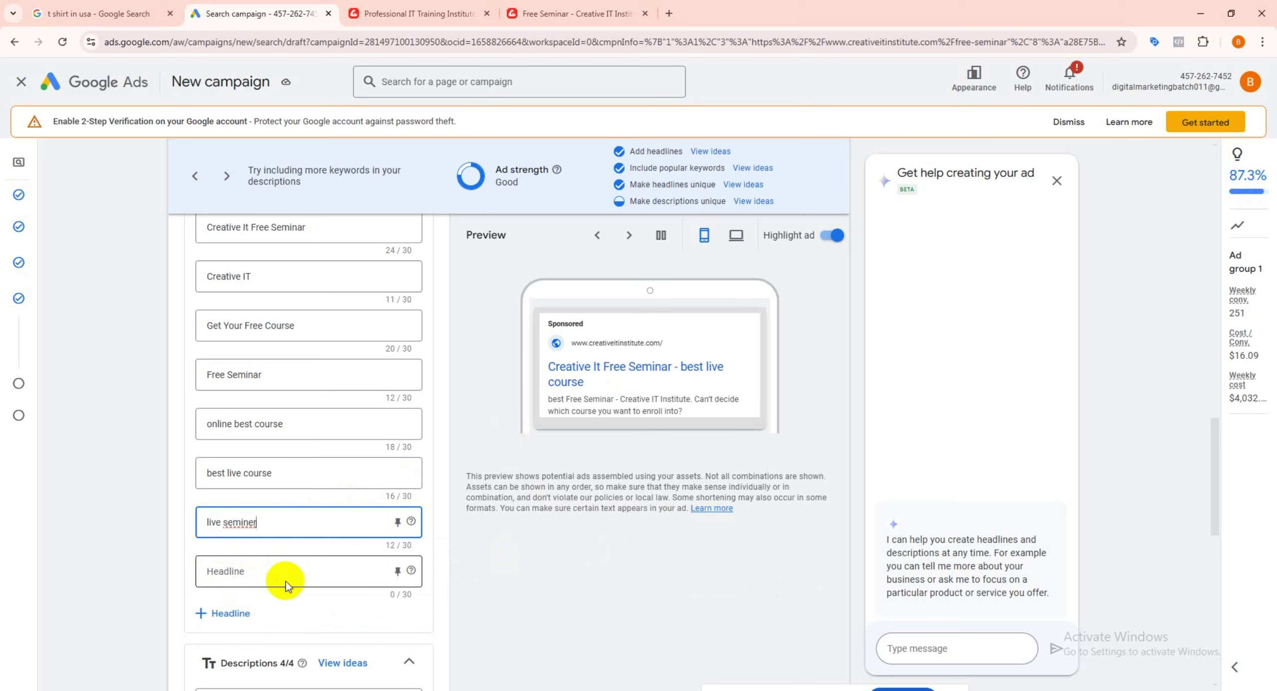
Step: Enter "online marketing course" as the headline following "live seminer"
click(259, 574)
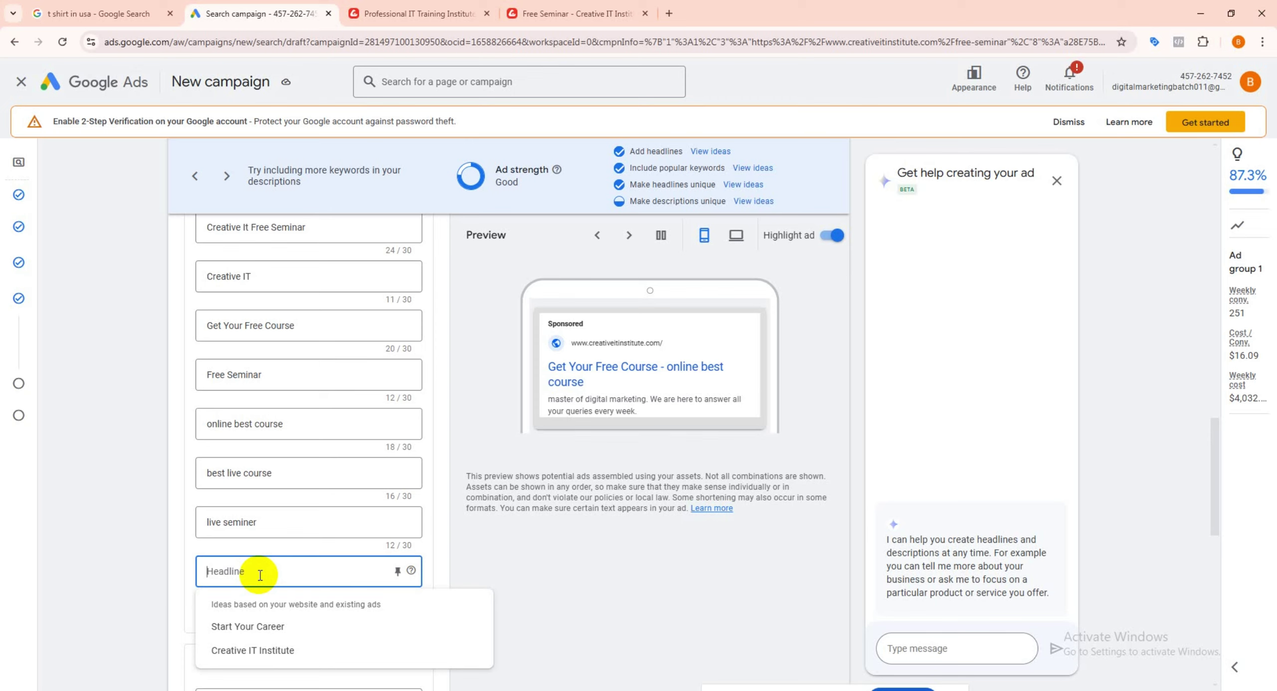
text(online ma)
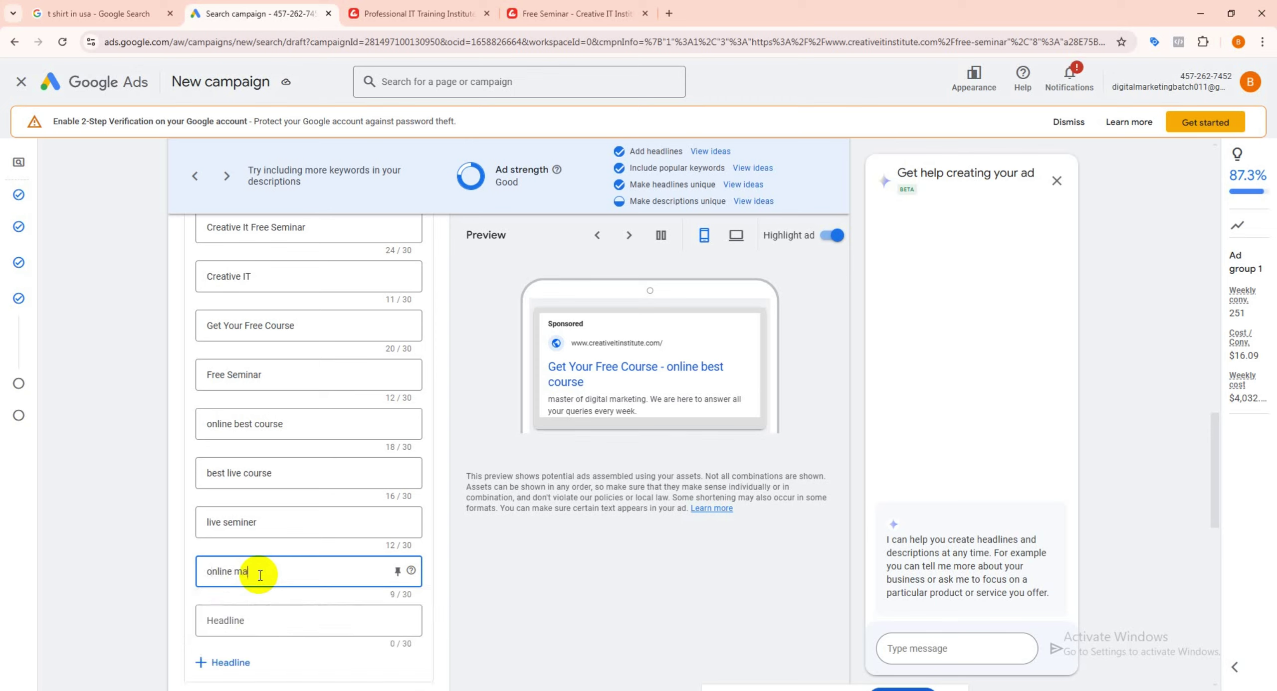
text(rketi)
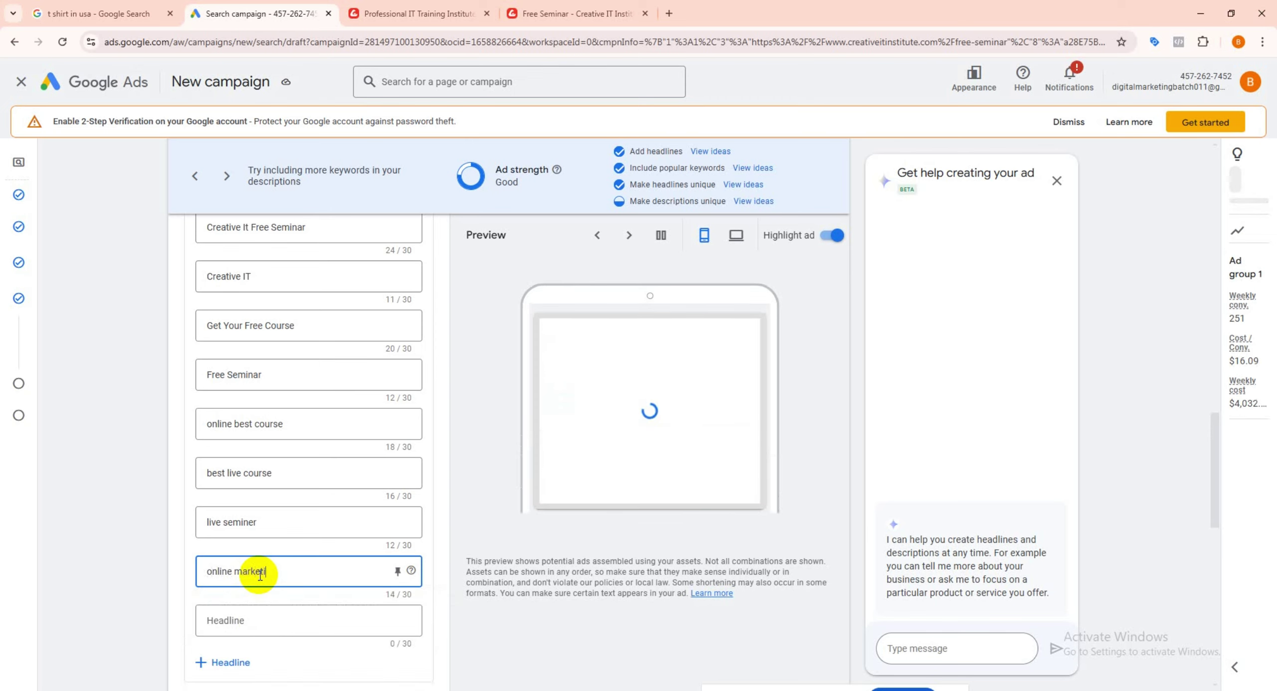
text(ng course)
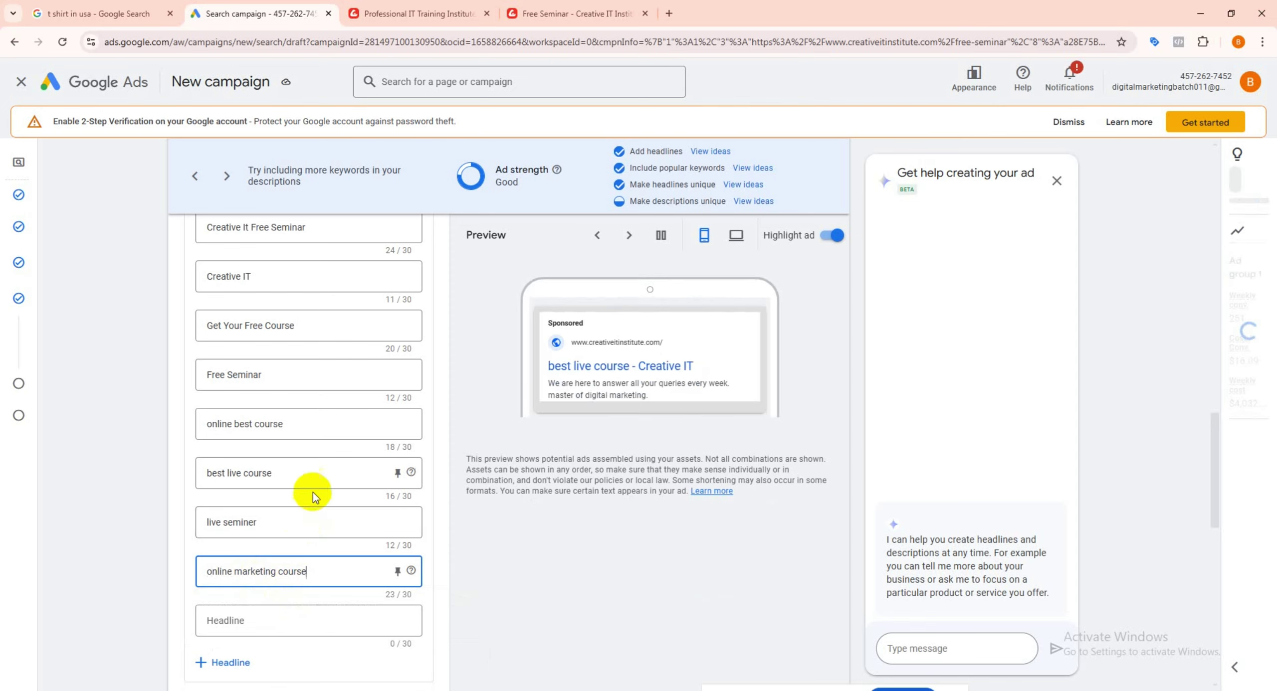
Step: Enter "marketing best" as the headline after "online marketing course" and check the ad strength
scroll(314, 478, down, 1)
click(243, 555)
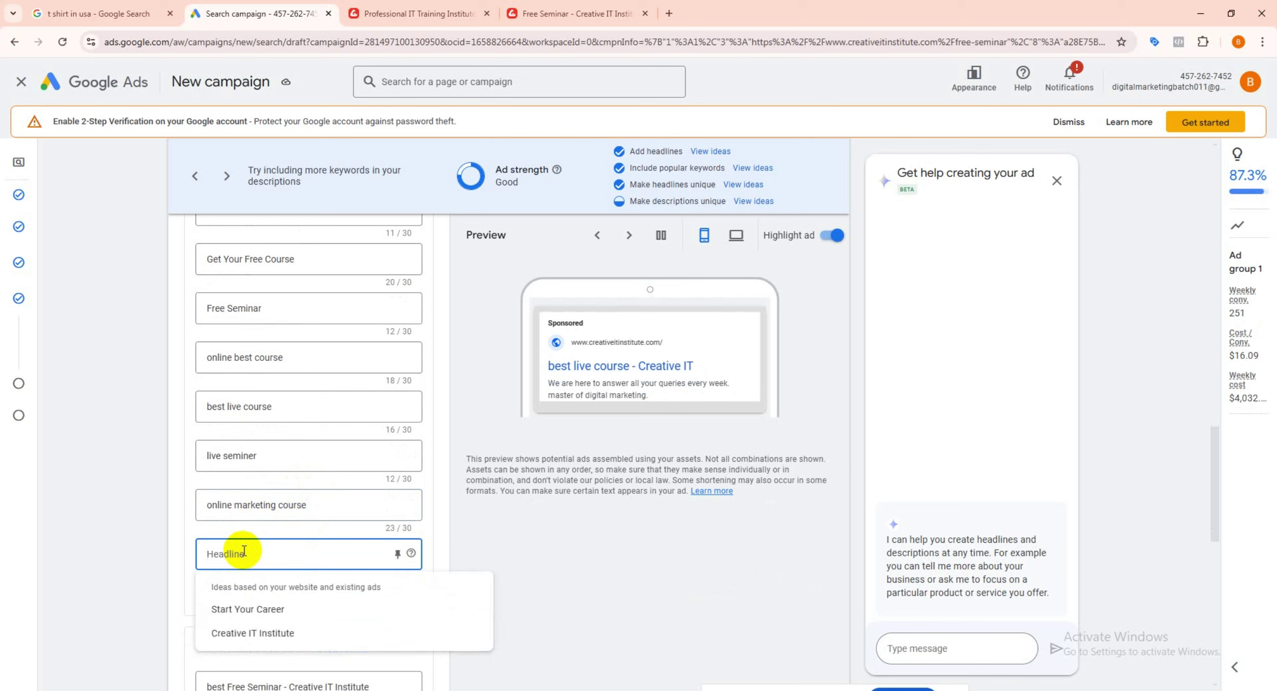
text(marketi)
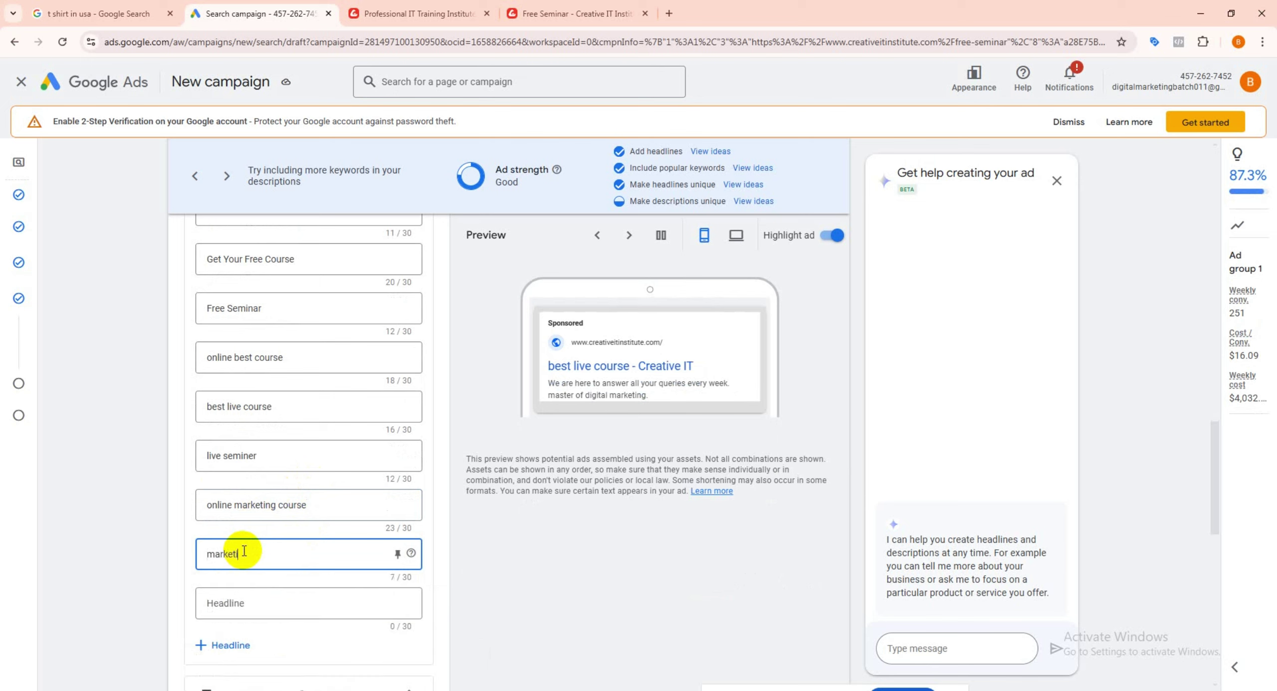
text(ng b)
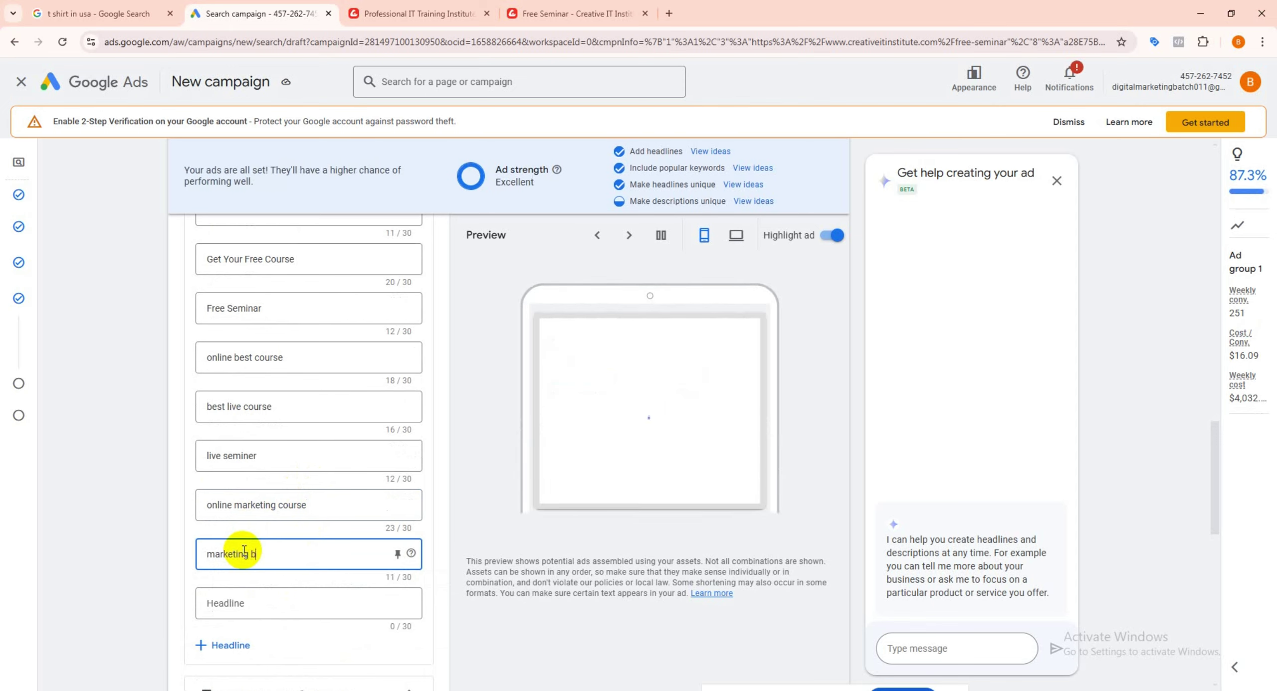
text(est)
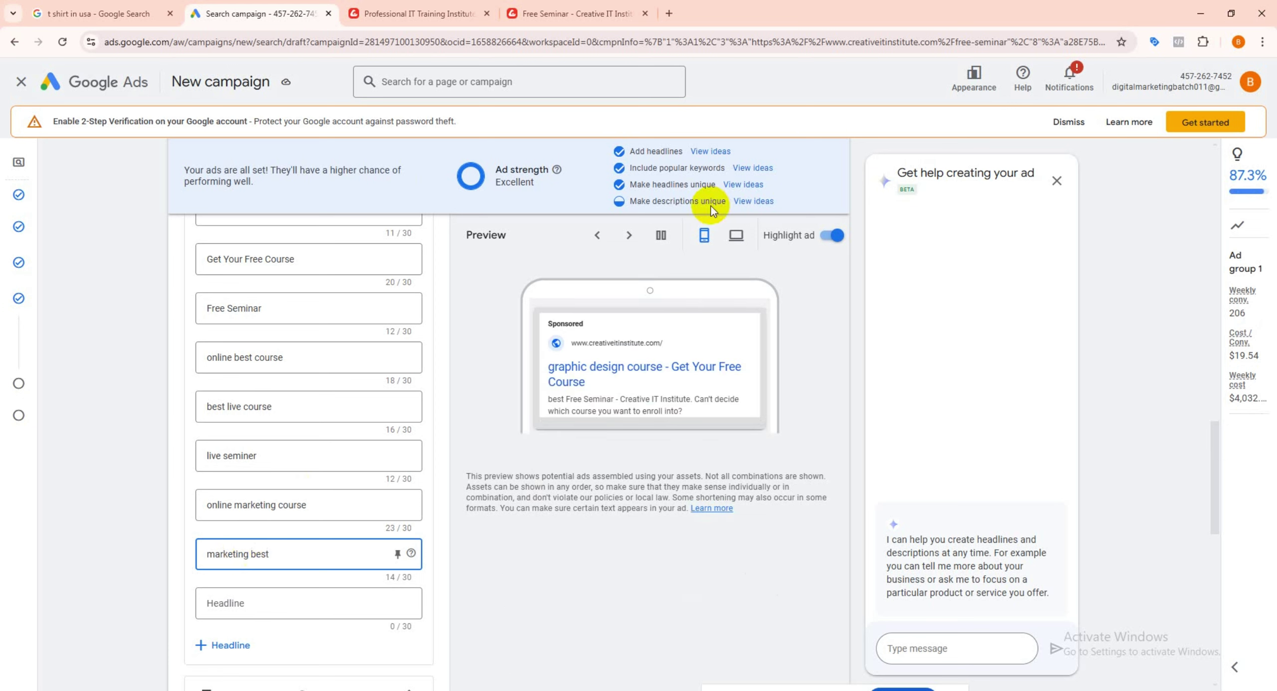
Step: Try to replace the second description with "overview of the course and discuss the" copied from the Free Seminar page, and restore "master of digital marketing"
scroll(284, 479, down, 5)
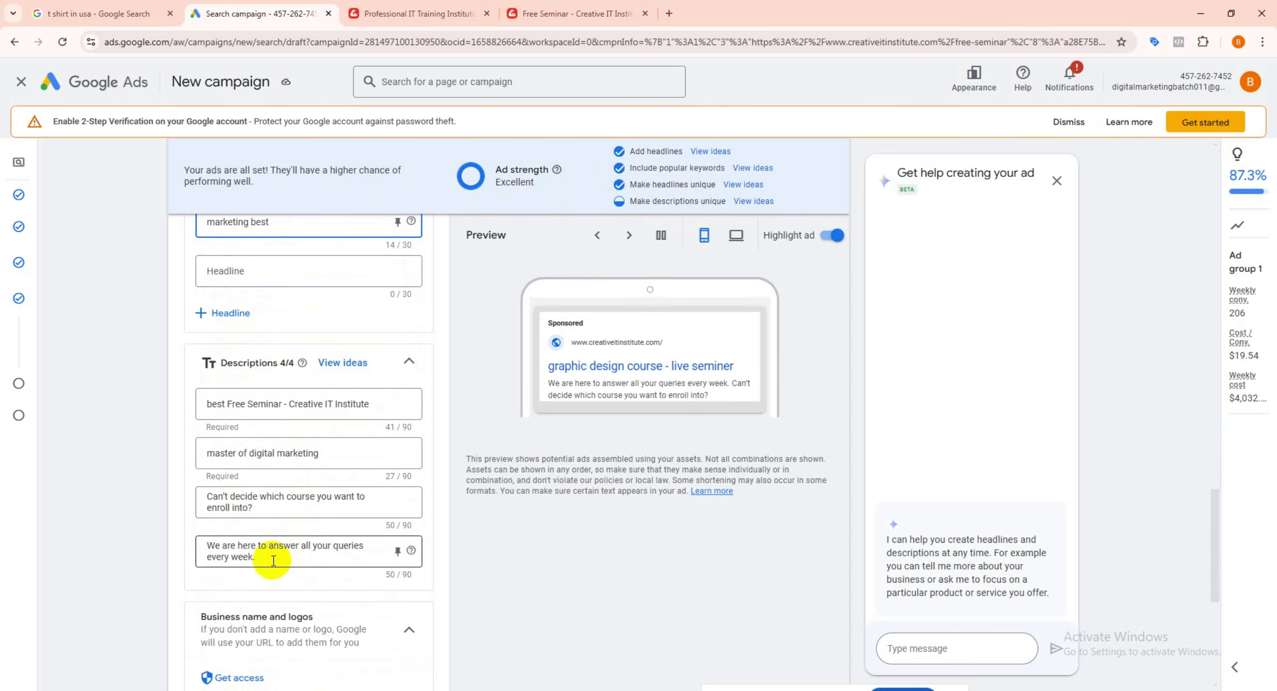
click(329, 451)
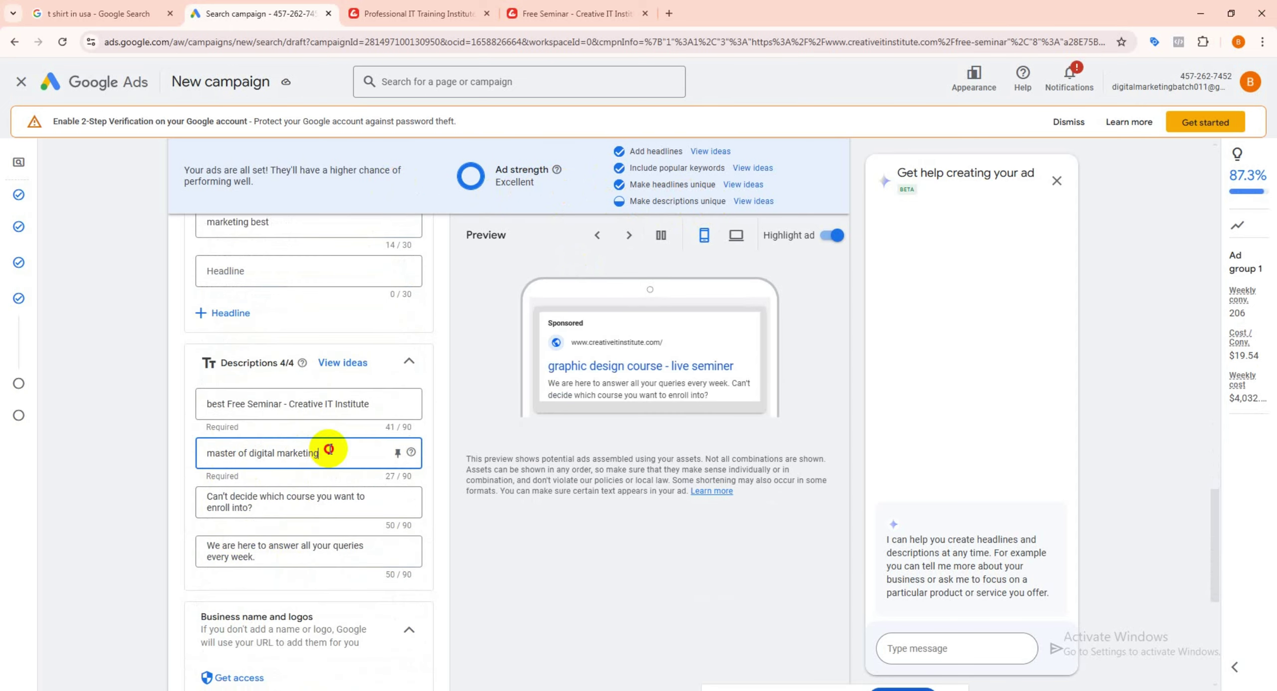
drag(328, 450, 191, 451)
key(ctrl+c)
click(577, 13)
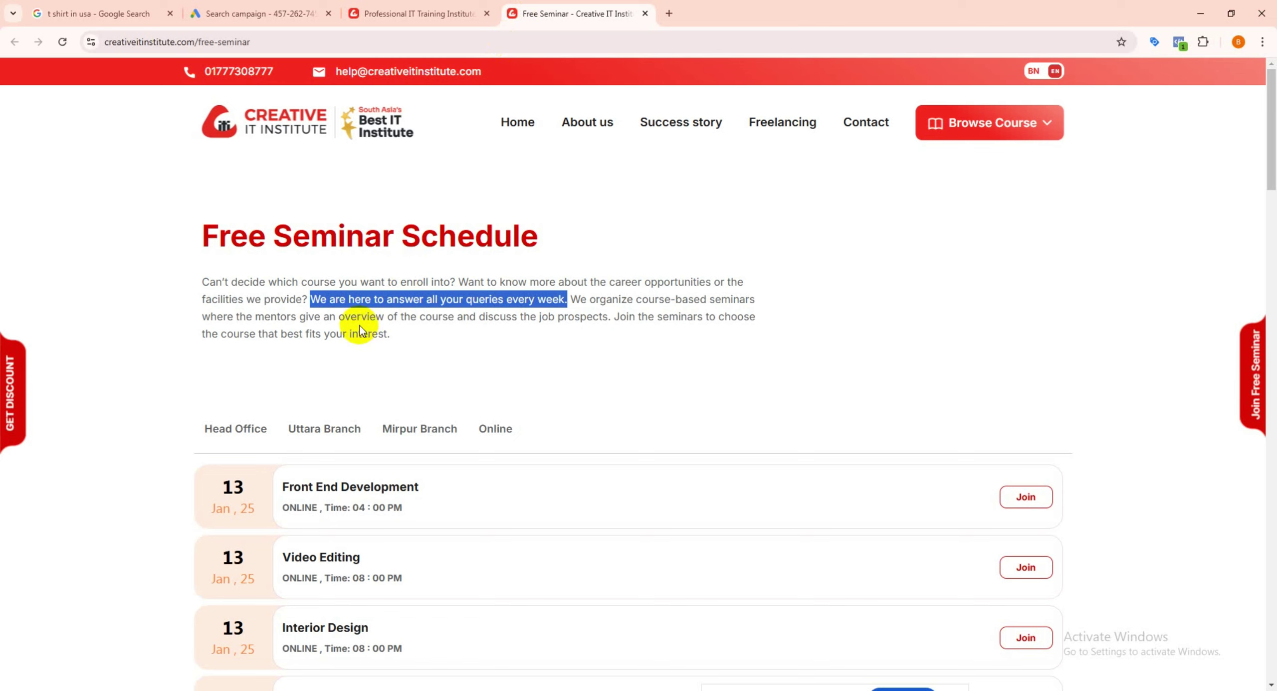
drag(339, 313, 509, 314)
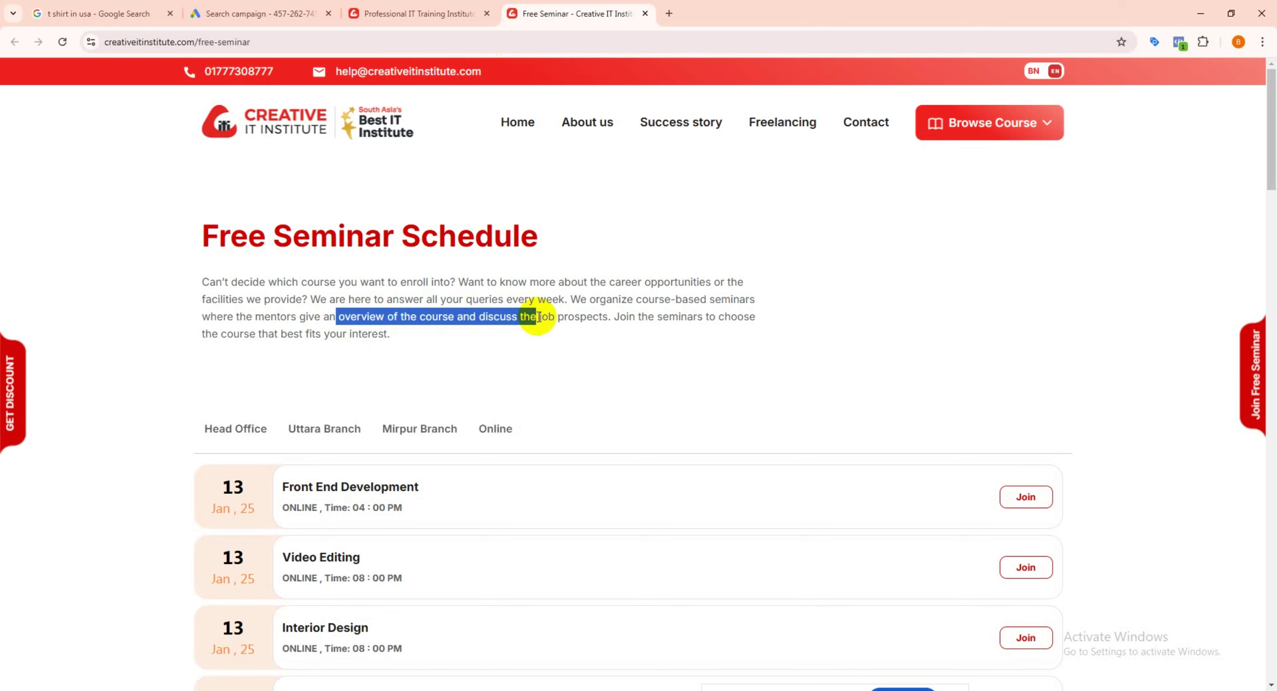
click(419, 14)
click(279, 14)
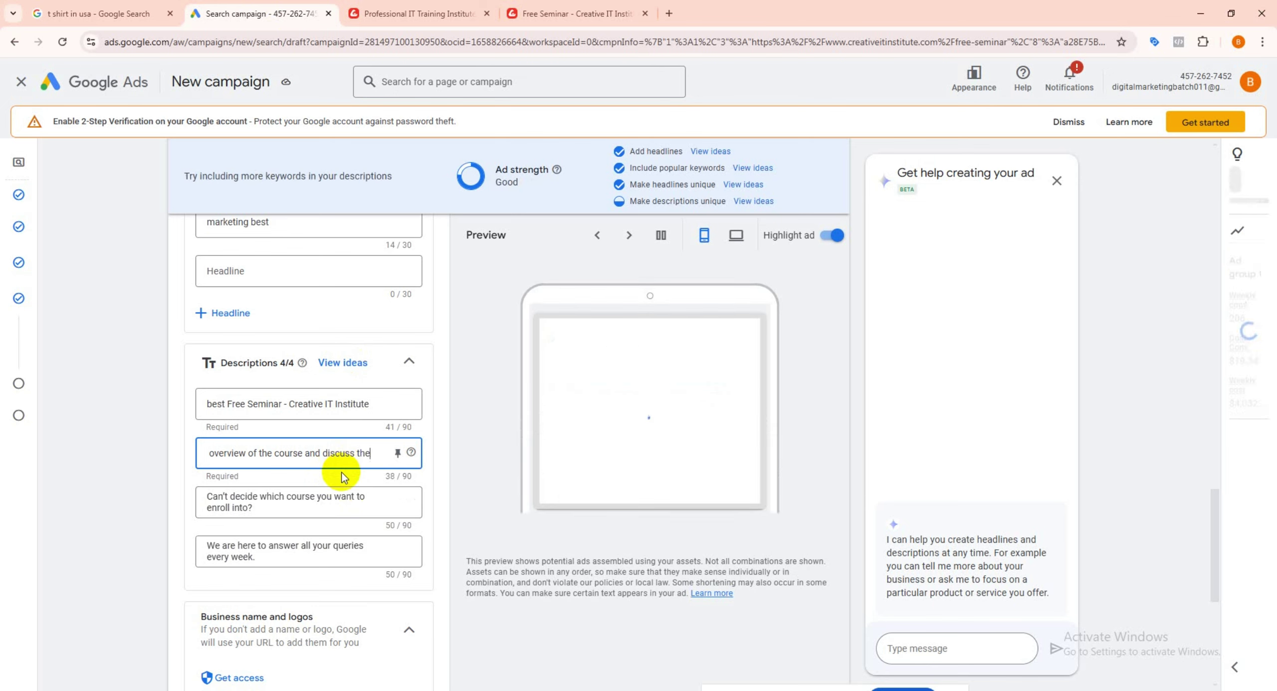
key(ctrl+a)
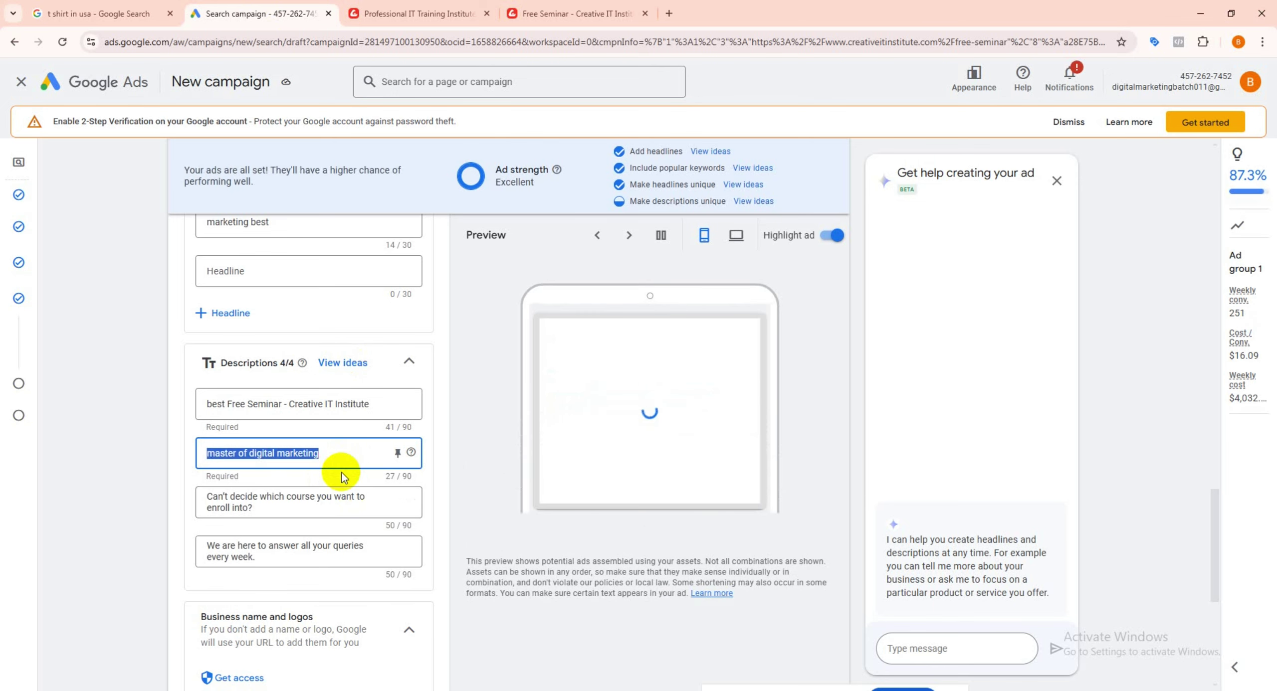
key(ctrl+v)
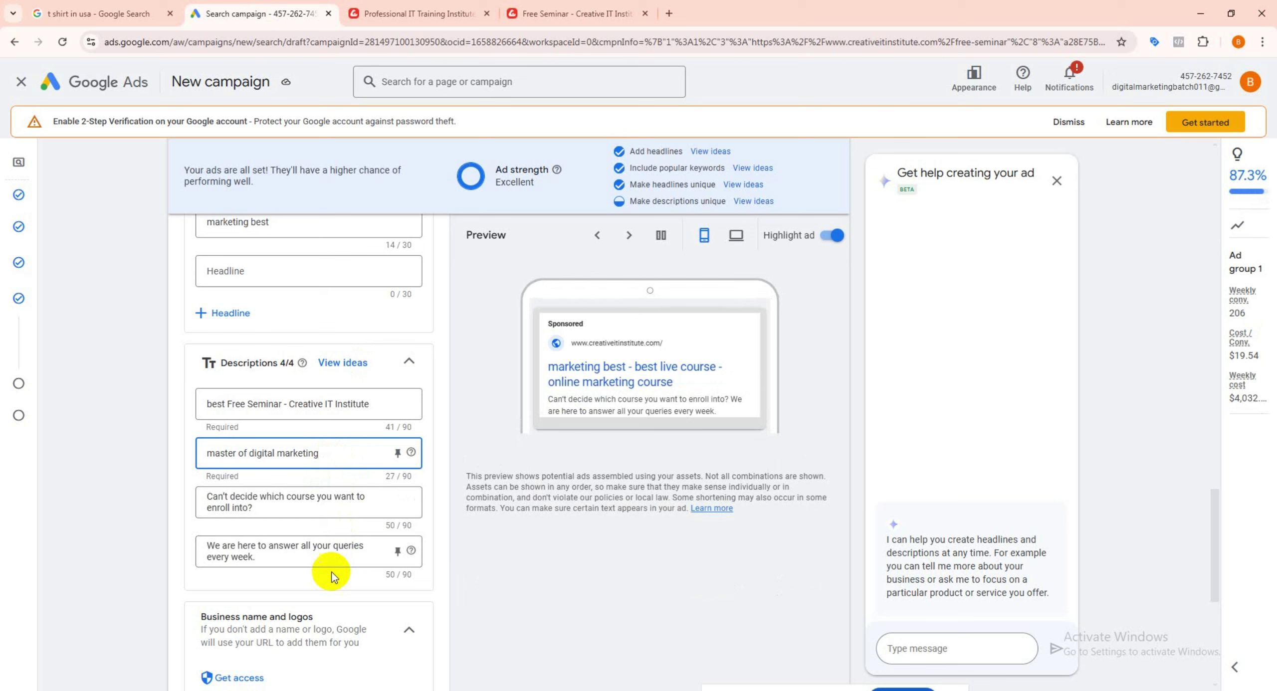
Step: Look over the asset sections below the descriptions, expanding and collapsing the additional asset types
click(271, 556)
scroll(292, 515, down, 1)
scroll(291, 515, down, 5)
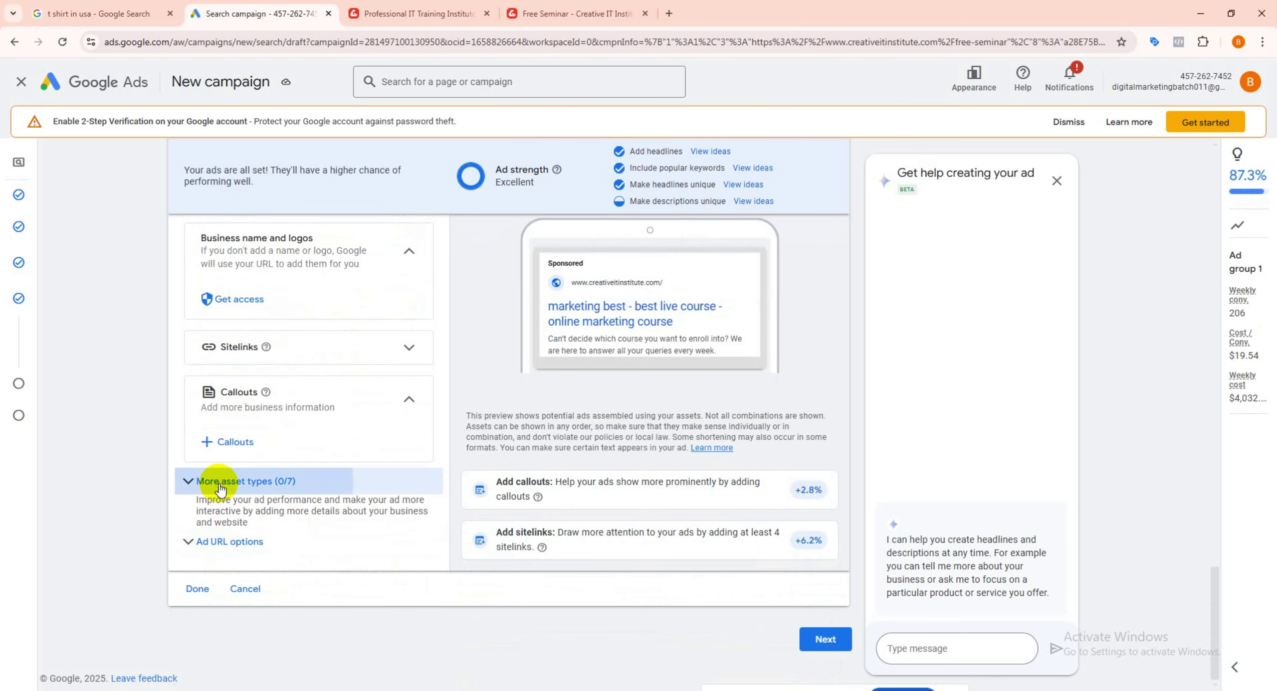
click(215, 482)
click(244, 482)
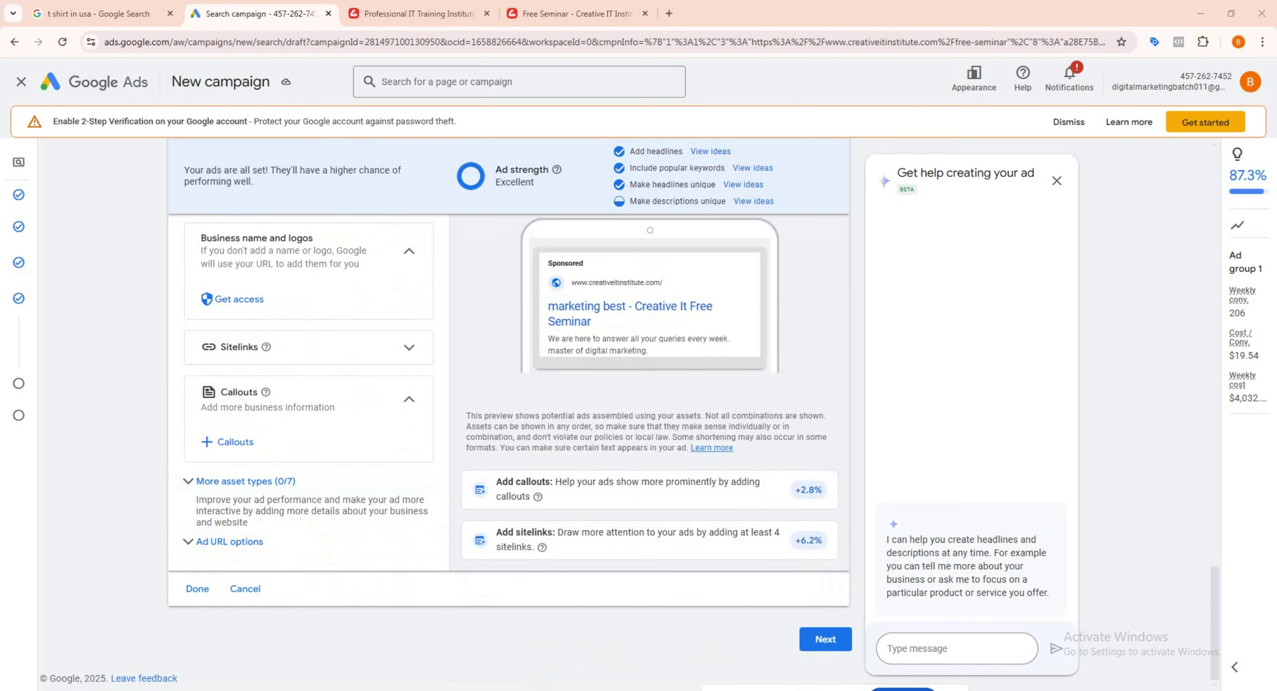
Step: Unmute the microphone in the Google Meet call and return to the Google Ads campaign
click(607, 650)
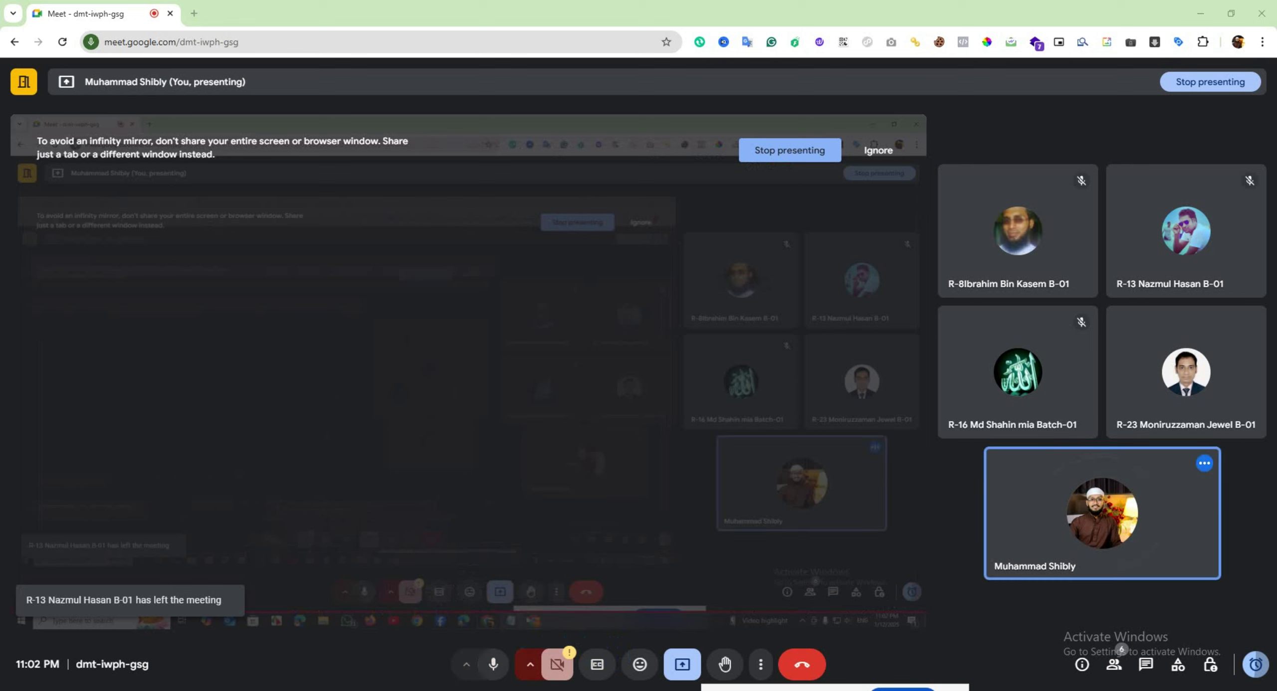
click(684, 656)
Step: View the ideas for making descriptions unique, inspect the "We are here to answer all your queries every week." entry, and close them without changes
scroll(370, 510, up, 1)
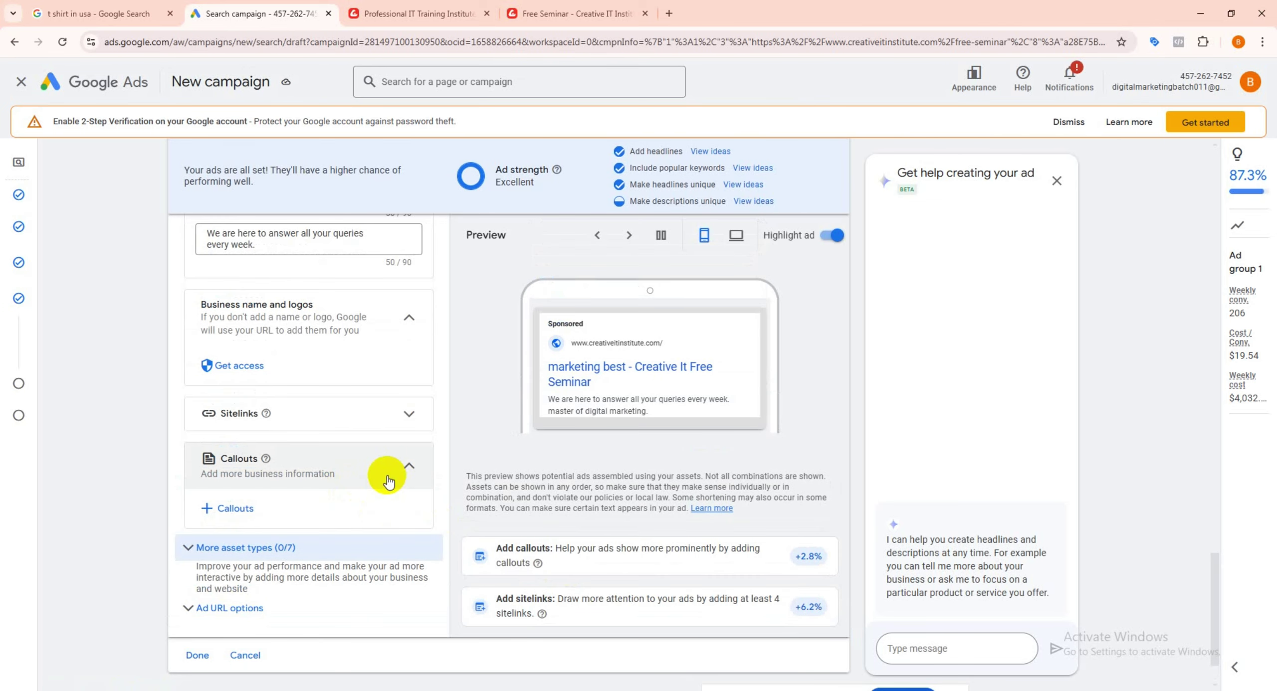
scroll(349, 480, up, 5)
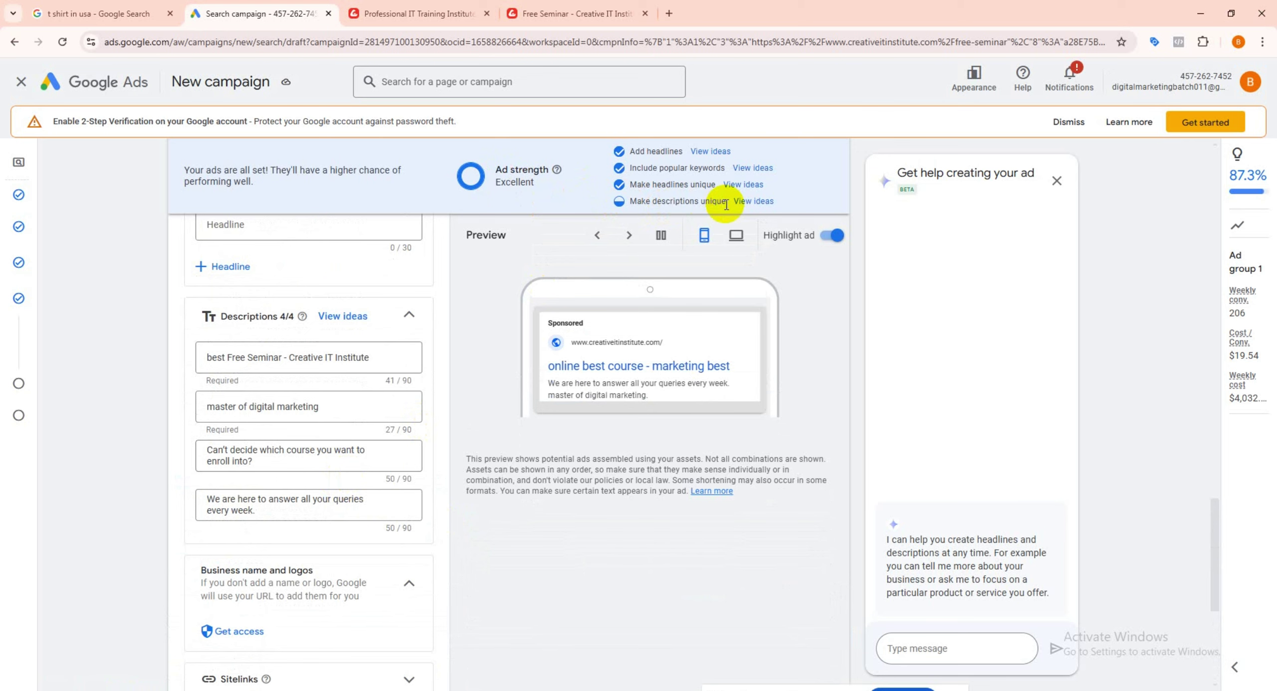
click(748, 202)
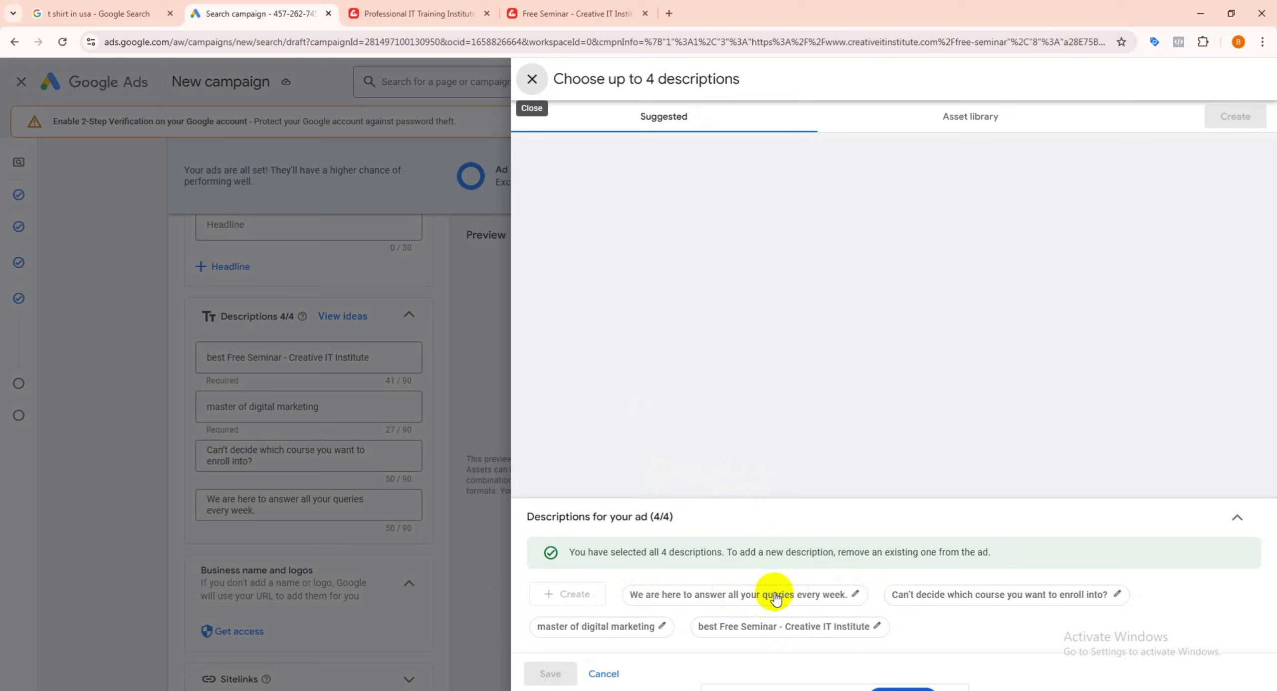
click(694, 596)
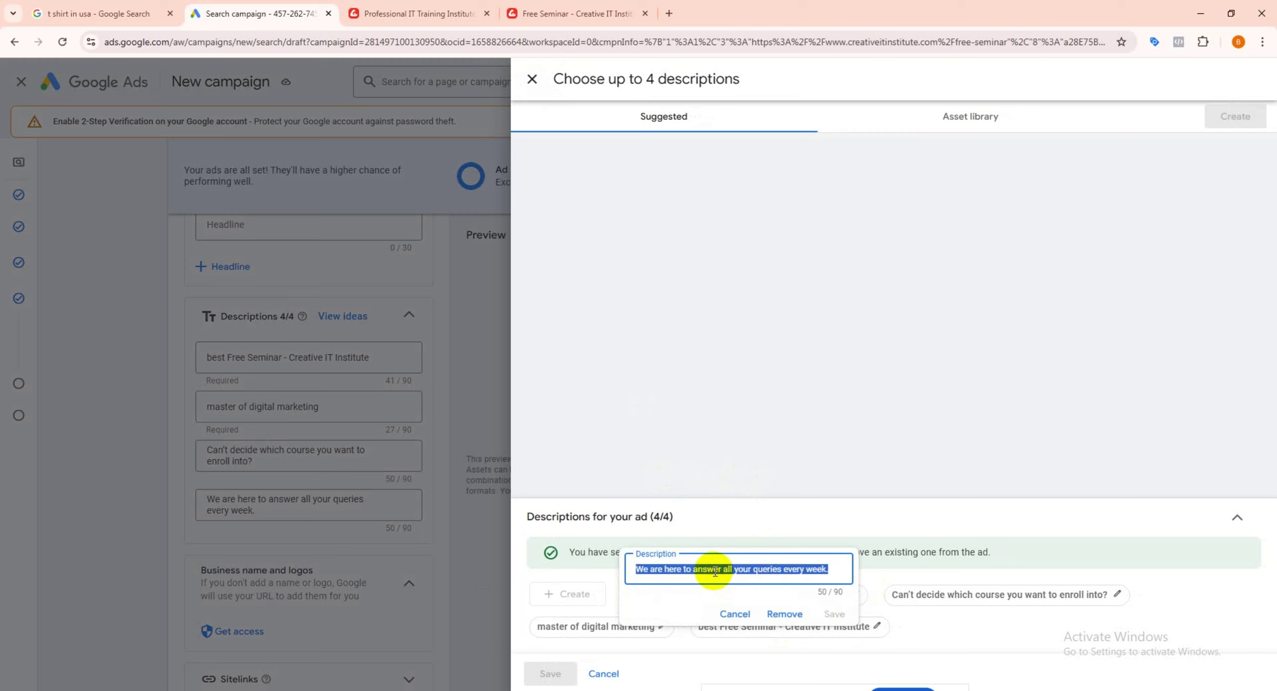
click(735, 614)
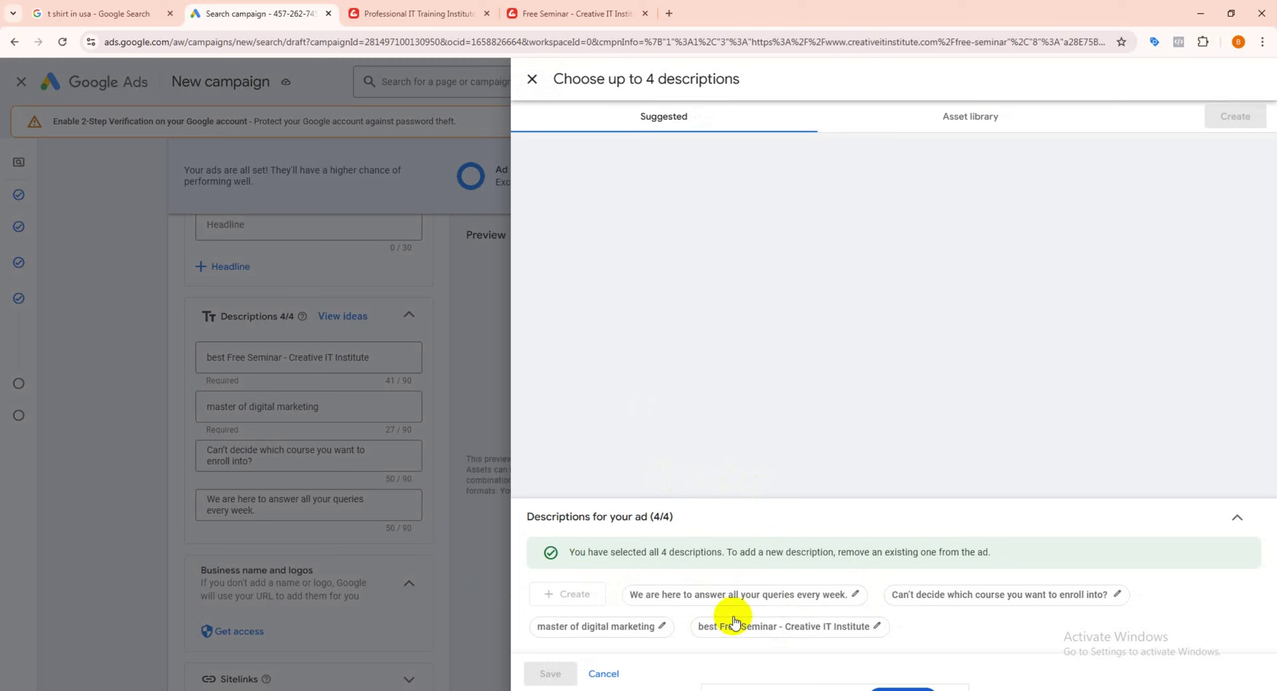
click(539, 80)
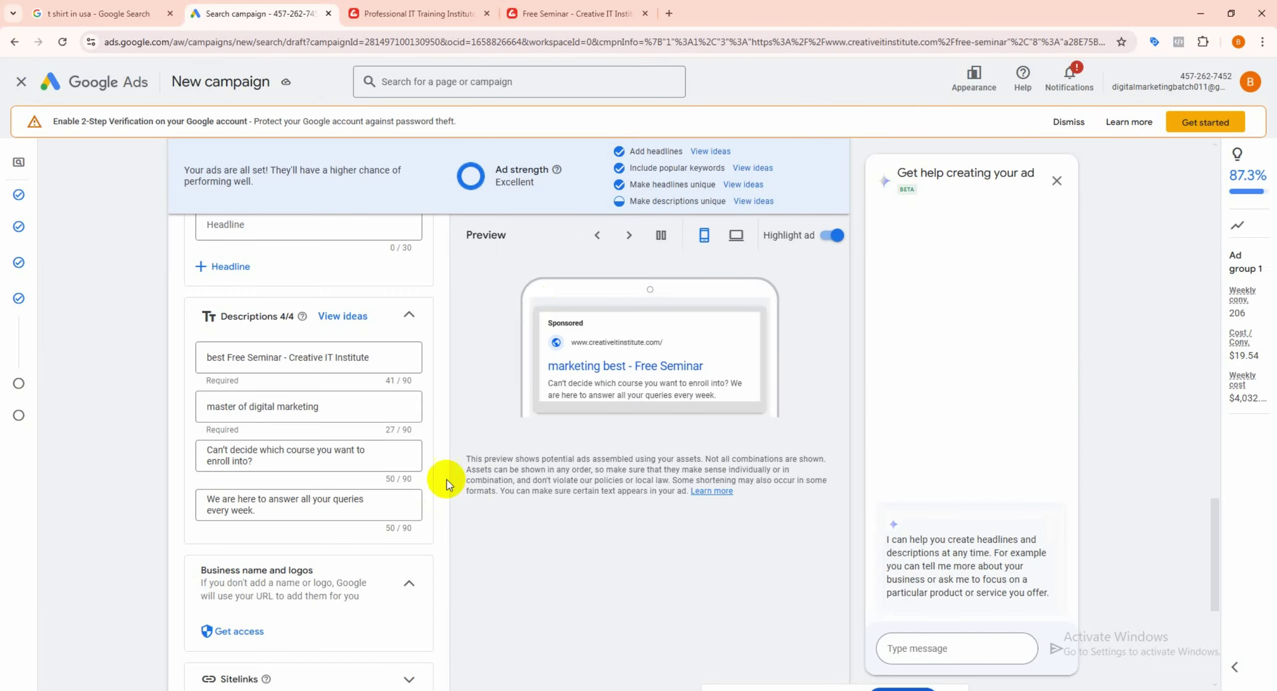
Step: Review the four descriptions and the ad strength again, and expand the additional asset types below the callouts
scroll(256, 527, down, 2)
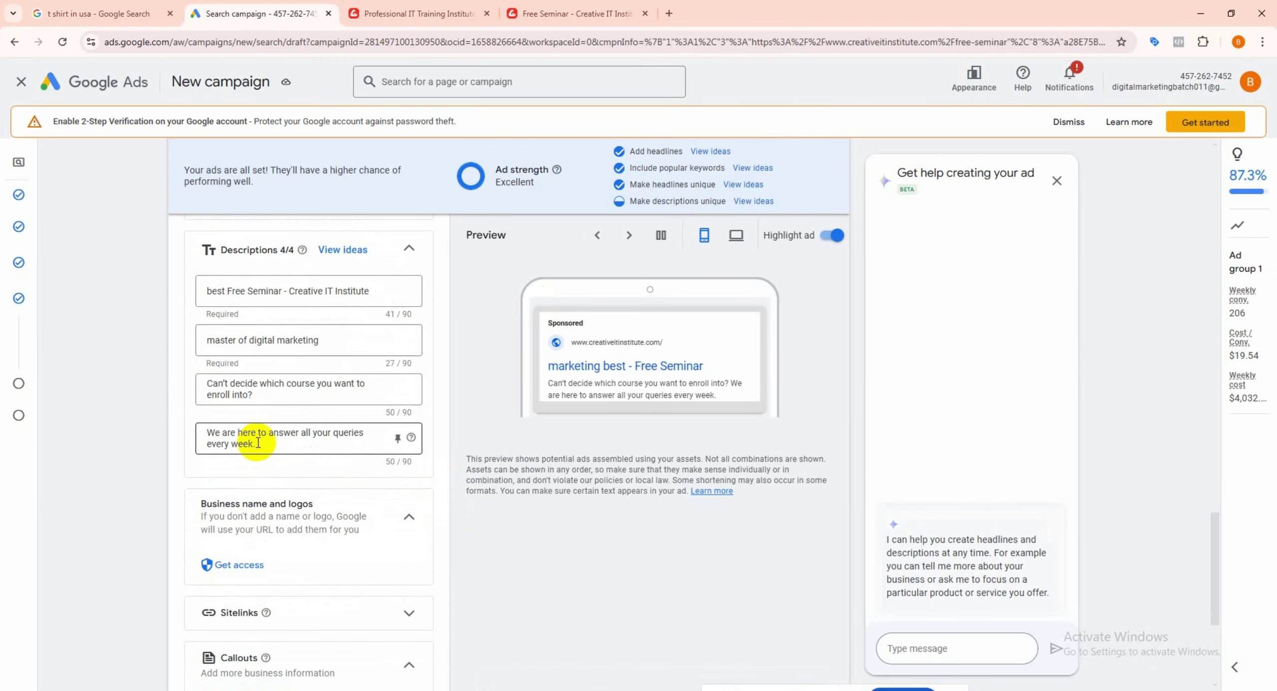
drag(258, 443, 176, 432)
click(214, 424)
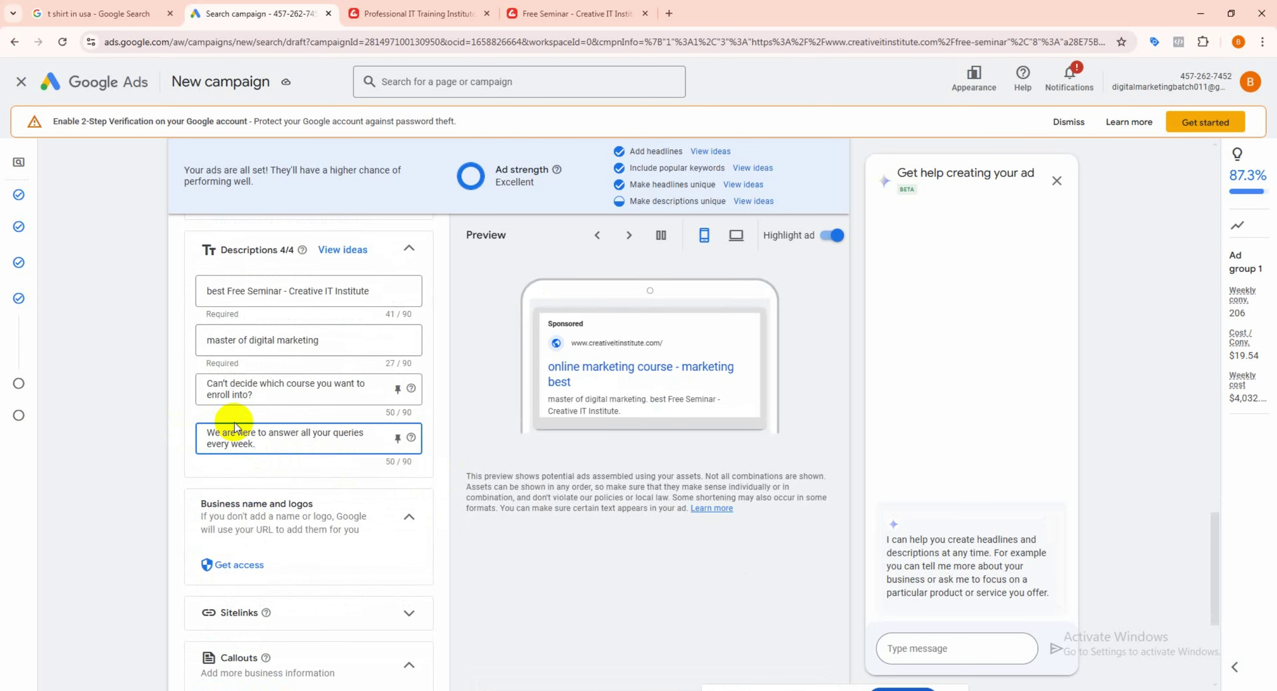
scroll(300, 526, down, 2)
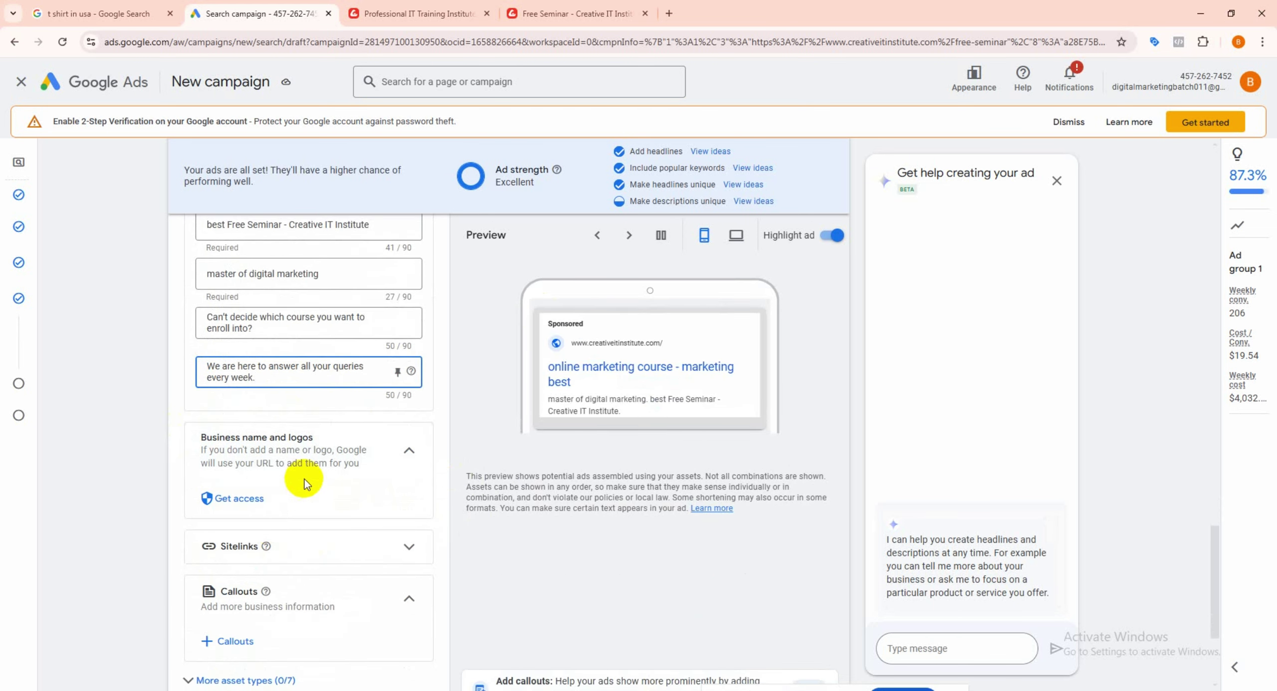
scroll(304, 483, up, 6)
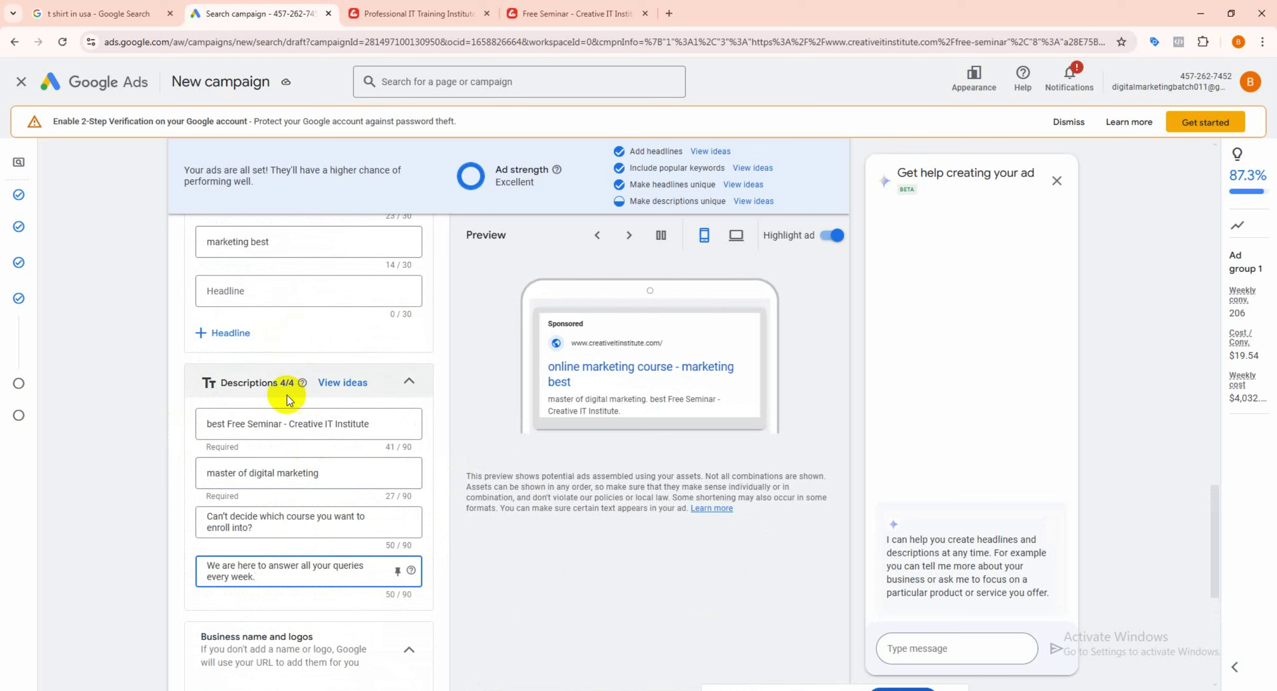
scroll(288, 399, down, 1)
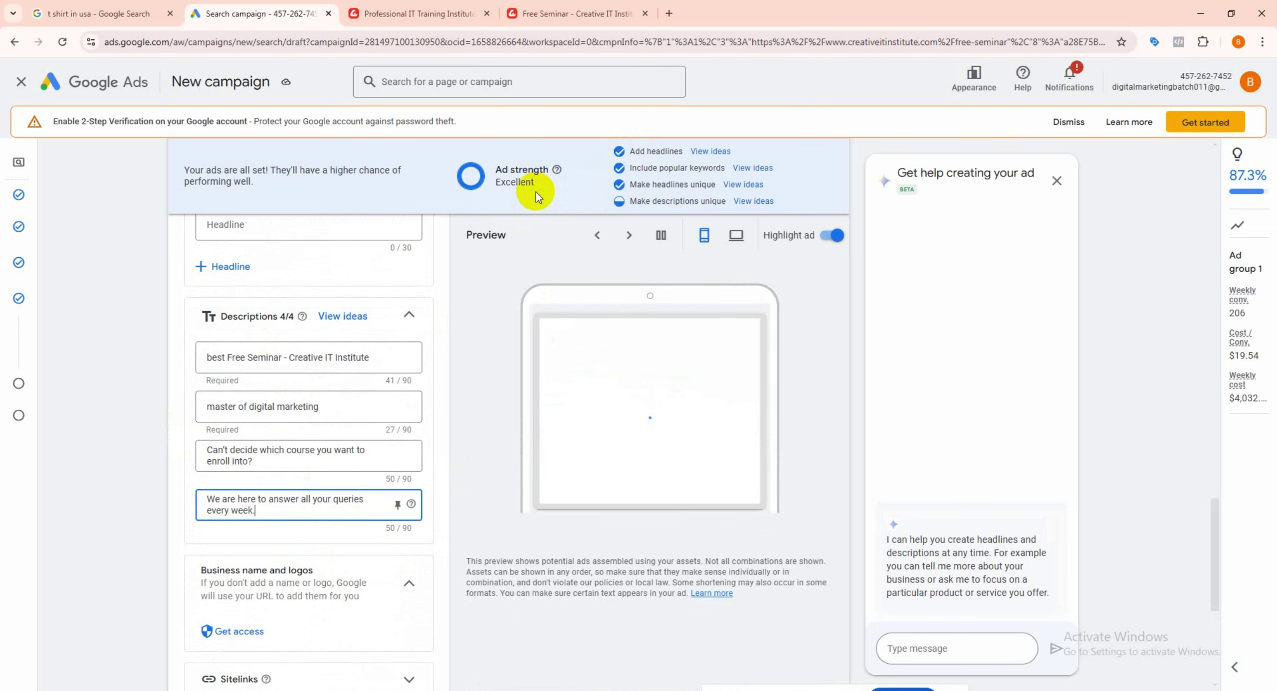
scroll(316, 415, down, 5)
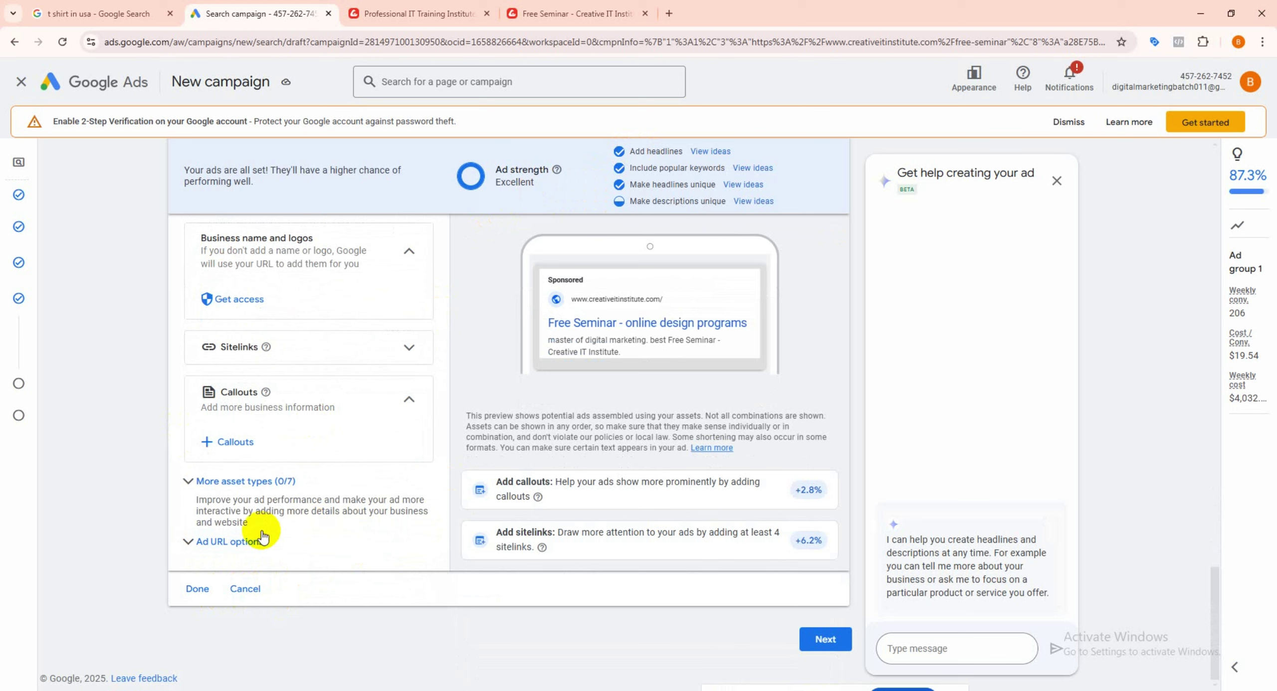
click(196, 483)
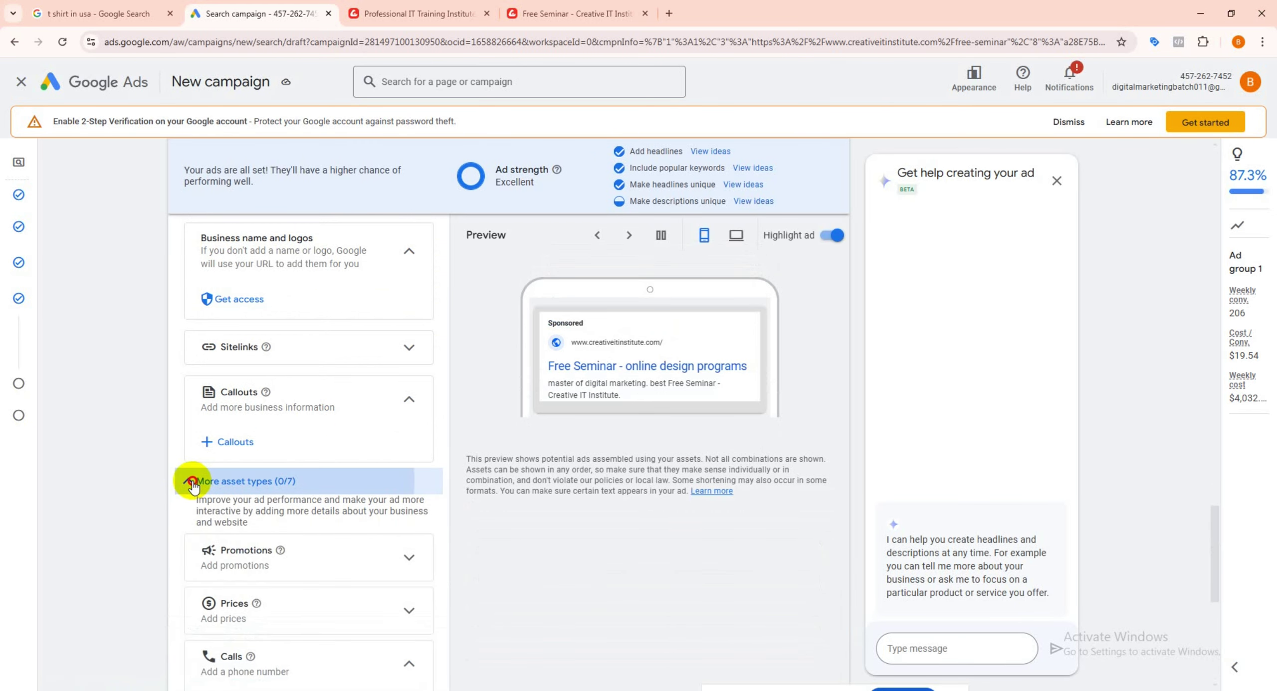
Step: Expand the Promotions section among the additional asset types and open the form for adding a new promotion
click(199, 485)
click(200, 482)
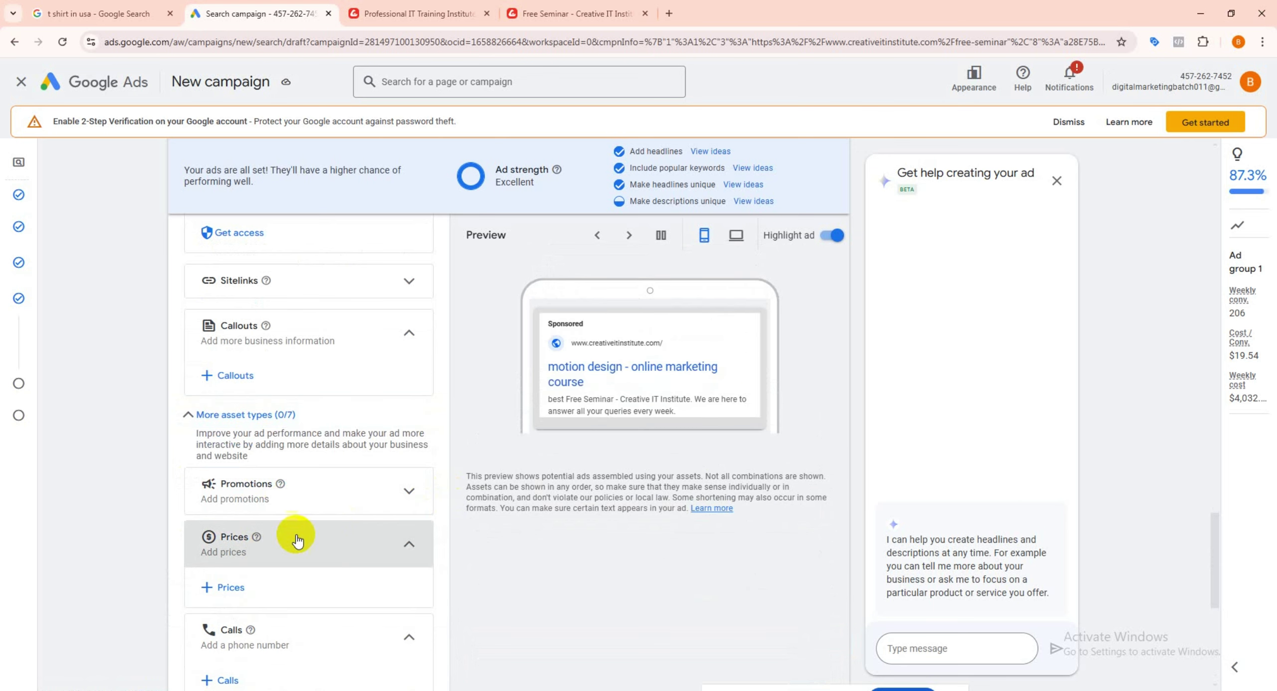
scroll(290, 504, down, 2)
scroll(319, 504, up, 1)
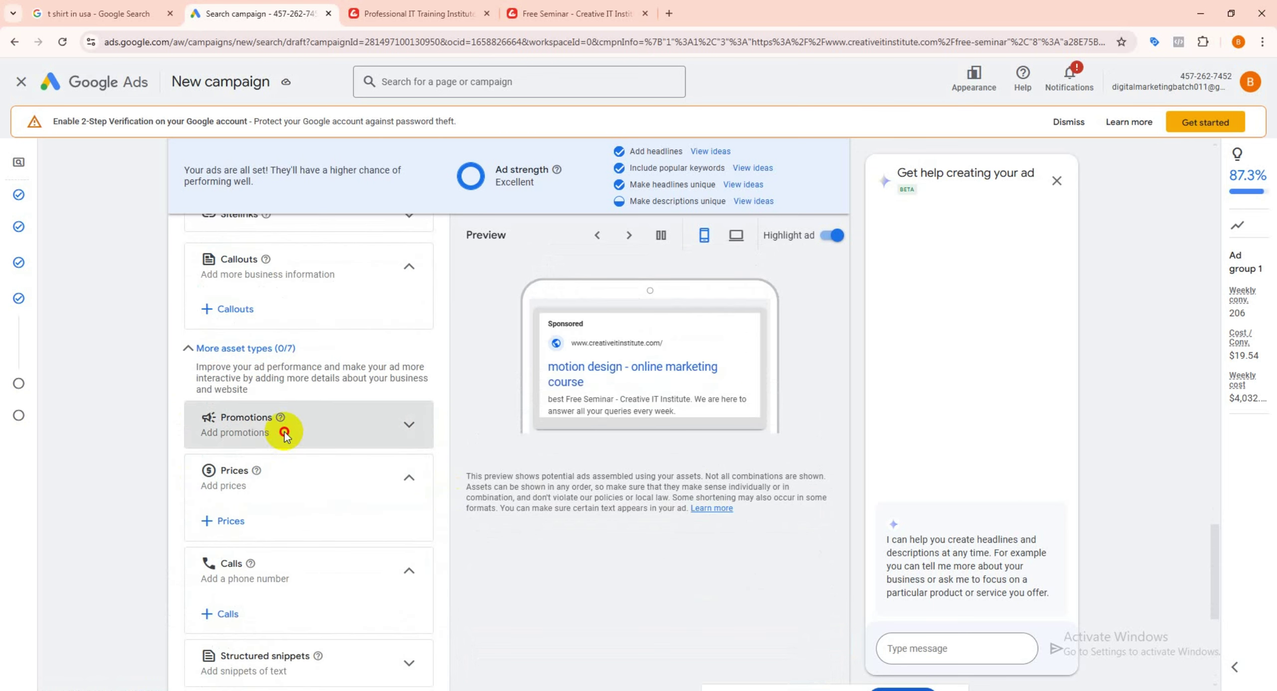
click(339, 429)
click(250, 469)
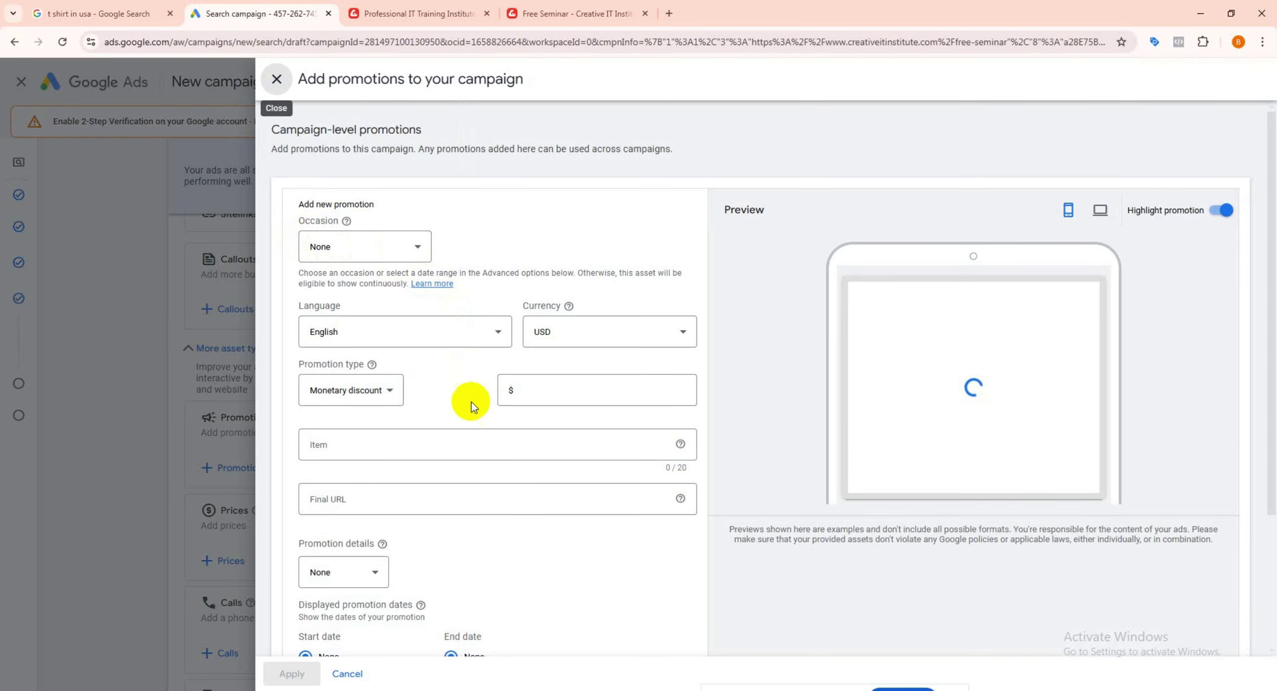
Step: Review the new promotion form's fields, from occasion to displayed dates, and close it without adding a promotion
scroll(397, 460, down, 3)
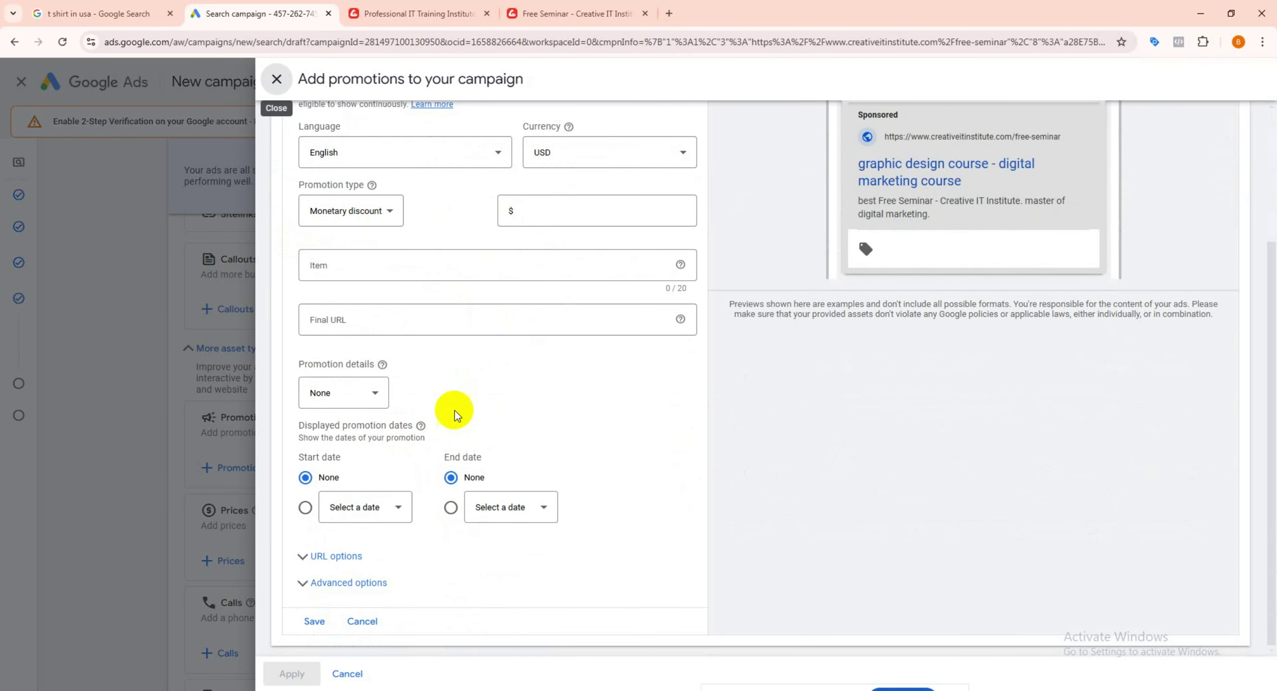
scroll(459, 409, up, 3)
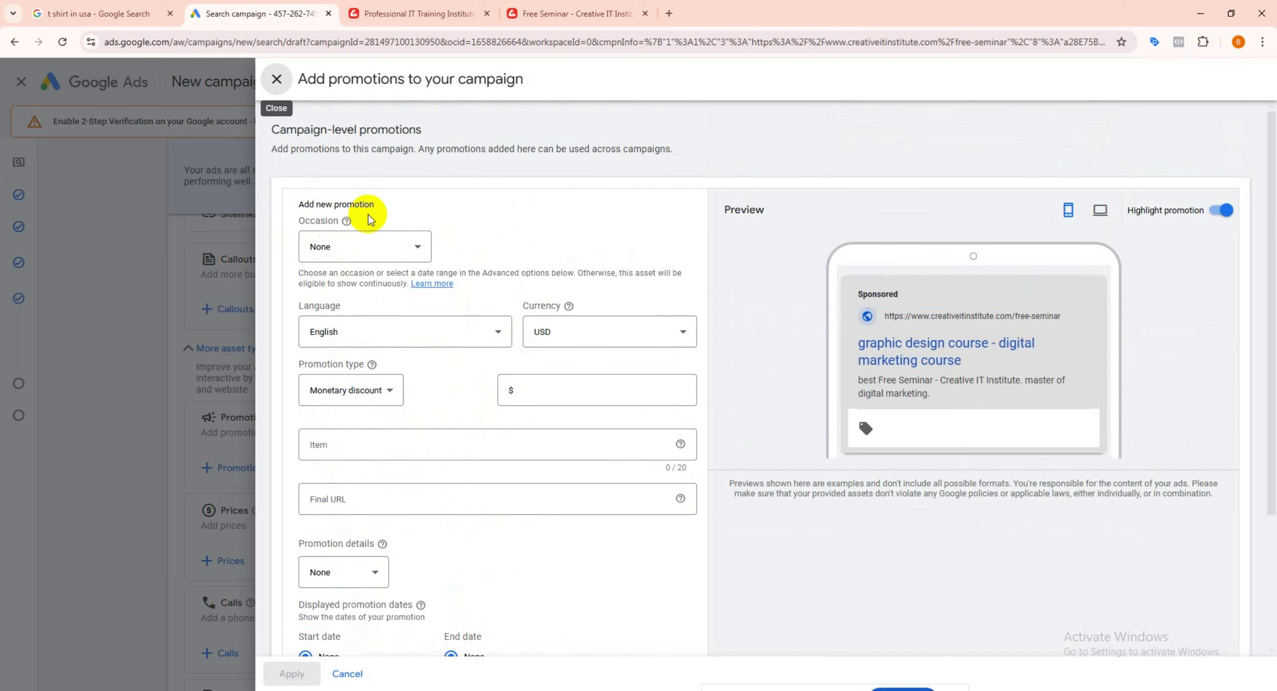
scroll(349, 366, down, 2)
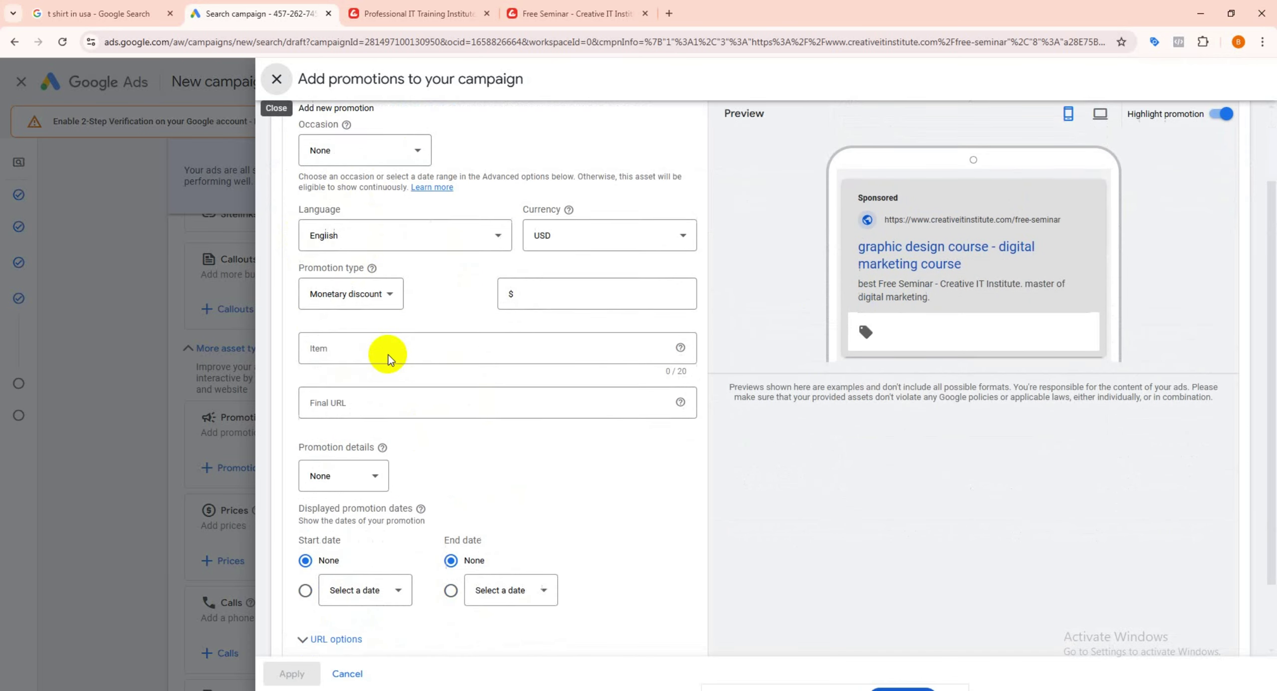
scroll(349, 310, down, 1)
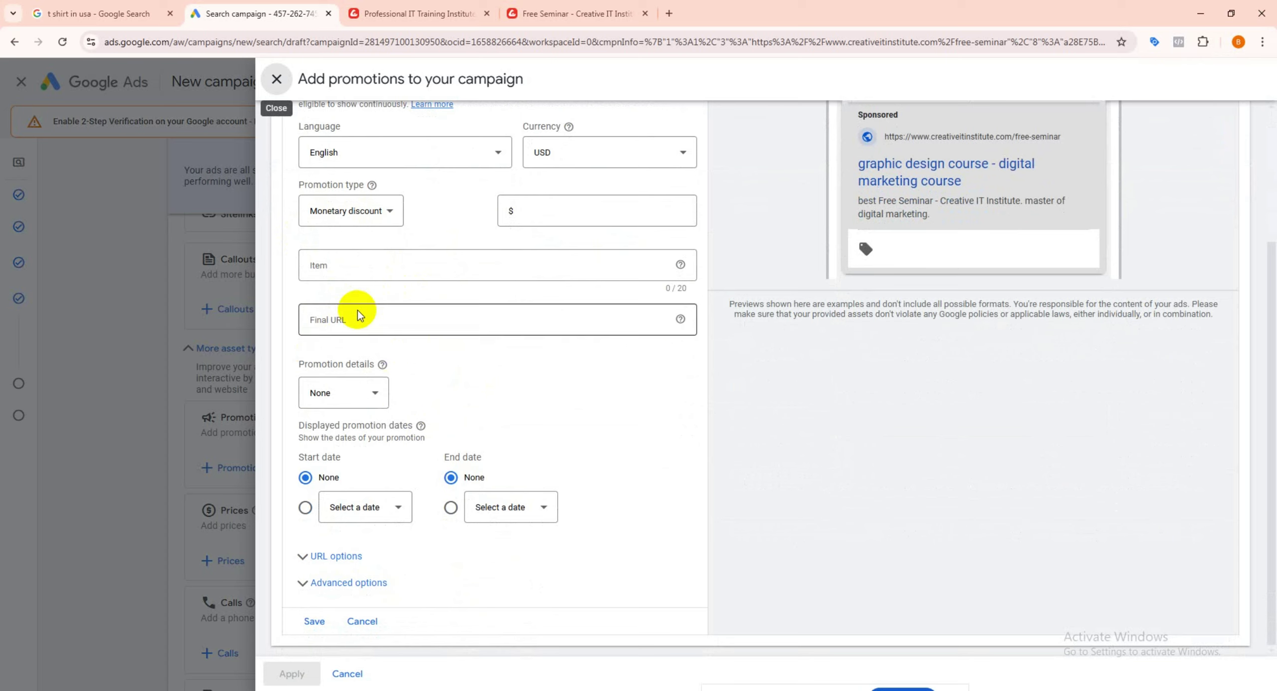
scroll(352, 314, up, 3)
scroll(413, 407, down, 2)
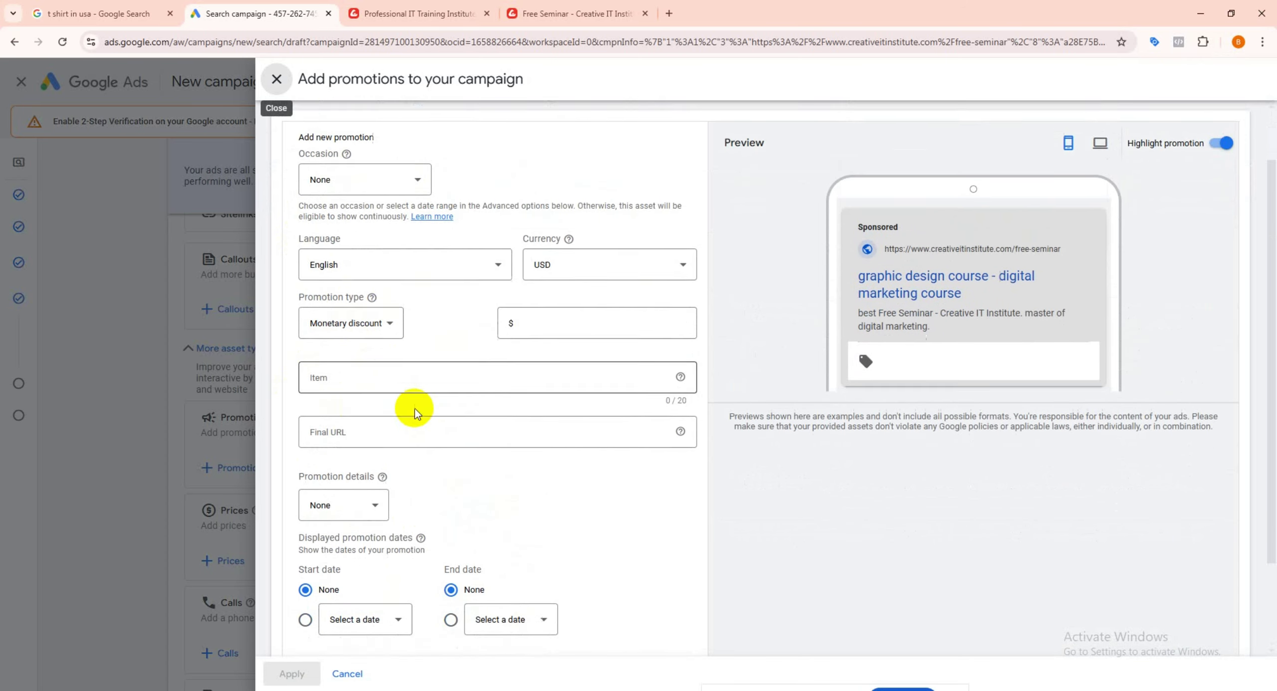
scroll(442, 464, up, 3)
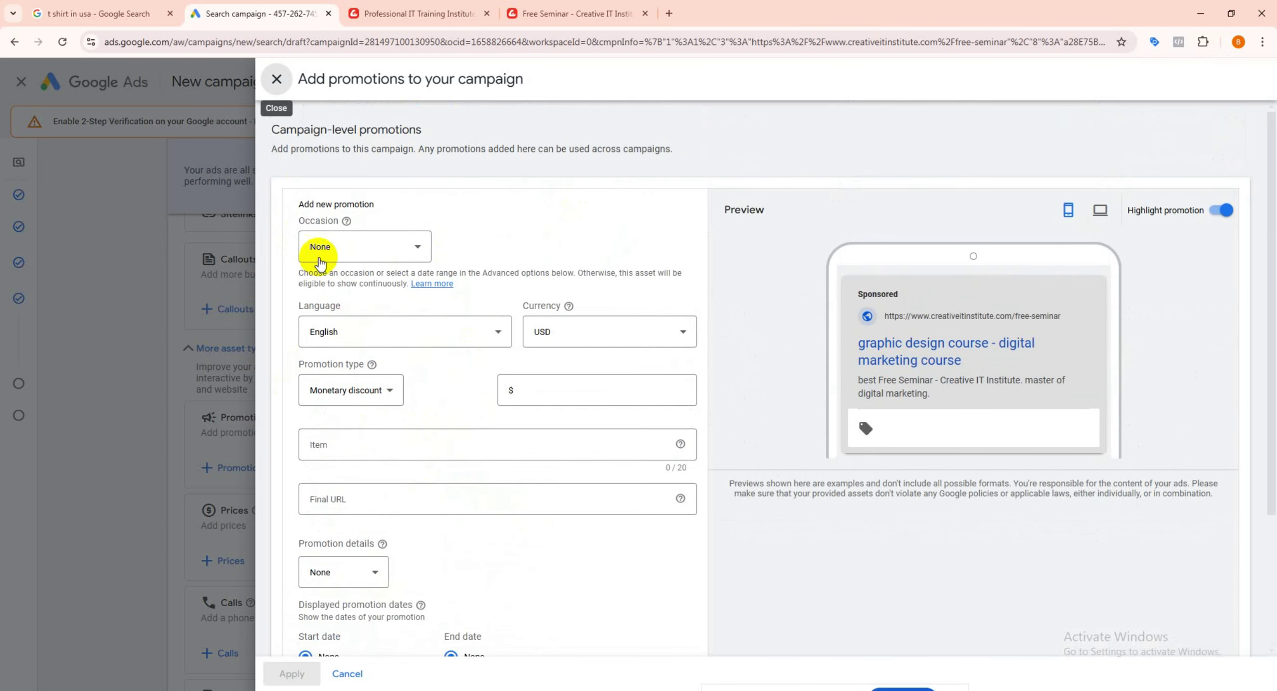
click(276, 79)
Step: Open the form for adding price assets to the campaign, view its fields, and close it without adding any
scroll(336, 332, down, 3)
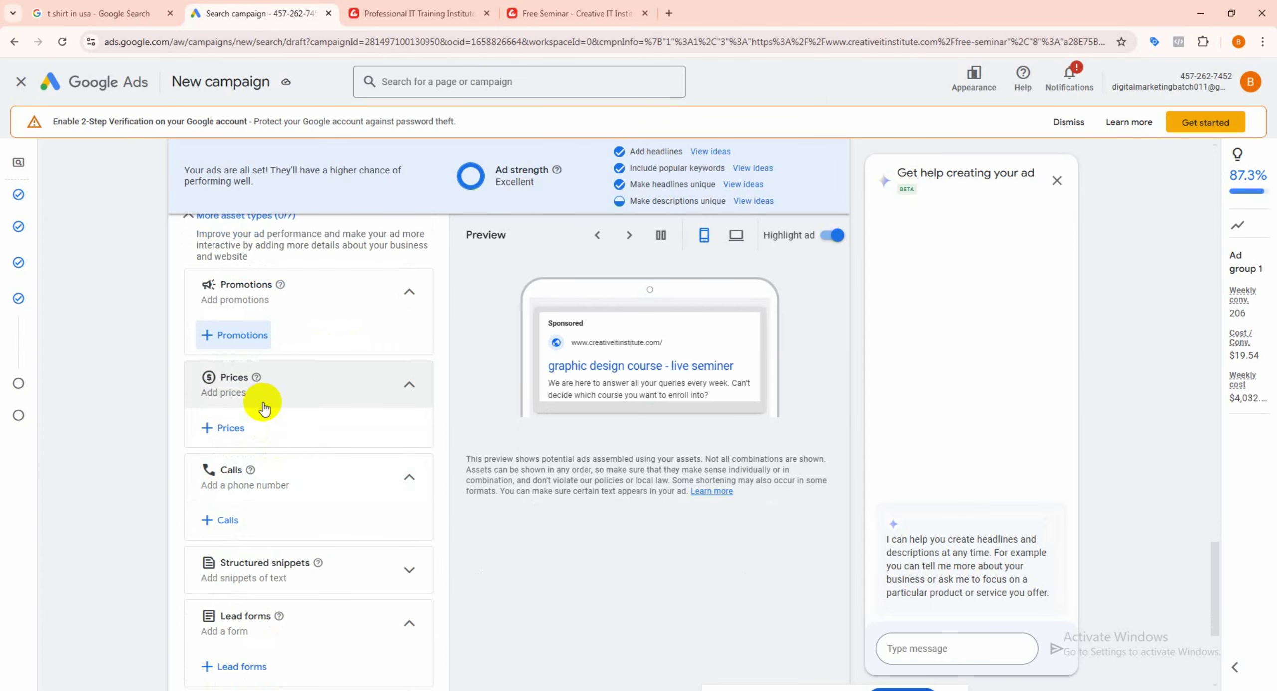
click(391, 384)
click(382, 382)
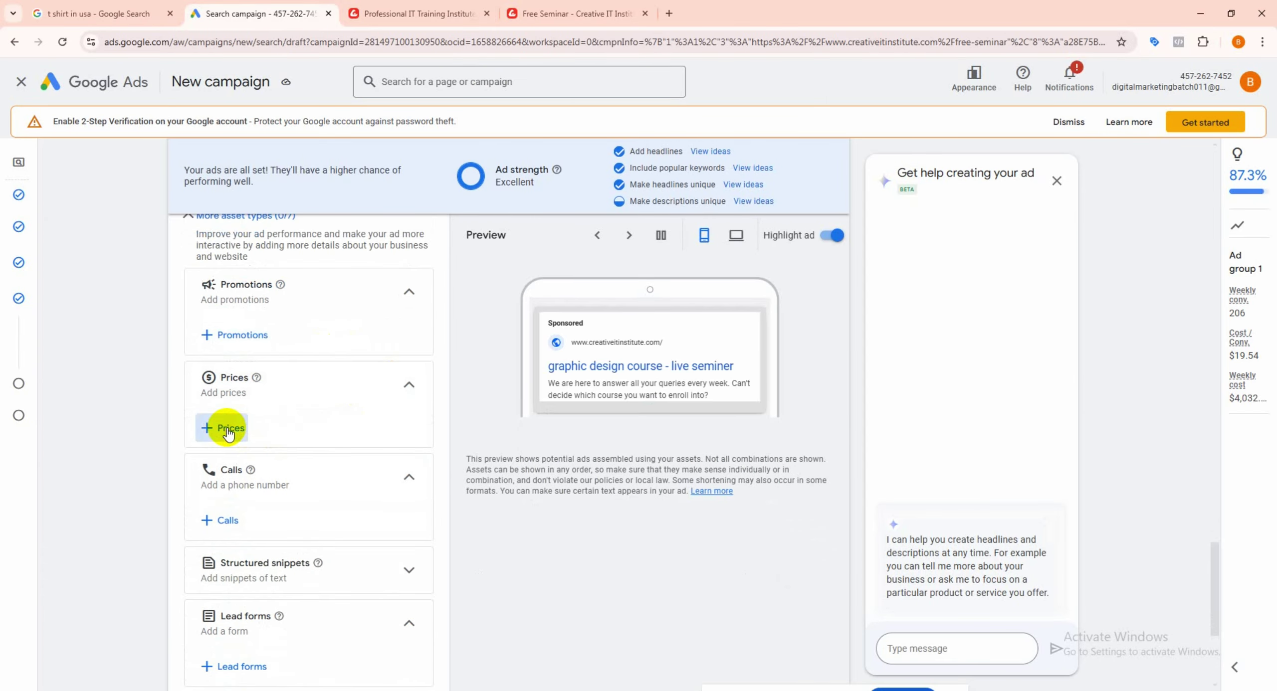
click(229, 429)
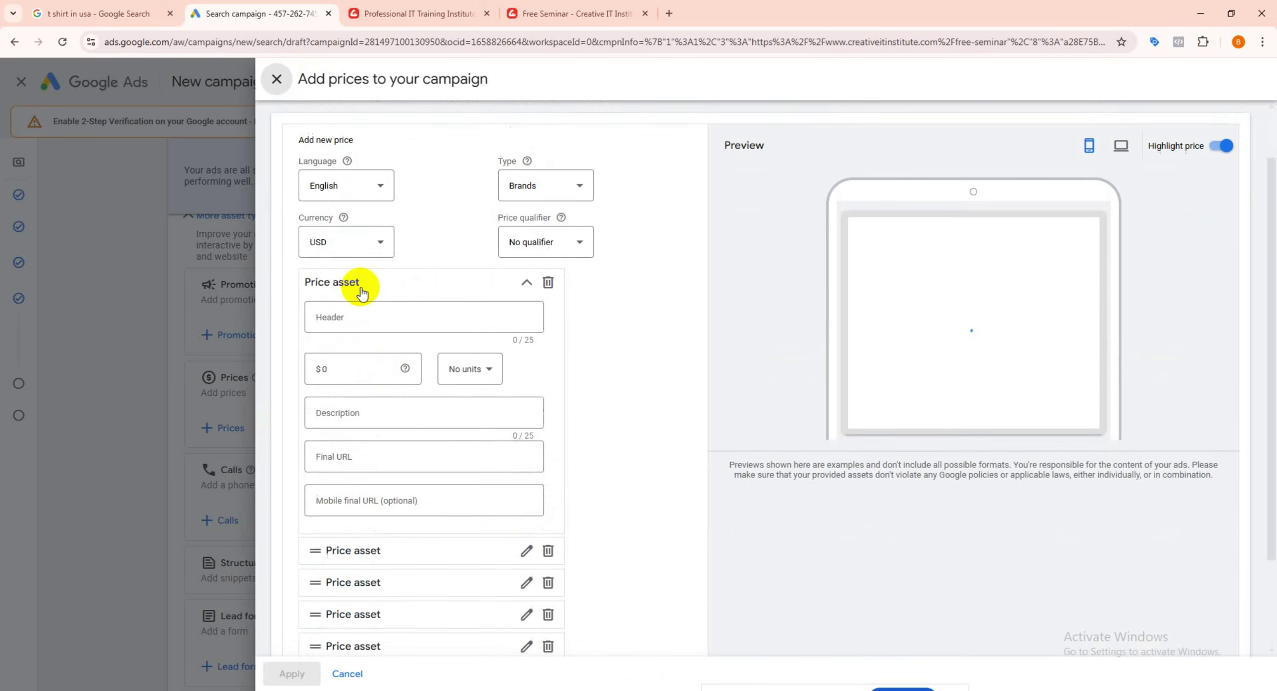
click(276, 80)
Step: Look over the callouts, calls, structured snippets, lead forms and apps assets, and collapse the Prices section
scroll(259, 414, up, 5)
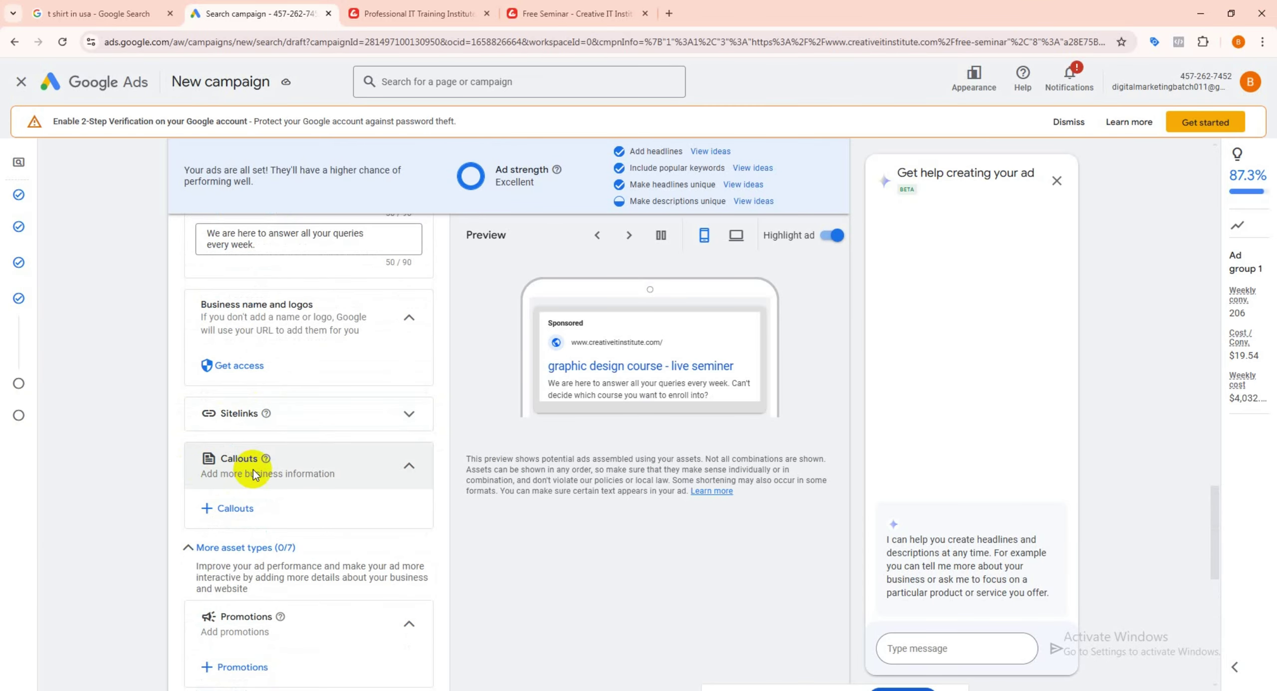
scroll(291, 484, down, 5)
scroll(336, 476, down, 4)
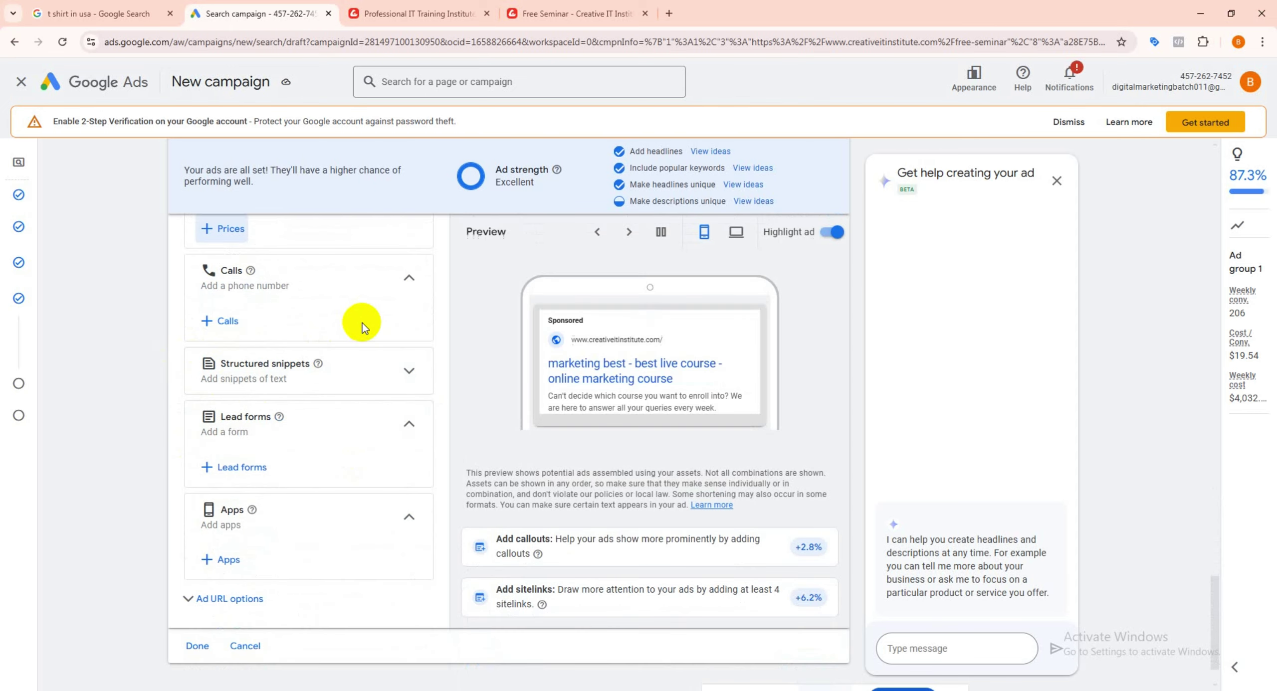
scroll(234, 384, up, 3)
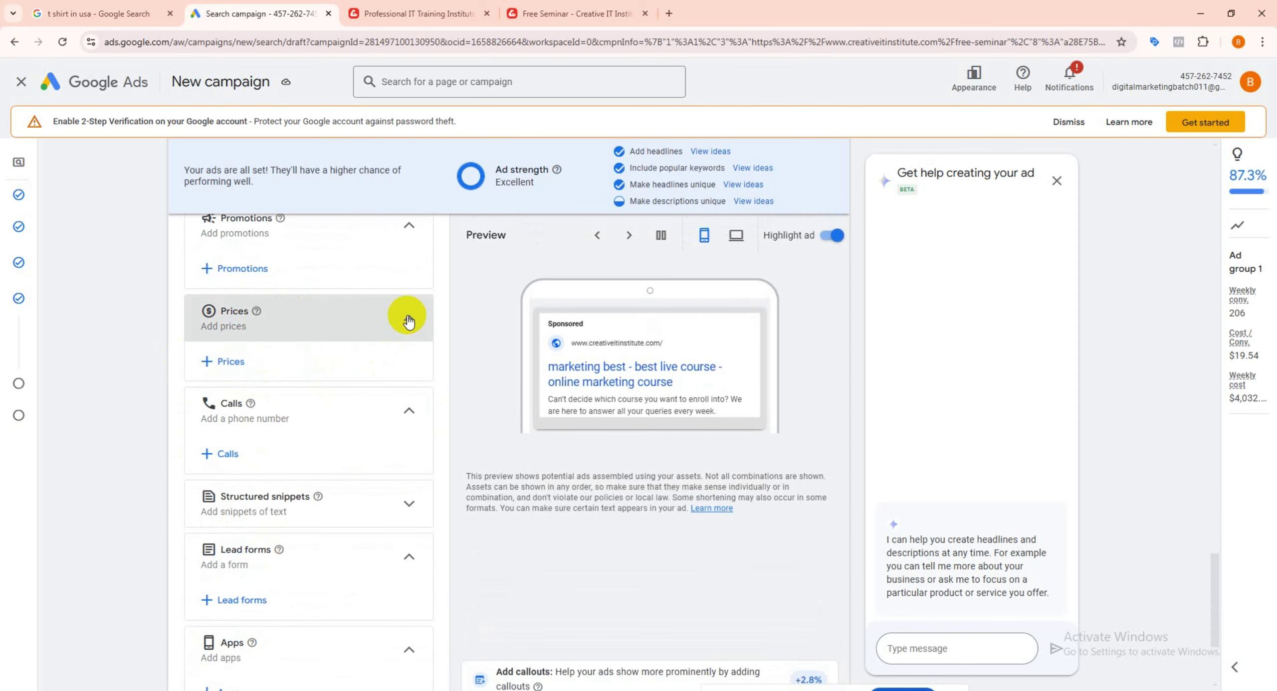
click(408, 319)
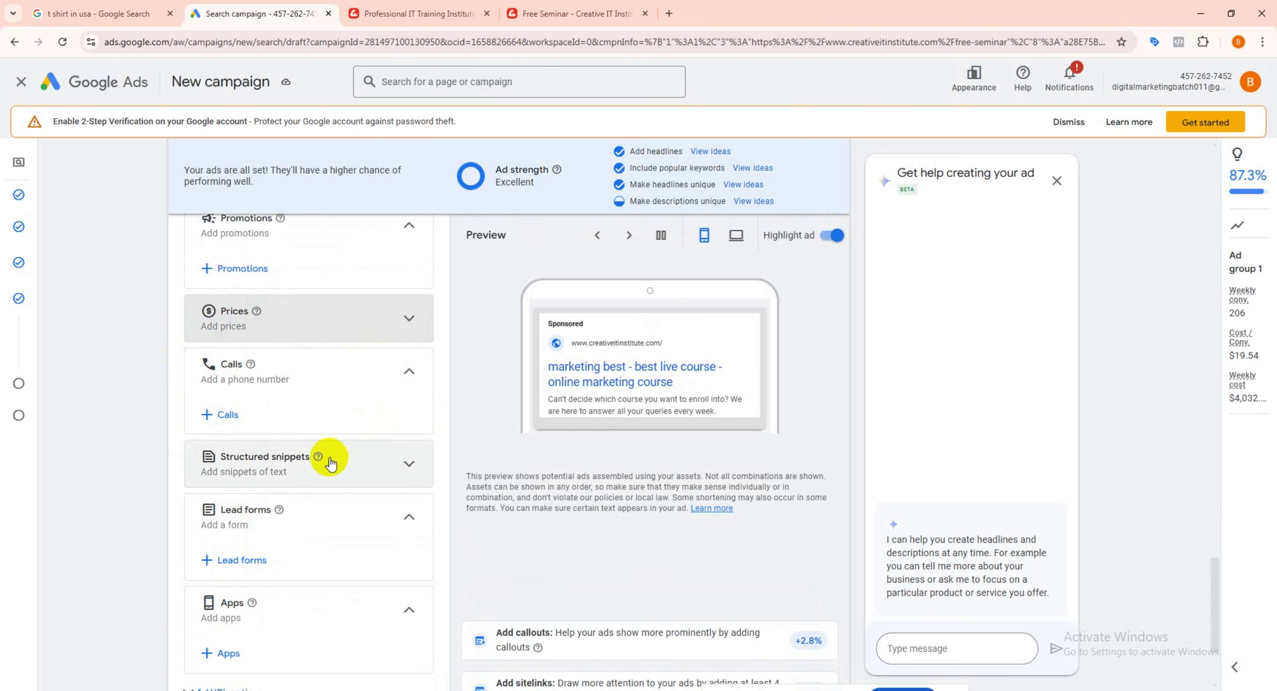
Step: Finish editing the ad without additional assets and continue to the campaign's Budget page
scroll(327, 462, down, 3)
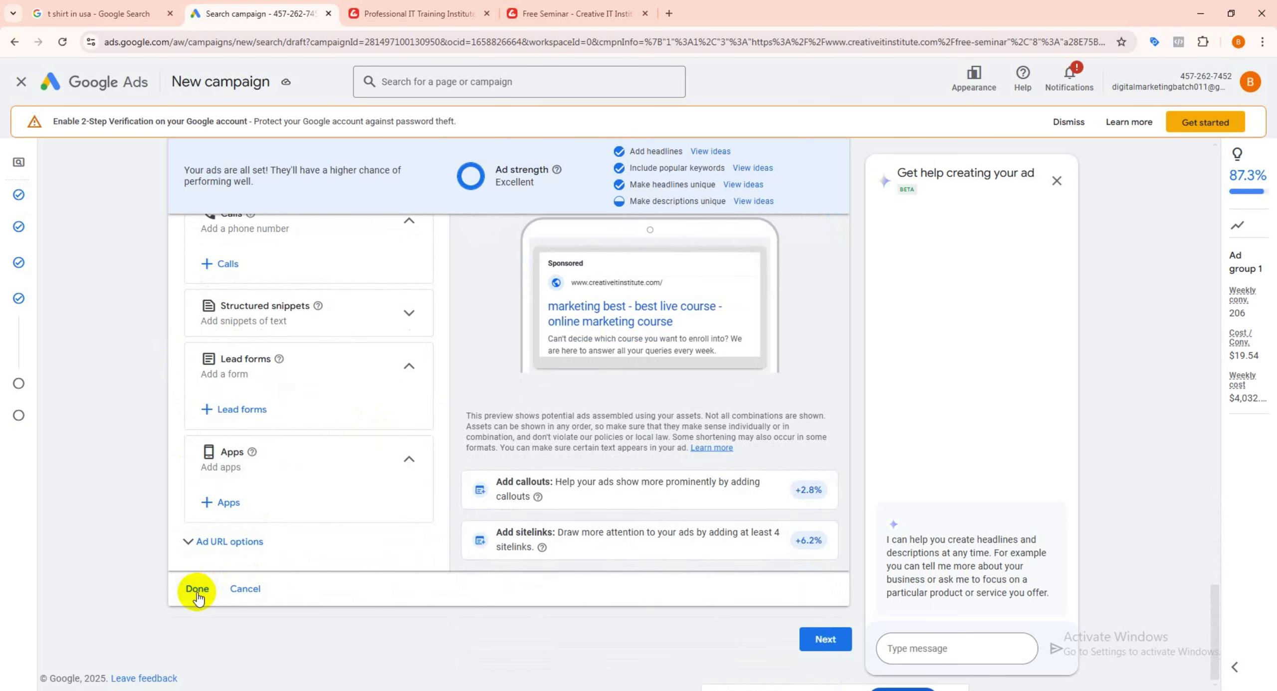
click(197, 590)
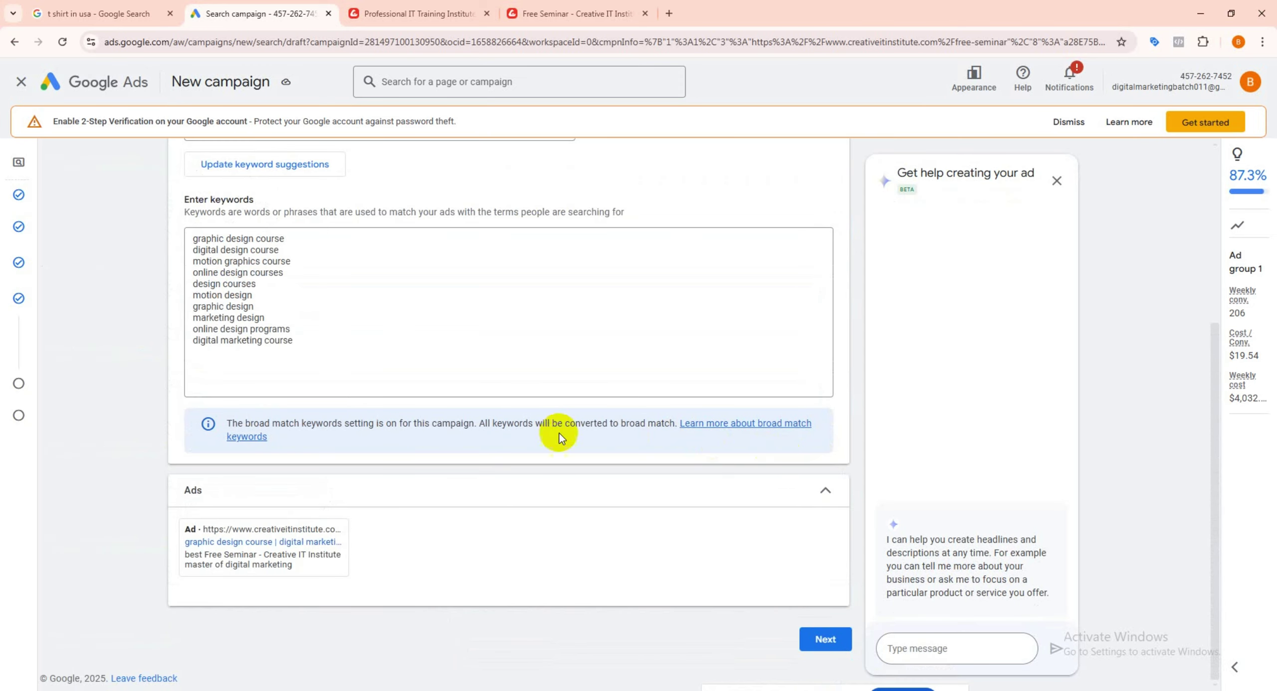
click(519, 498)
click(409, 594)
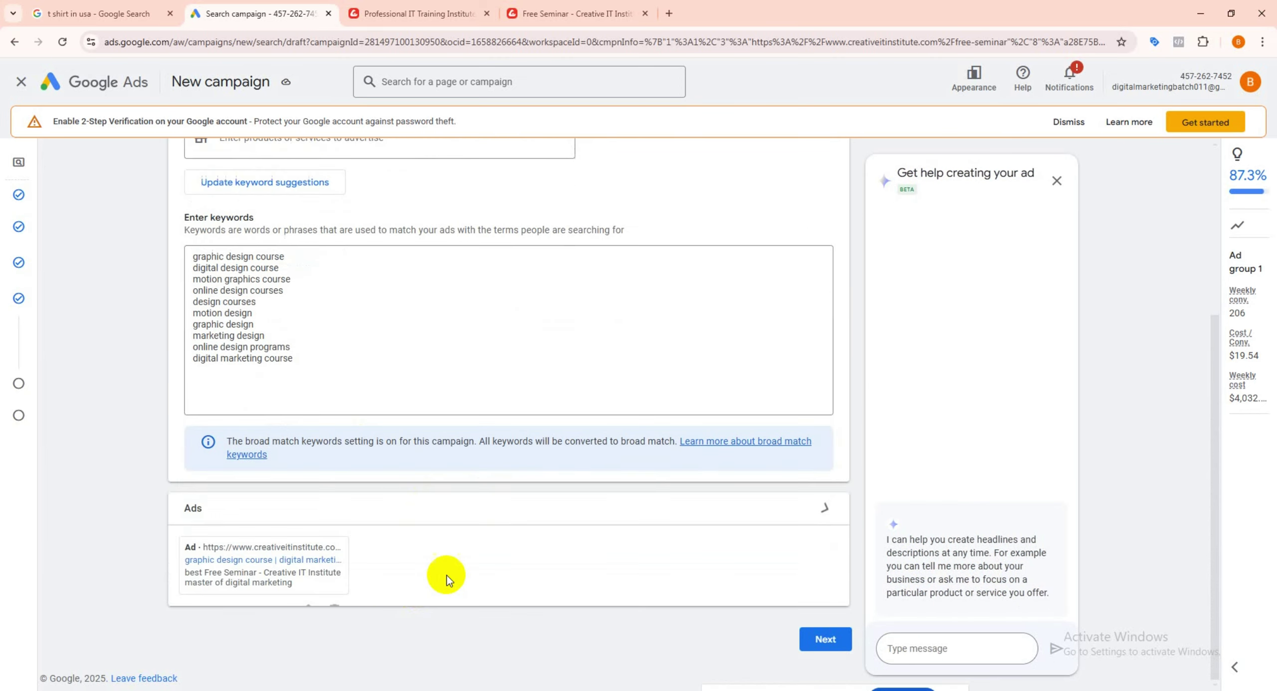
click(823, 637)
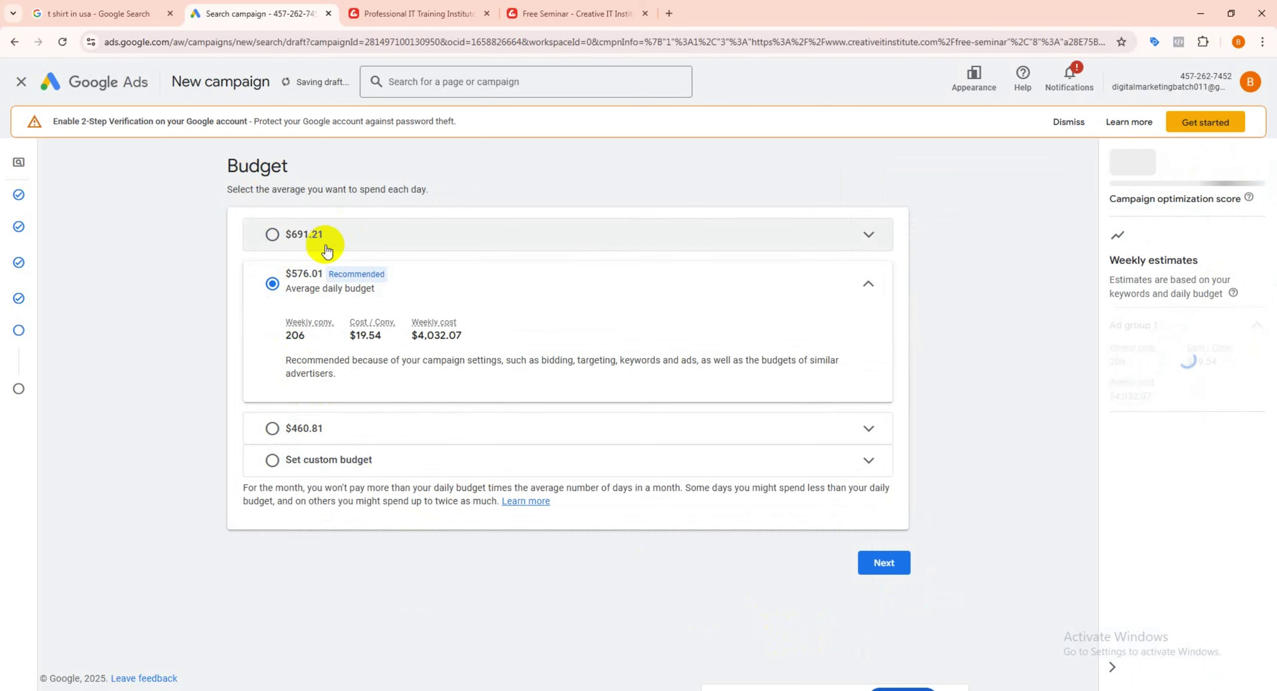
Step: Select the $691.21 average daily budget and examine its weekly conversion and cost estimates
click(375, 247)
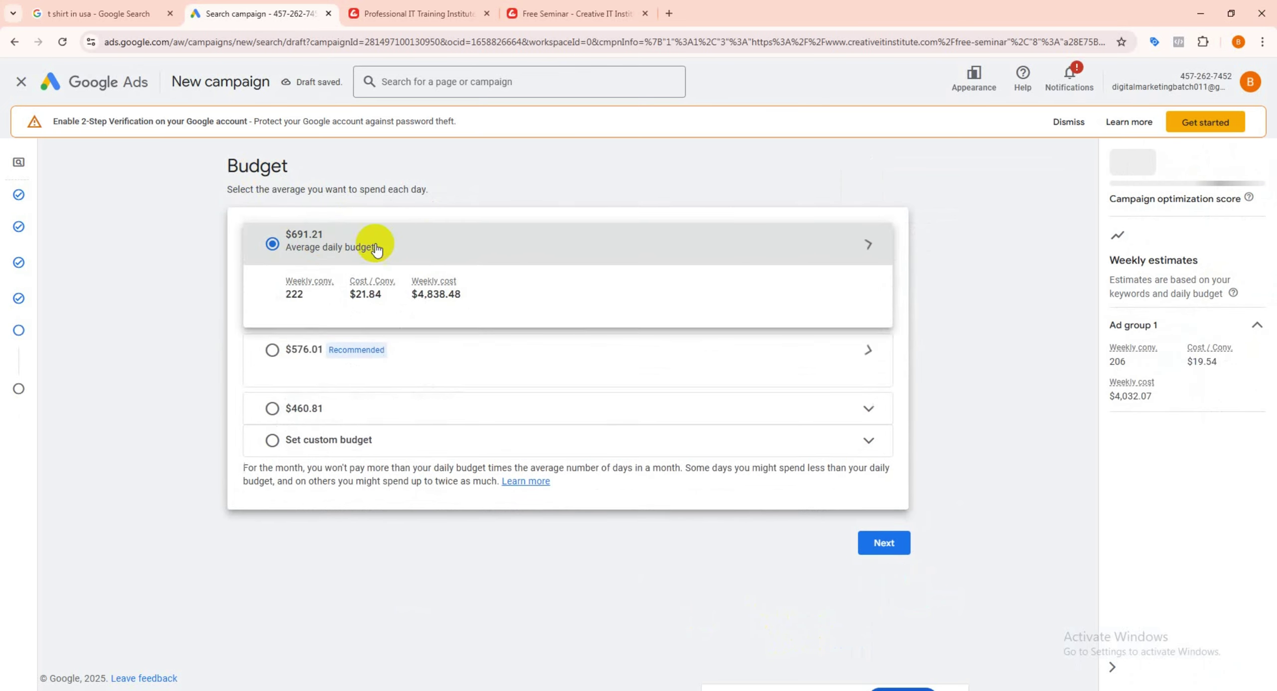
click(869, 255)
click(385, 248)
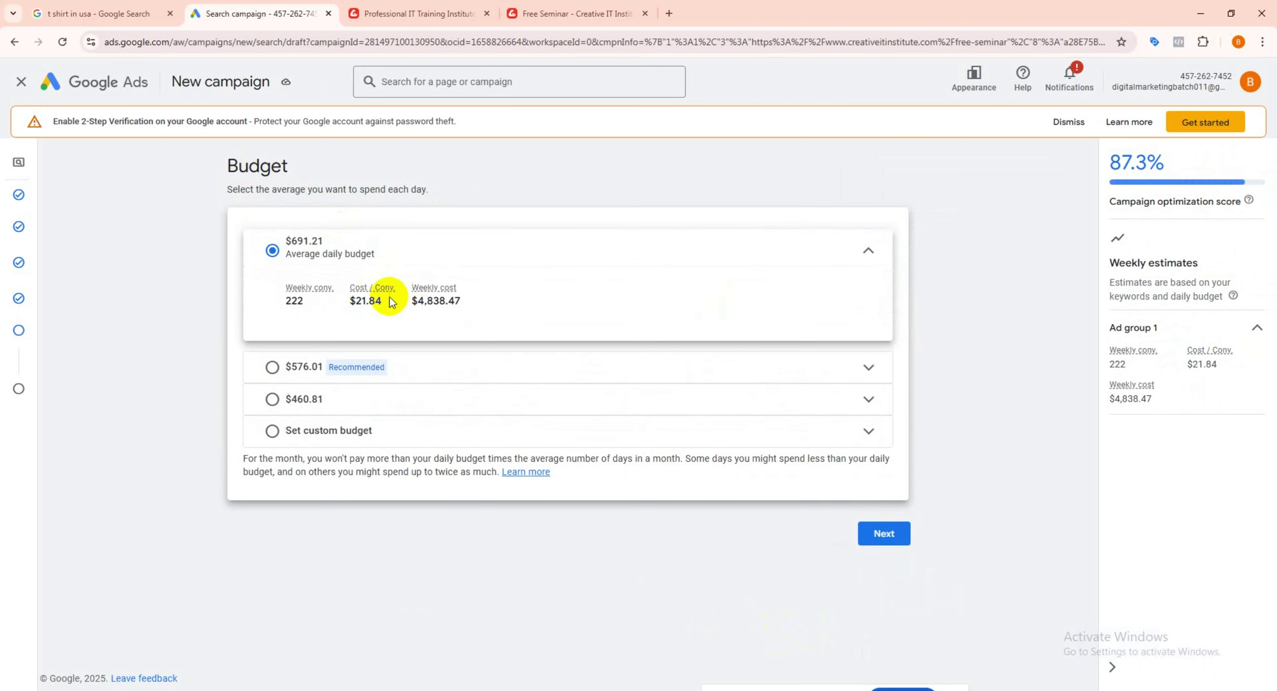
click(271, 248)
click(294, 242)
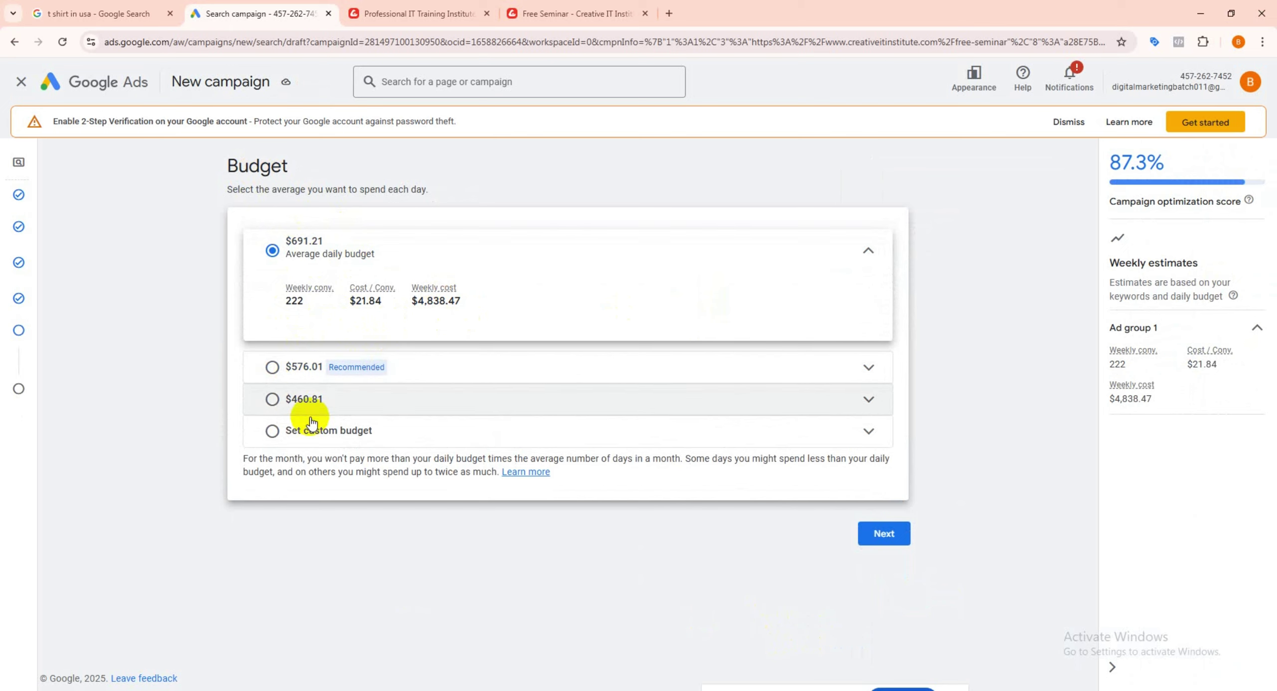
Step: Select the recommended $576.01 average daily budget to examine its estimates, and switch to the $460.81 option
click(324, 369)
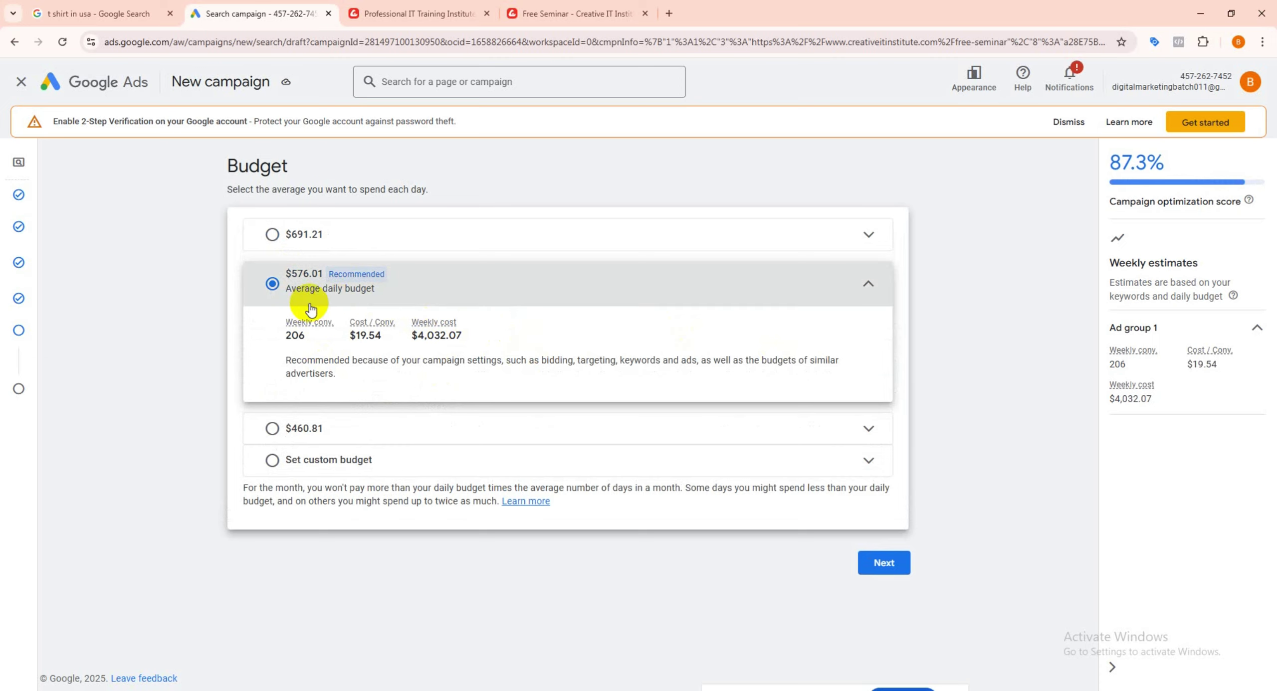
click(842, 284)
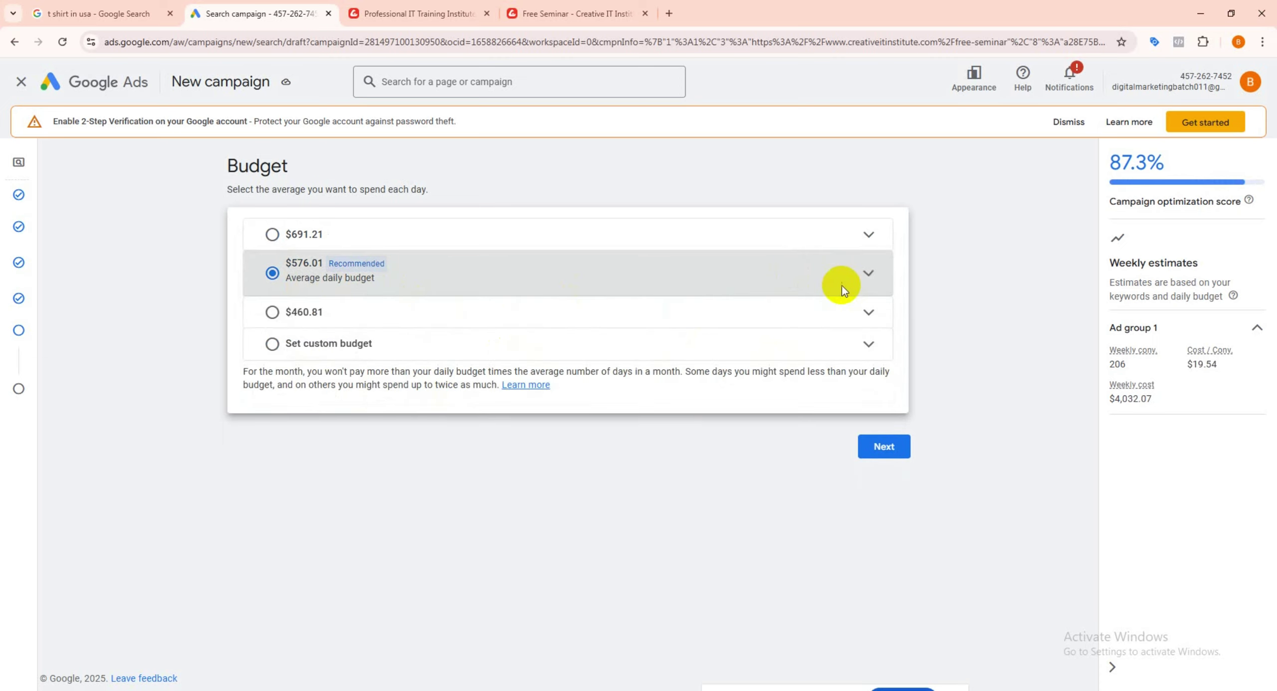
click(667, 278)
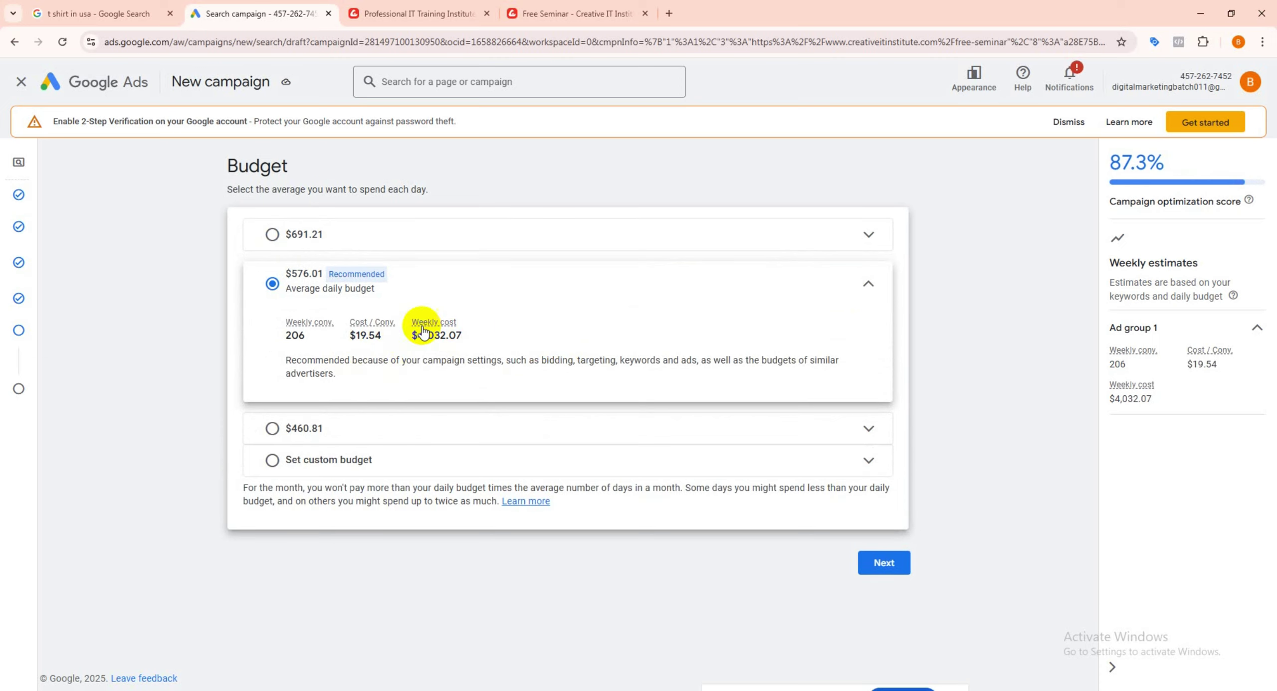
click(277, 429)
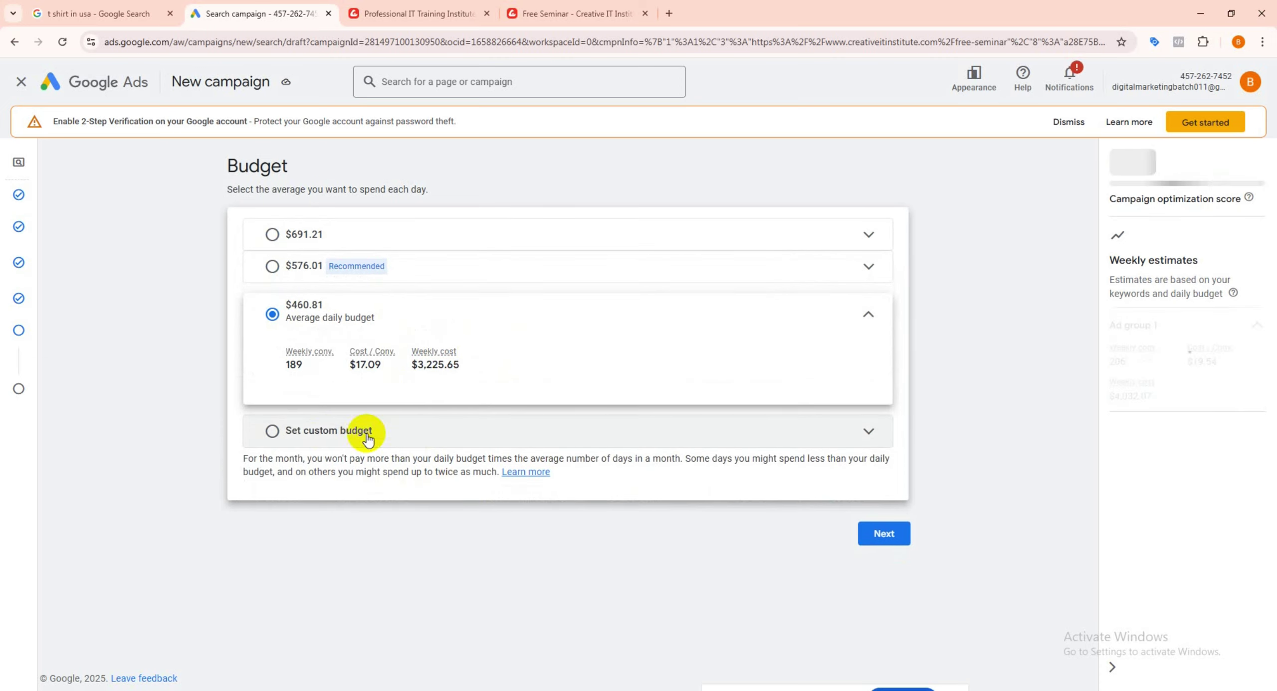
Step: Set a custom average daily budget of $20 for the campaign and continue to the final review page
click(304, 443)
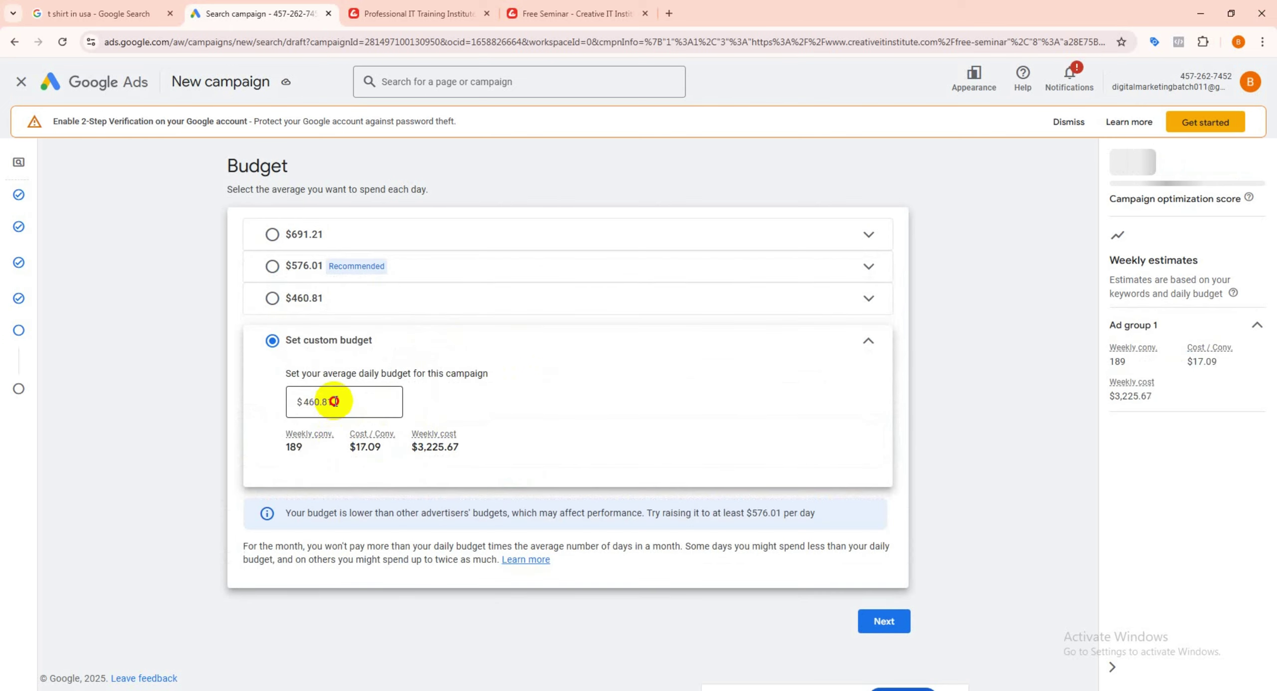
click(331, 401)
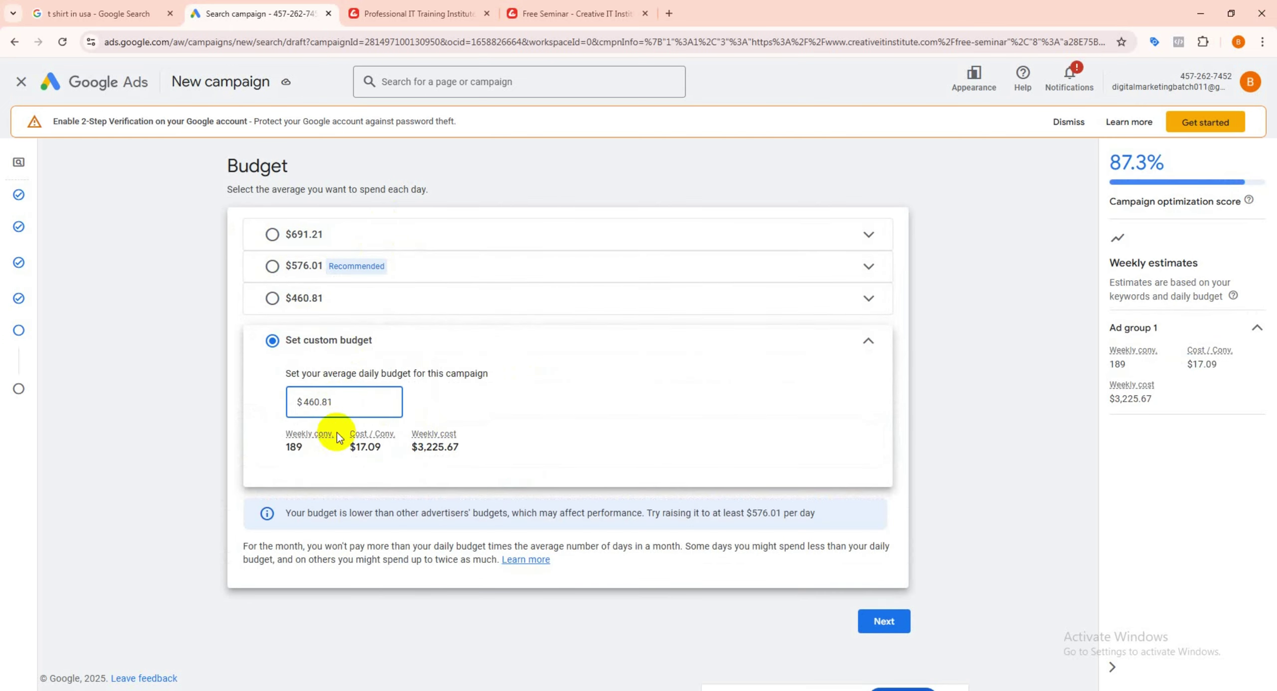
drag(336, 401, 292, 405)
text(20)
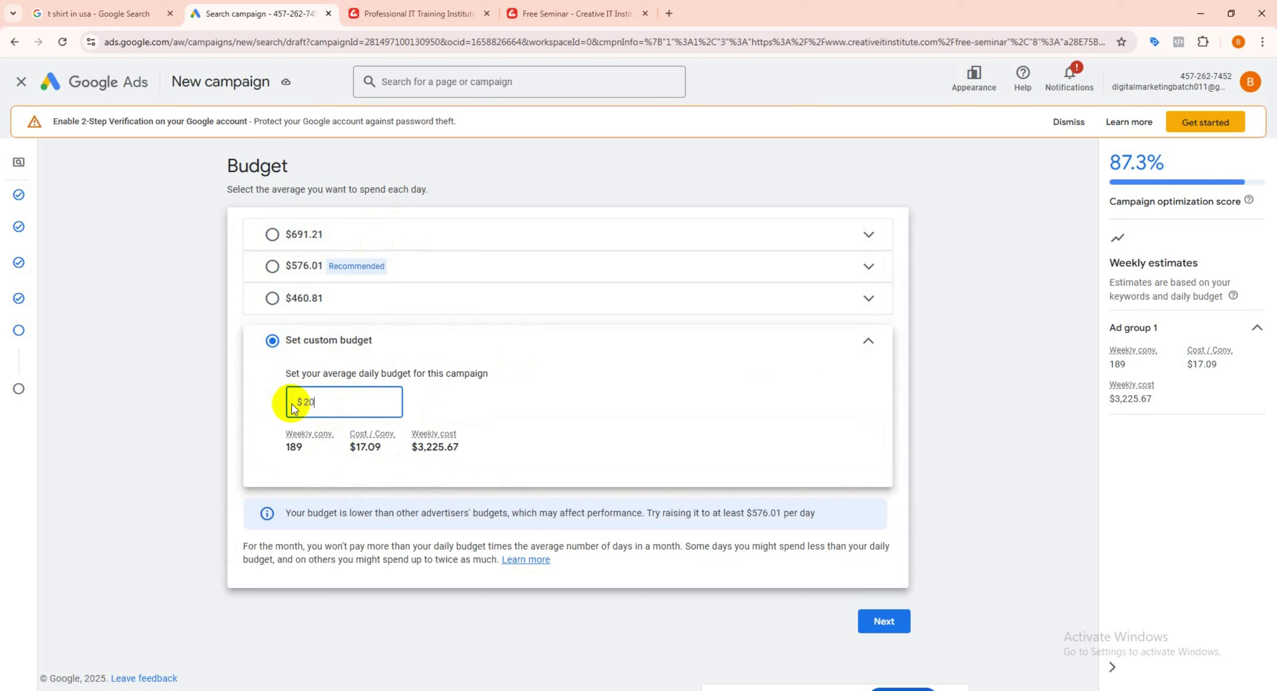
click(293, 360)
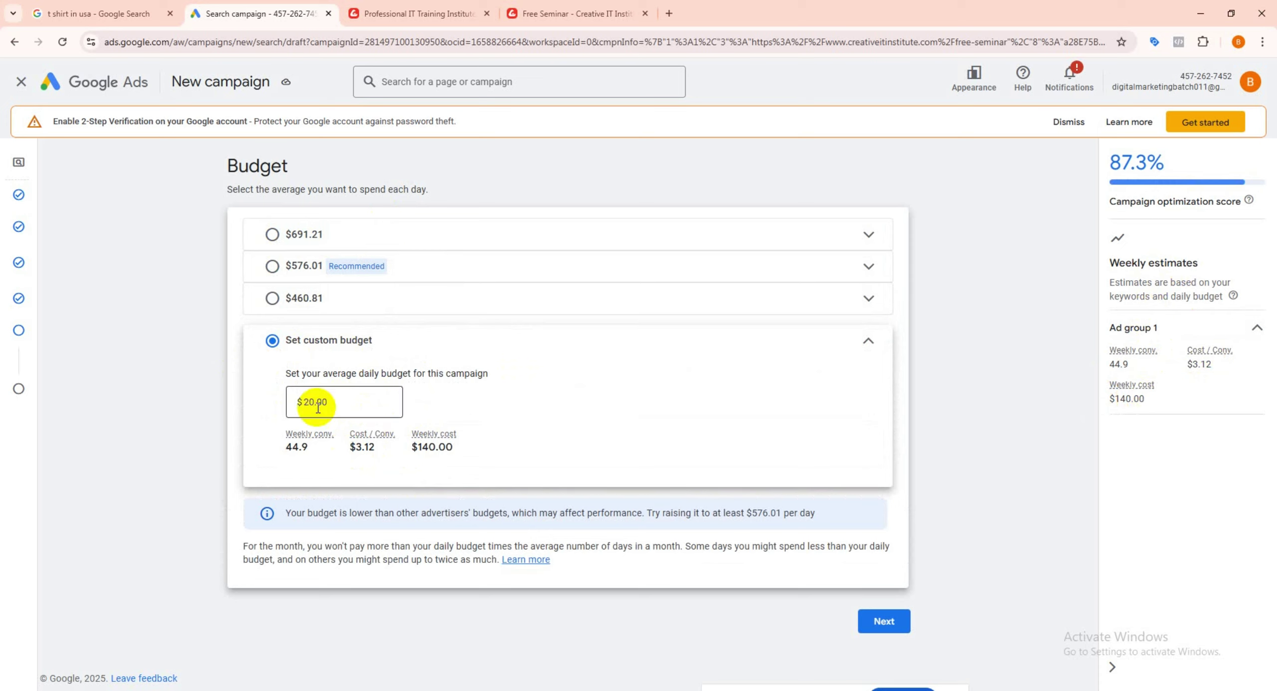
click(876, 619)
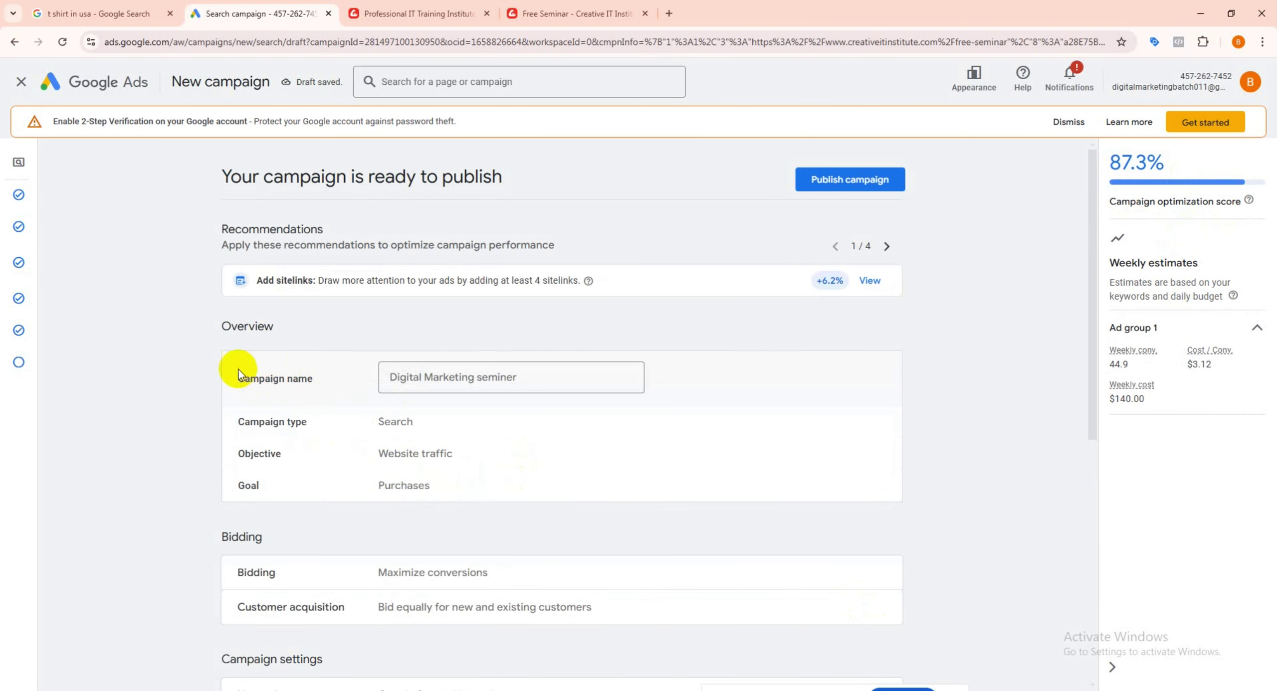
Step: Review the campaign summary, covering the name, bidding, campaign settings, keywords, ads and budget
scroll(252, 343, down, 1)
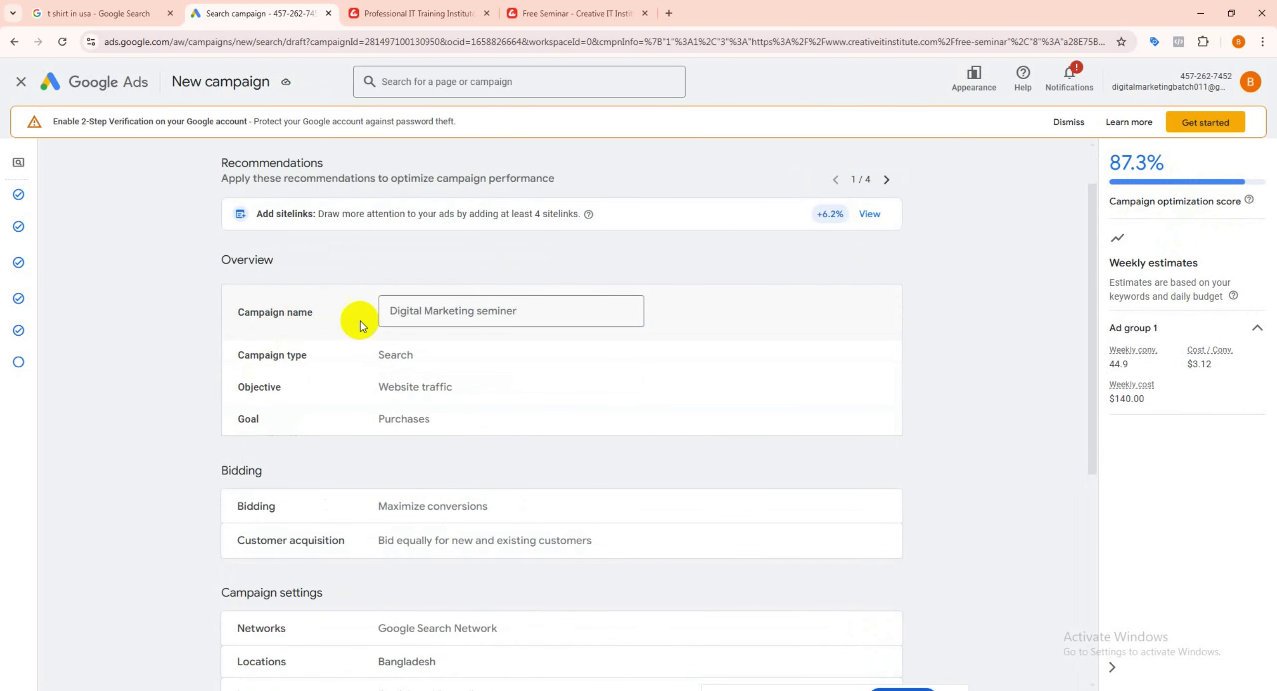
click(529, 312)
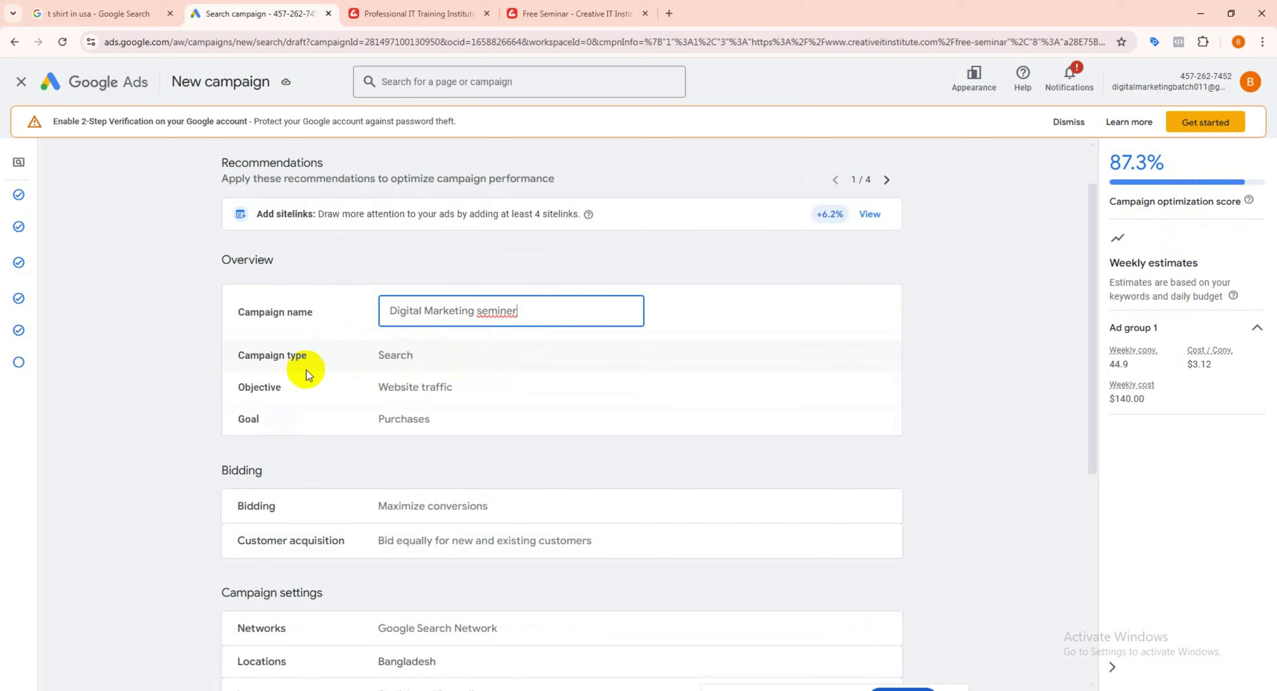
scroll(464, 404, down, 2)
scroll(432, 352, down, 3)
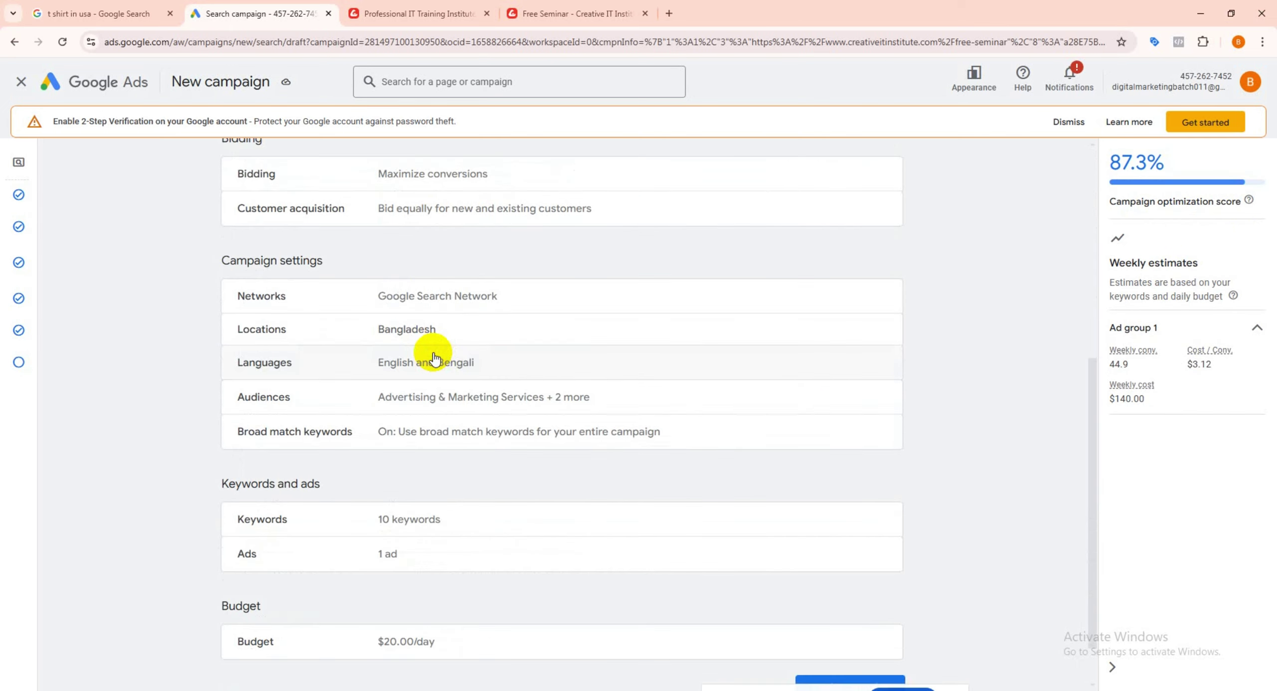
Step: Check the remaining campaign summary down to the budget and publish the campaign
scroll(479, 410, down, 1)
scroll(455, 390, up, 3)
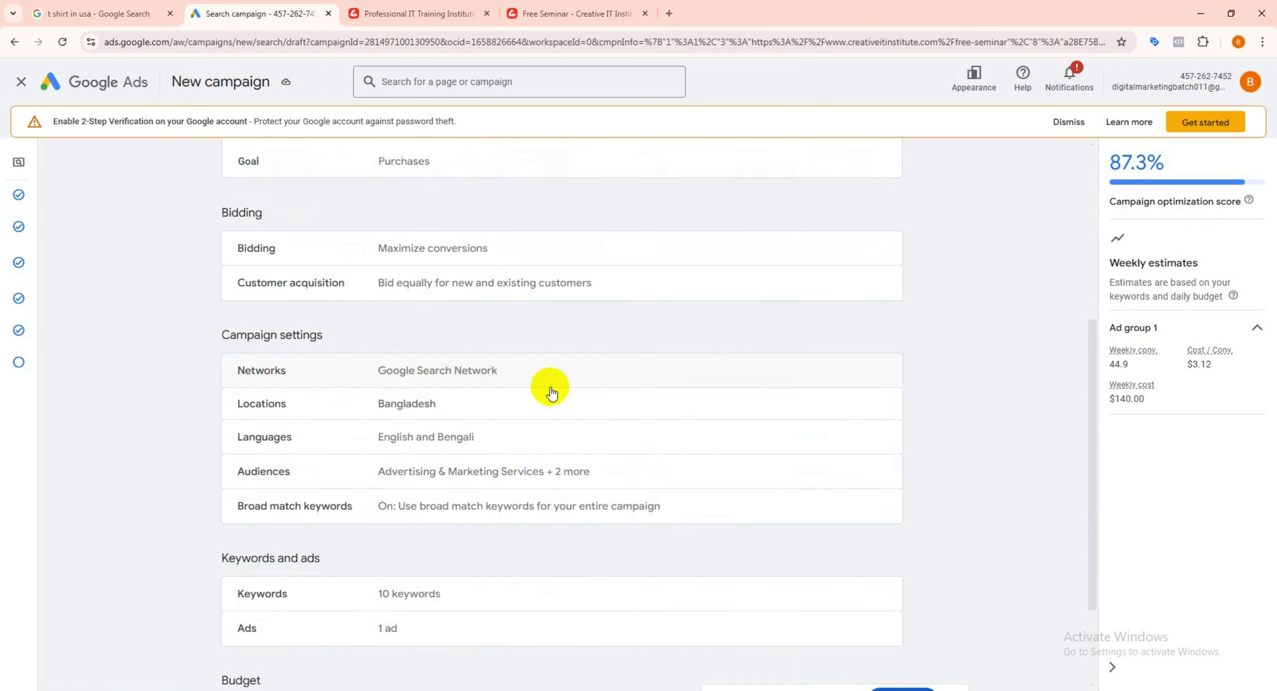
scroll(514, 369, down, 2)
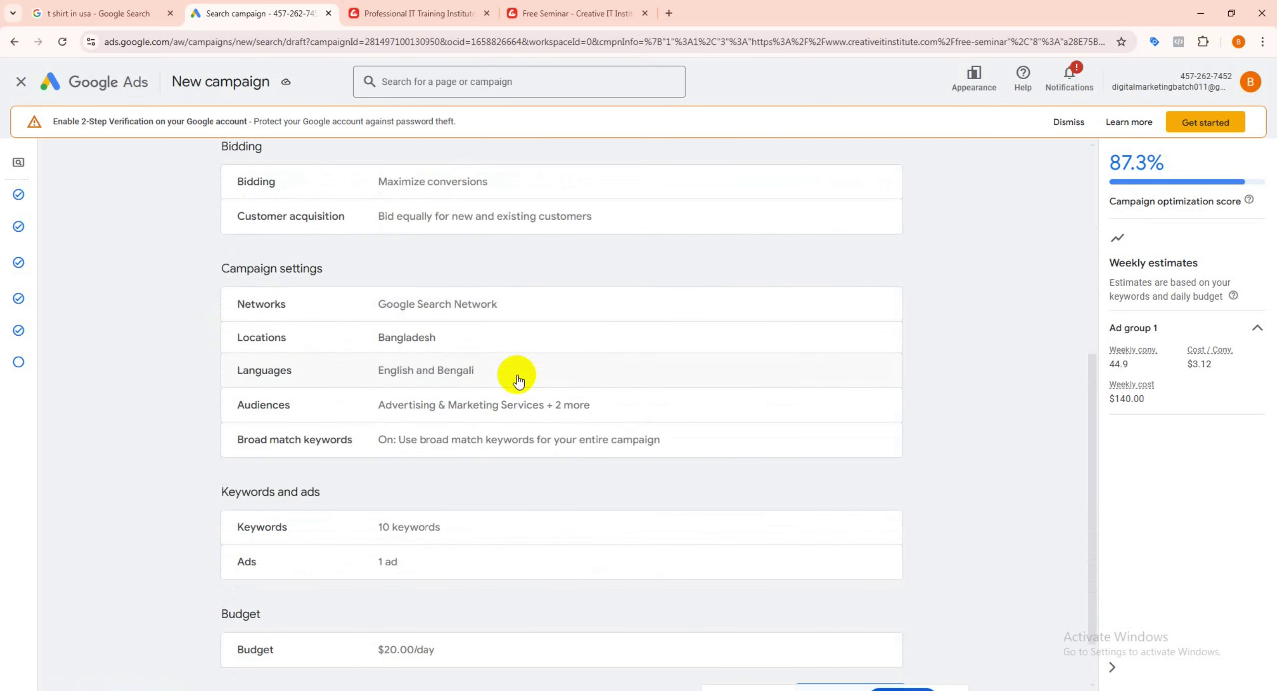
scroll(474, 462, down, 1)
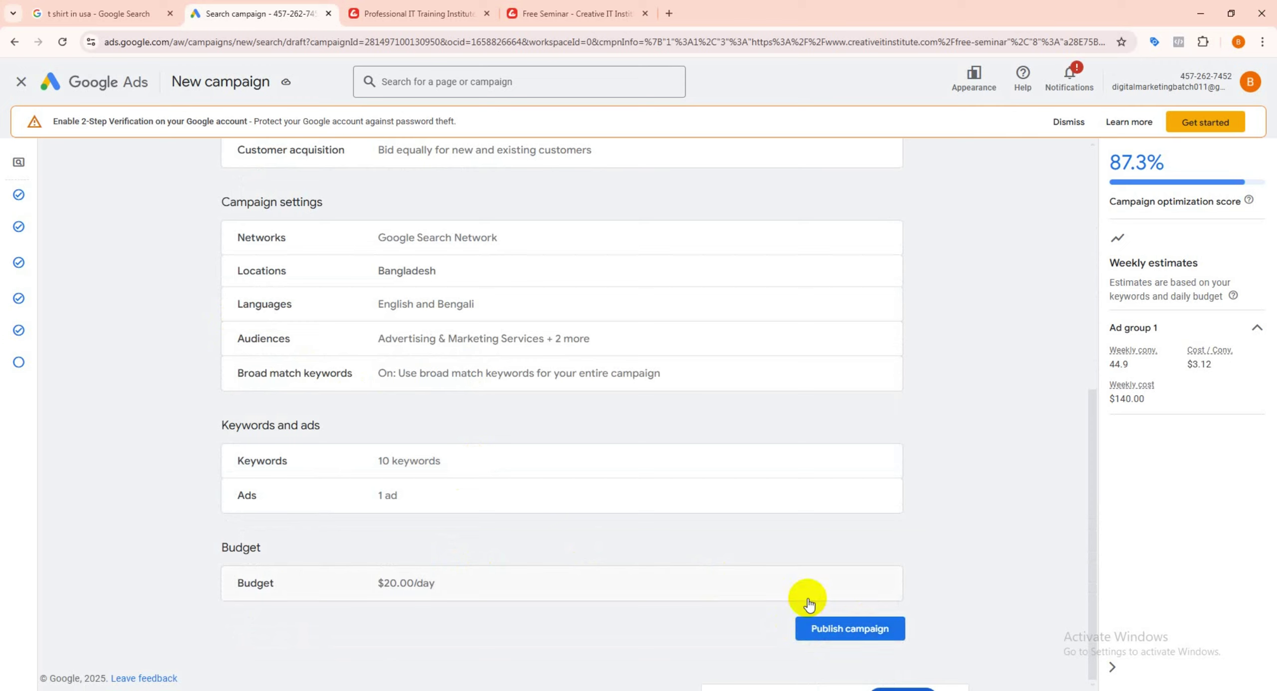
click(823, 629)
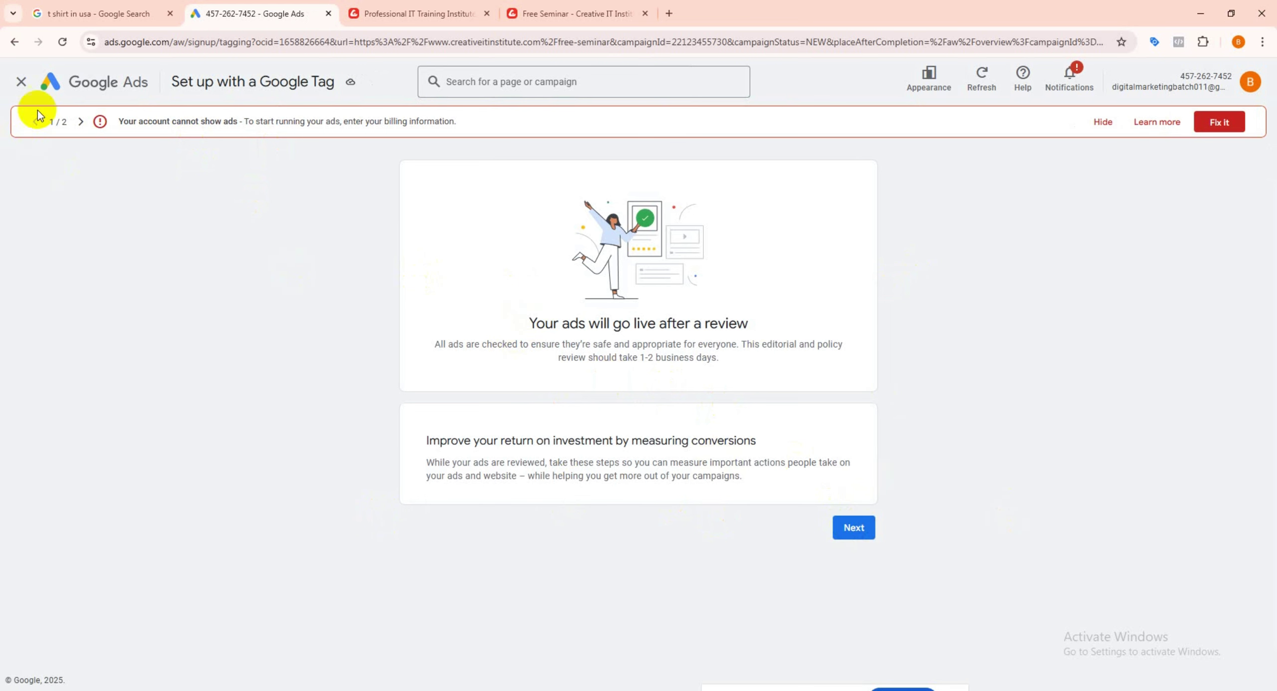
Step: Leave the Google Tag setup and view the status options of the Digital Marketing seminer campaign without changing its status
click(21, 82)
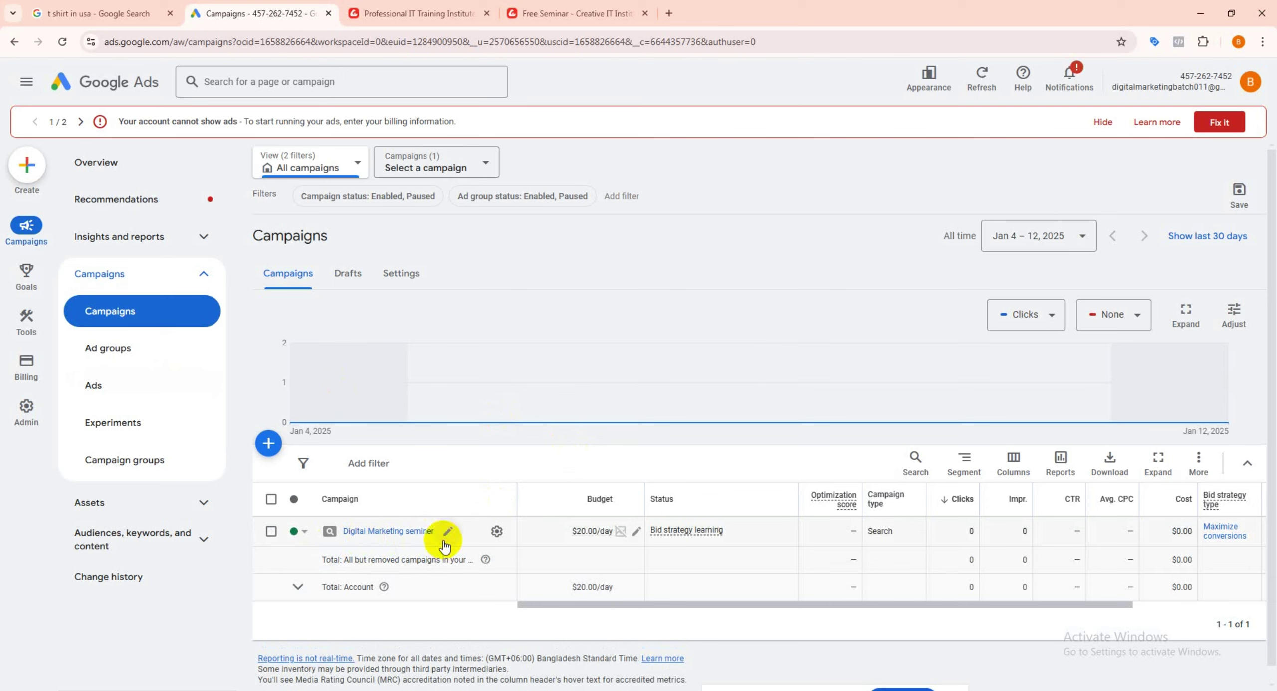
click(300, 532)
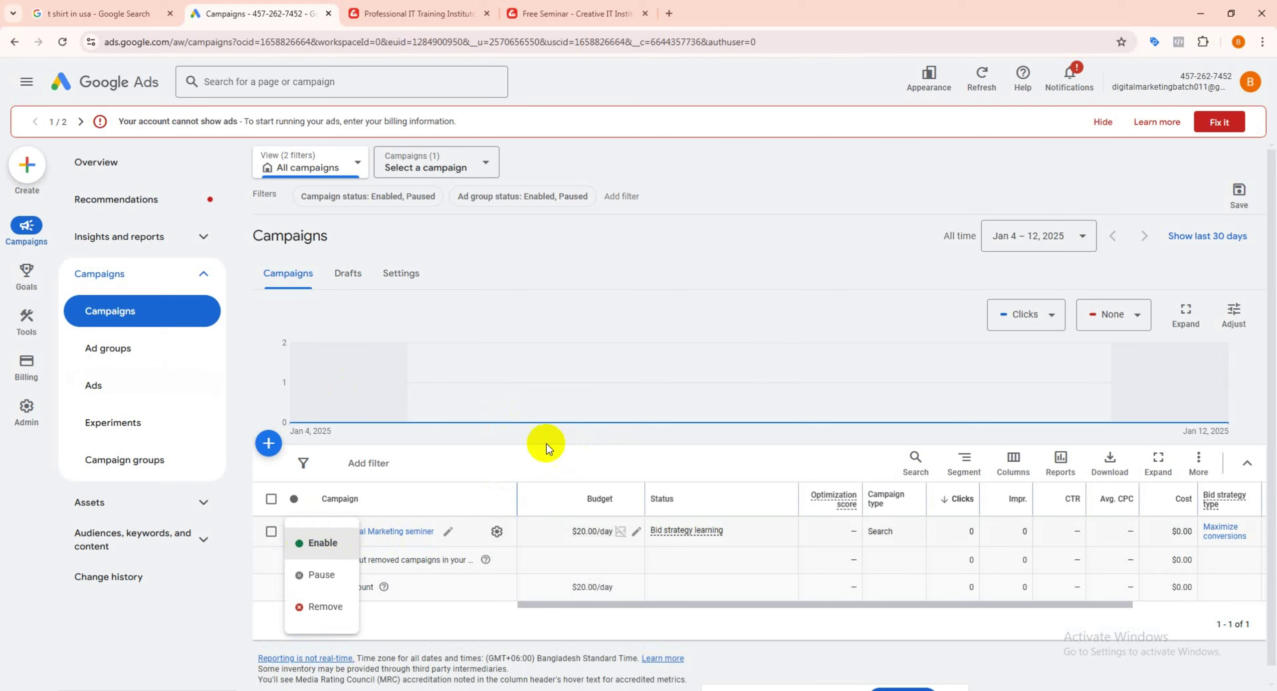
click(619, 148)
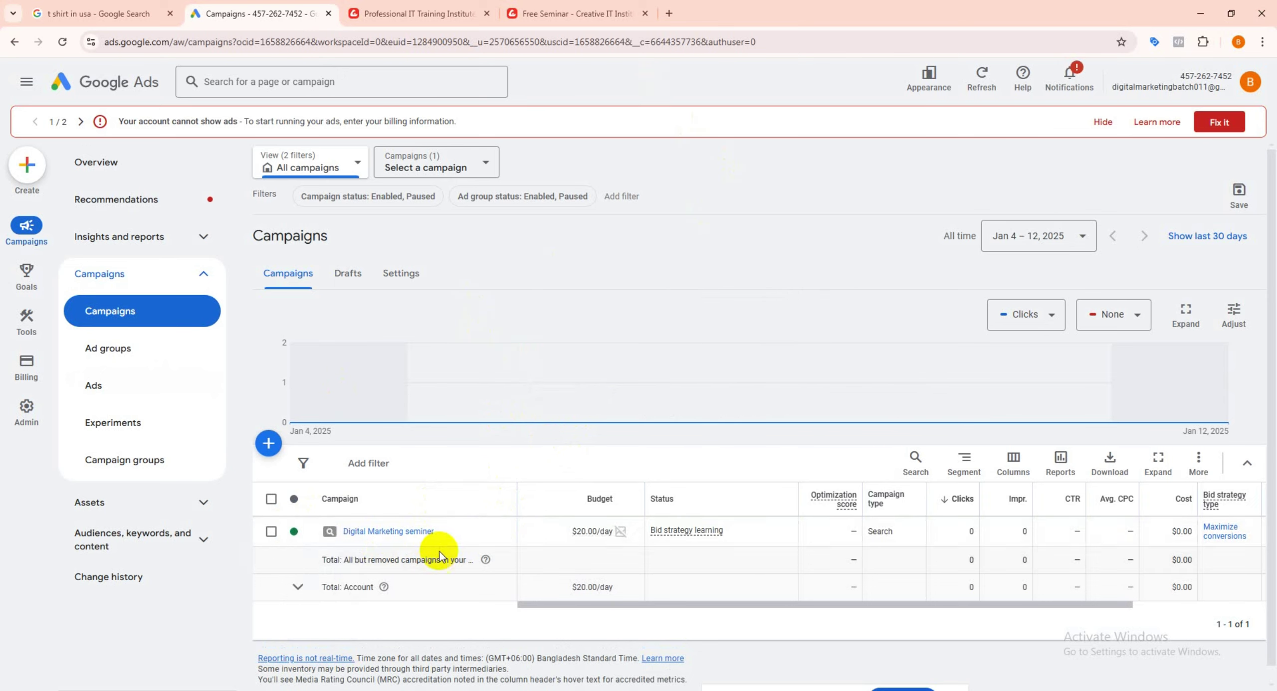
Step: Open the billing setup, examine its country, account type, organization, payment method and tax fields, and return to the campaigns list
click(25, 363)
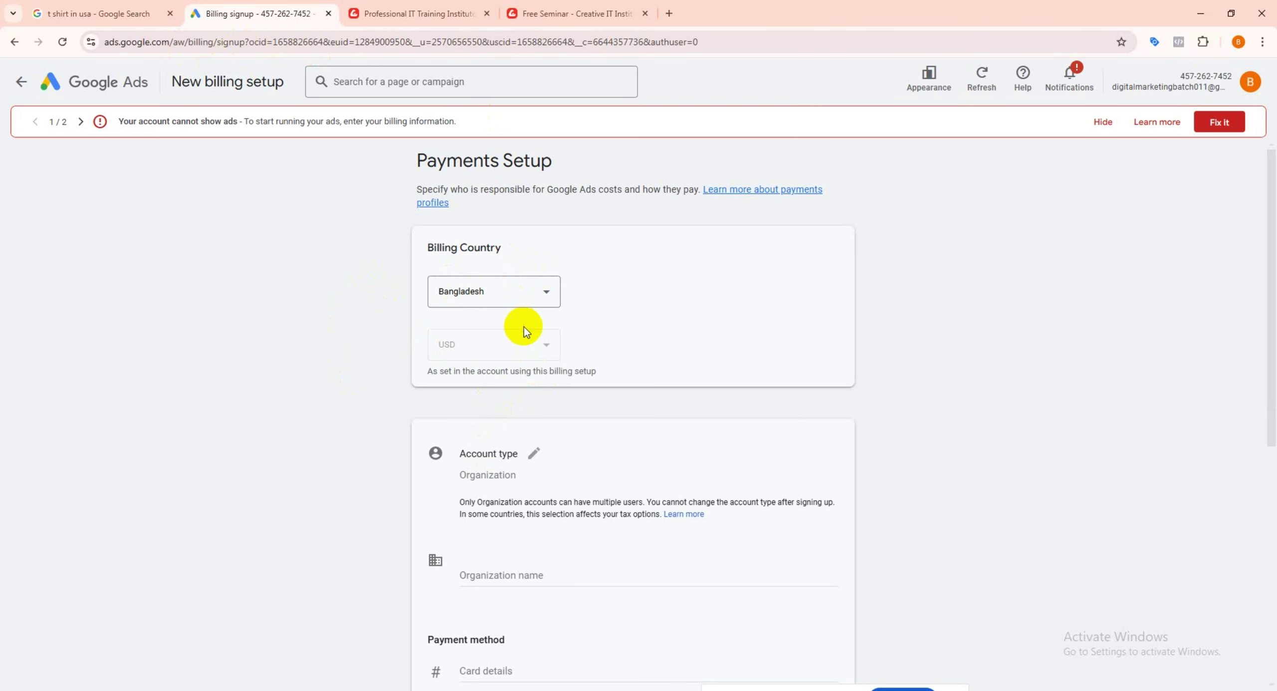
scroll(521, 299, down, 3)
scroll(555, 298, up, 1)
scroll(569, 349, up, 1)
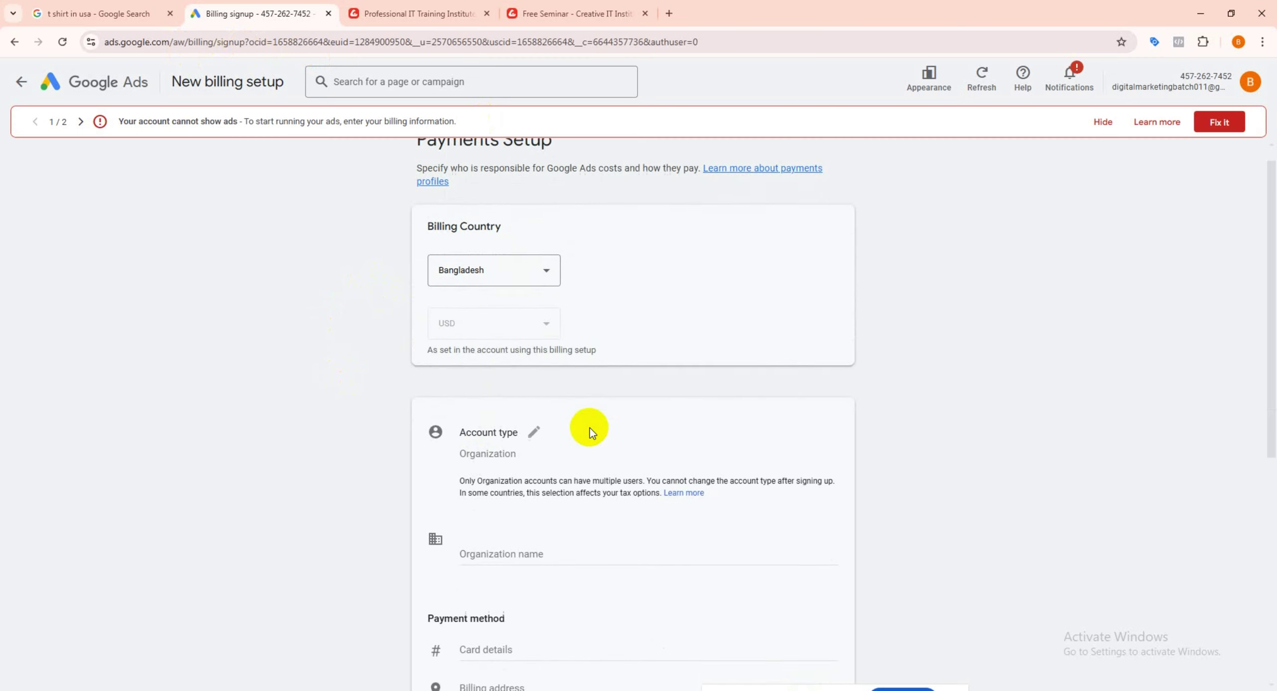
scroll(590, 428, down, 8)
scroll(530, 489, up, 4)
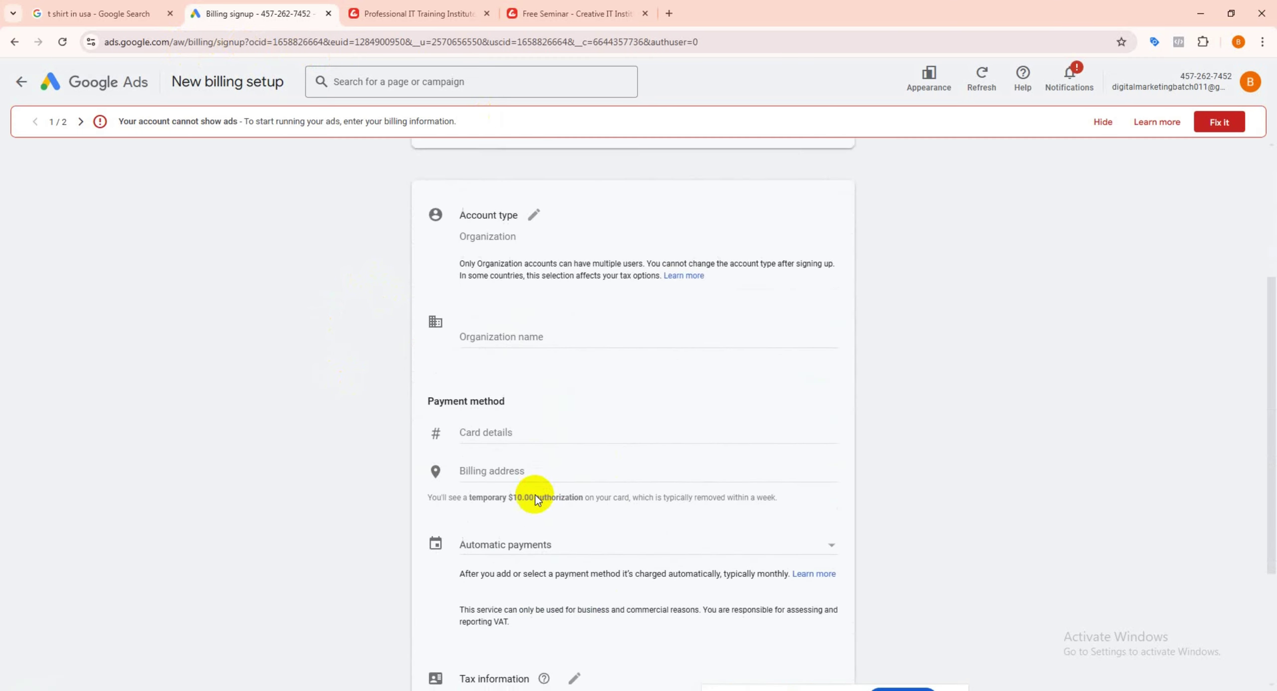
scroll(532, 573, down, 4)
scroll(278, 401, up, 4)
scroll(277, 401, up, 4)
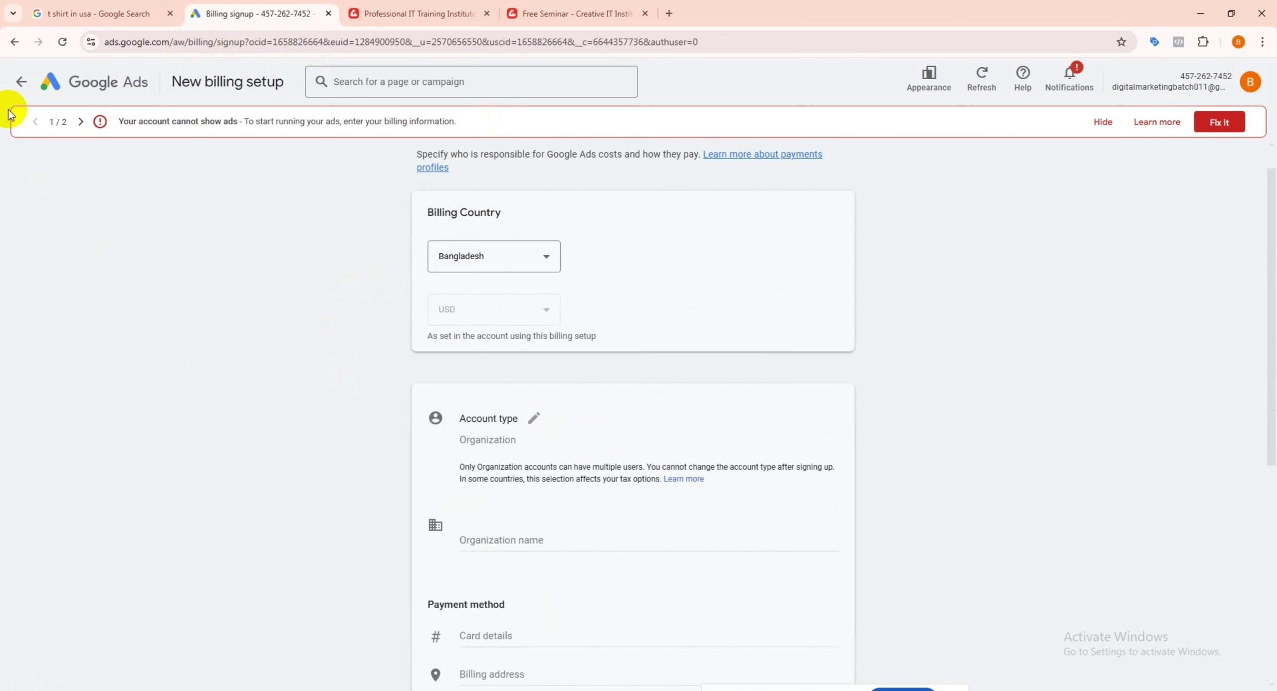
click(21, 82)
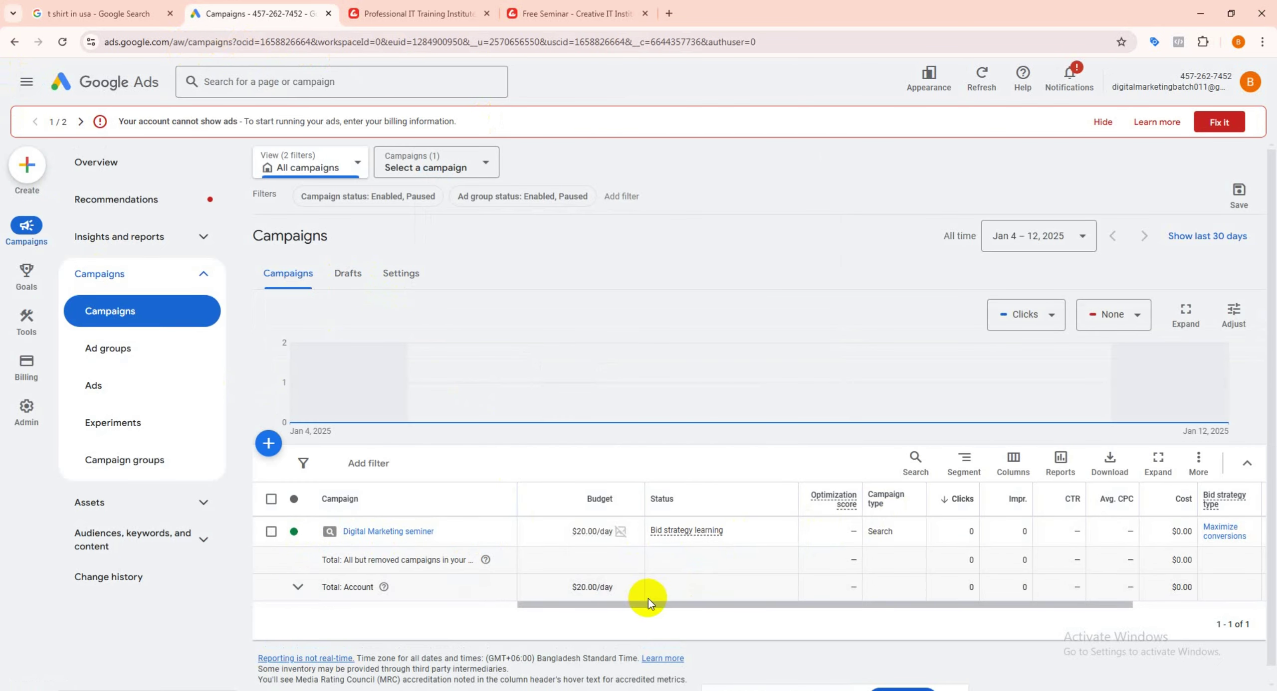
Step: Examine the campaign table's type, clicks, impressions, cost, bid strategy and conversion columns, and the explanation of the campaigns total row
drag(651, 605, 781, 611)
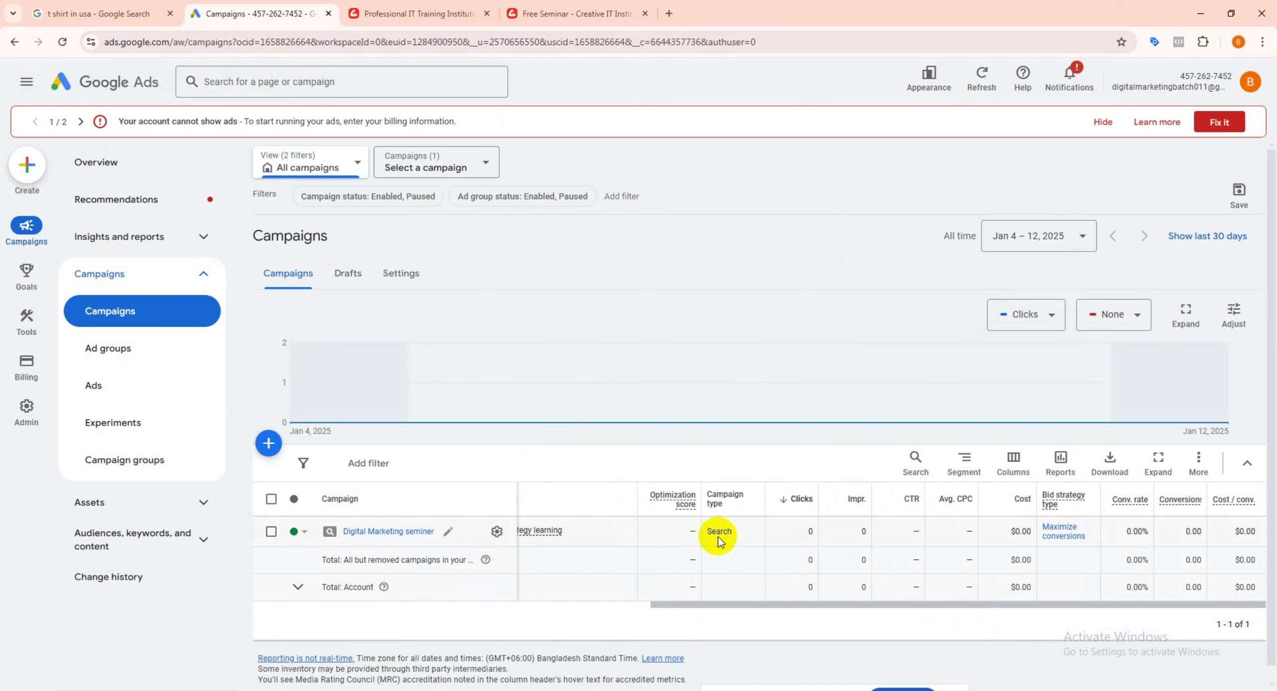
mouse_move(741, 536)
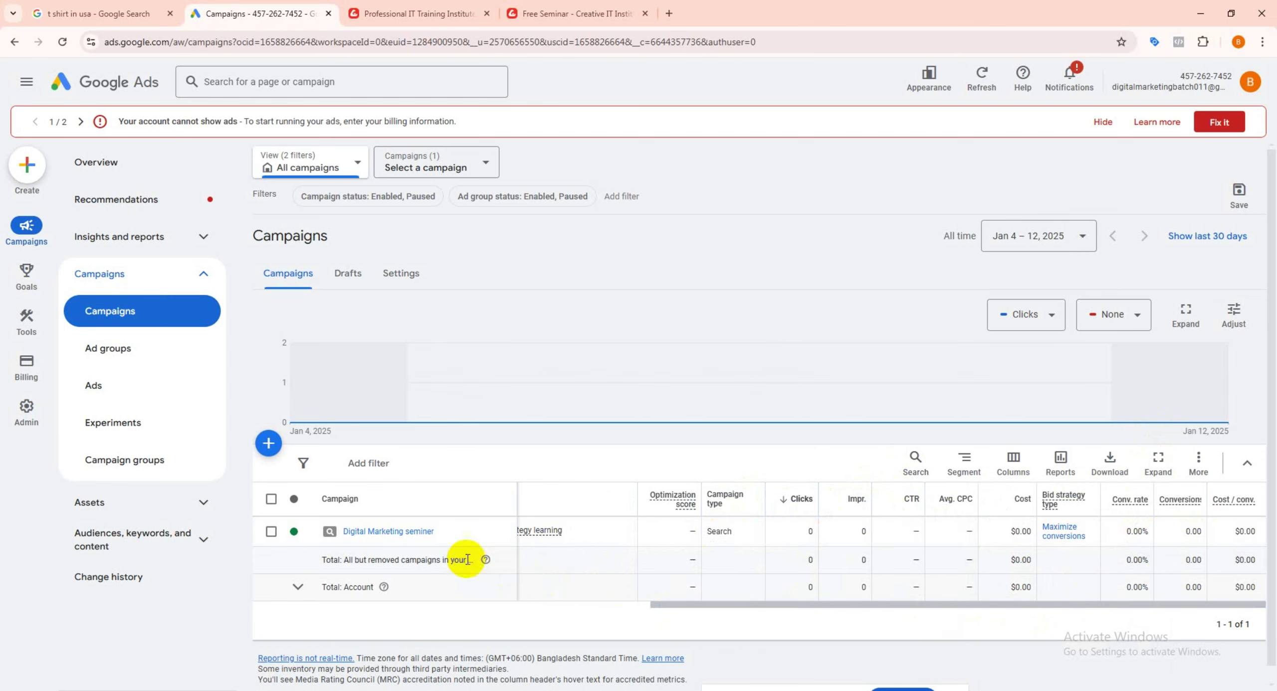
scroll(479, 549, down, 1)
mouse_move(491, 548)
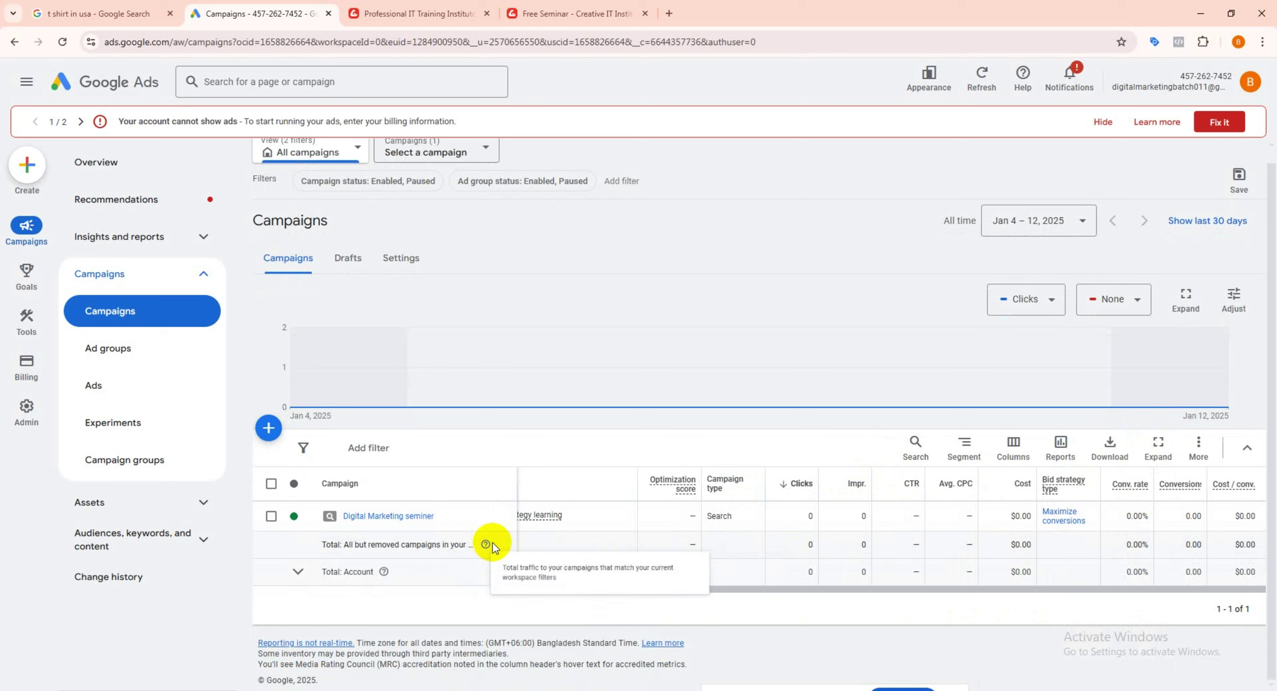
mouse_move(448, 334)
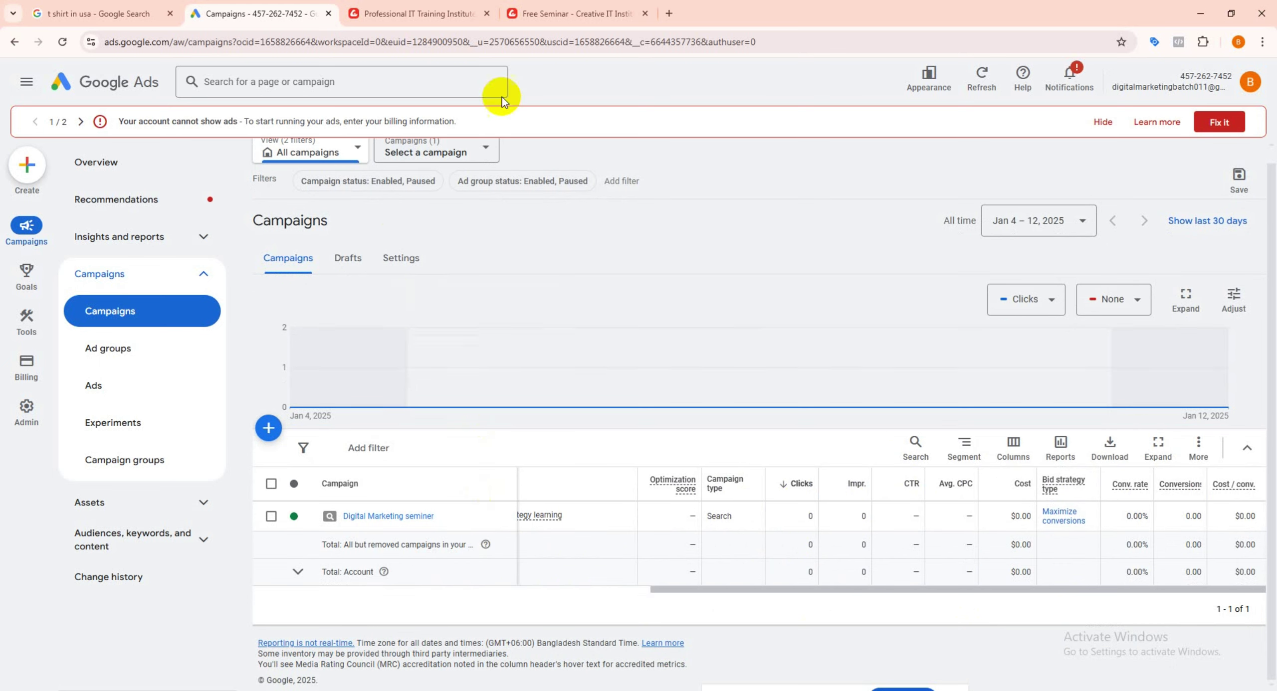
Step: Switch to the Google Search results for "t shirt in usa" and examine the sponsored listings against the organic ones
click(124, 13)
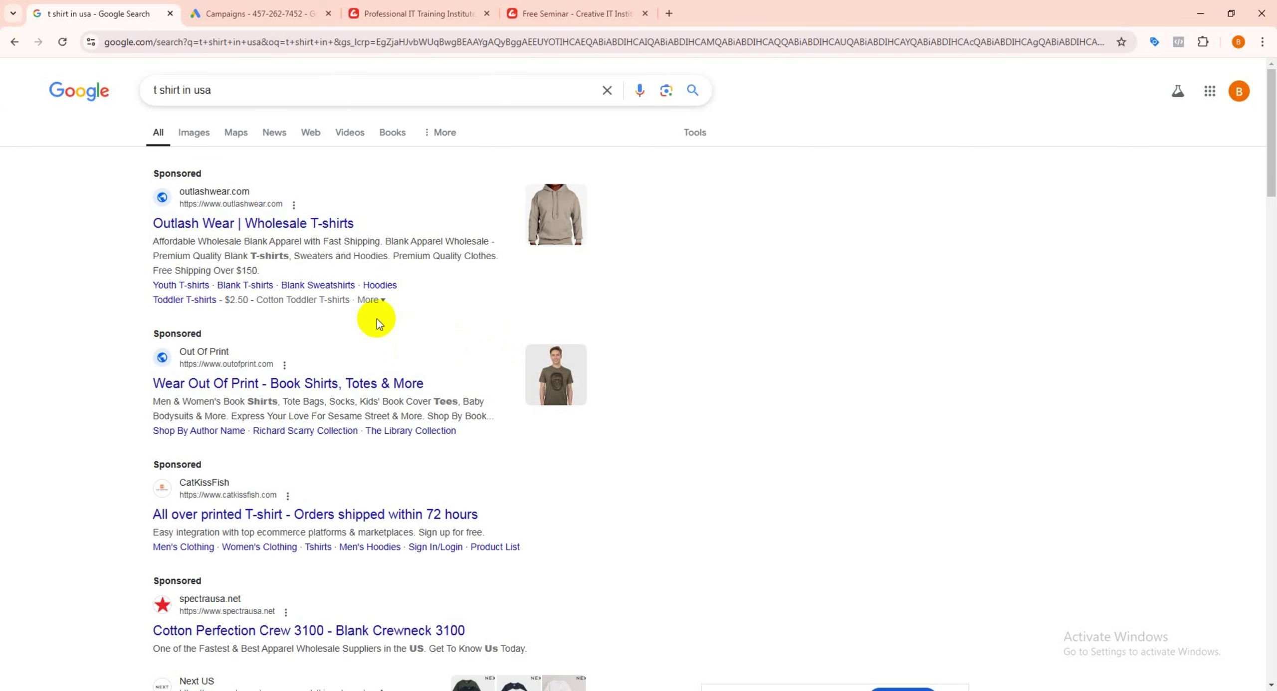
scroll(377, 320, down, 3)
scroll(369, 321, down, 6)
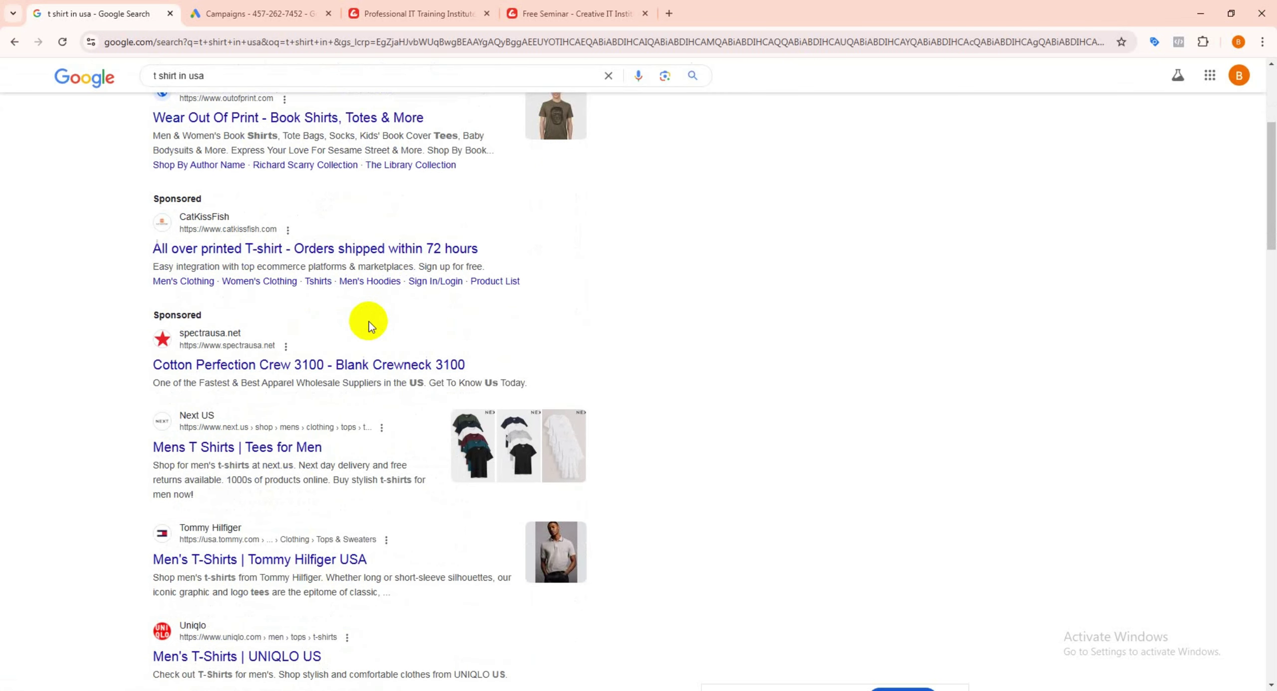
scroll(359, 327, up, 9)
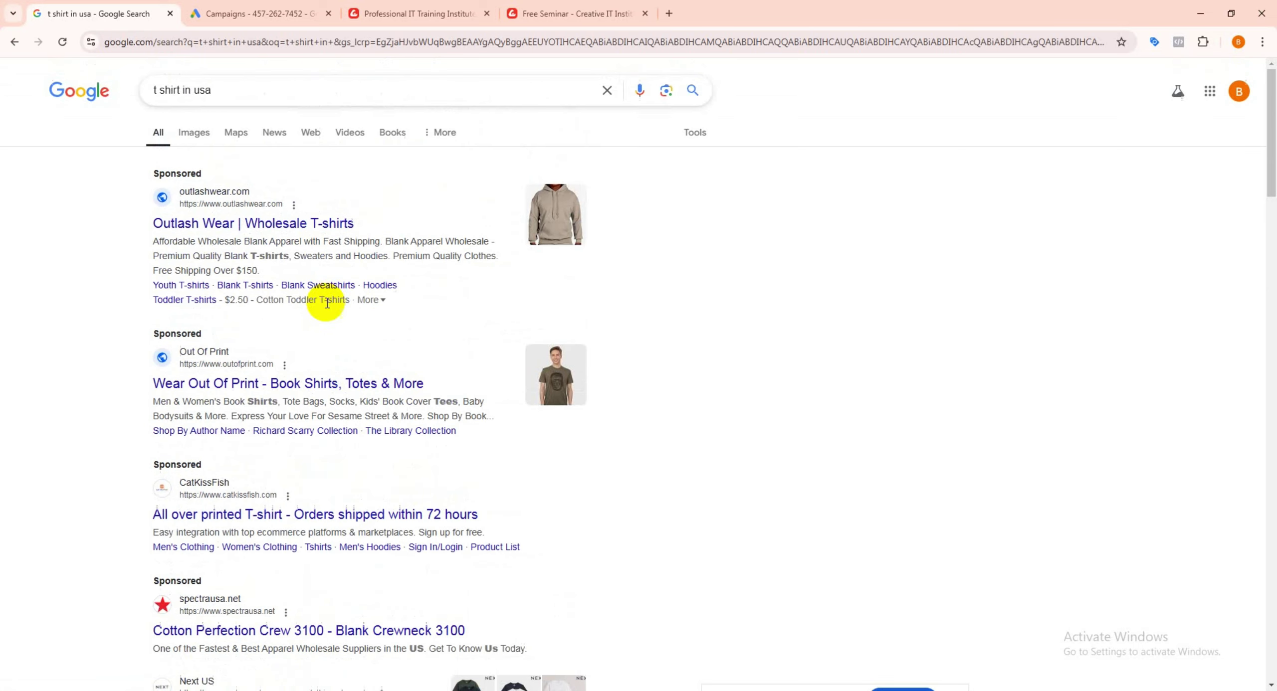